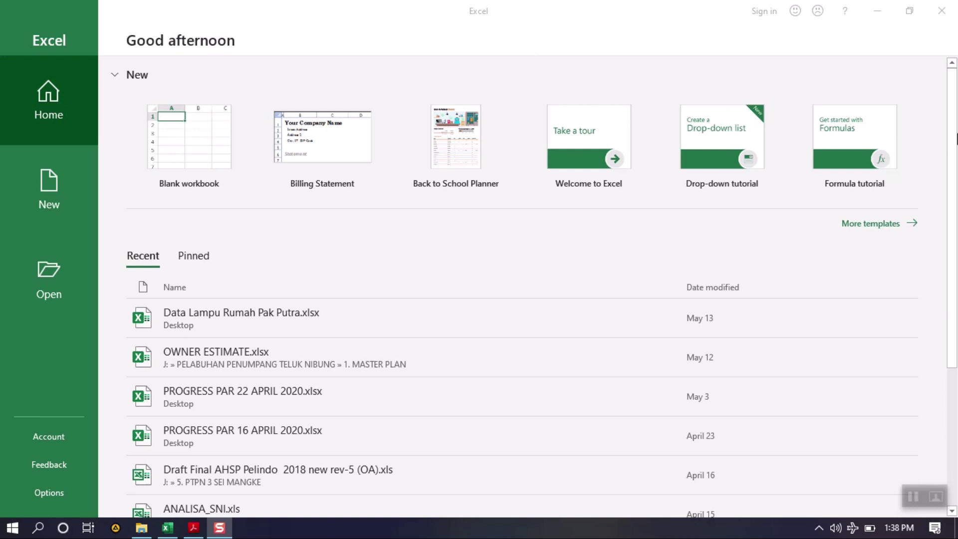
Create a new blank workbook.
left_click(957, 140)
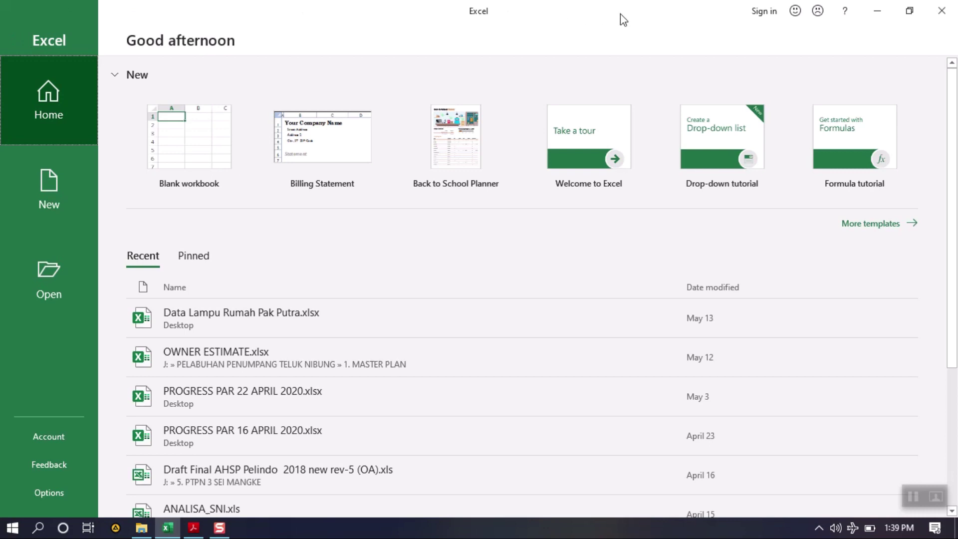
mouse_move(952, 86)
left_mouse_down()
mouse_move(949, 238)
mouse_move(956, 70)
left_mouse_up()
left_click(202, 134)
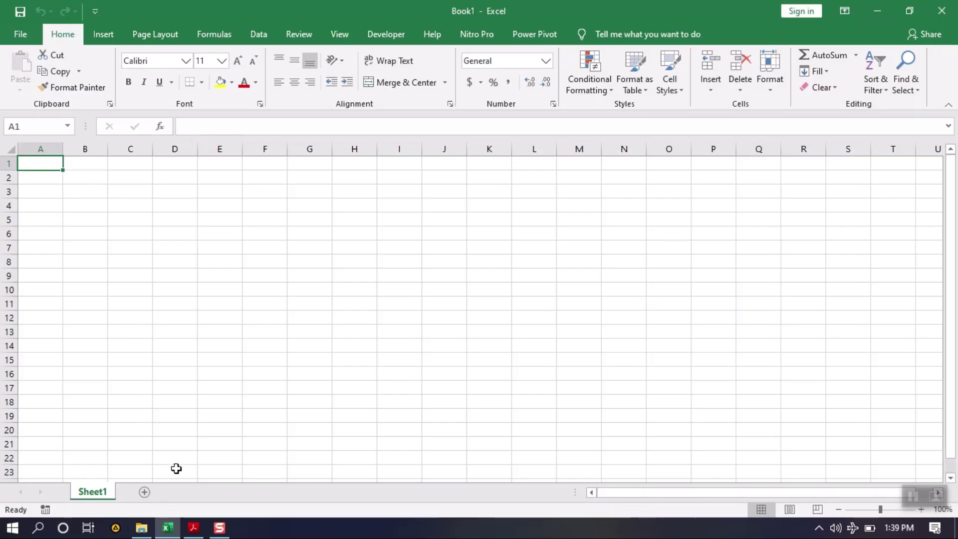
left_click(240, 347)
left_click(175, 262)
left_click(84, 191)
left_click(83, 175)
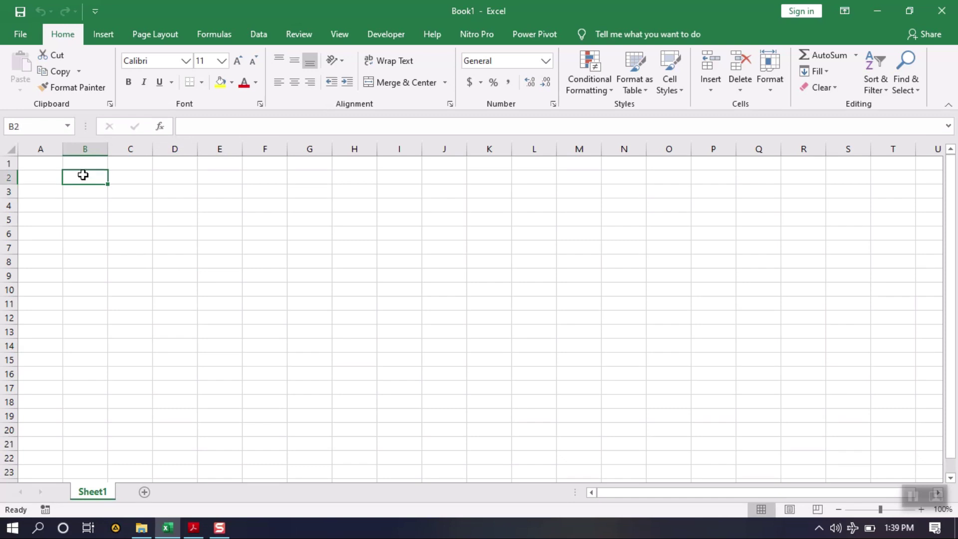
left_click(144, 378)
left_click(100, 174)
left_click(113, 181)
left_click(174, 177)
left_click(100, 179)
left_click(132, 166)
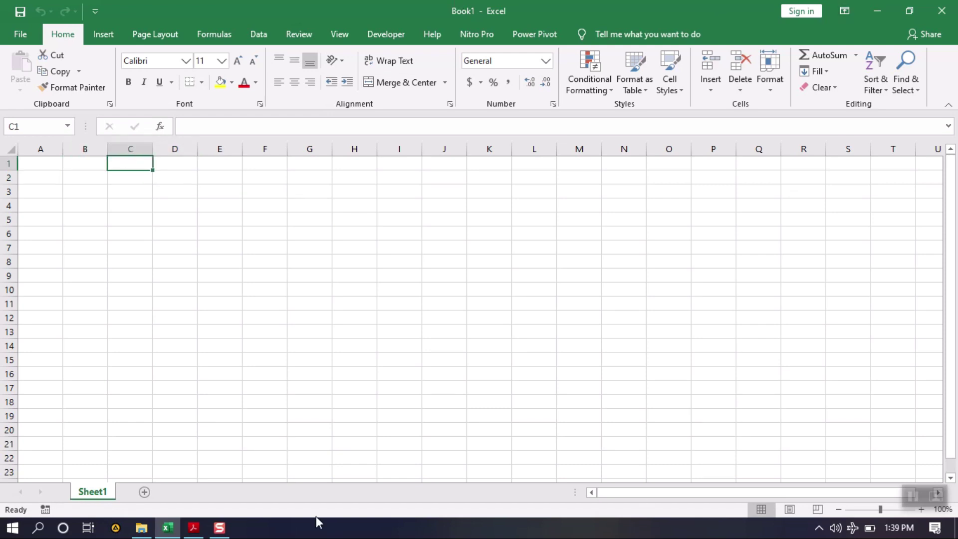
left_click(214, 531)
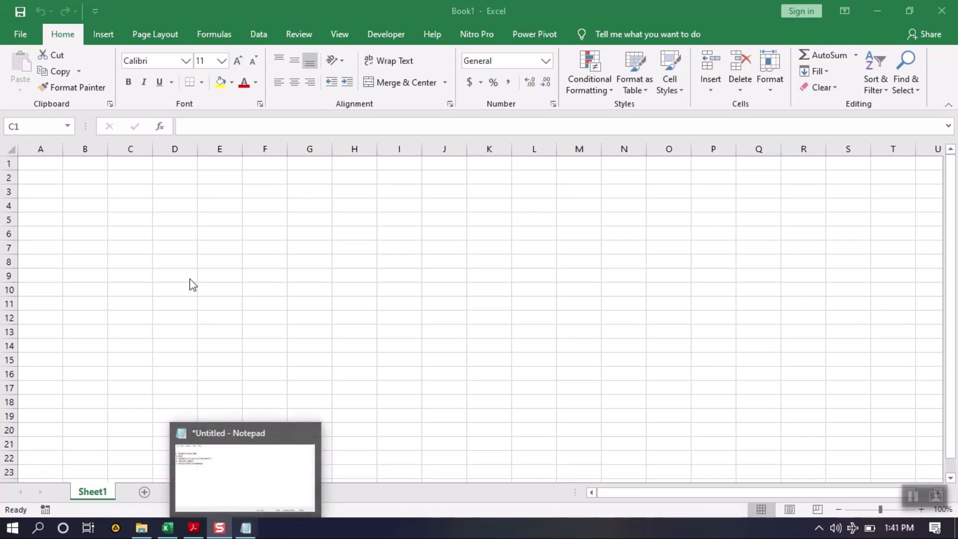
left_click(105, 185)
left_click(105, 184)
left_click(141, 175)
left_click(209, 182)
left_click(188, 261)
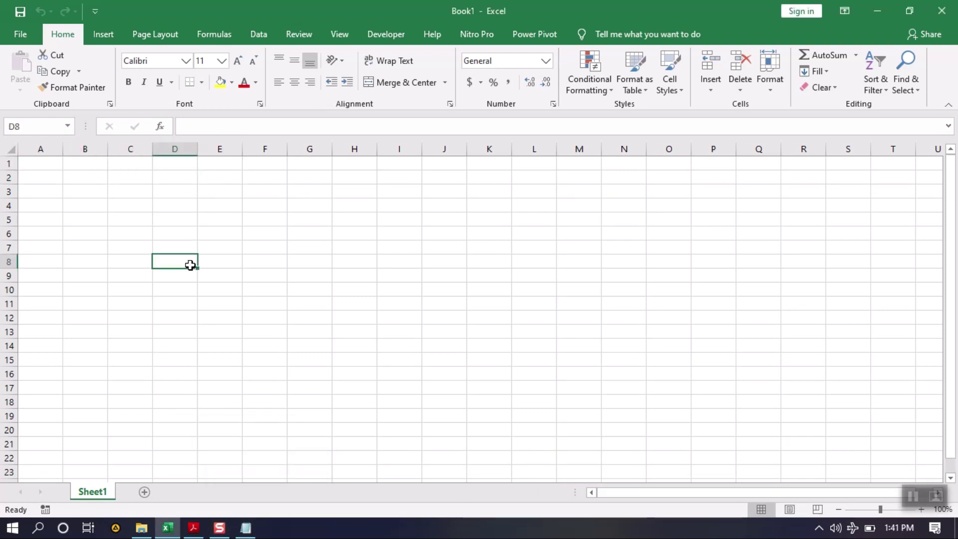
left_click(103, 201)
left_click(175, 181)
left_click(231, 189)
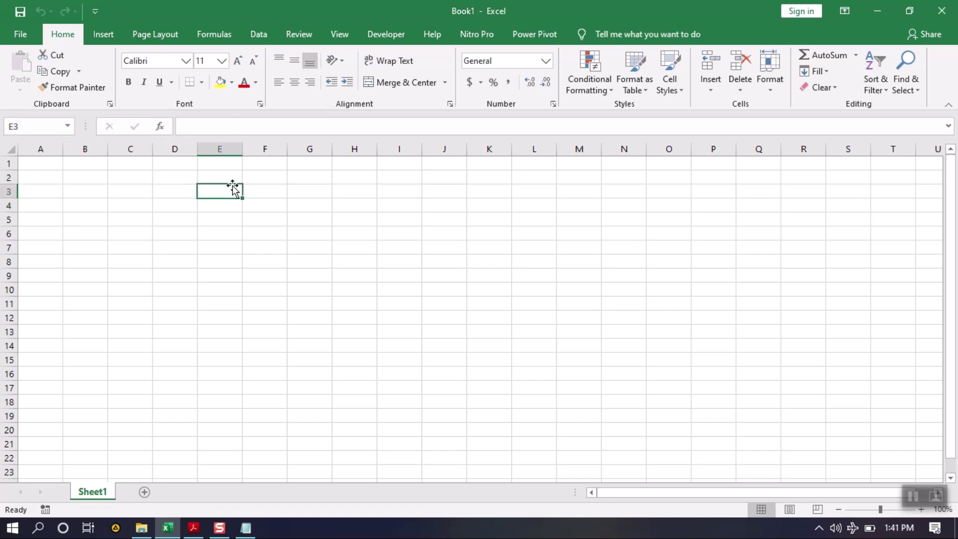
left_click(259, 175)
left_click(319, 174)
left_click(414, 177)
left_click(493, 176)
left_click(588, 175)
left_click(541, 178)
left_click(452, 179)
left_click(220, 183)
left_click(129, 176)
left_click(91, 178)
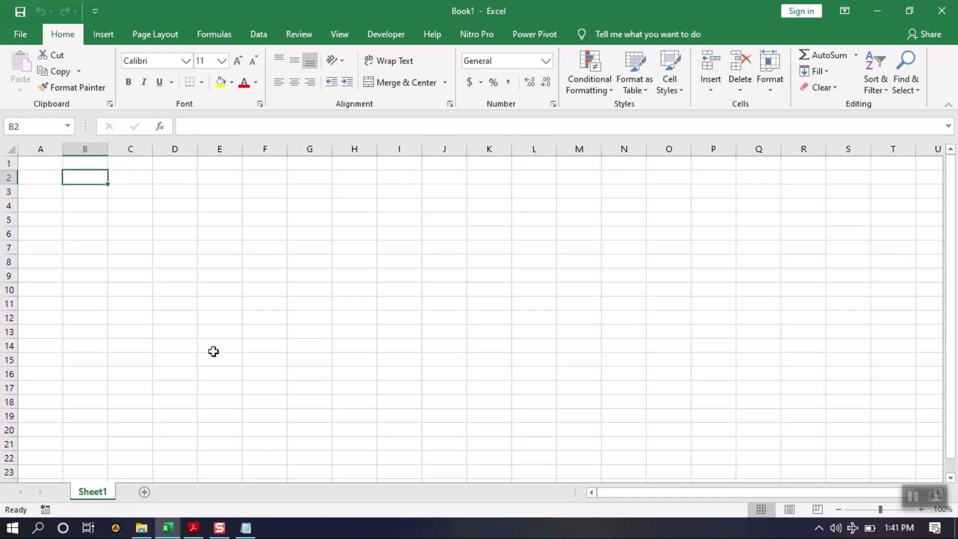
Switch to Notepad, read through the numbered list of RAB document parts, and minimize the window again.
left_click(245, 529)
left_click_drag(659, 105, 691, 161)
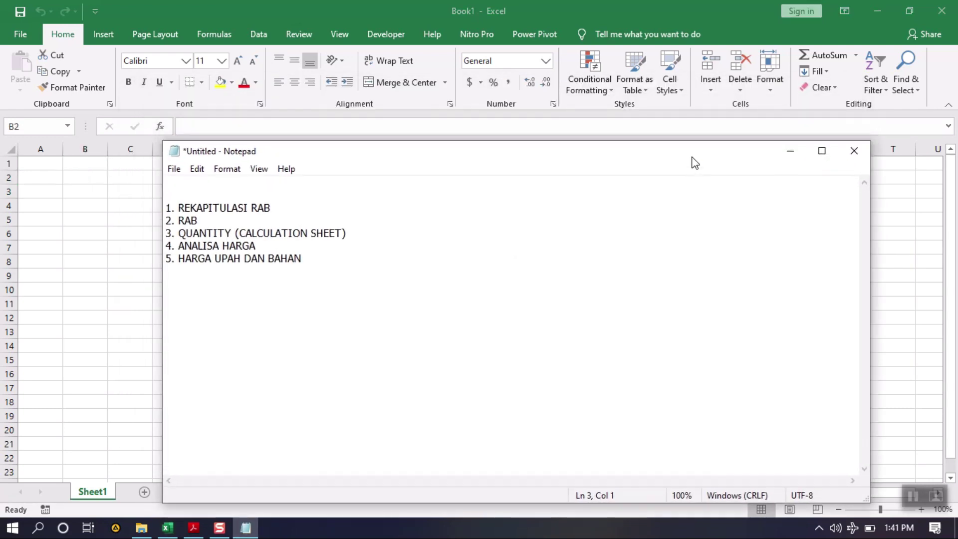
left_click(283, 216)
left_click(279, 206)
left_click(216, 220)
left_click(252, 233)
left_click(355, 237)
left_click(234, 234)
left_click(343, 233)
left_click(235, 234)
left_click(348, 233)
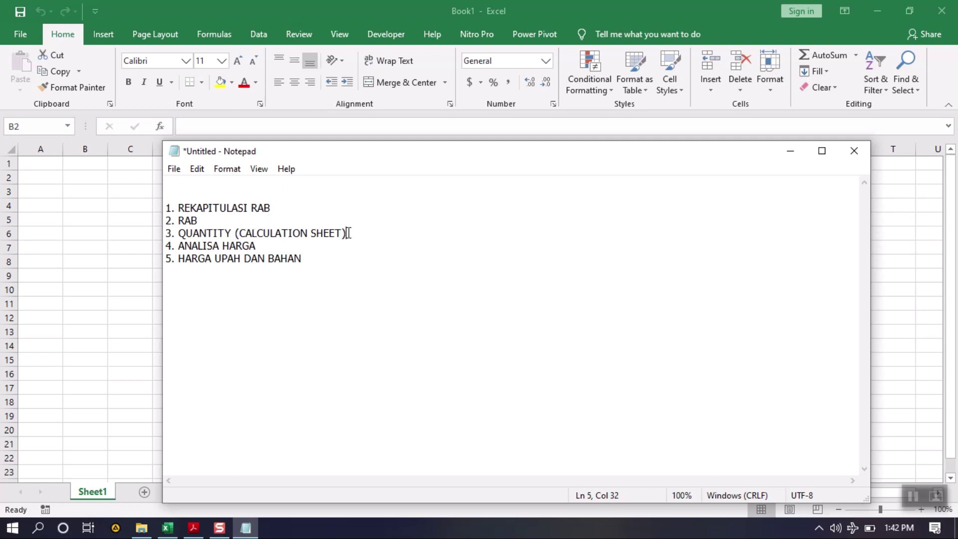
left_click(234, 233)
left_click(232, 233)
left_click_drag(178, 233, 342, 234)
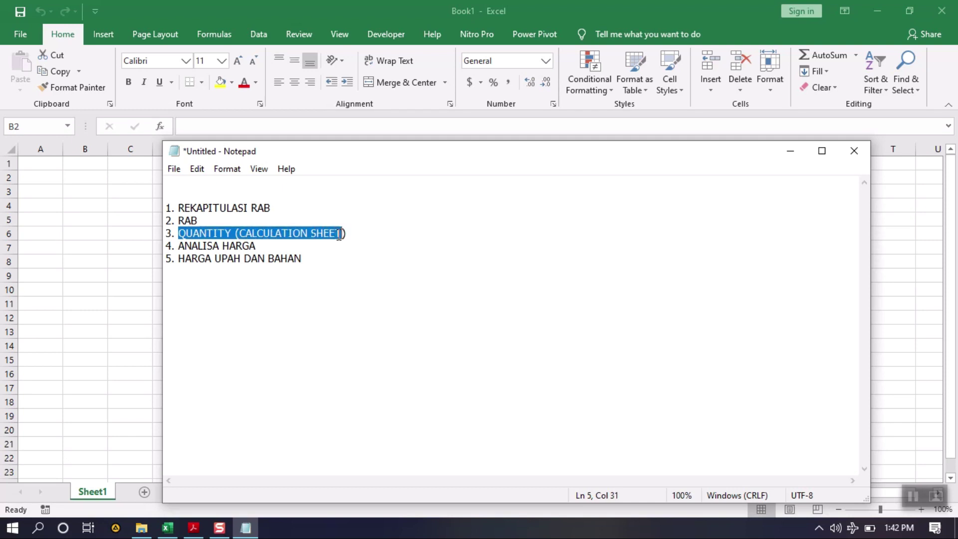
left_click(339, 233)
left_click(263, 243)
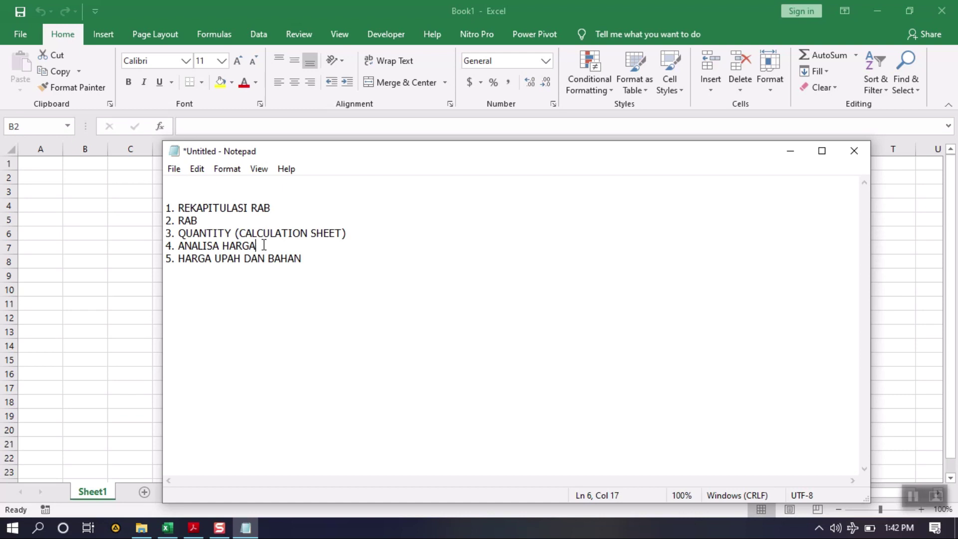
left_click_drag(179, 258, 293, 263)
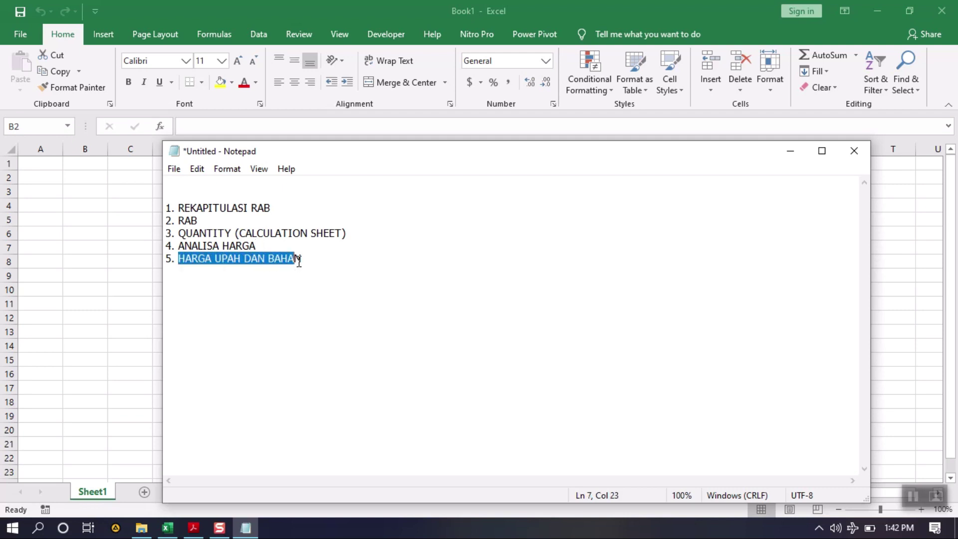
left_click(293, 262)
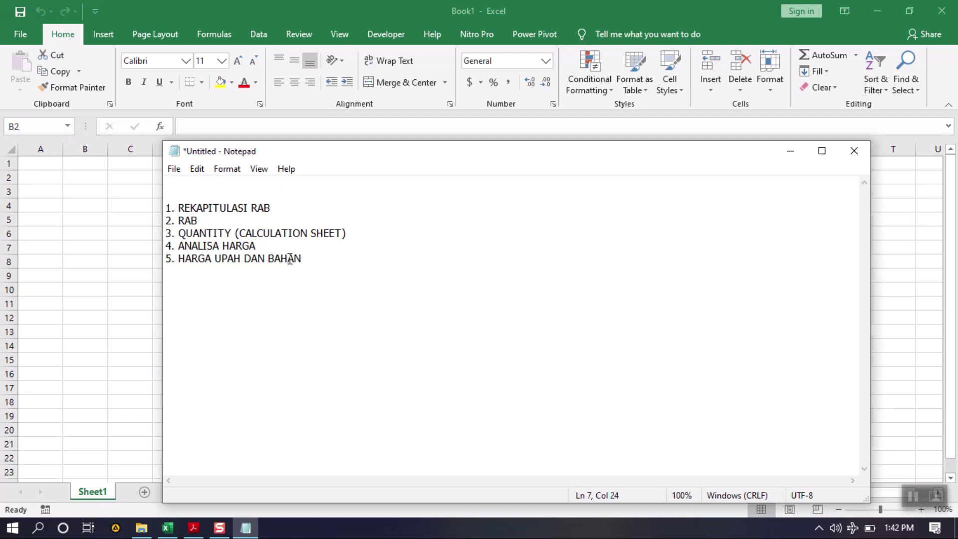
left_click_drag(304, 258, 257, 246)
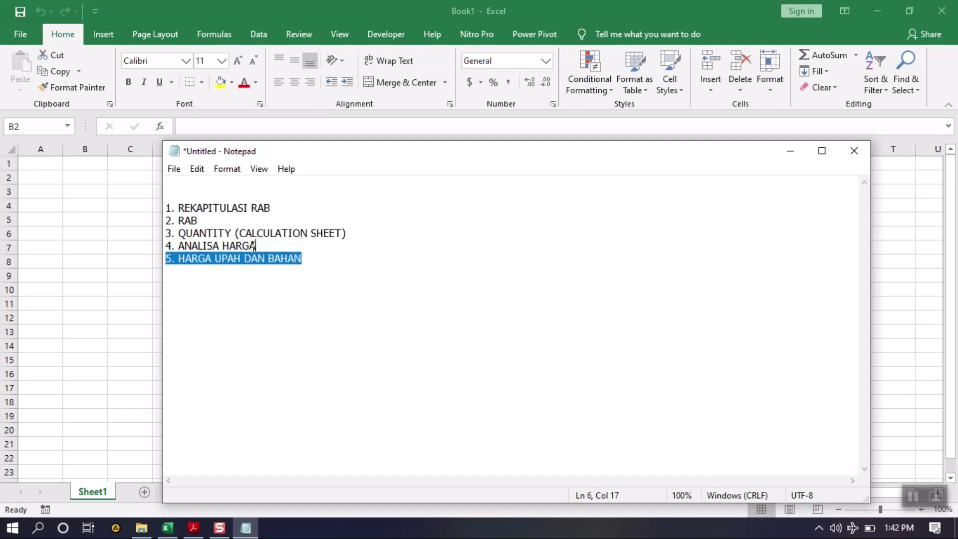
left_click(255, 246)
left_click(268, 259)
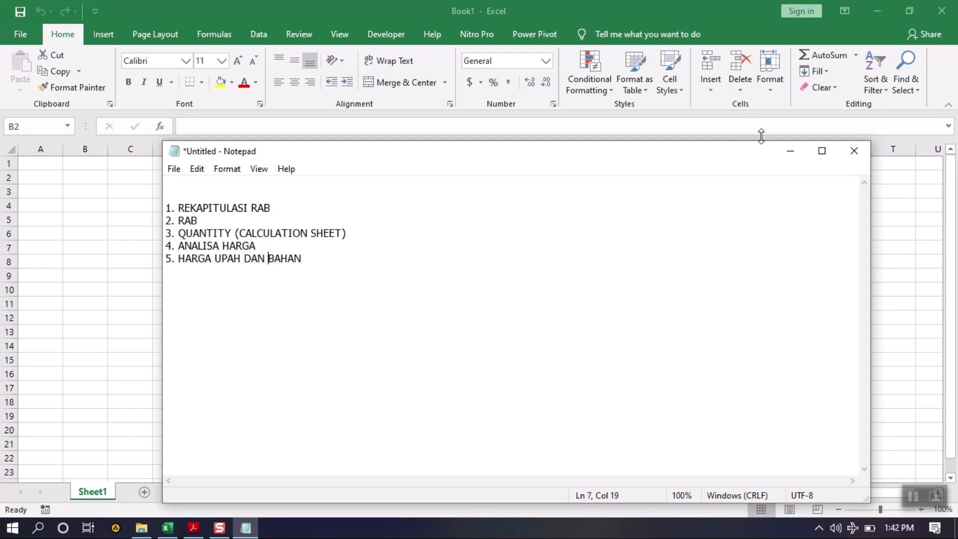
left_click(784, 151)
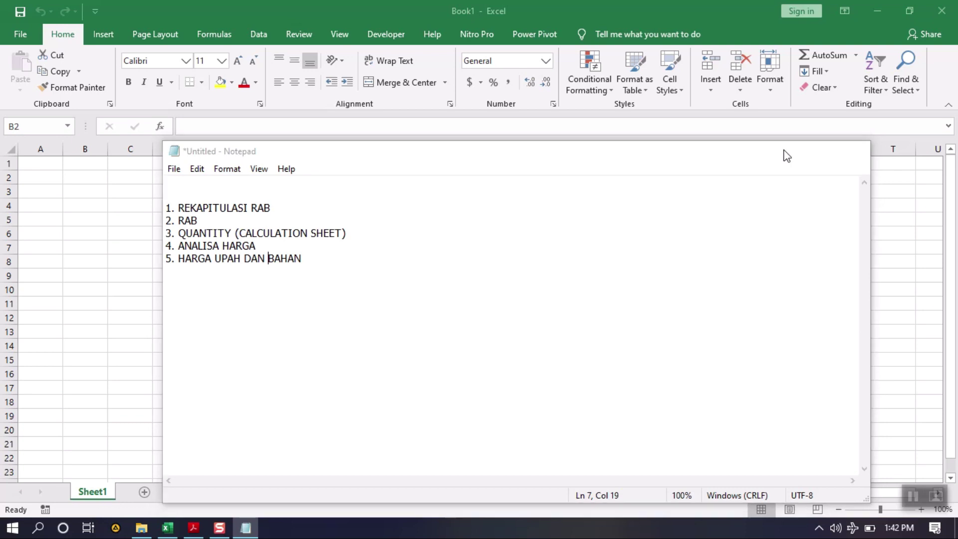
Rename the worksheet Sheet1 as REKAP RAB.
left_click(310, 204)
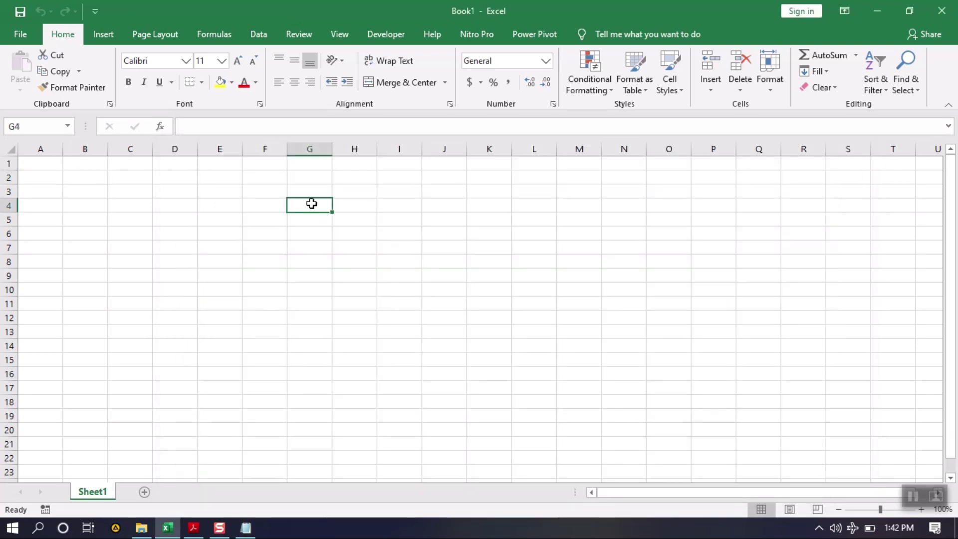
left_click(100, 179)
right_click(96, 495)
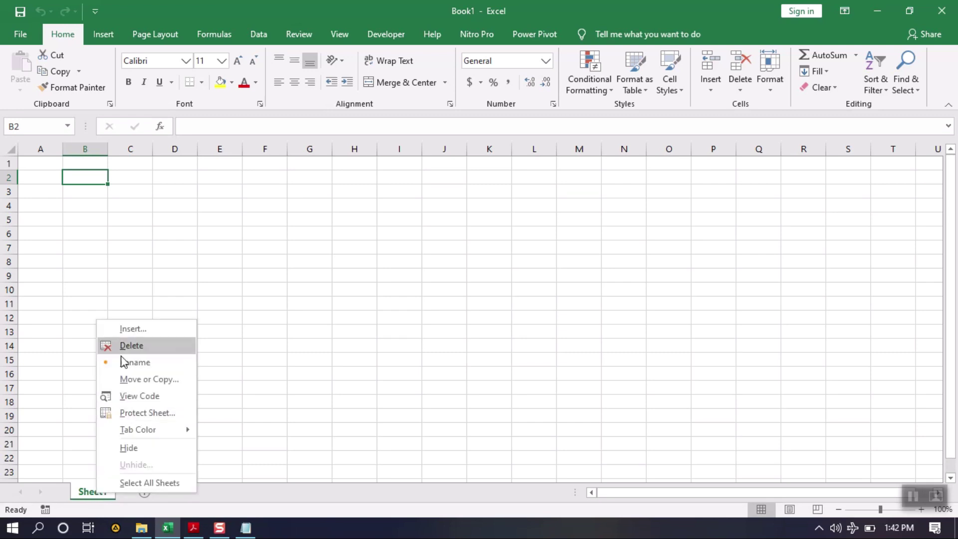
left_click(131, 362)
type("RE")
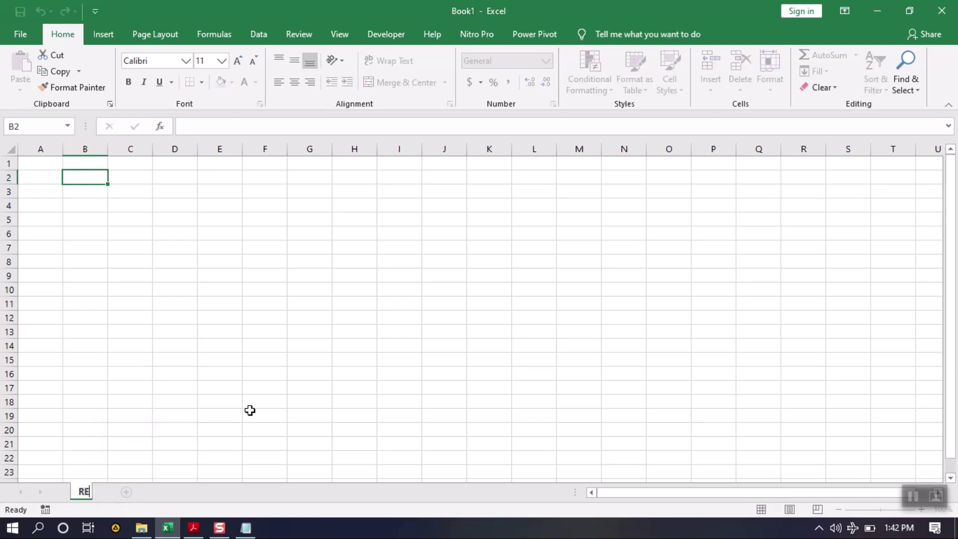
type("KAP HARGA")
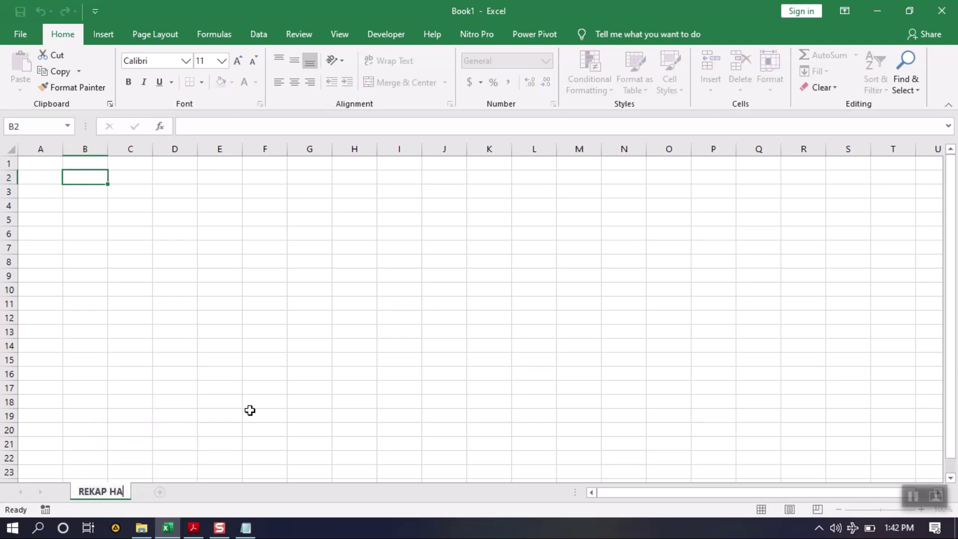
key("BackSpace")
key("BackSpace")
key("BackSpace")
key("BackSpace")
key("BackSpace")
type("RAB")
key("Return")
left_click(242, 392)
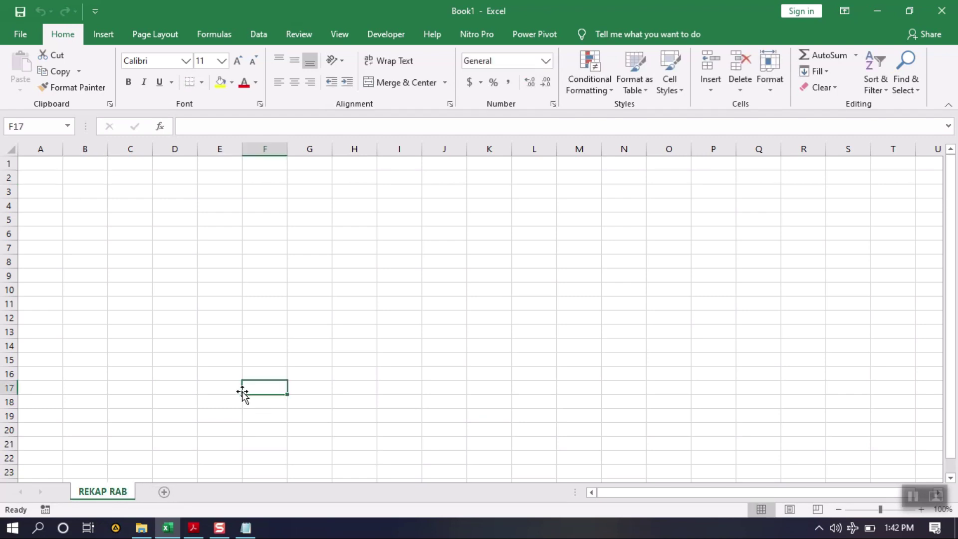
left_click(72, 181)
left_click(72, 194)
left_click(75, 175)
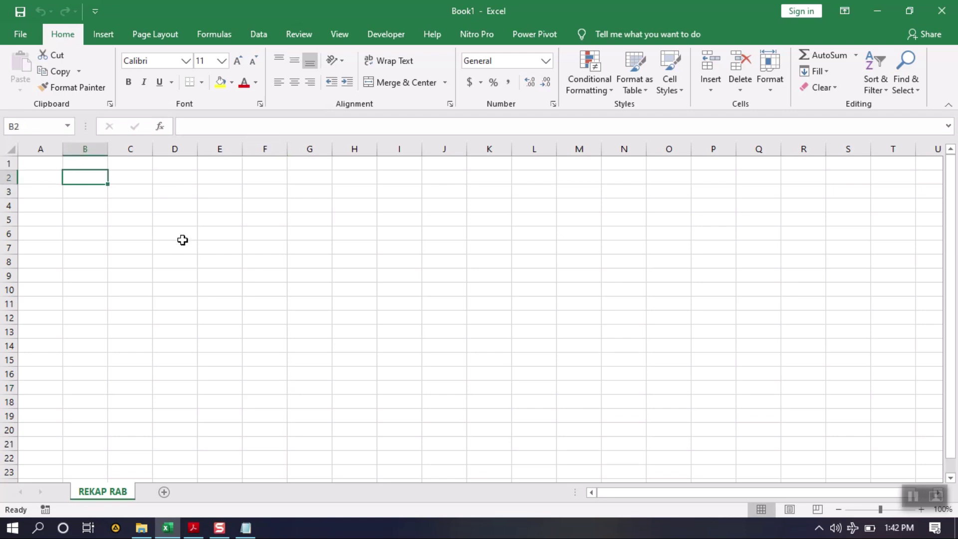
type("R")
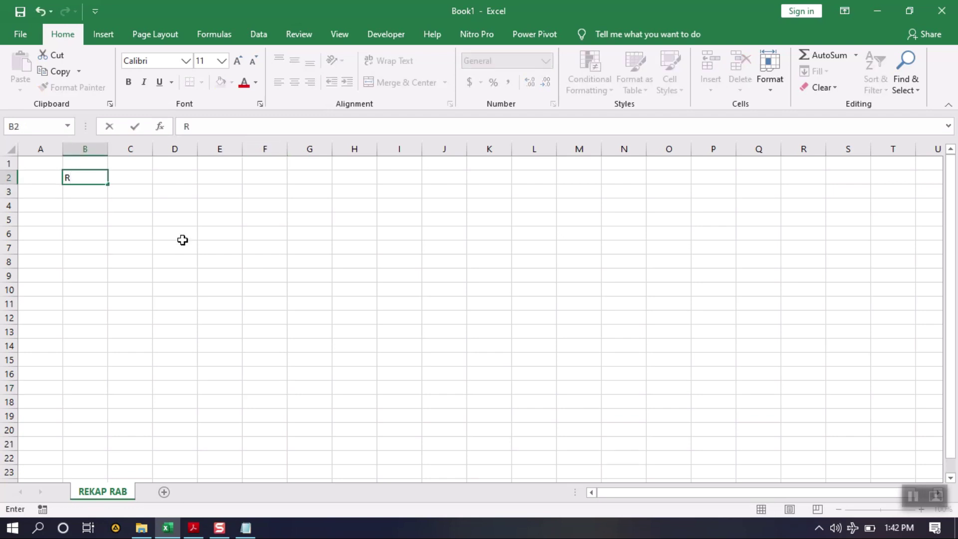
key("Escape")
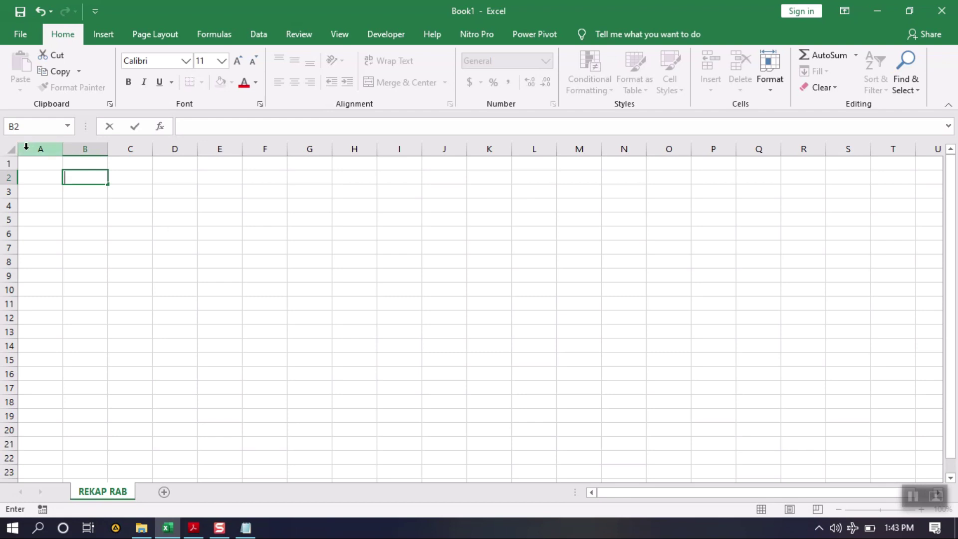
Set the font of all cells in the REKAP RAB sheet to Tahoma.
left_click(3, 159)
left_click(10, 150)
left_click(144, 62)
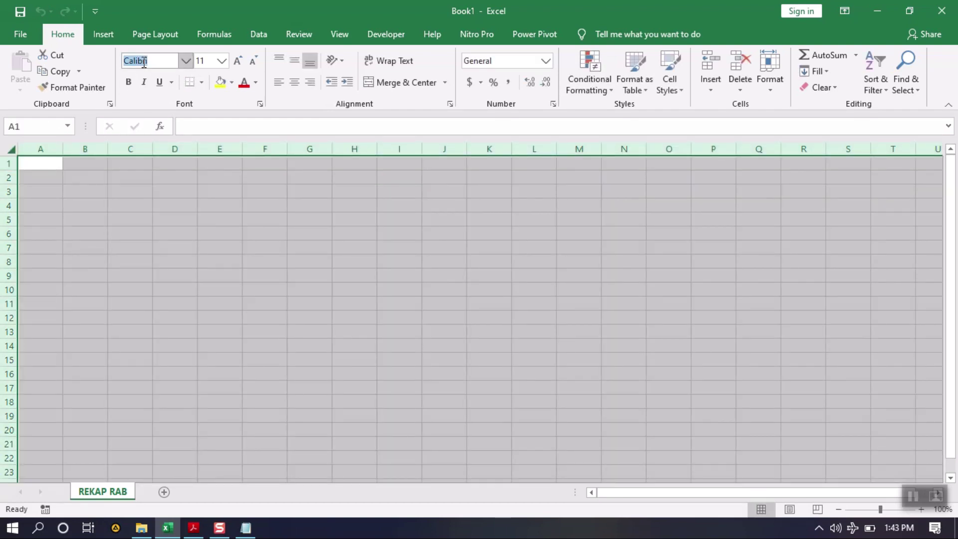
type("Tah")
key("Return")
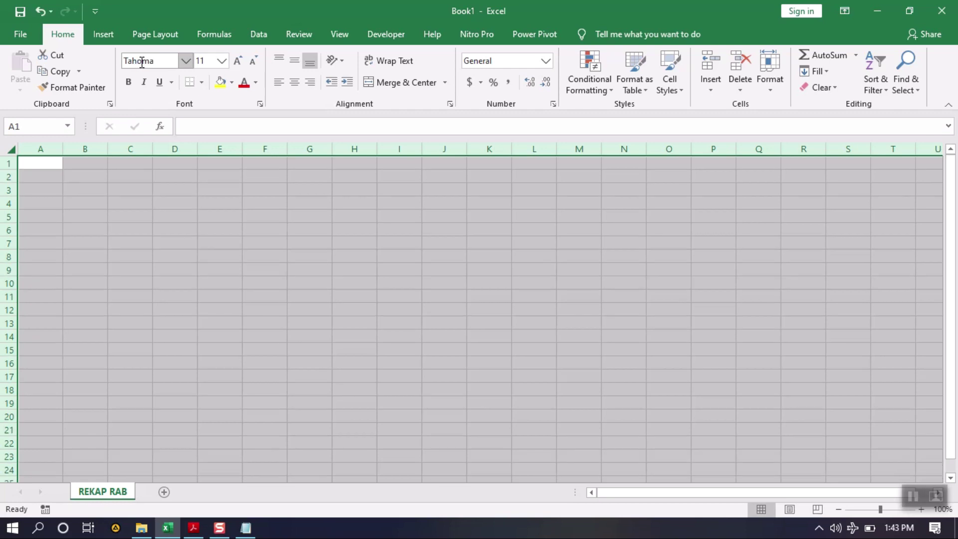
Enter the title REKAPITULASI RAB in cell B3.
left_click(90, 173)
left_click(90, 189)
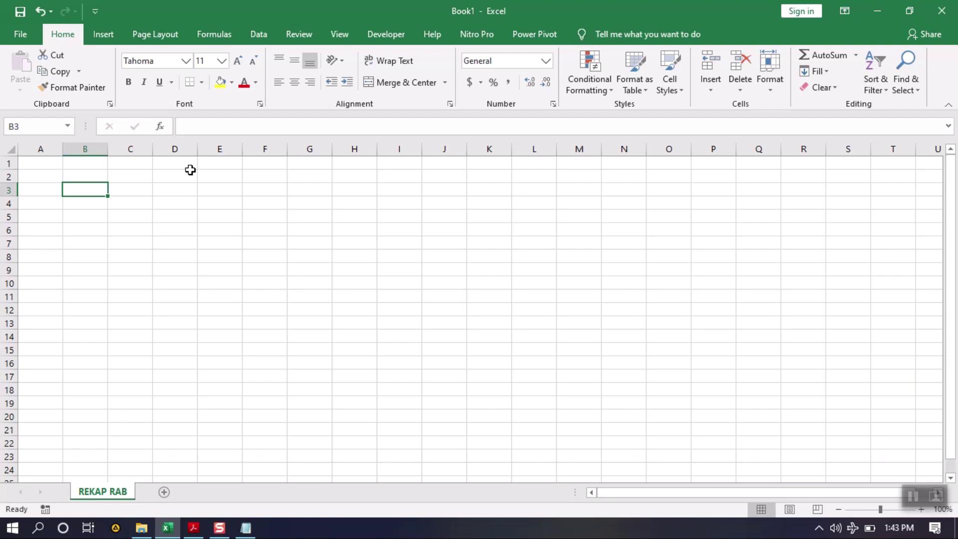
type("REKAP")
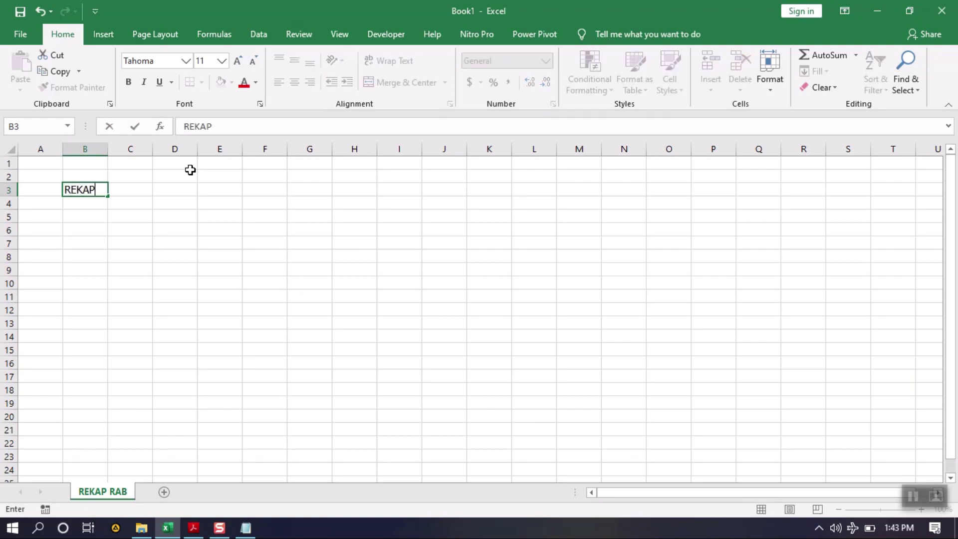
type("ITULASI RAB")
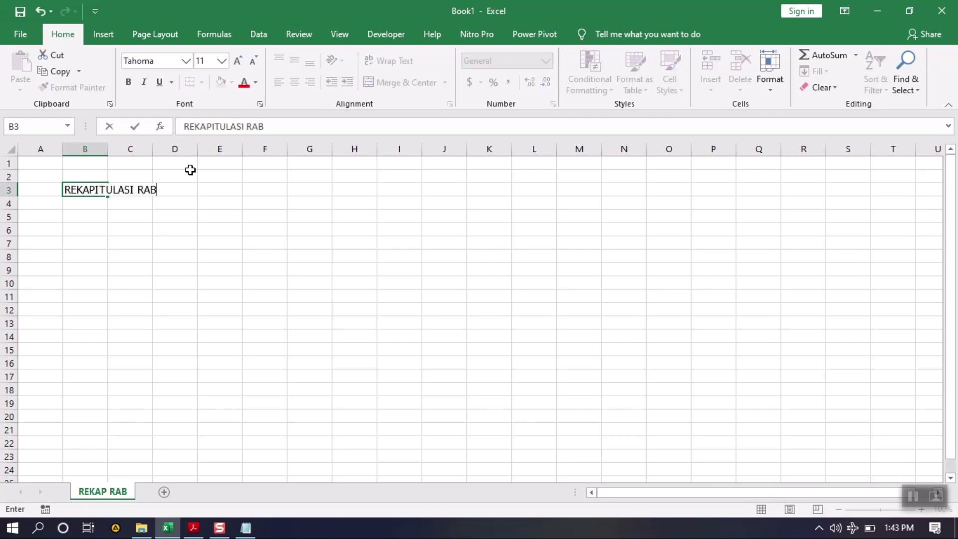
key("Return")
key("Return")
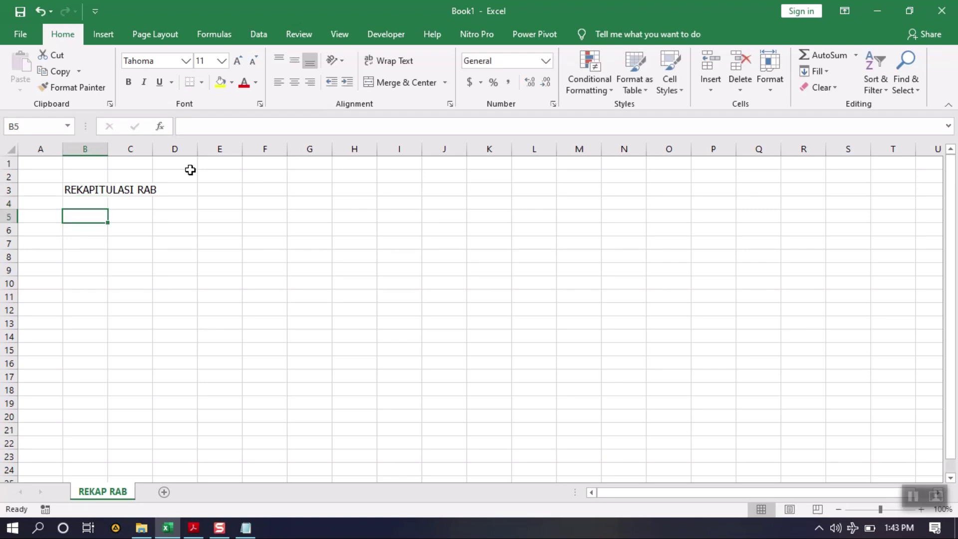
Enter the labels Nama proyek in cell B5 and Pemilik proyek in cell B6.
type("n")
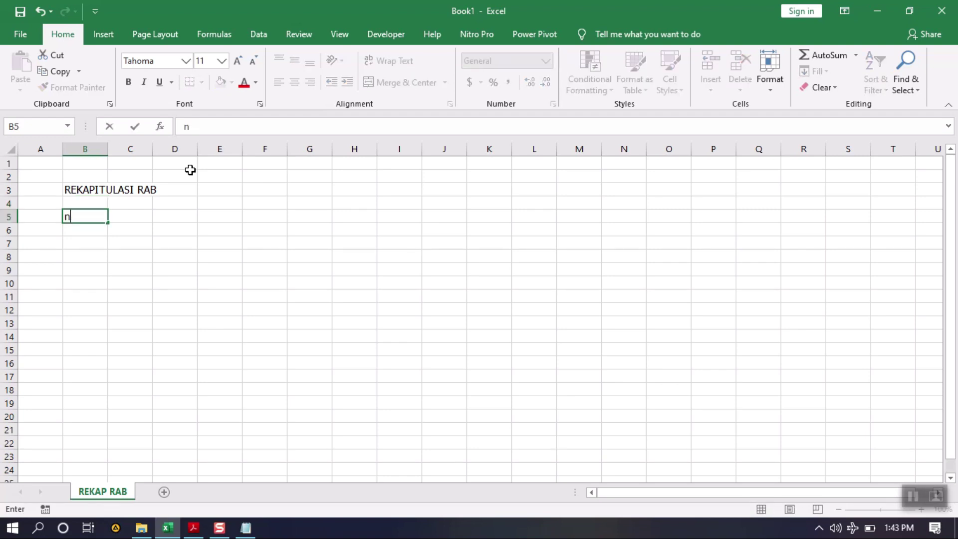
type("Nama proyek")
key("Return")
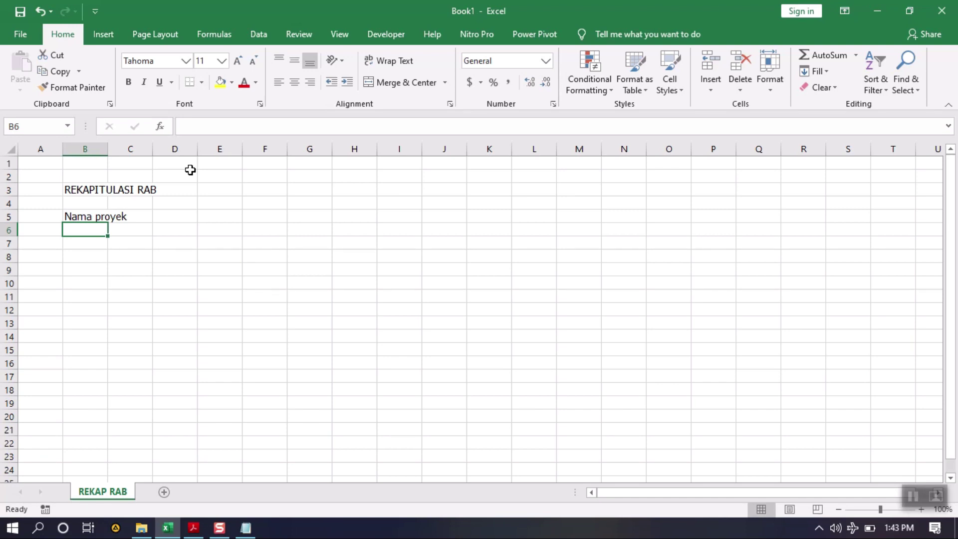
type("pemil")
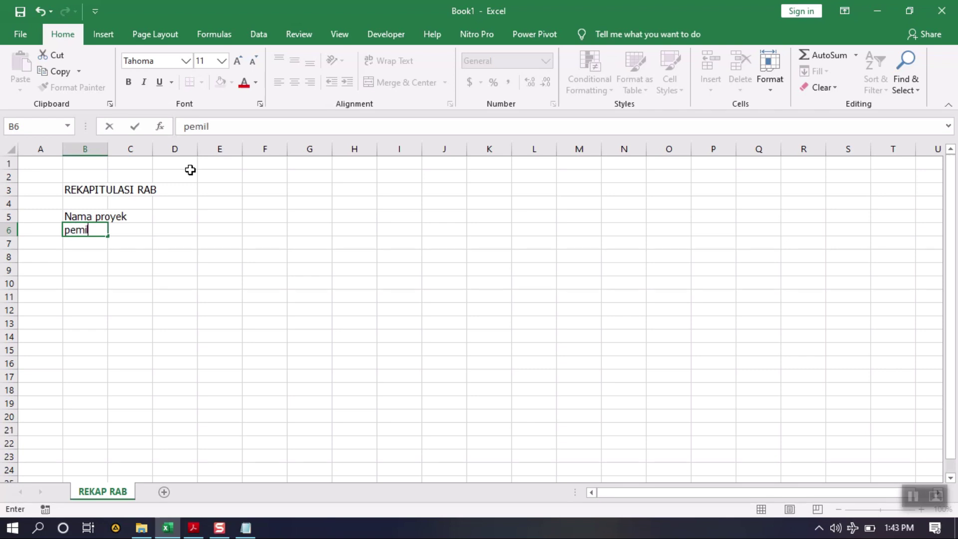
key("BackSpace")
key("BackSpace")
key("BackSpace")
type("emilik proyek")
key("Return")
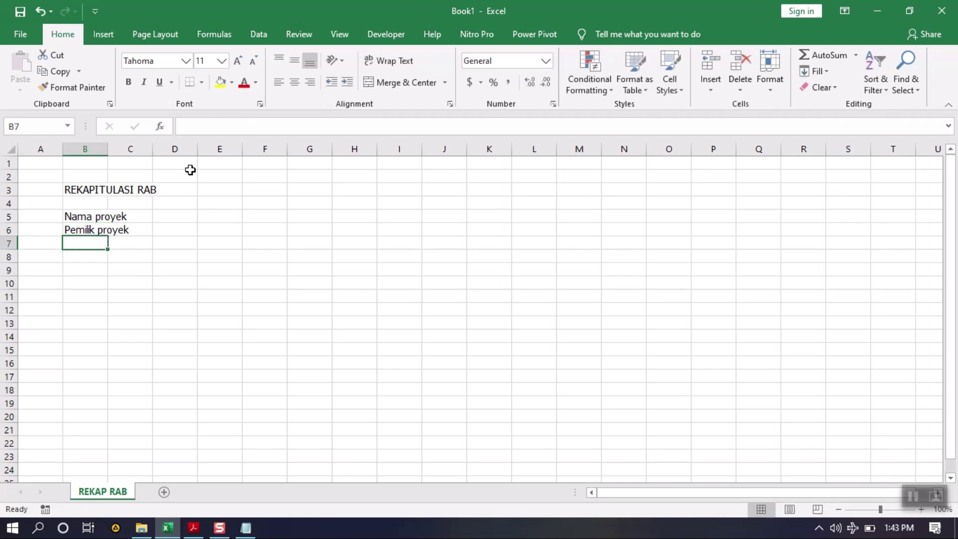
Enter the label Tahun anggaran in cell B7, with a capital T.
type("tahun anggaran")
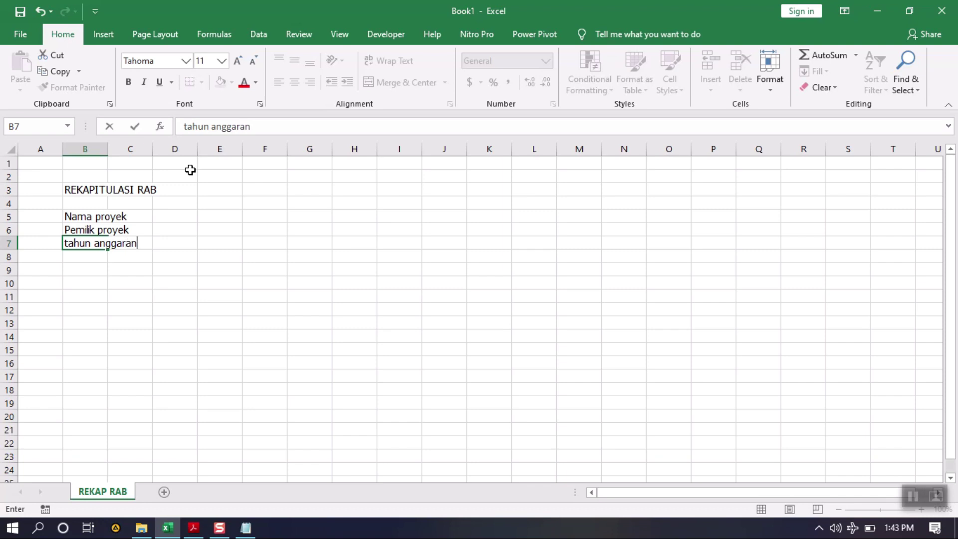
key("Left")
key("Right")
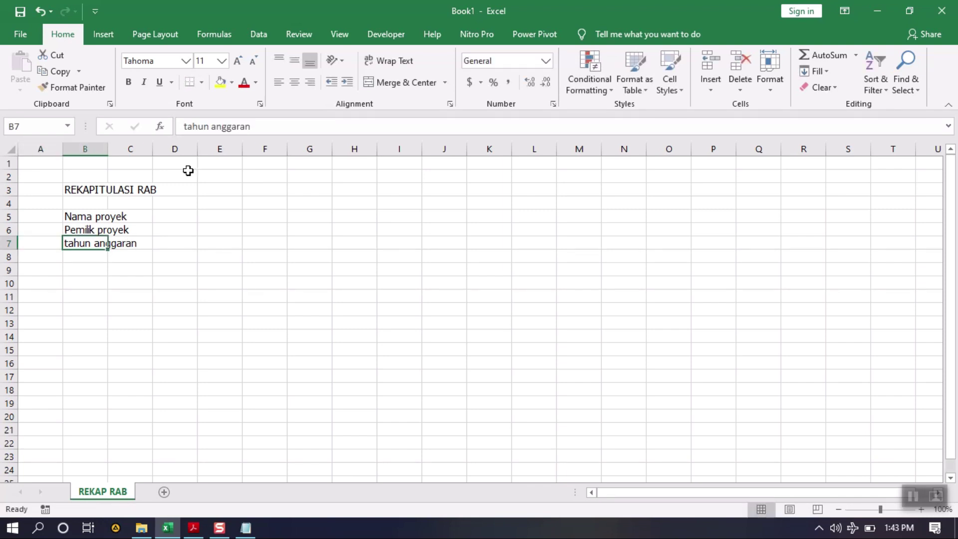
left_click(188, 127)
key("BackSpace")
type("T")
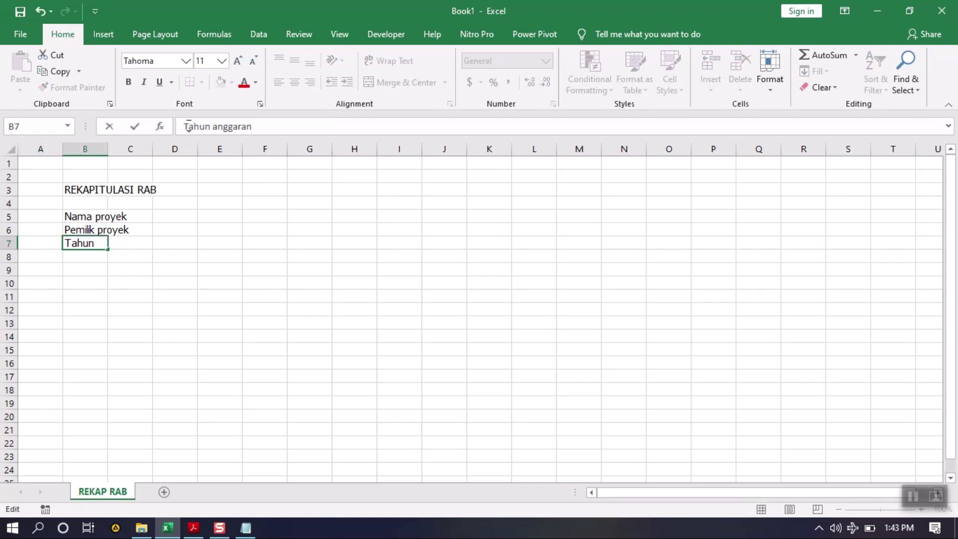
left_click(141, 333)
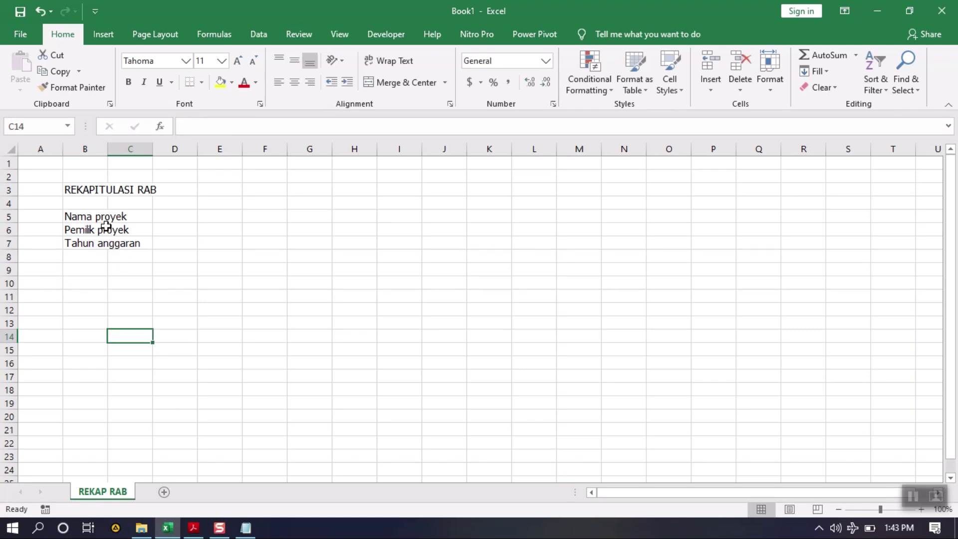
Enter a colon in each of cells C5 to C7 and fit the widths of columns B and C to their contents.
double_click(109, 148)
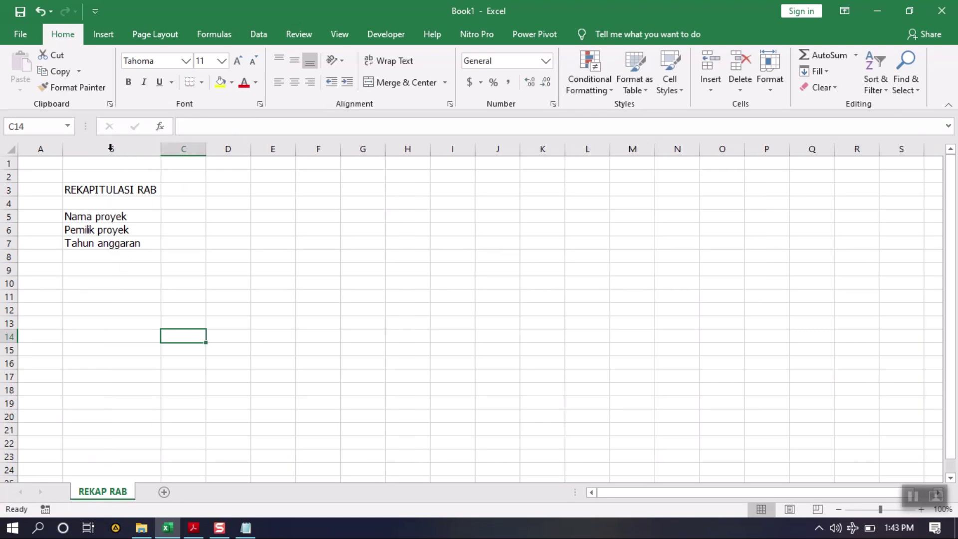
left_click(169, 216)
type(":")
key("Return")
type(":")
key("Return")
type(":")
key("Return")
left_click_drag(204, 150, 169, 149)
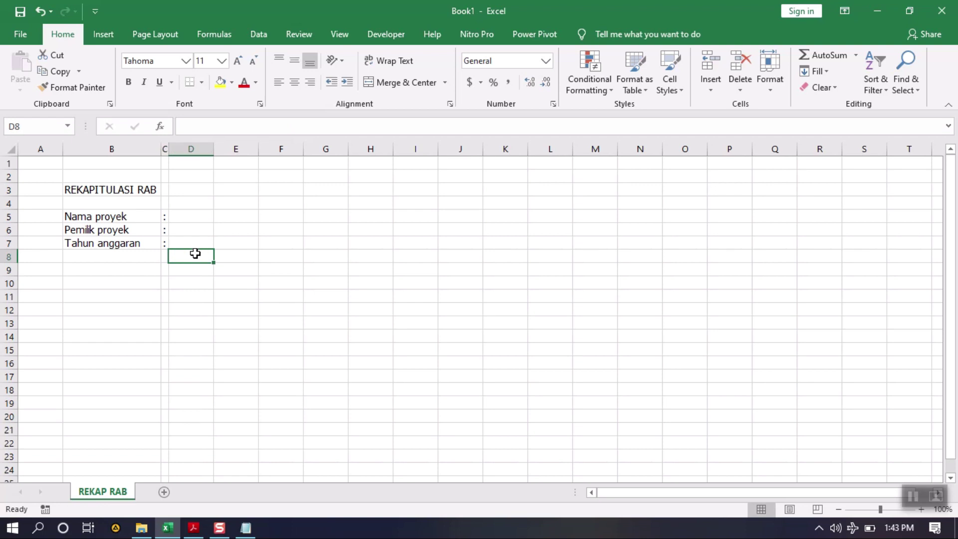
left_click(127, 189)
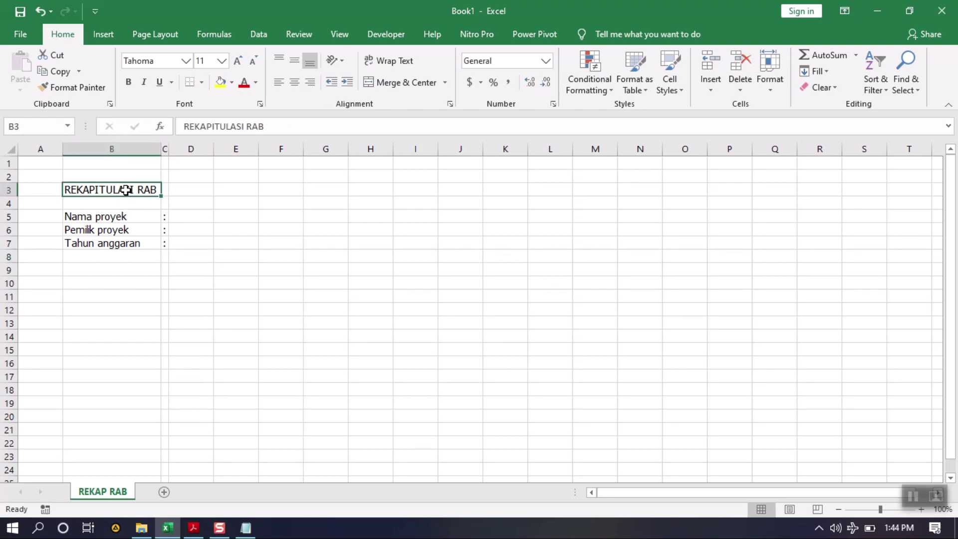
left_click(110, 273)
left_click(99, 307)
left_click(100, 283)
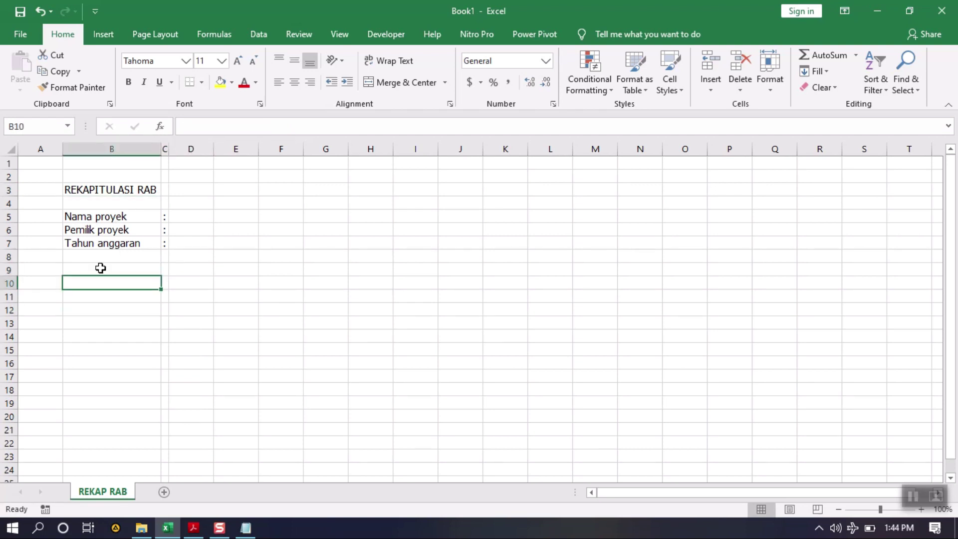
left_click(55, 279)
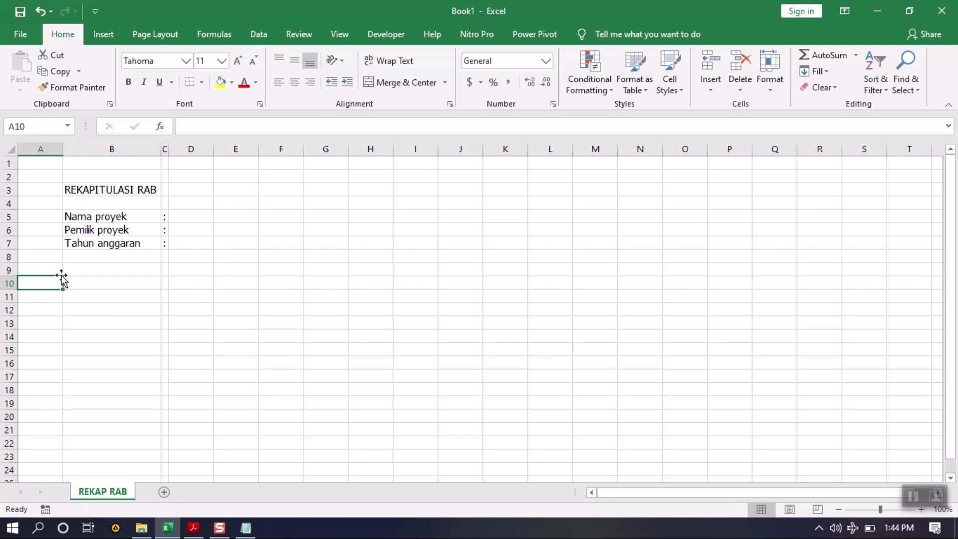
left_click(46, 148)
right_click(46, 150)
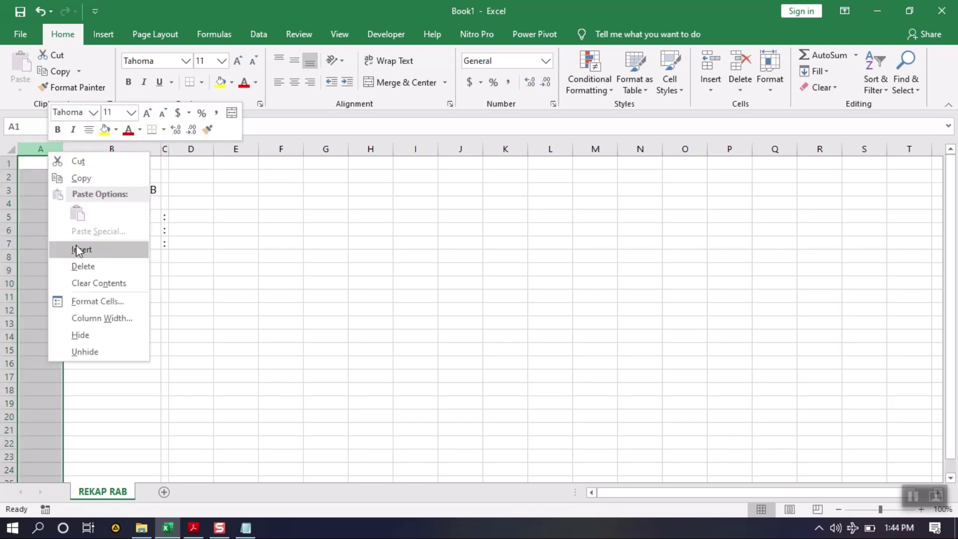
left_click(100, 283)
left_click(104, 283)
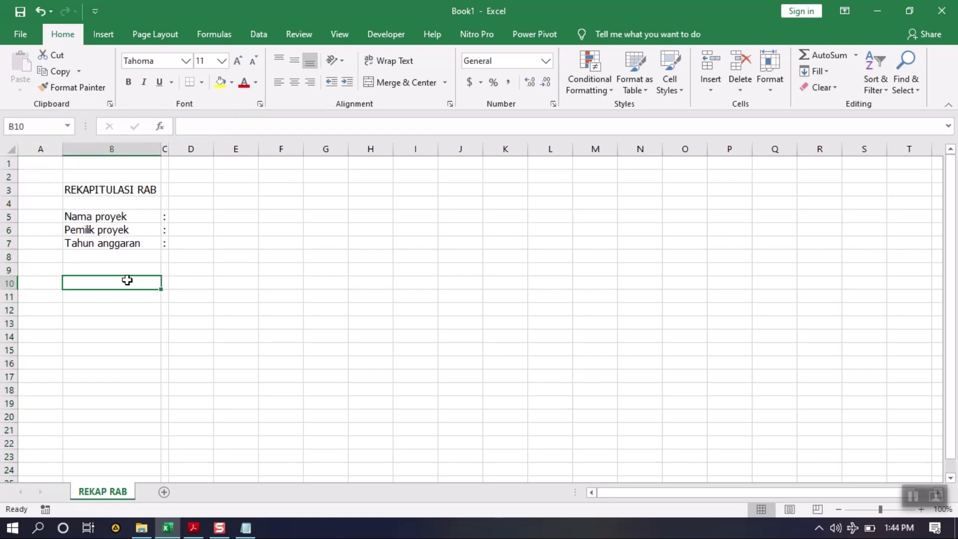
Enter the table headers No, Uraian and Harga in cells D10, E10 and F10.
left_click(196, 283)
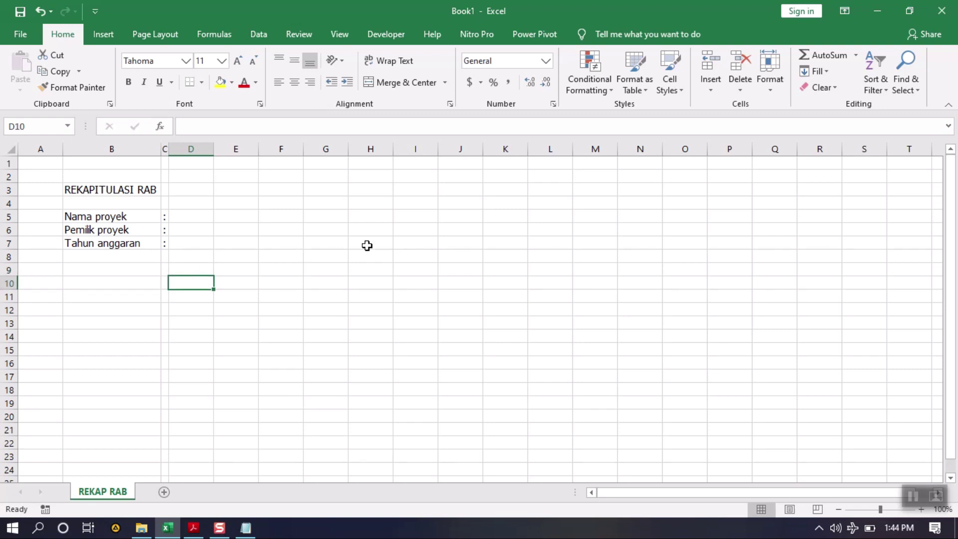
type("Ni")
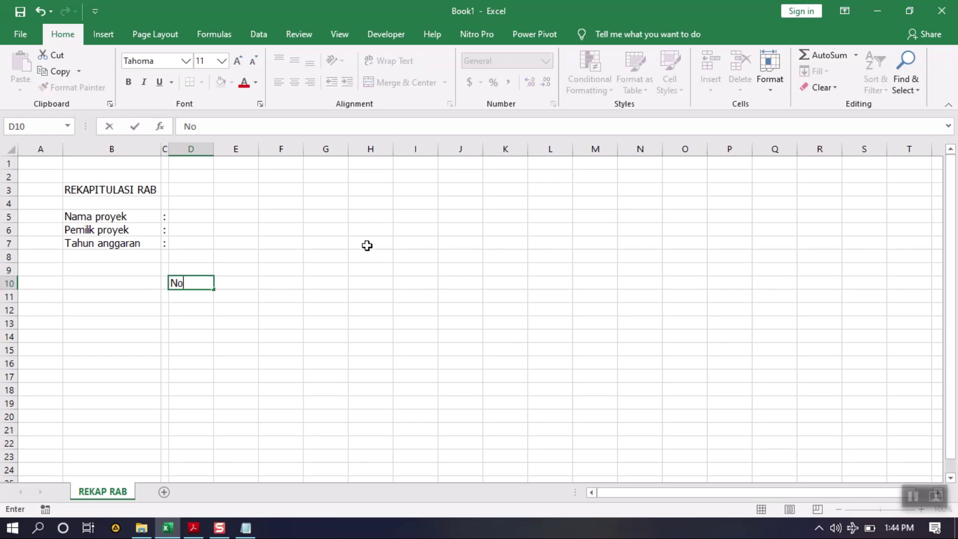
key("Tab")
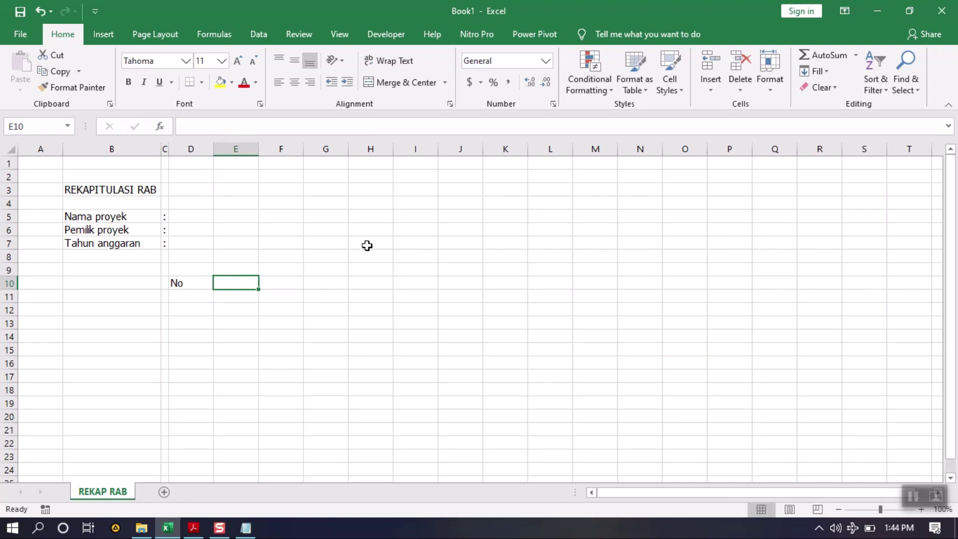
type("Uraian")
key("Tab")
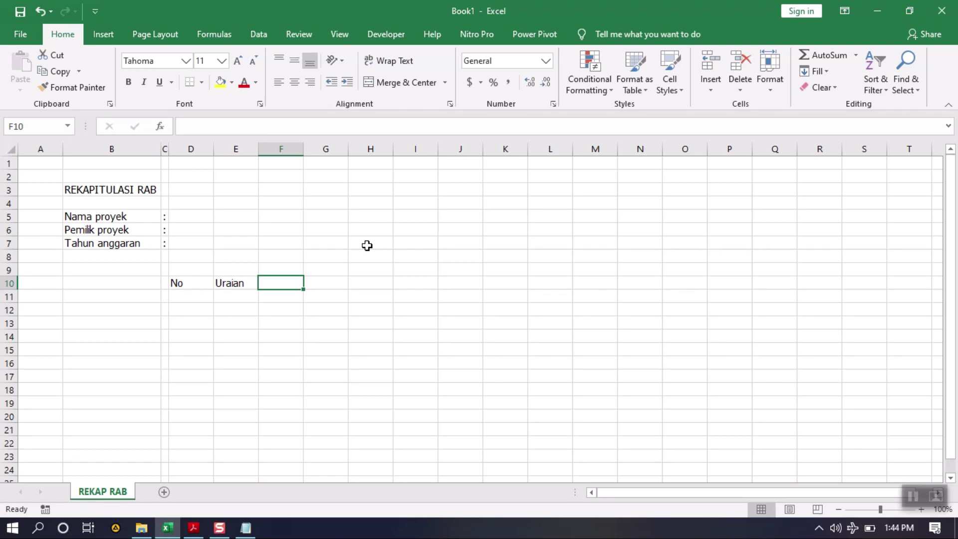
type("Harga")
key("Return")
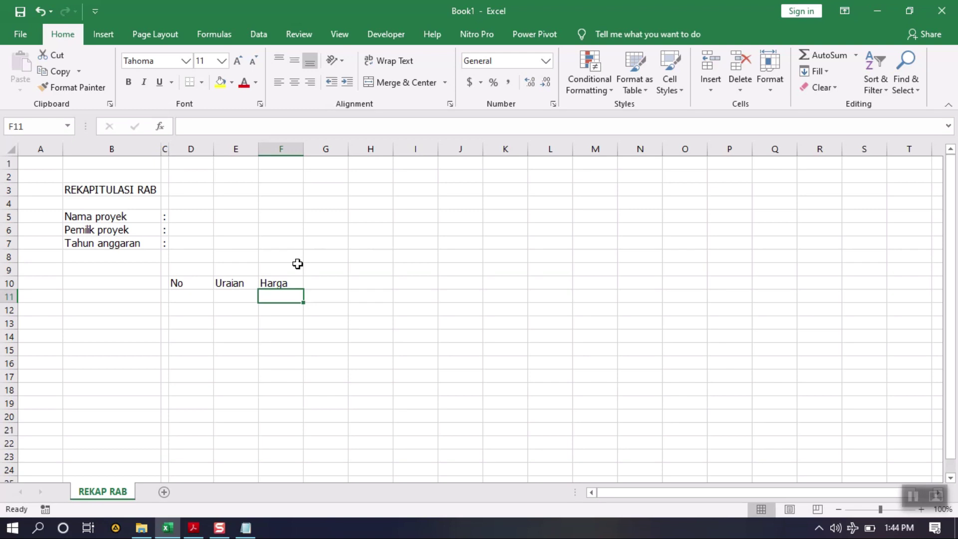
Set the width of columns D to F to 30.
left_click(196, 295)
left_click(194, 282)
left_click_drag(214, 149, 509, 150)
left_click(261, 150)
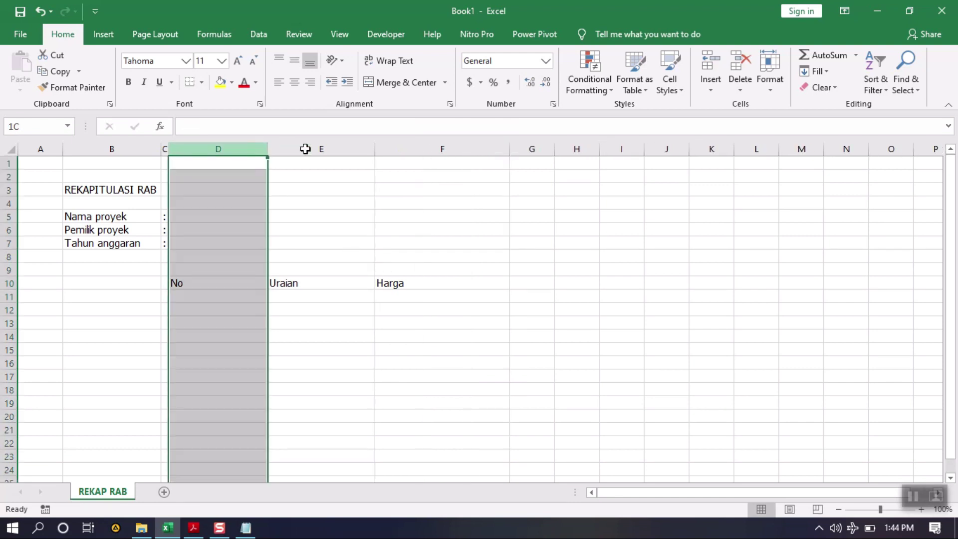
left_click_drag(306, 148, 450, 149)
left_click(769, 93)
left_click(784, 158)
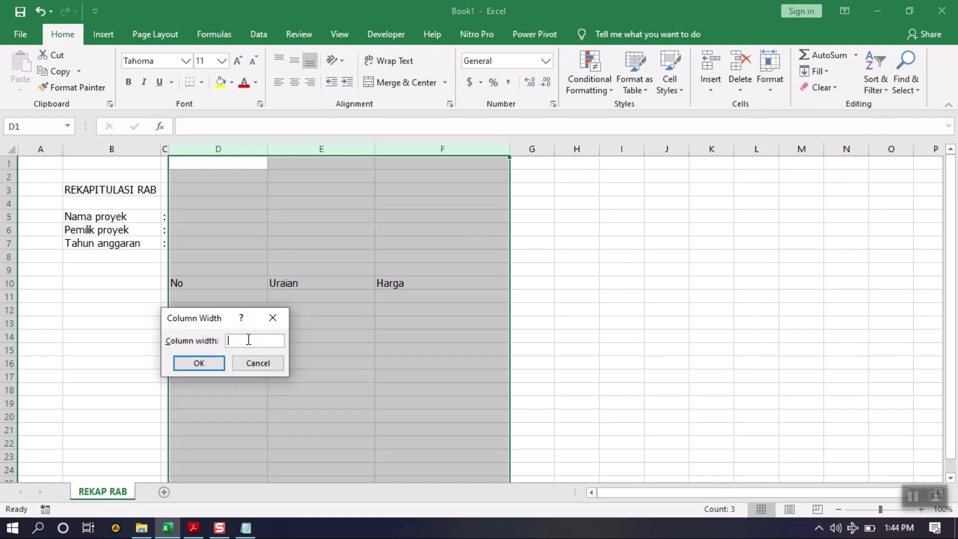
key("Return")
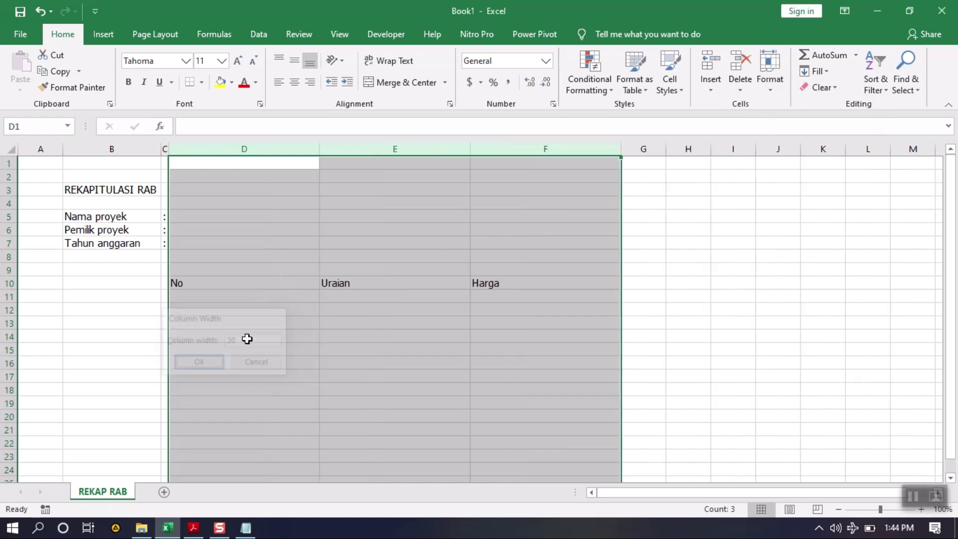
left_click(192, 254)
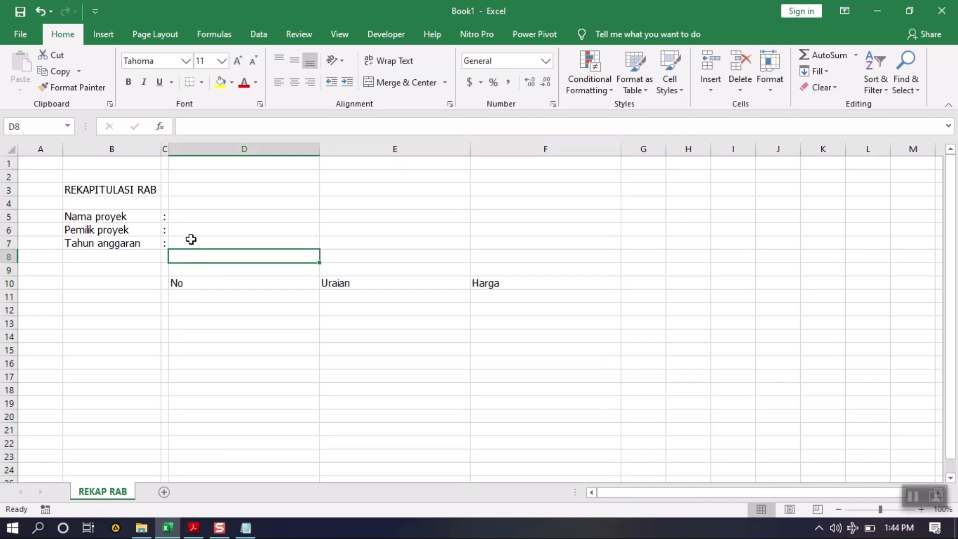
Move the header cells D10:F10 to start at cell B10.
left_click_drag(200, 282, 511, 278)
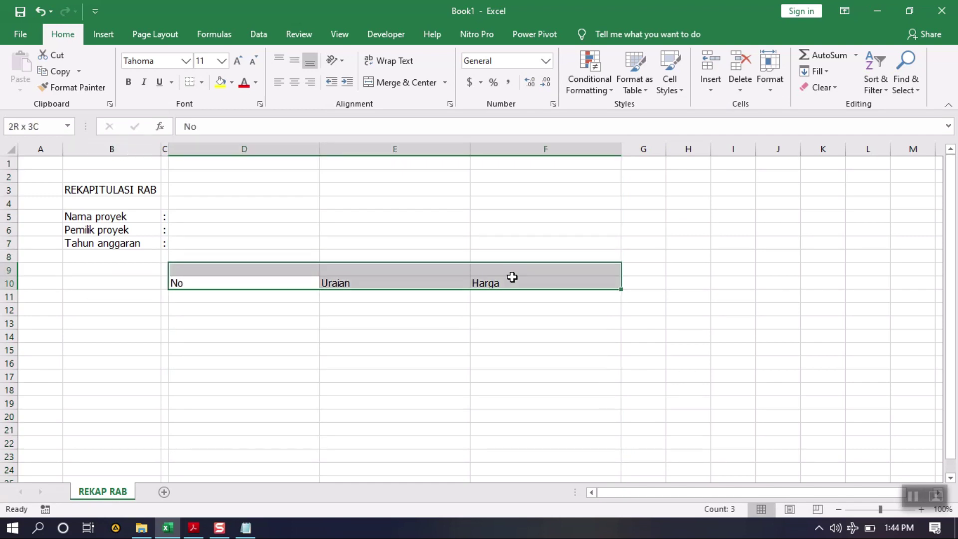
key("ctrl+c")
left_click(122, 277)
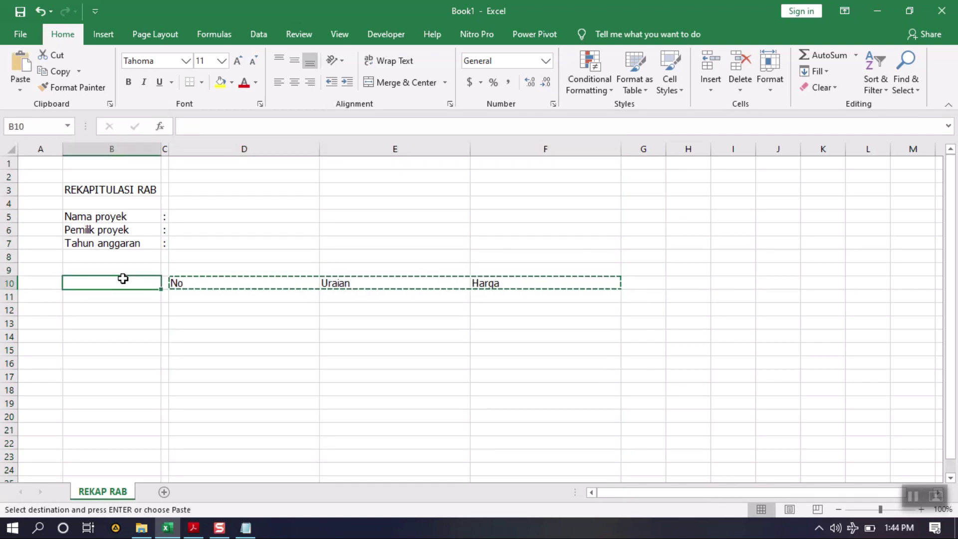
key("ctrl+v")
left_click(155, 321)
Move the Uraian and Harga headers from C10:D10 one column over to D10:E10.
left_click(166, 283)
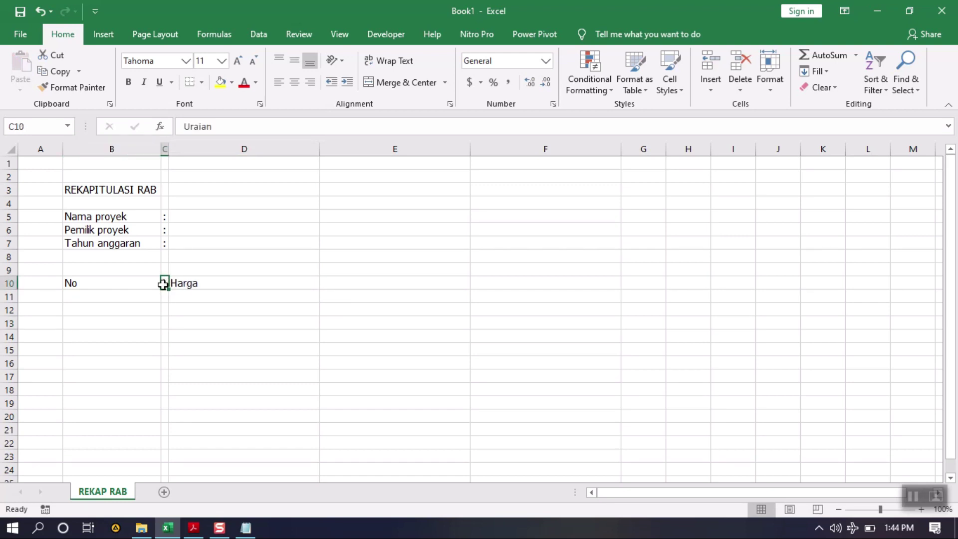
left_click_drag(164, 282, 166, 286)
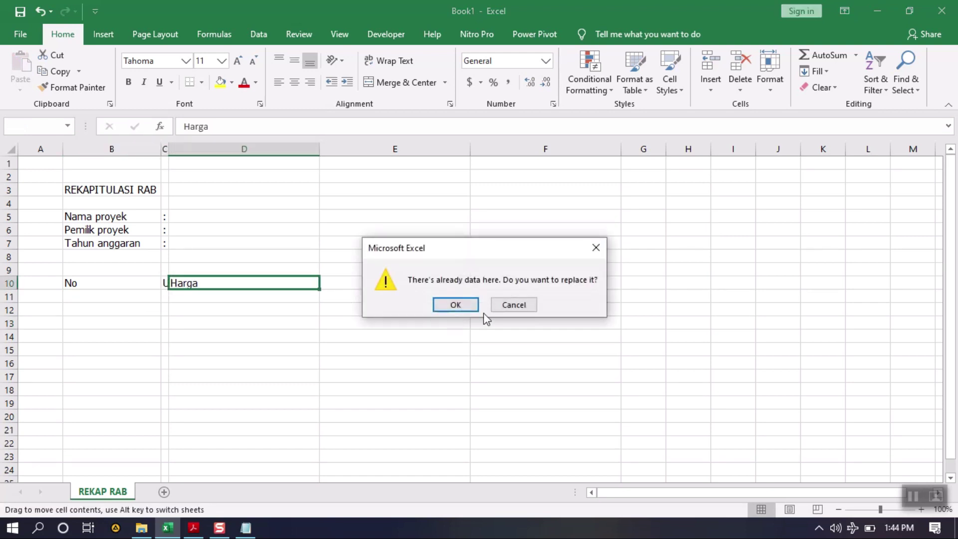
left_click(521, 307)
left_click_drag(165, 281, 212, 299)
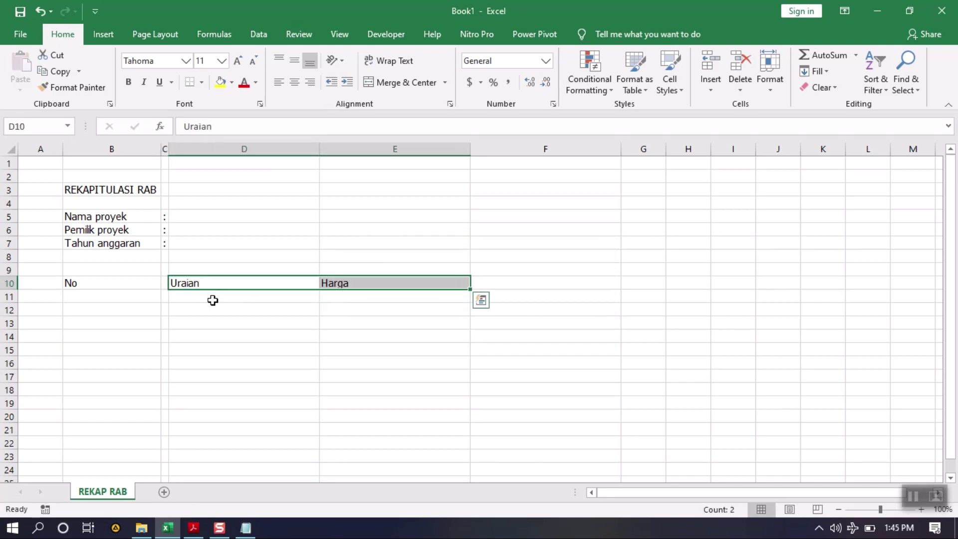
left_click(212, 325)
Narrow column B to suit the No header and slightly adjust the width of column C.
left_click(117, 285)
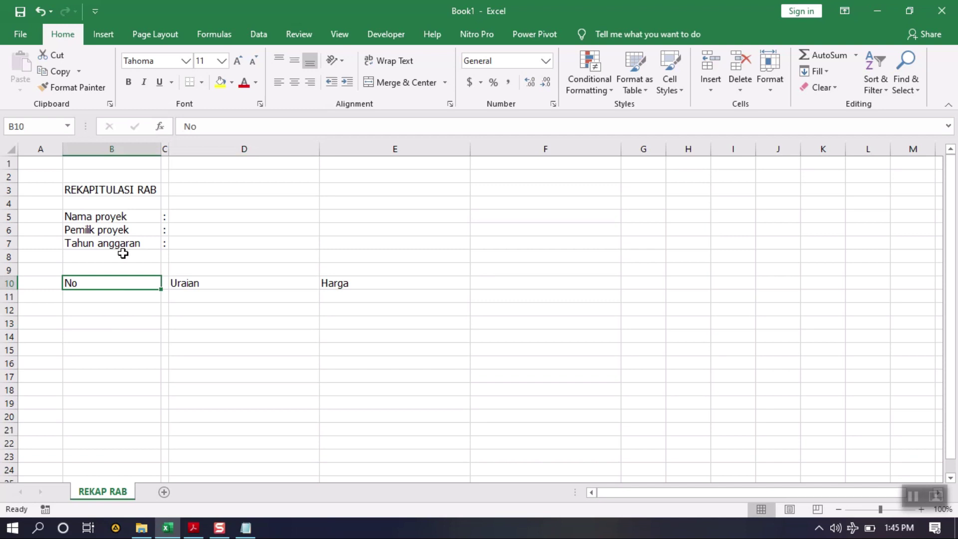
left_click_drag(162, 149, 95, 158)
left_click(182, 219)
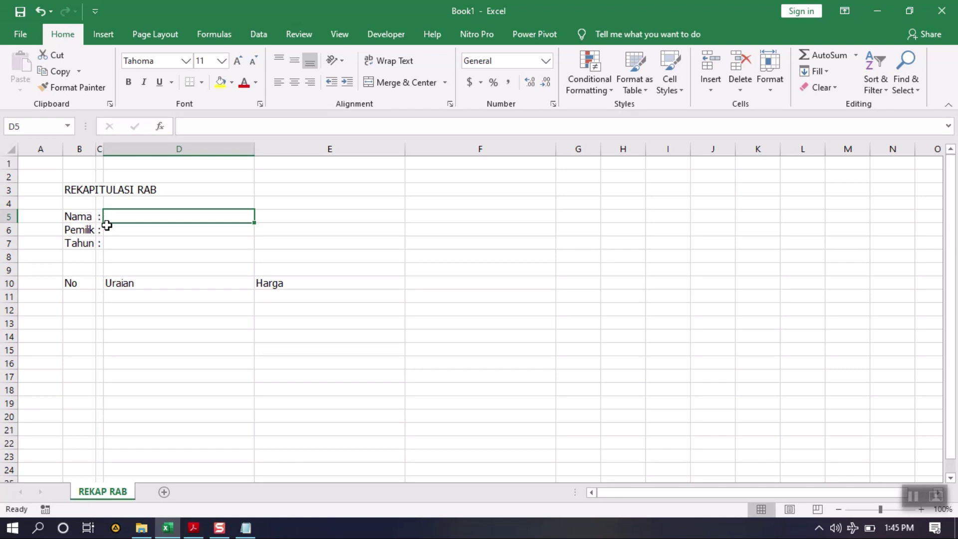
left_click_drag(102, 150, 102, 150)
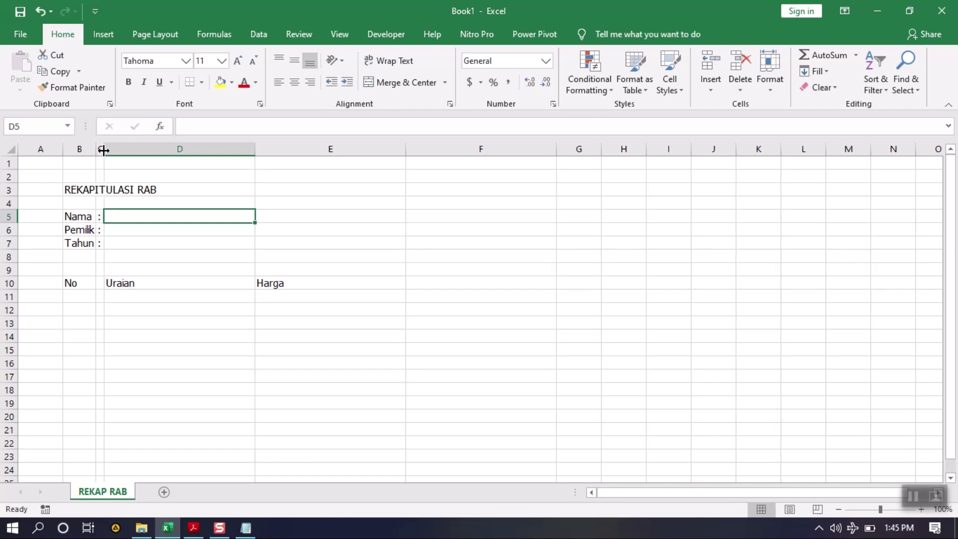
left_click(86, 278)
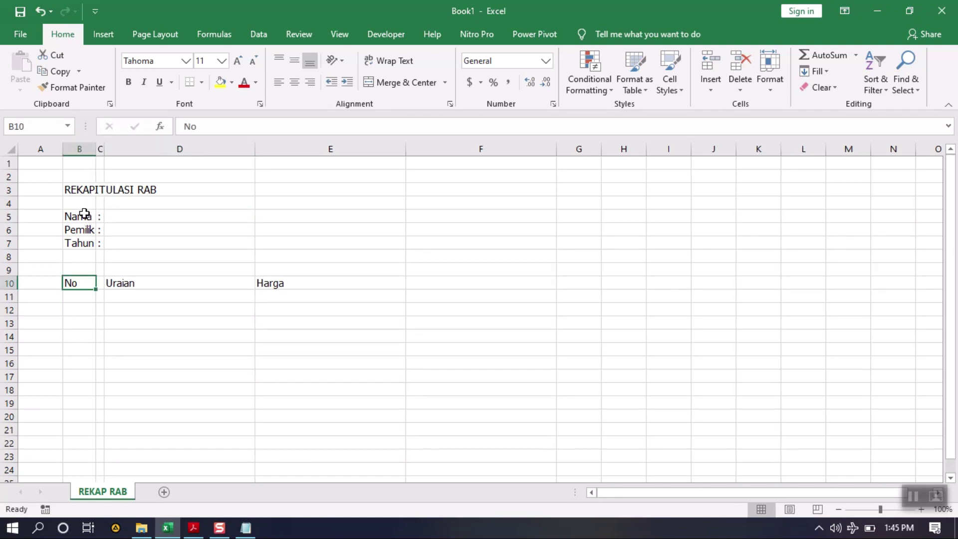
Move the colons from cells C5:C7 to D5:D7.
left_click(85, 215)
left_click_drag(100, 216, 100, 243)
key("ctrl+c")
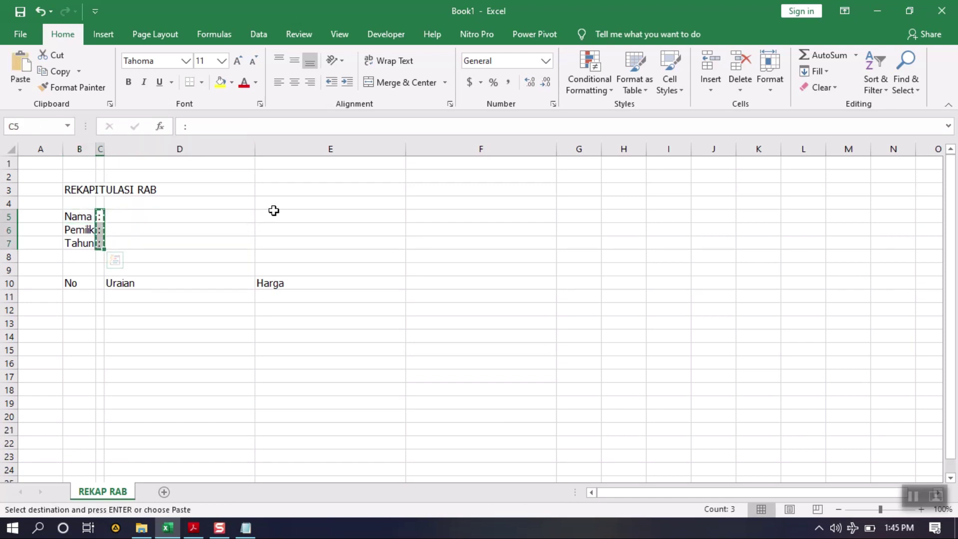
left_click(223, 213)
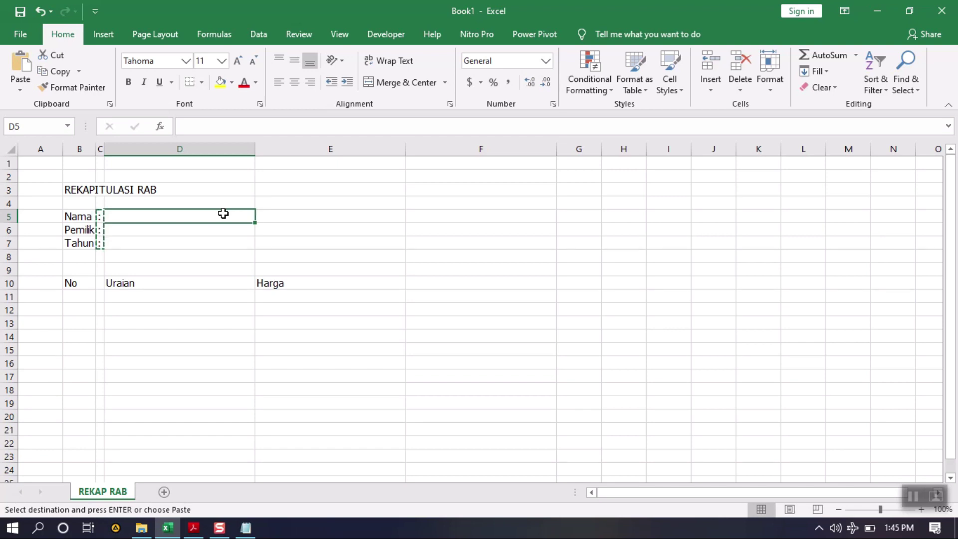
key("ctrl+v")
left_click(167, 255)
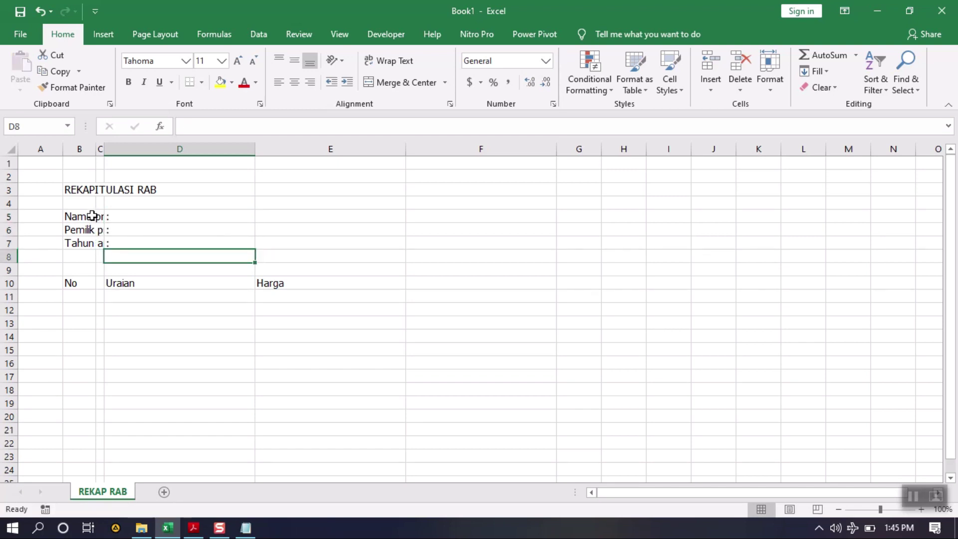
Adjust the widths of columns C and B so the project labels in rows 5 to 7 fit fully before the colons.
left_click_drag(103, 149, 145, 146)
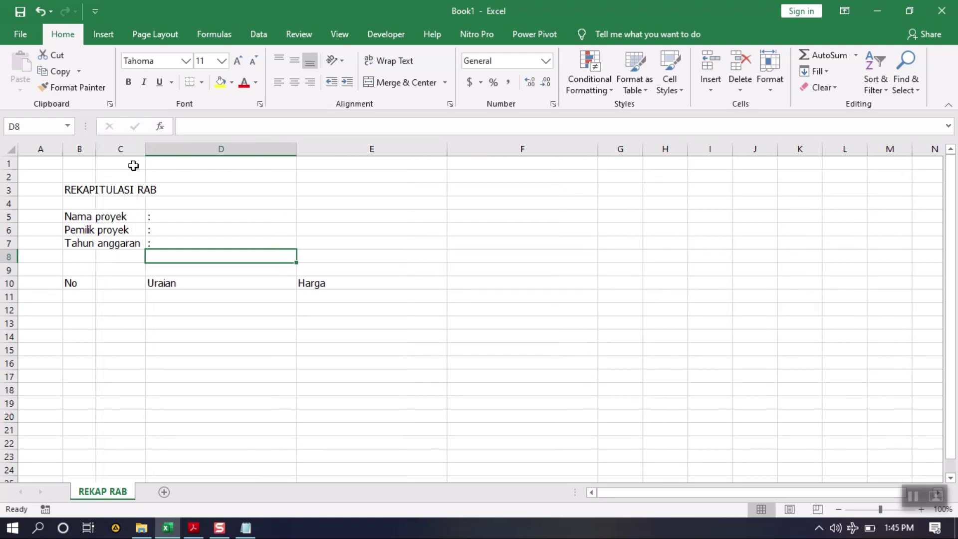
left_click(102, 270)
left_click(103, 283)
left_click(73, 283)
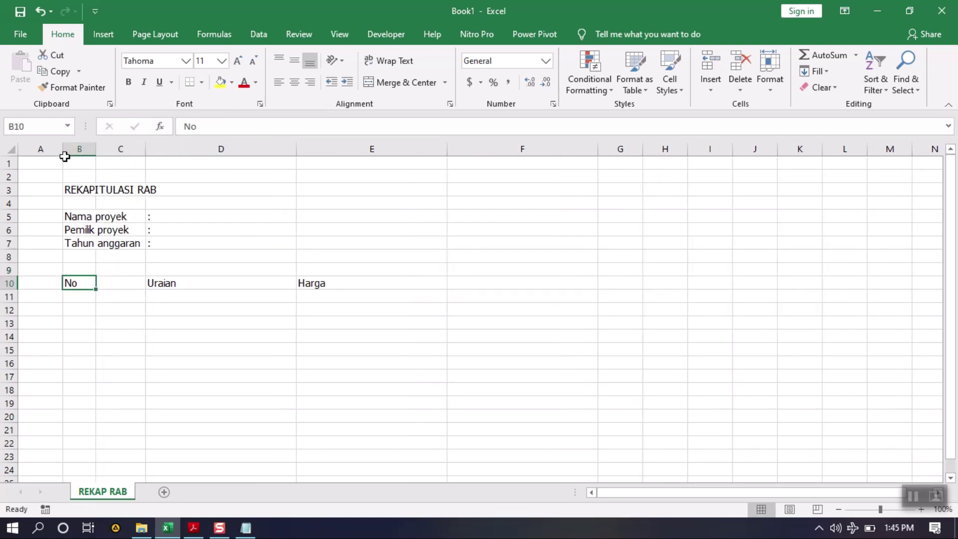
left_click_drag(97, 147, 144, 143)
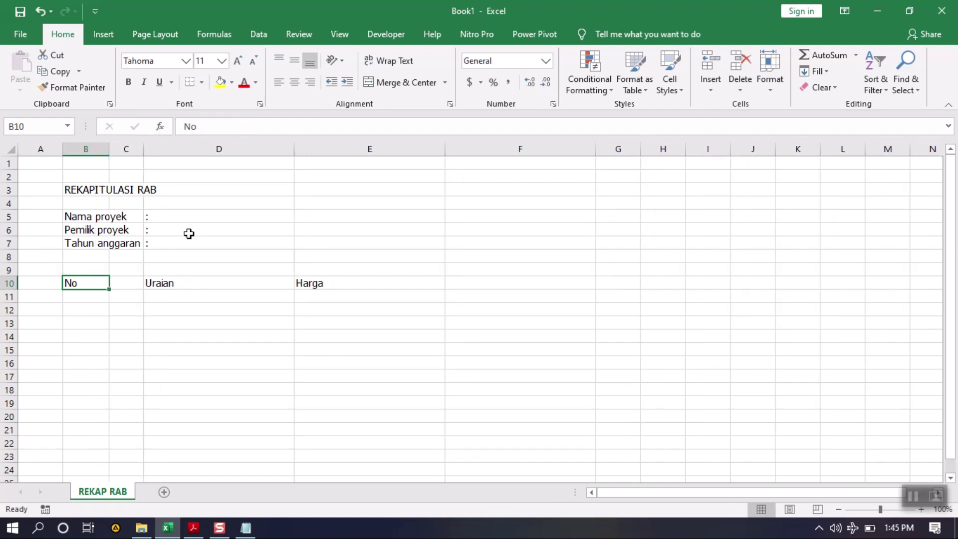
Narrow column D so that it only just holds the colons of the project header.
left_click(190, 234)
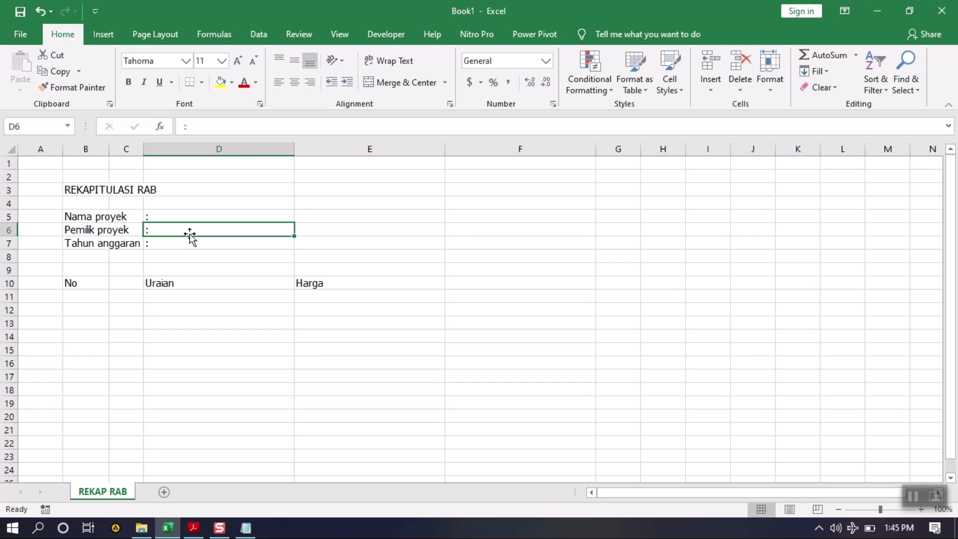
left_click(168, 271)
left_click(175, 215)
left_click_drag(294, 149, 160, 156)
left_click(209, 256)
Move the Uraian and Harga headers from D10:E10 one column over to E10:F10.
left_click_drag(158, 280, 176, 285)
key("ctrl+x")
left_click(209, 282)
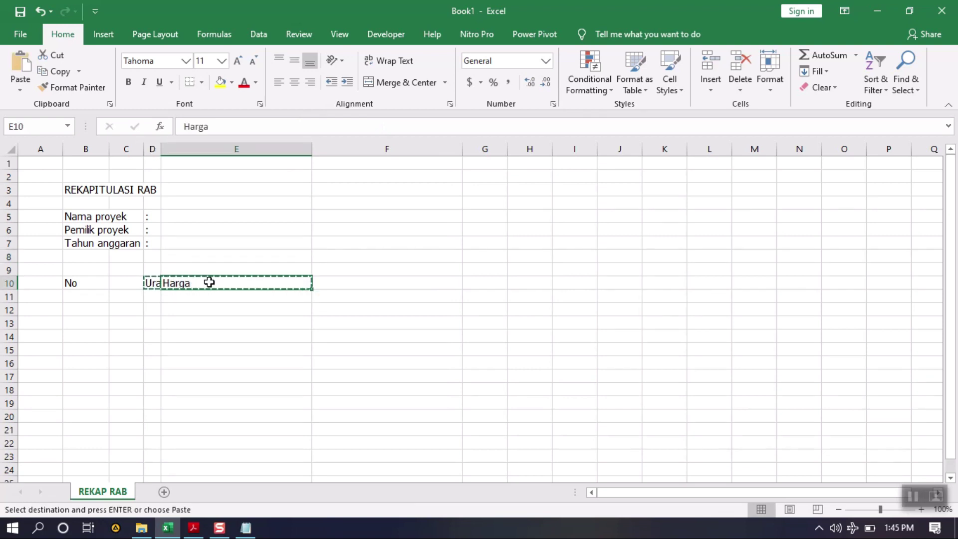
key("ctrl+v")
left_click(197, 324)
left_click(111, 294)
left_click(88, 286)
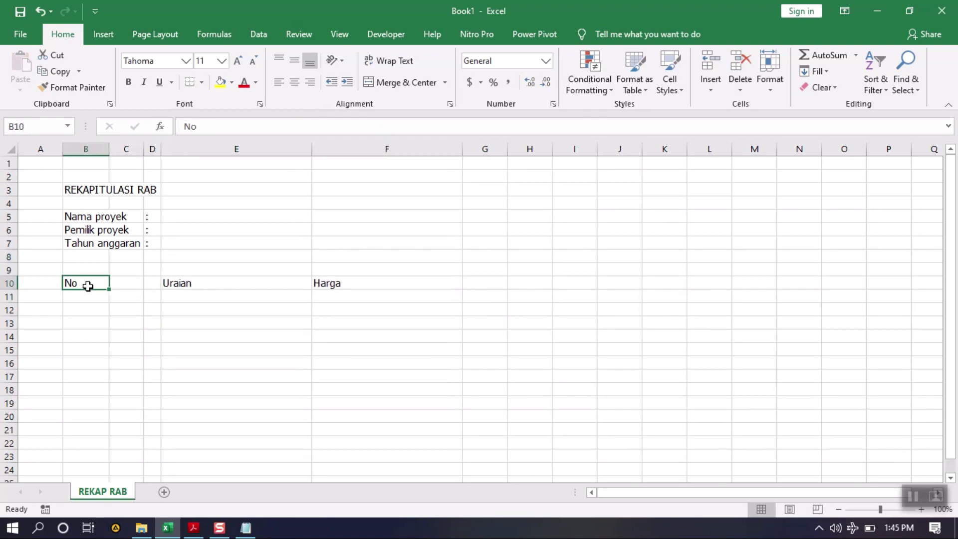
Move the Uraian header from E10 to C10, directly beside the No column.
left_click(178, 284)
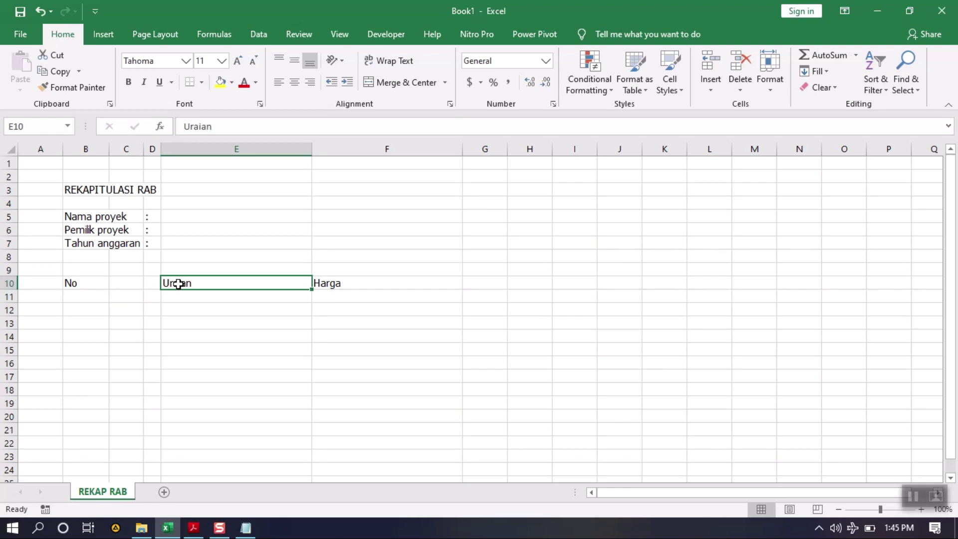
left_click(141, 283)
left_click(183, 285)
left_click_drag(204, 280, 135, 280)
left_click(179, 300)
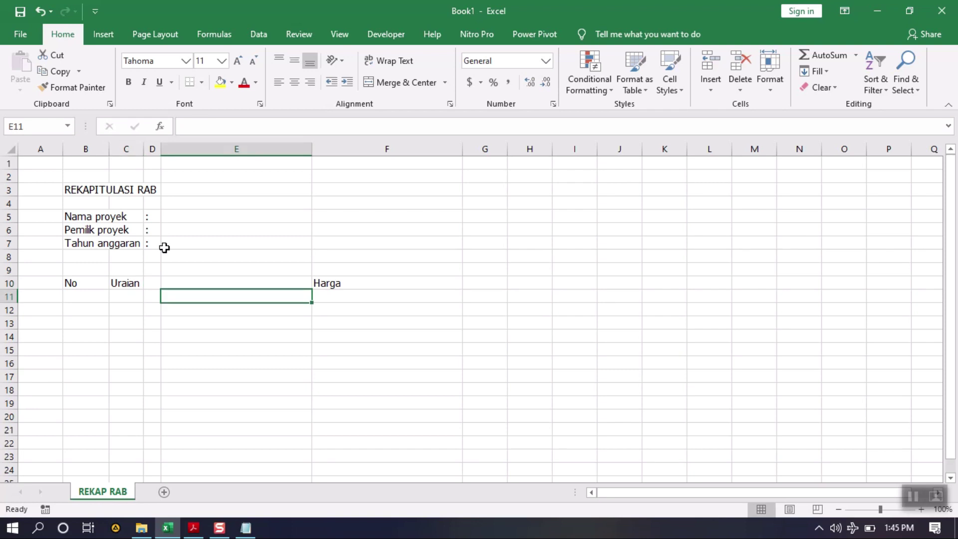
Narrow column D a little more and merge and center the Uraian header across C10:E10.
left_click_drag(159, 149, 148, 148)
left_click(274, 280)
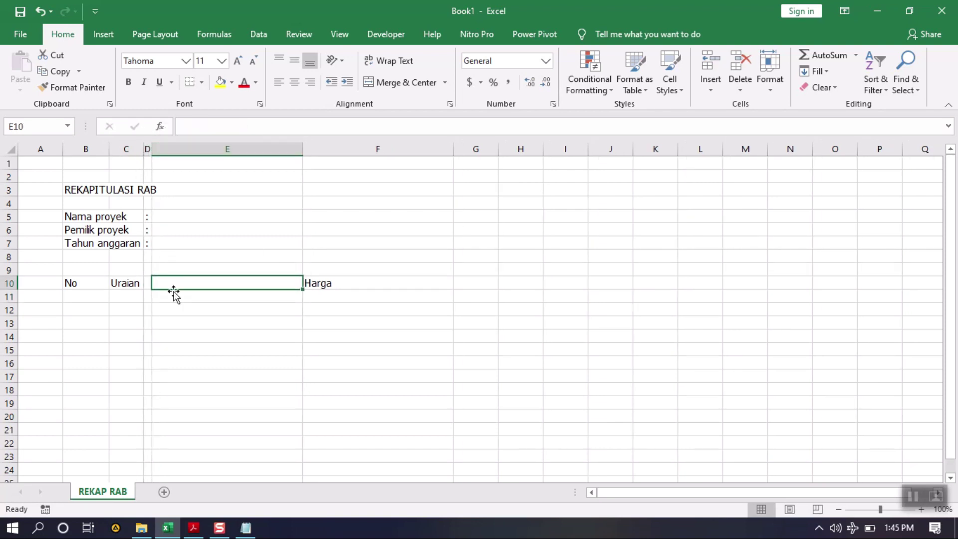
left_click_drag(130, 283, 189, 283)
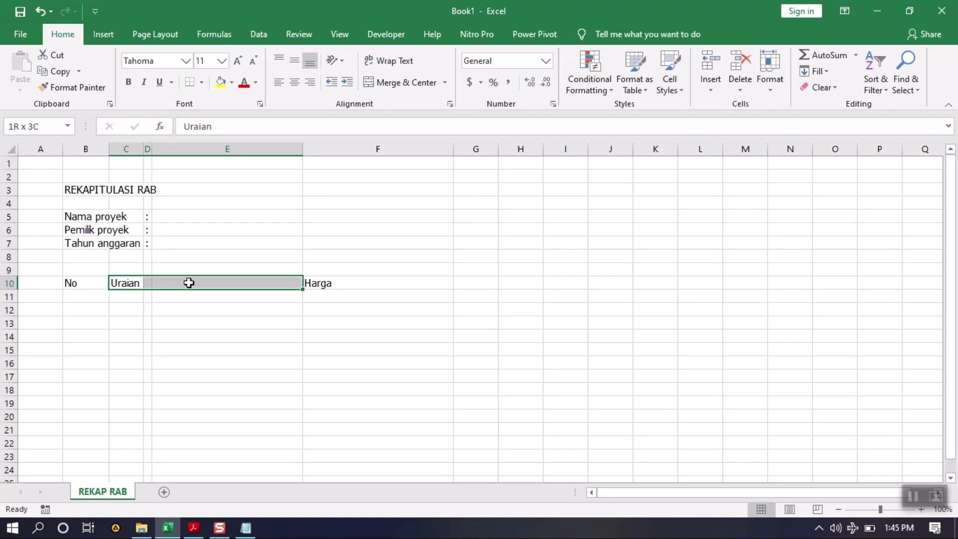
left_click(404, 83)
left_click(227, 296)
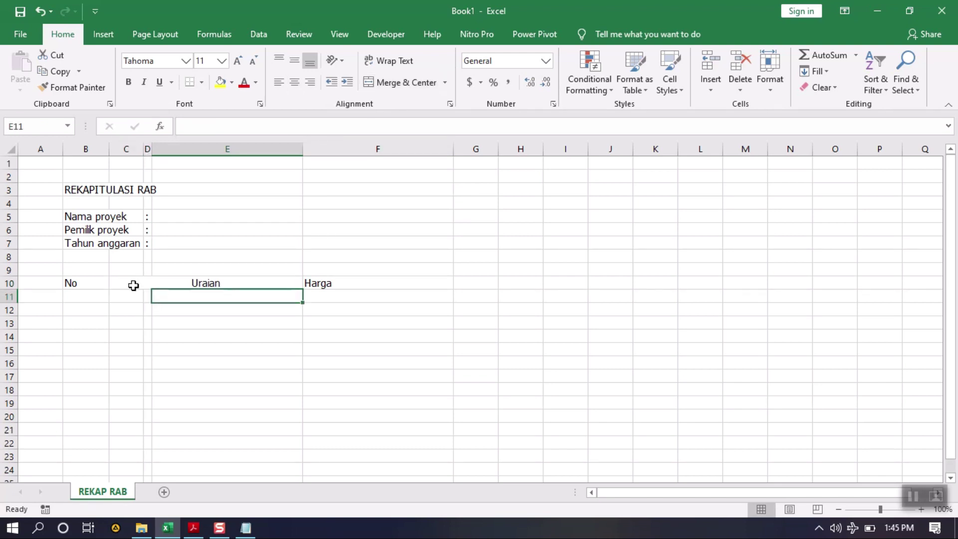
left_click(137, 280)
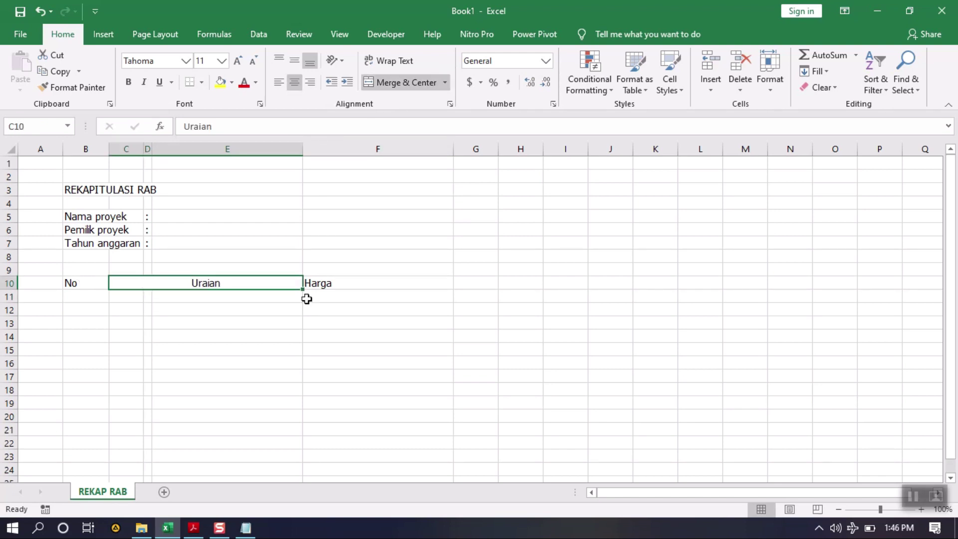
Center the No, Uraian and Harga headers in B10:F10 horizontally.
left_click(338, 285)
left_click_drag(97, 279, 327, 286)
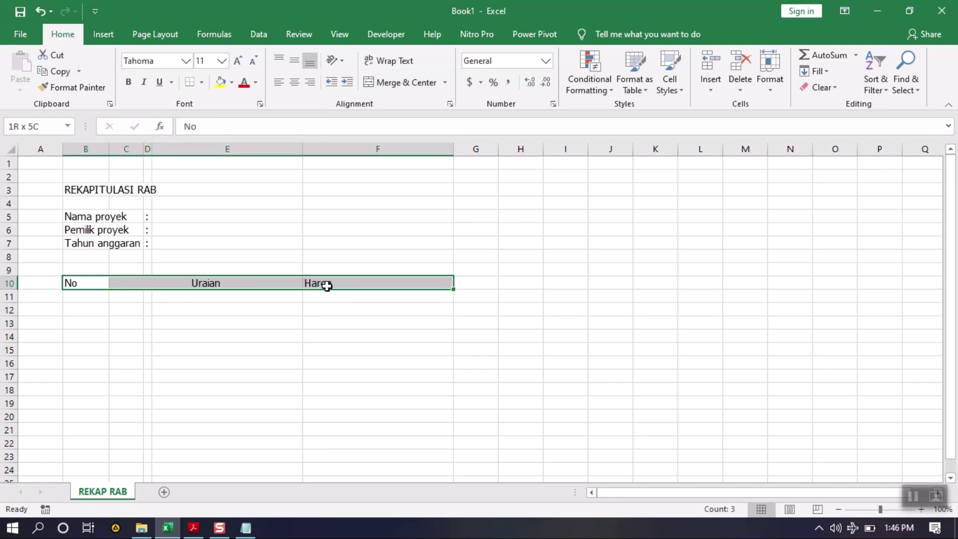
left_click(295, 83)
left_click(160, 418)
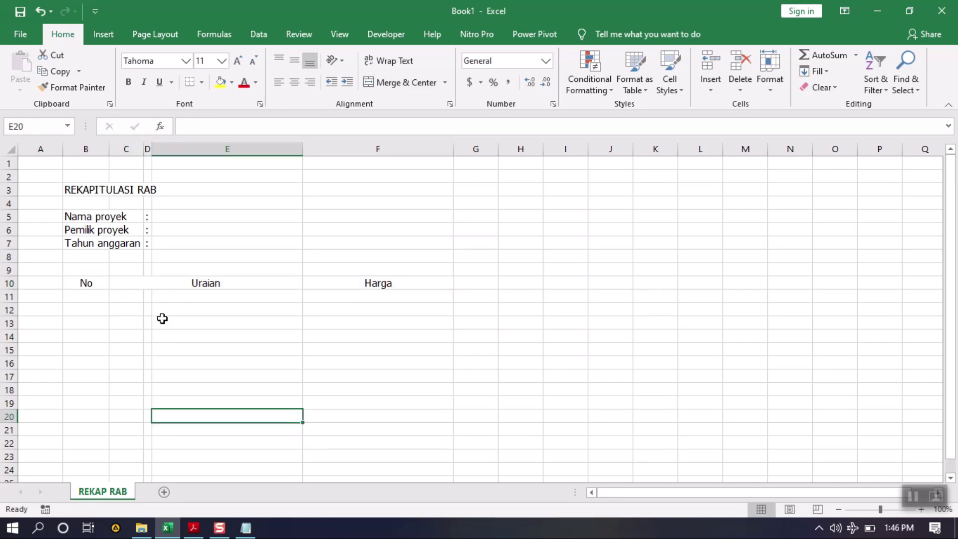
scroll(163, 319, "down", 1)
left_click_drag(85, 229, 389, 366)
scroll(344, 312, "down", 3)
scroll(238, 318, "up", 4)
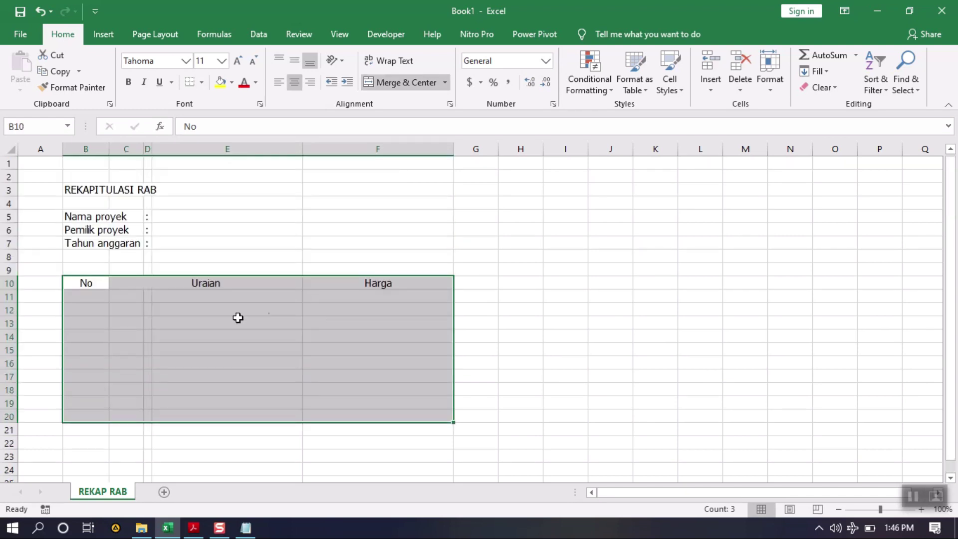
Merge C11:E11 under the Uraian header and fill the merged cell down to row 20.
left_click(238, 318)
left_click(72, 297)
left_click_drag(92, 281, 236, 298)
left_click(124, 294)
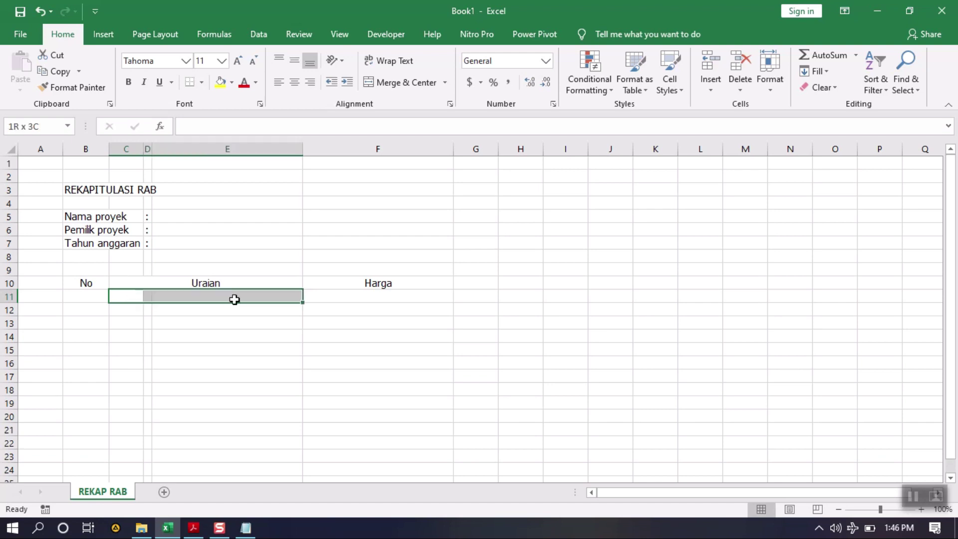
left_click(400, 82)
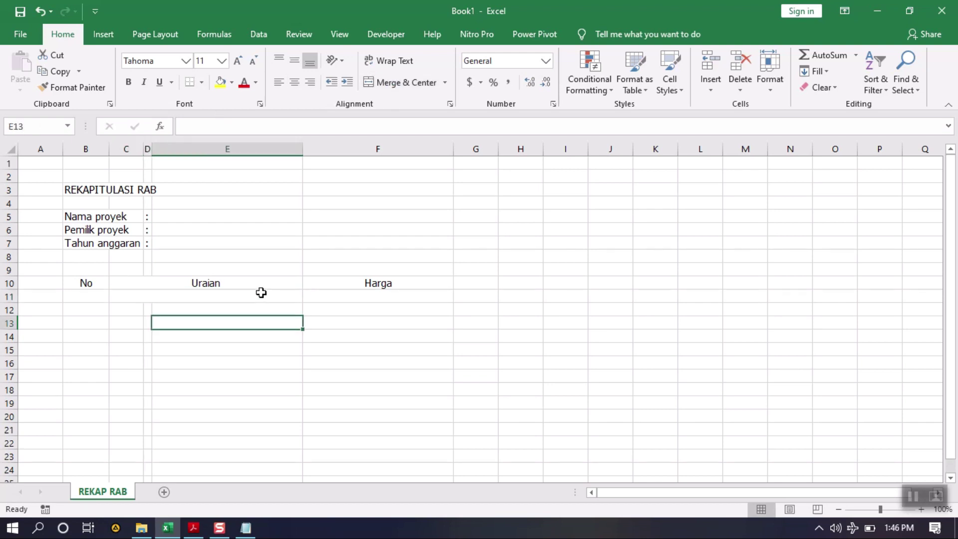
left_click_drag(302, 302, 301, 418)
left_click(274, 338)
left_click(130, 320)
Apply thin solid outline and inside vertical borders to the header row B10:F10 through Format Cells.
scroll(107, 233, "down", 2)
left_click_drag(106, 233, 392, 231)
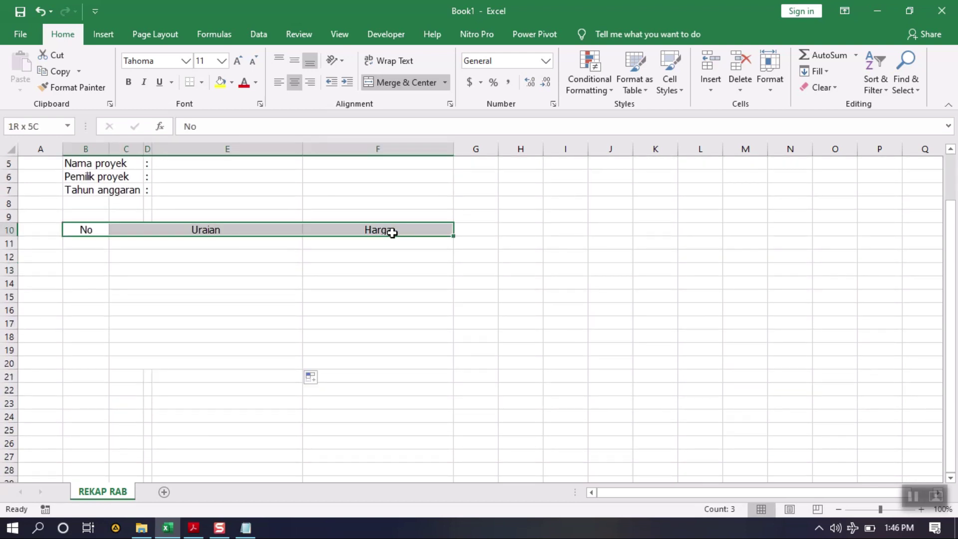
left_click(202, 82)
left_click(126, 356)
right_click(150, 230)
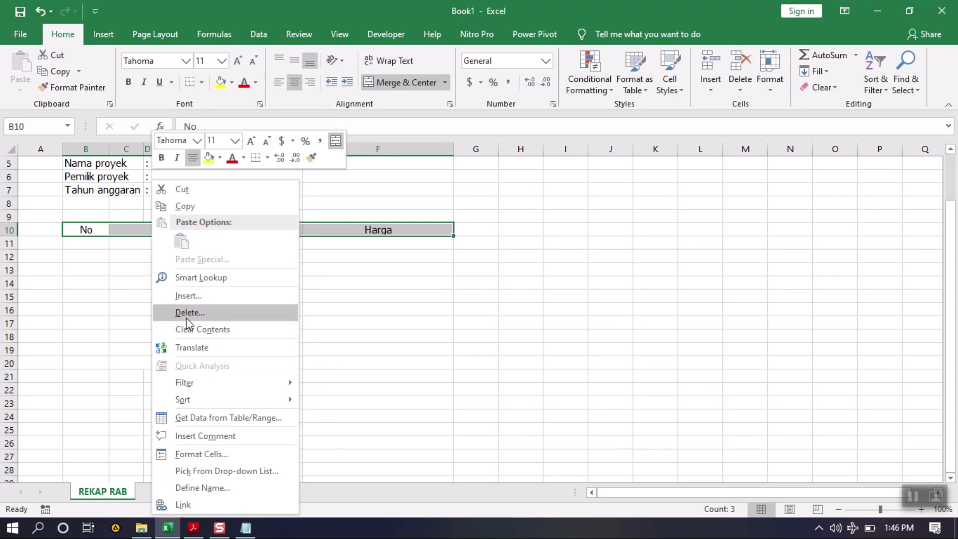
left_click(203, 453)
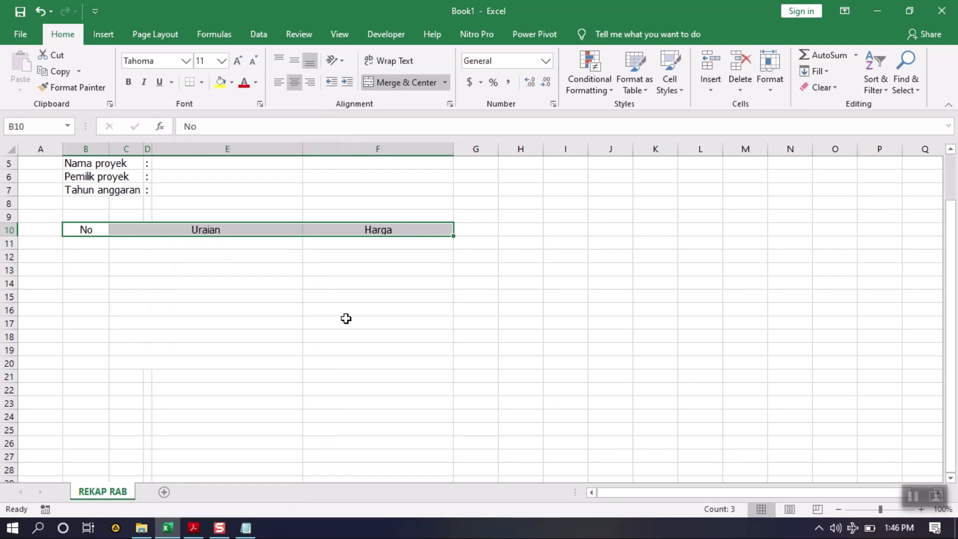
left_click_drag(223, 175, 813, 122)
left_click(749, 147)
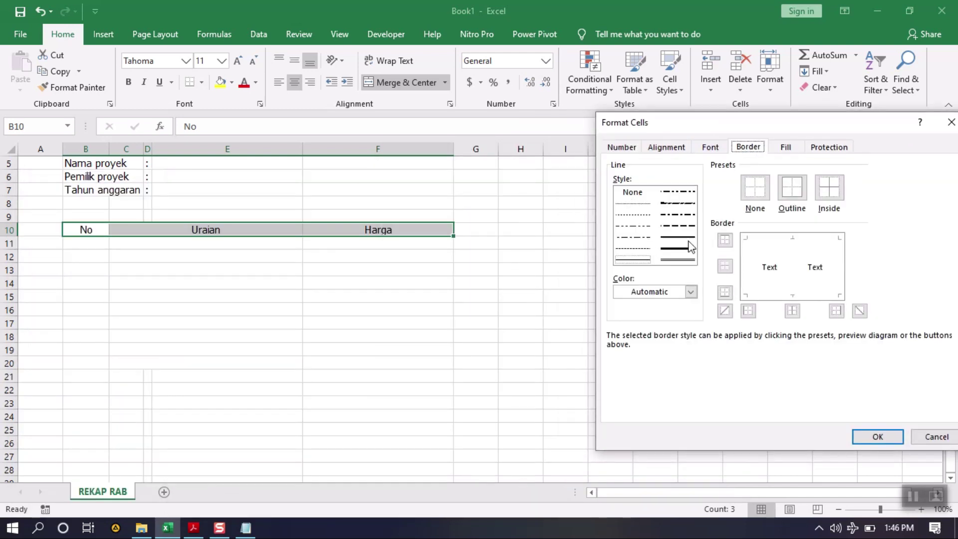
left_click(792, 187)
left_click(798, 256)
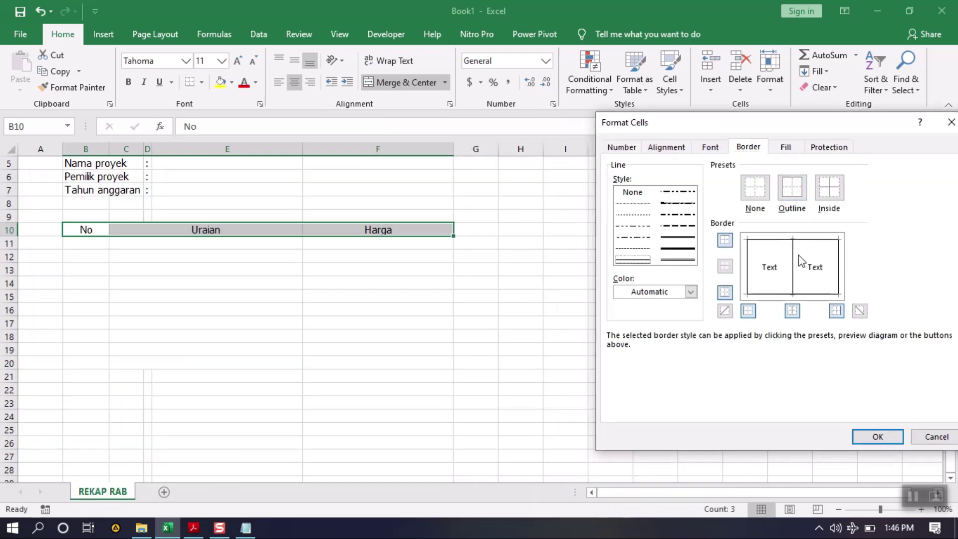
left_click(878, 438)
left_click(475, 416)
left_click(197, 362)
scroll(164, 225, "up", 2)
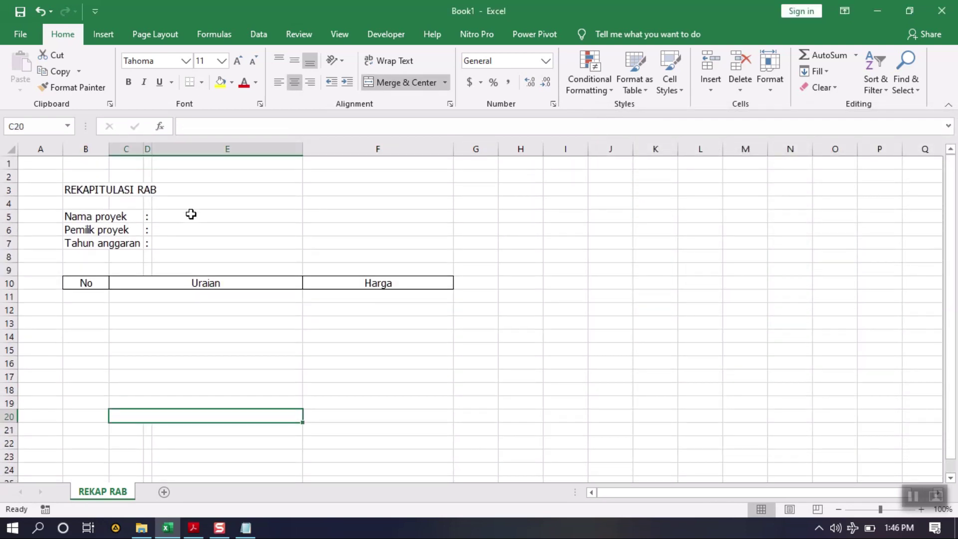
Merge and center the REKAPITULASI RAB title across B3:F3 and format it bold at size 20.
left_click_drag(318, 189, 410, 187)
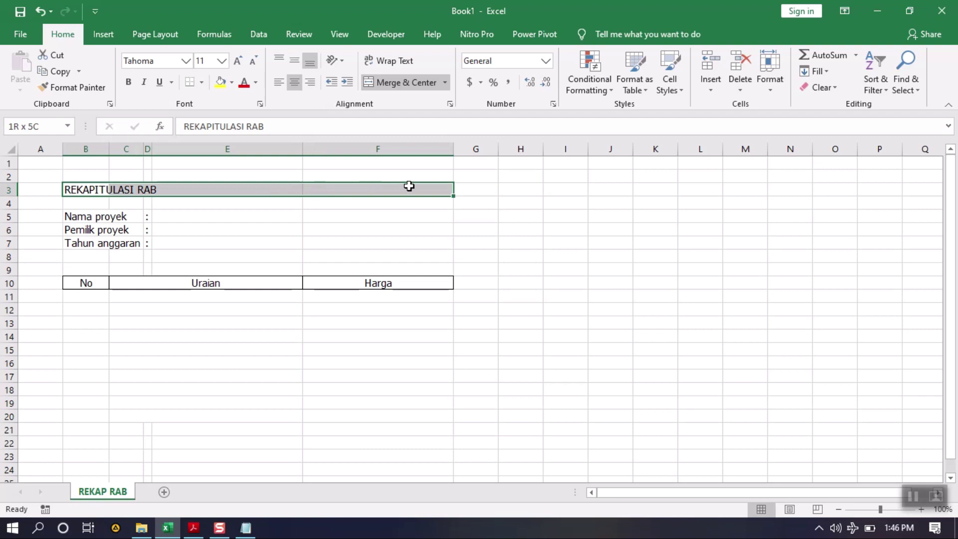
left_click(406, 82)
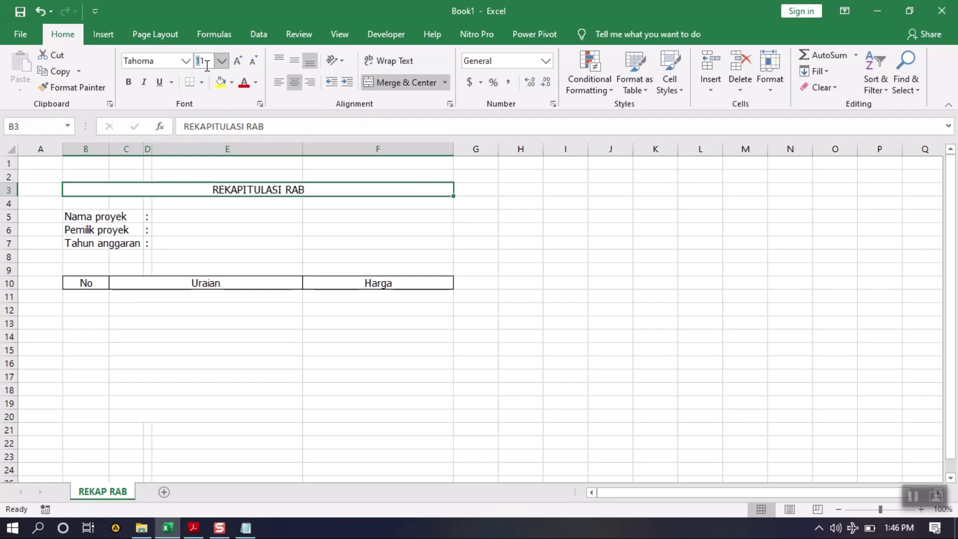
type("20")
key("Return")
left_click(128, 82)
left_click(189, 220)
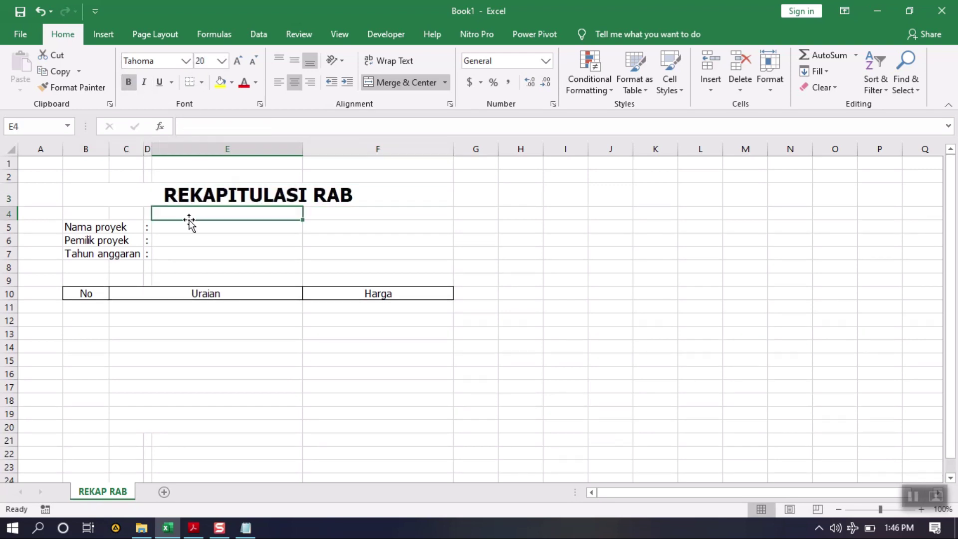
left_click(184, 263)
left_click(228, 370)
key("ctrl+Up")
scroll(231, 351, "down", 3)
scroll(231, 358, "up", 3)
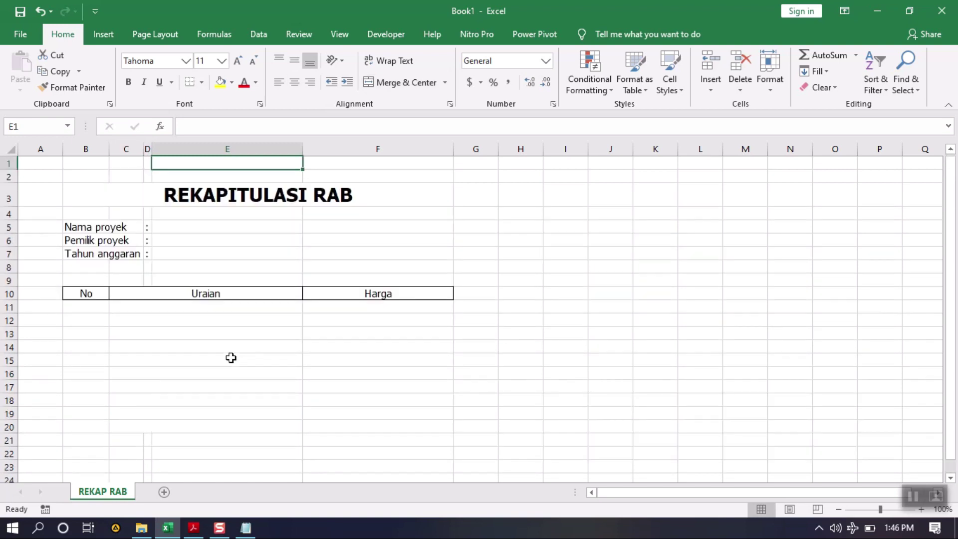
Check the sheet outline in Notepad, then add a second worksheet to the workbook and name it RAB.
left_click(242, 529)
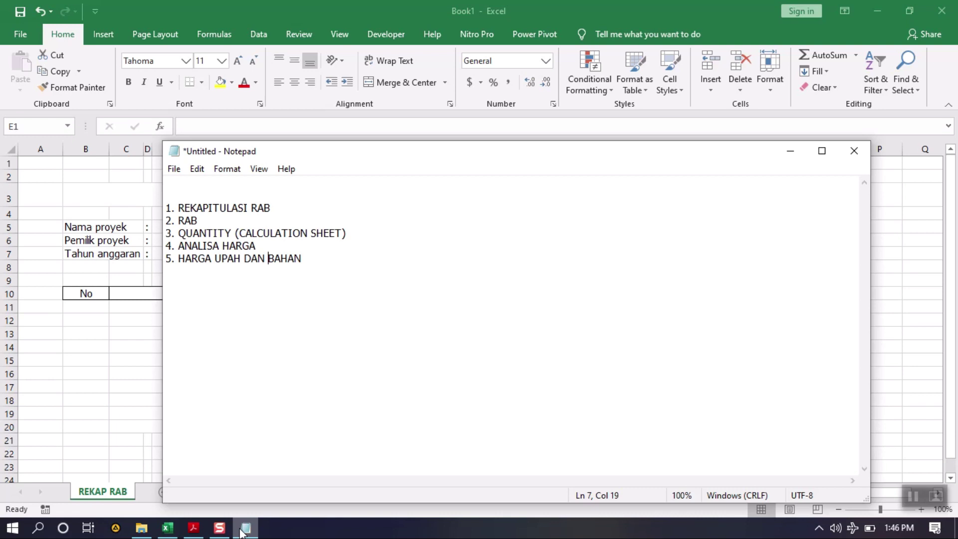
left_click(243, 529)
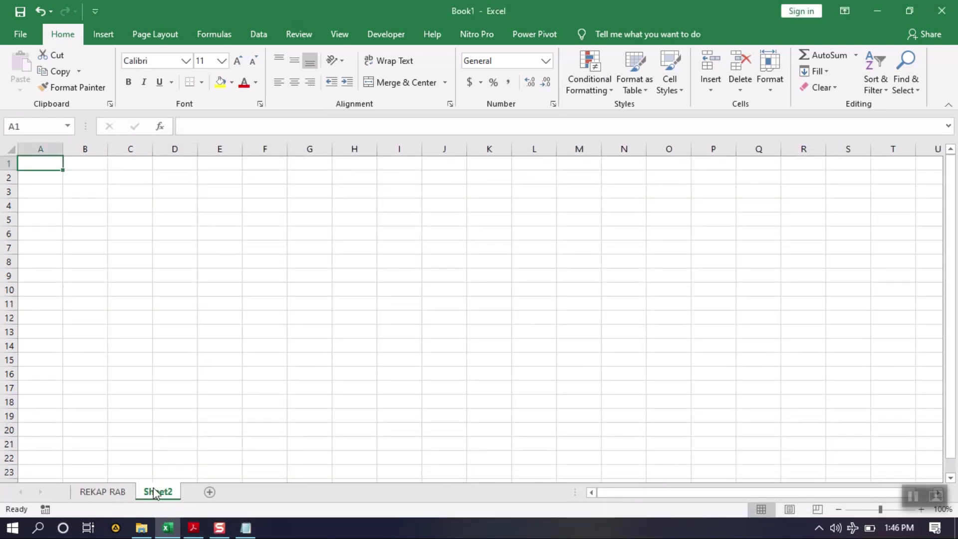
right_click(159, 492)
left_click(190, 356)
type("r")
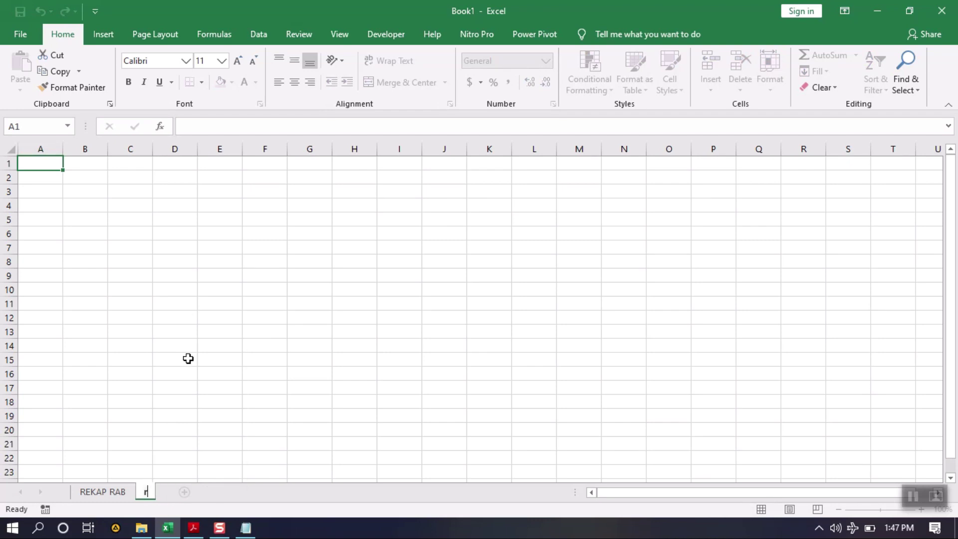
type("AB")
left_click(188, 358)
Set the font of the entire RAB sheet to Tahoma.
left_click(76, 216)
left_click(73, 181)
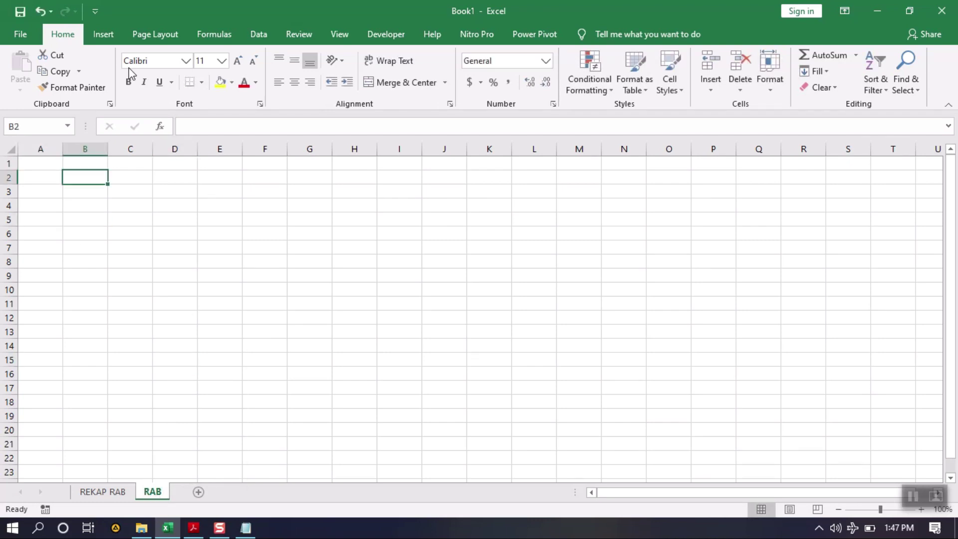
left_click(9, 149)
left_click(148, 62)
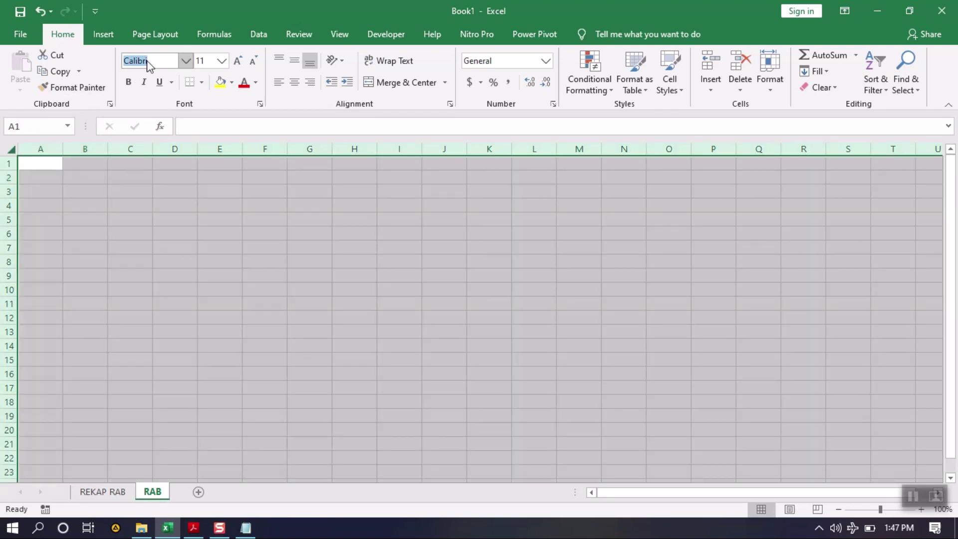
type("Tahoma")
key("Return")
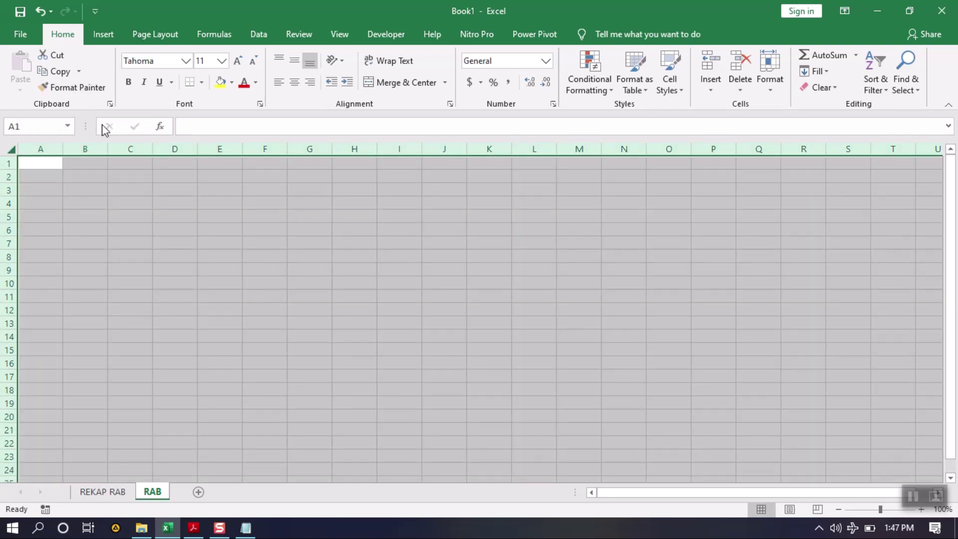
left_click(111, 216)
left_click(110, 179)
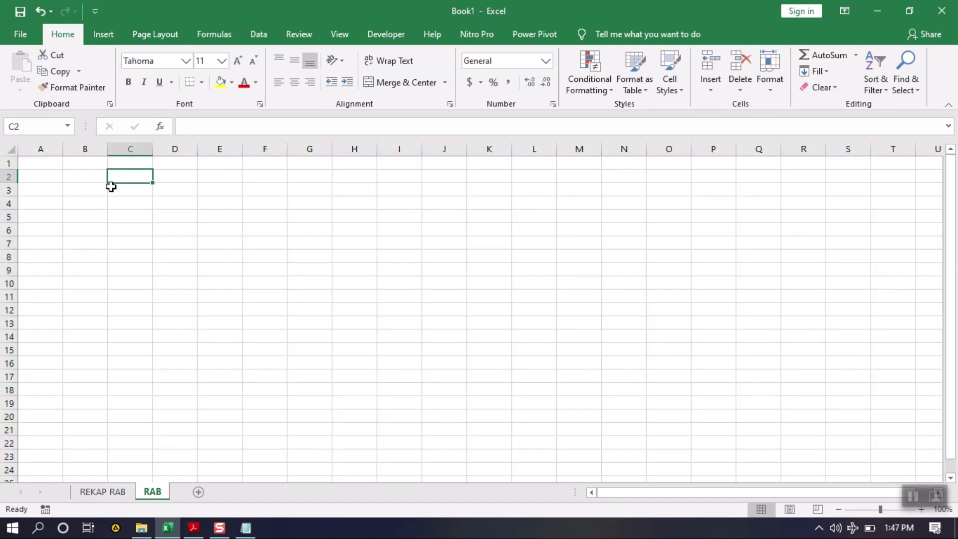
left_click(220, 528)
left_click(139, 306)
left_click(113, 229)
left_click(106, 202)
left_click(107, 190)
left_click(83, 204)
left_click(85, 181)
left_click(84, 193)
left_click(73, 218)
left_click(77, 194)
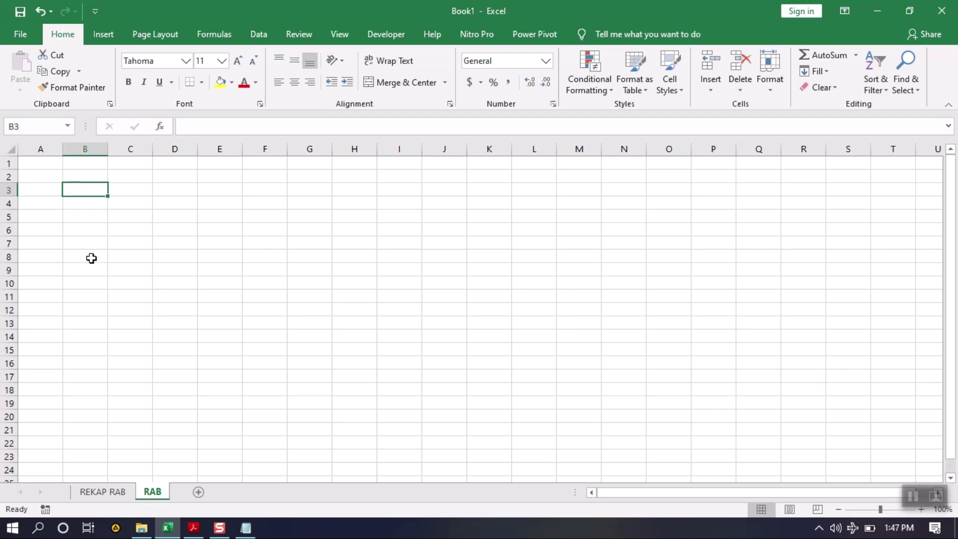
left_click(121, 492)
left_click(142, 350)
left_click_drag(92, 230, 171, 260)
key("ctrl+q")
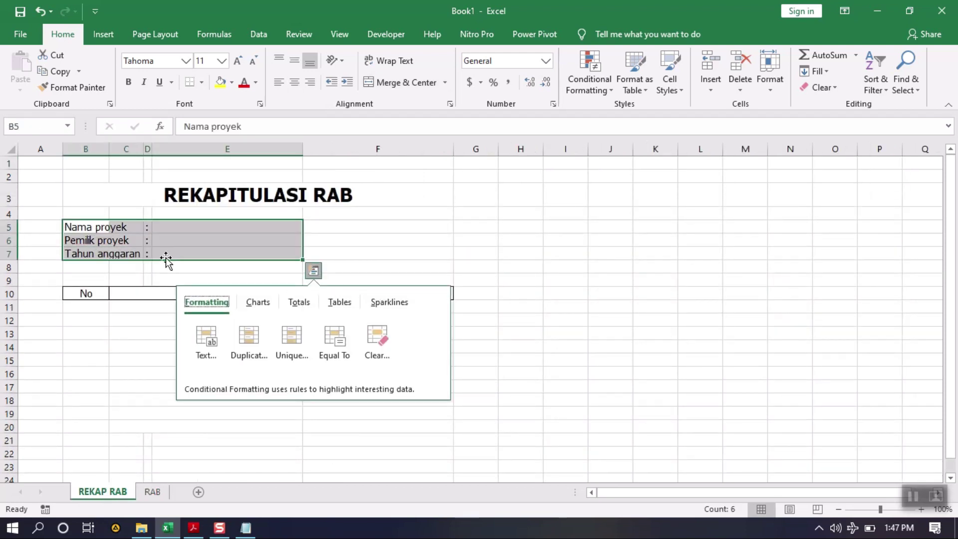
left_click(131, 267)
left_click(95, 232)
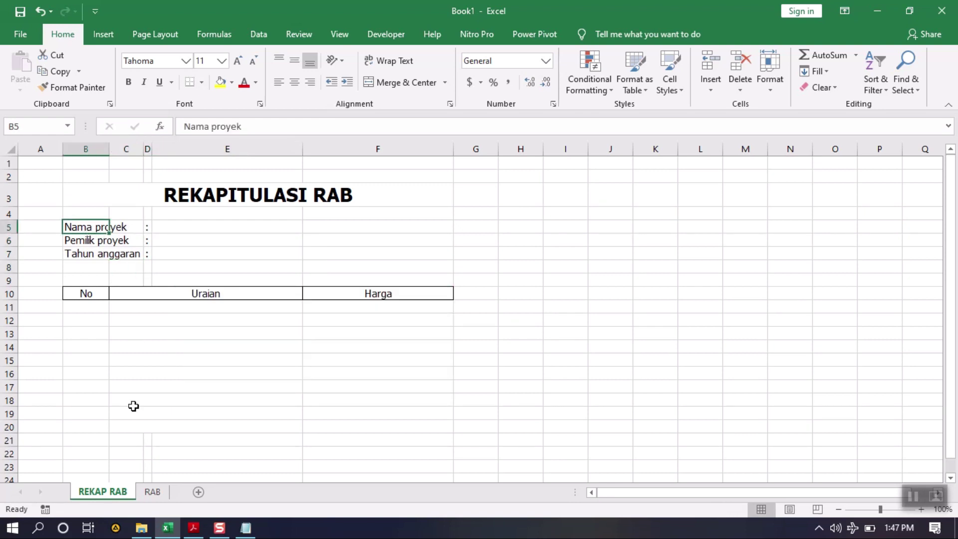
Enter the column heading No in cell B3 of the RAB sheet.
left_click(145, 492)
left_click(86, 191)
left_click(58, 228)
left_click(68, 190)
left_click(69, 208)
left_click(74, 191)
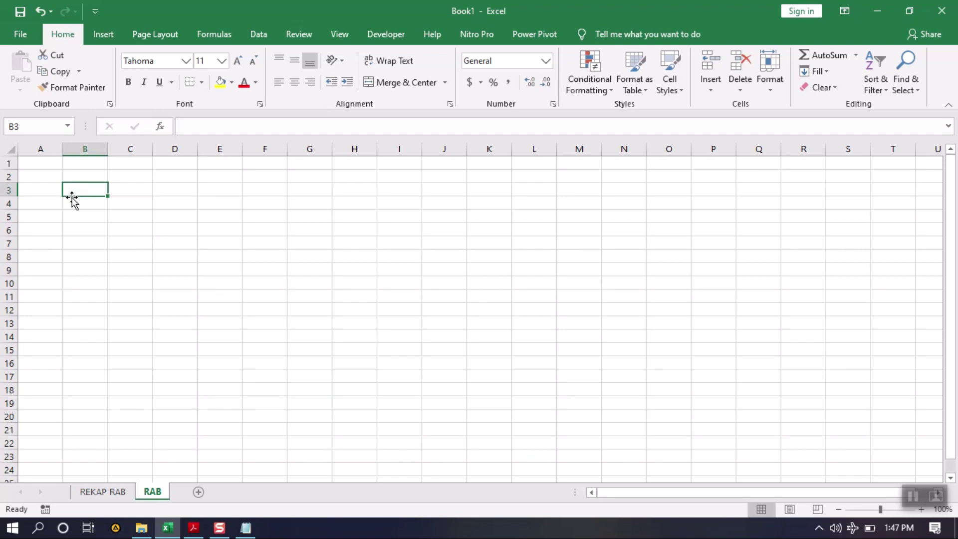
type("nO")
key("Tab")
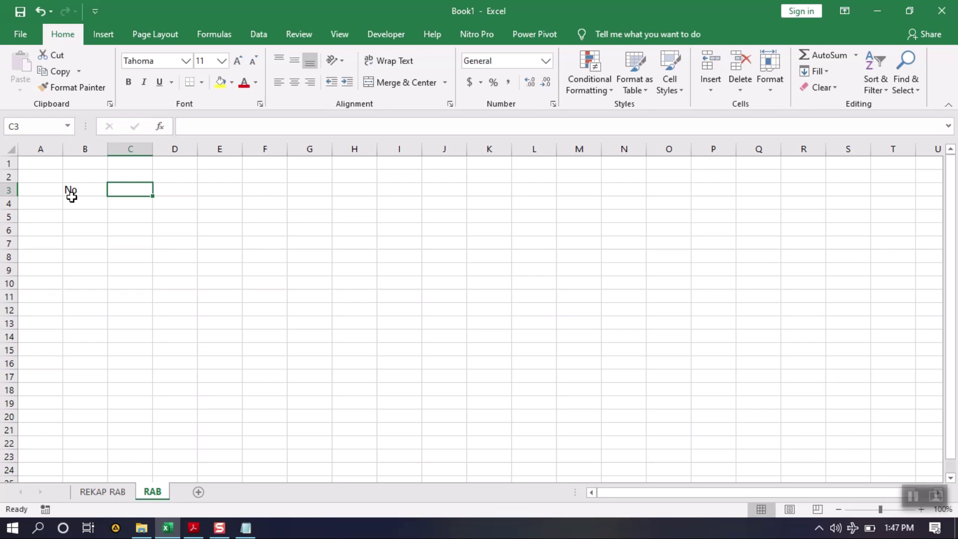
Try the item numbering I in B5 and I.2 in B6, and clear both cells.
key("Left")
key("Down")
key("Down")
type("I")
key("Return")
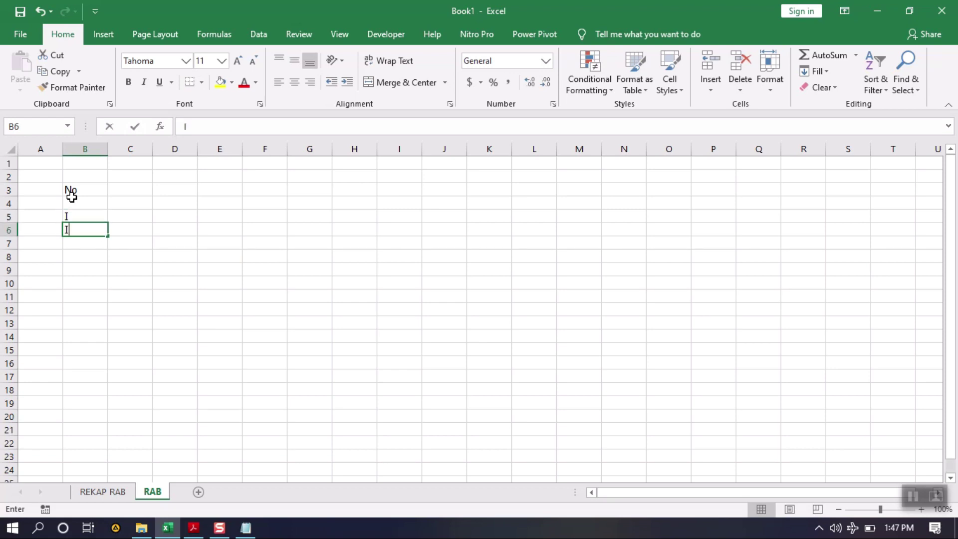
type("I.2")
key("Return")
key("Up")
key("Up")
key("shift+Down")
key("Delete")
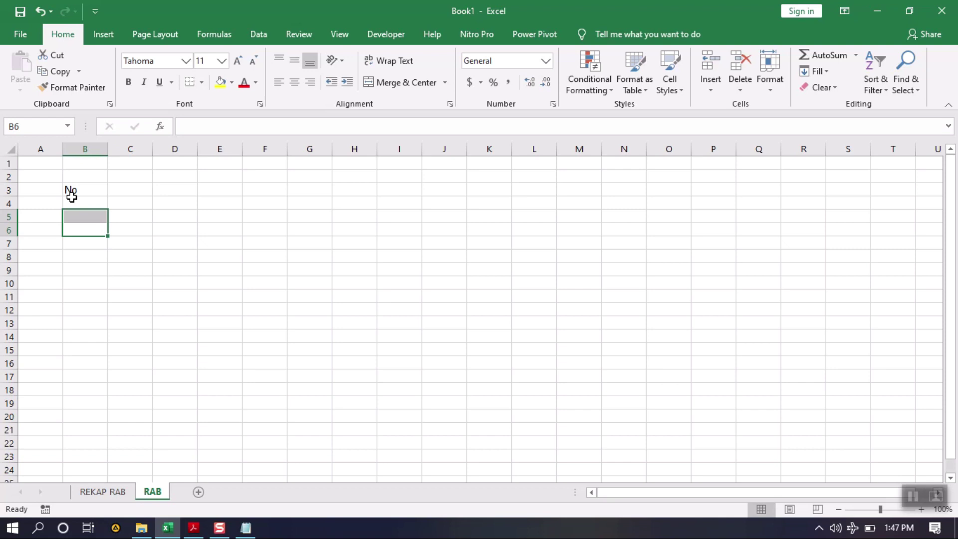
Set the width of columns B and C to 5.
left_click(184, 202)
left_click(99, 149)
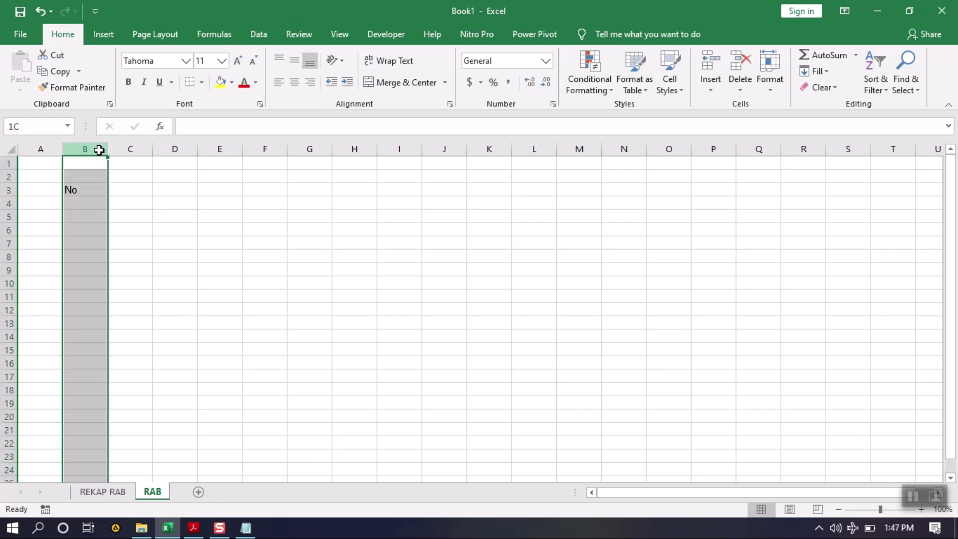
left_click_drag(100, 150, 133, 150)
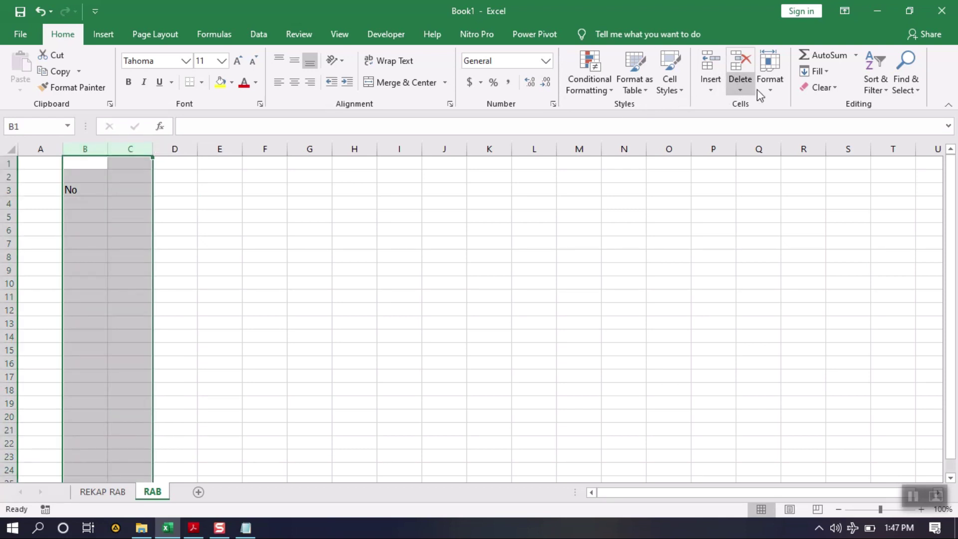
left_click(776, 95)
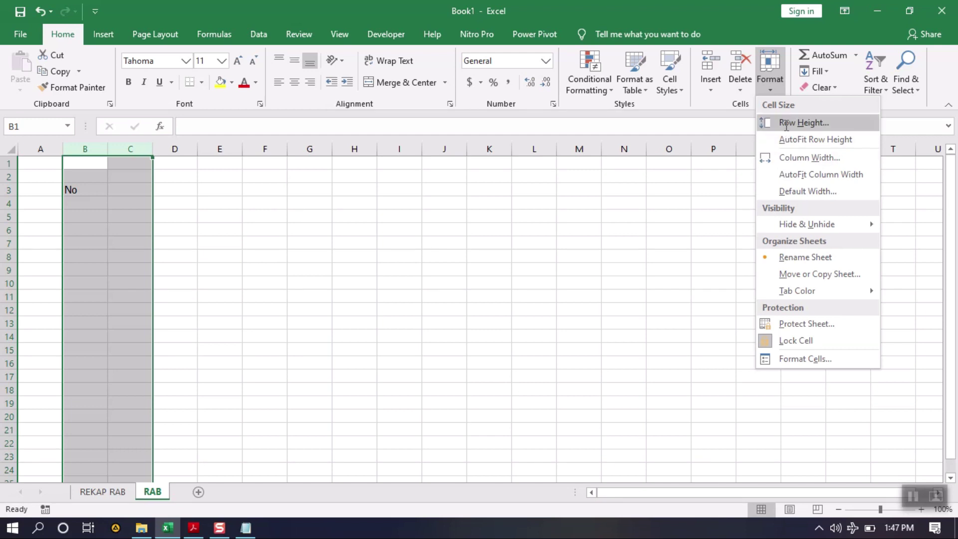
left_click(789, 122)
left_click(257, 366)
left_click(775, 89)
left_click(789, 157)
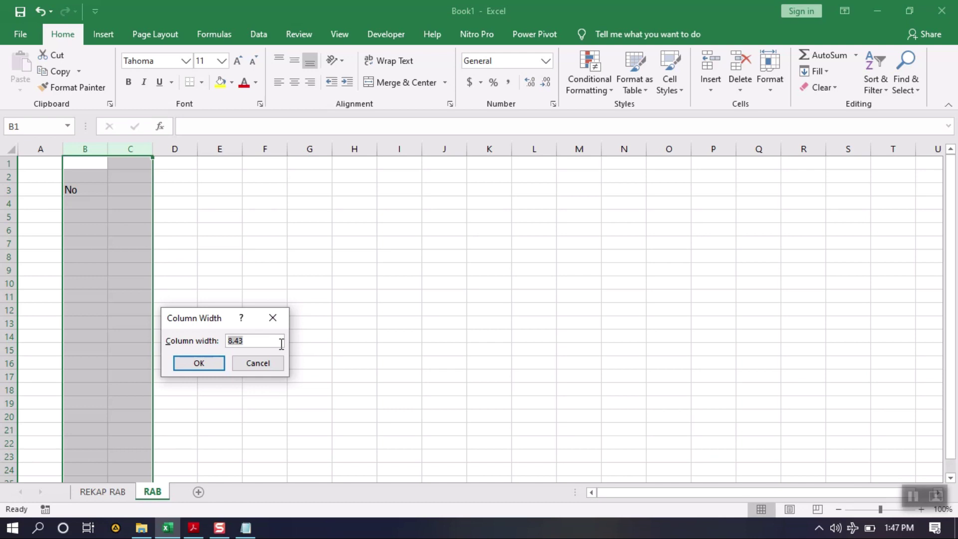
type("5")
key("Return")
left_click(255, 383)
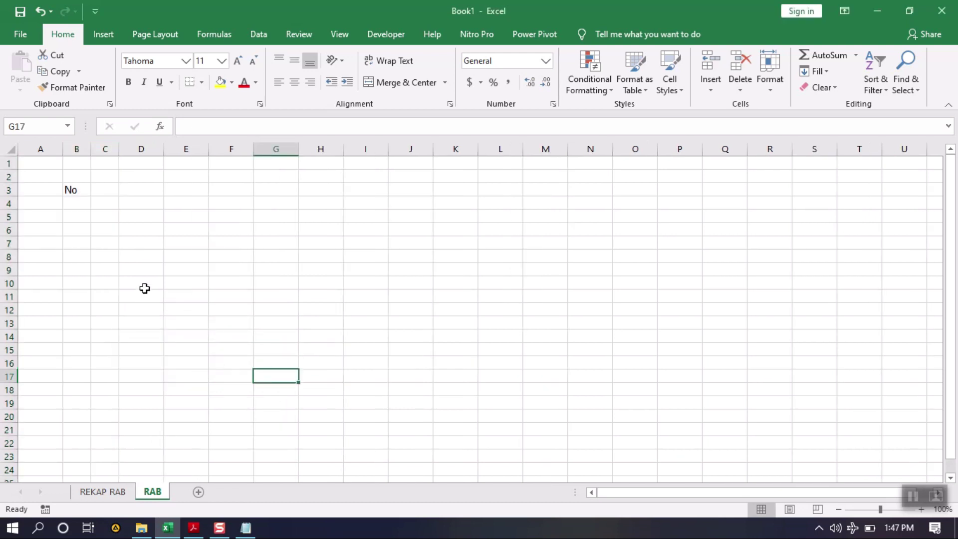
Enter the heading Uraian Pekerjaan in cell D3.
left_click(144, 289)
left_click(142, 185)
type("Uraian Pekerjaan")
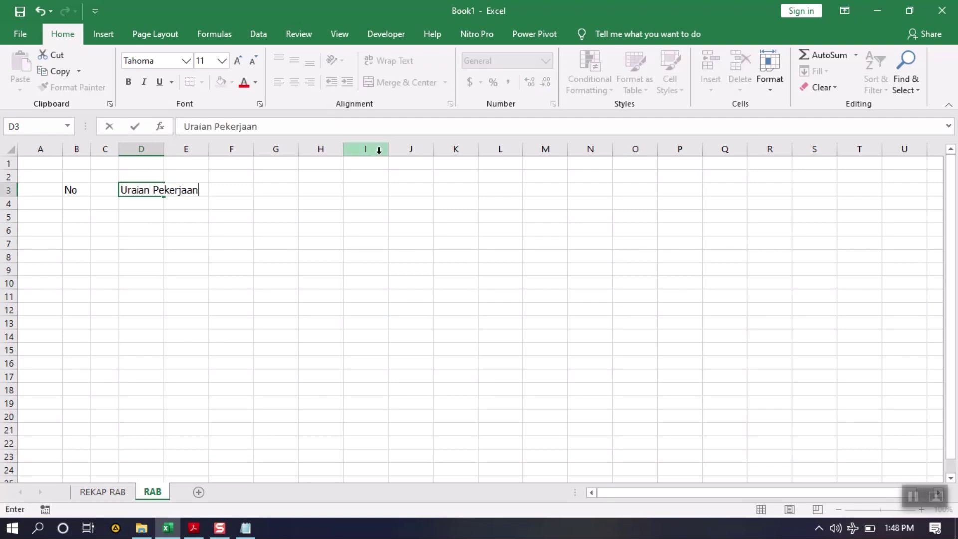
key("Return")
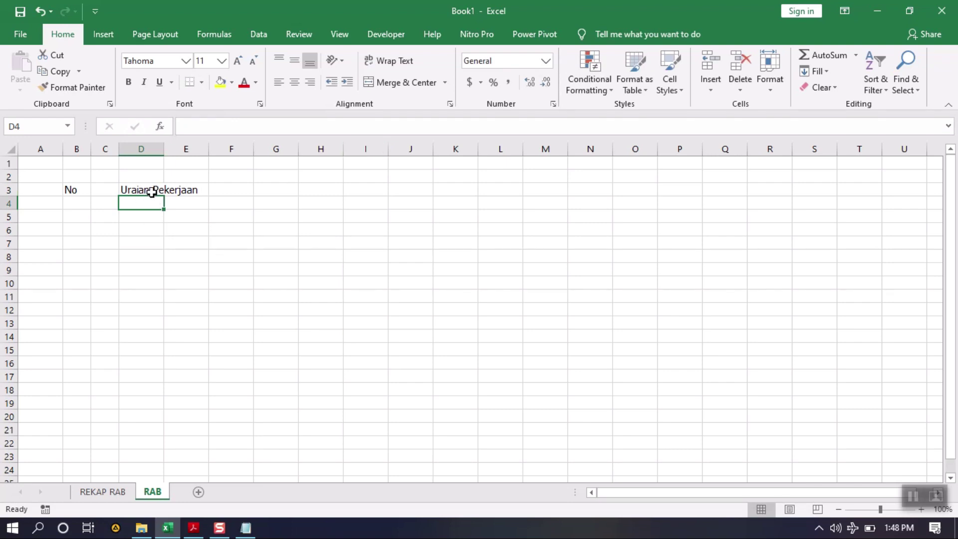
Enter the headings Volume in F3 and Sat in G3.
left_click(229, 189)
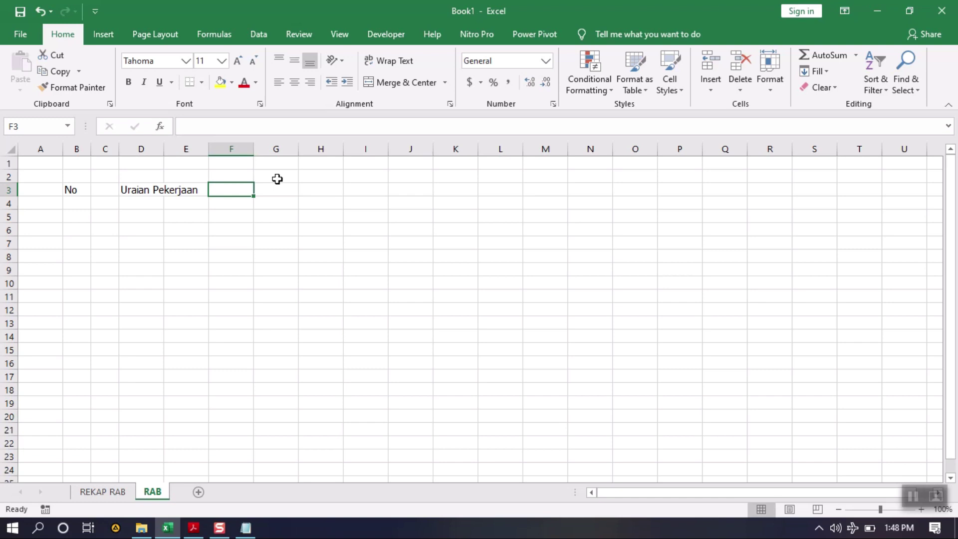
type("Sat")
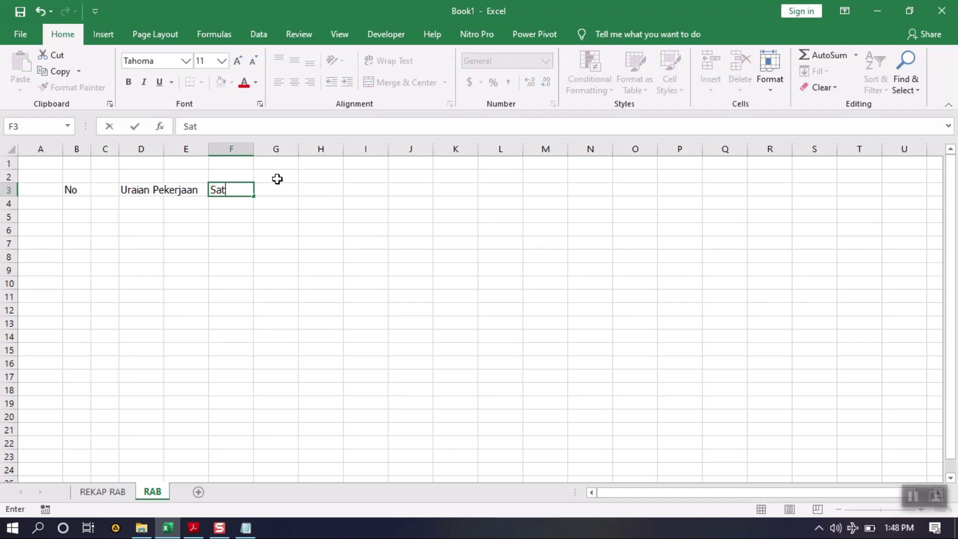
key("BackSpace")
key("BackSpace")
key("BackSpace")
type("Volume")
key("Tab")
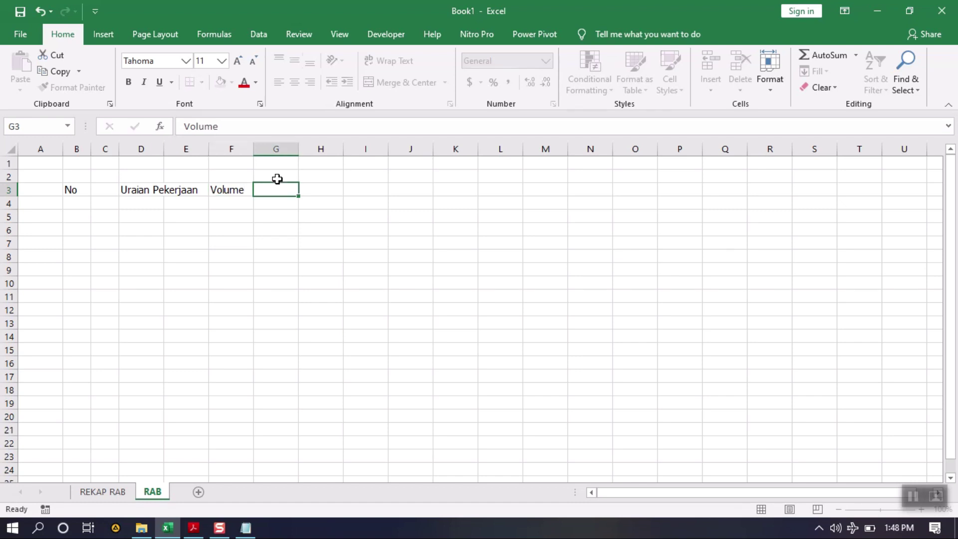
type("Sat")
key("Tab")
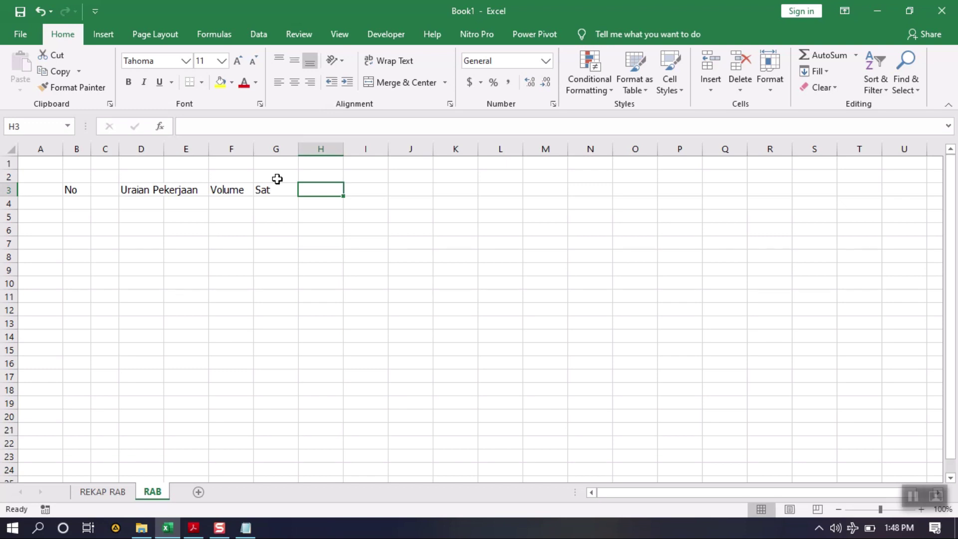
Enter the heading Harga Satuan in H3 with the subheadings Upah, Bahan and Alat in H4:J4.
type("Harga Satuan")
key("Return")
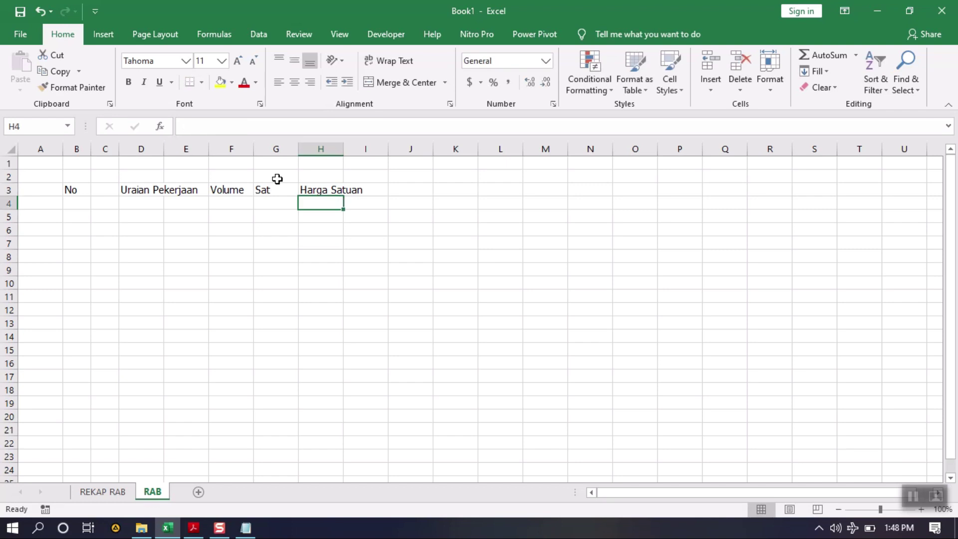
type("Upah")
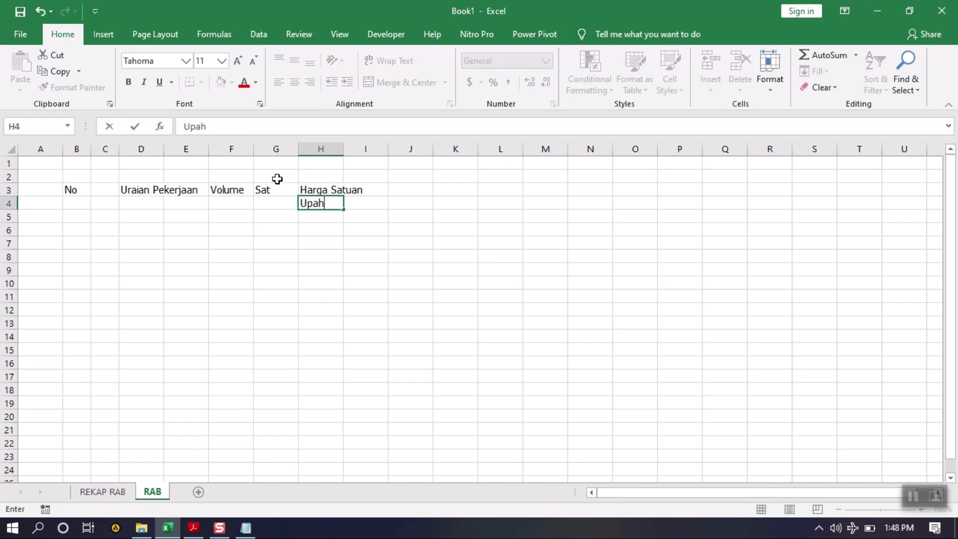
key("Tab")
type("Bah")
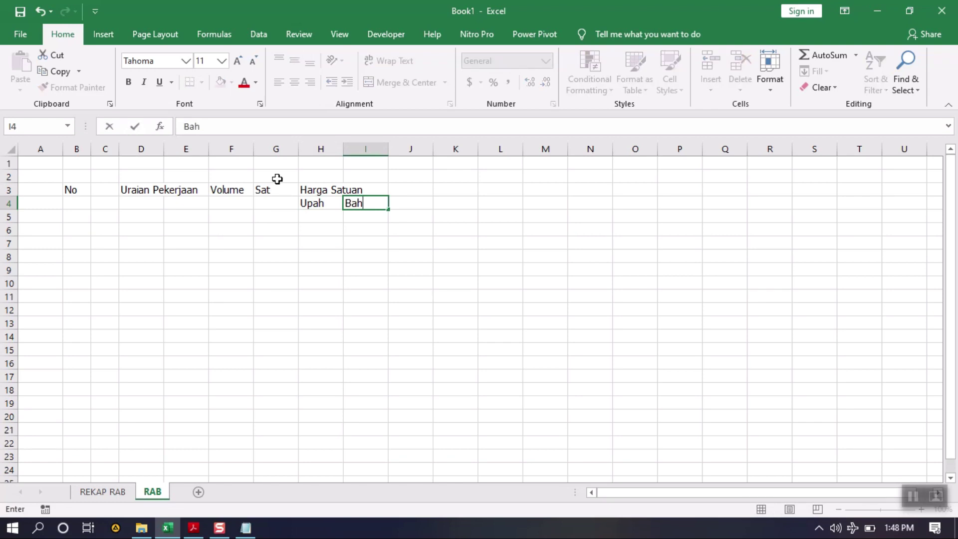
key("Tab")
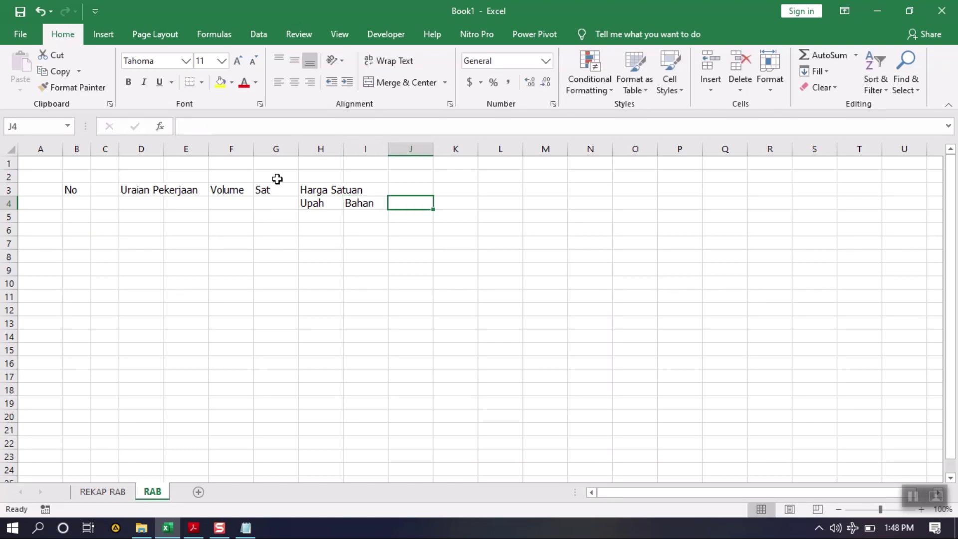
type("Ak")
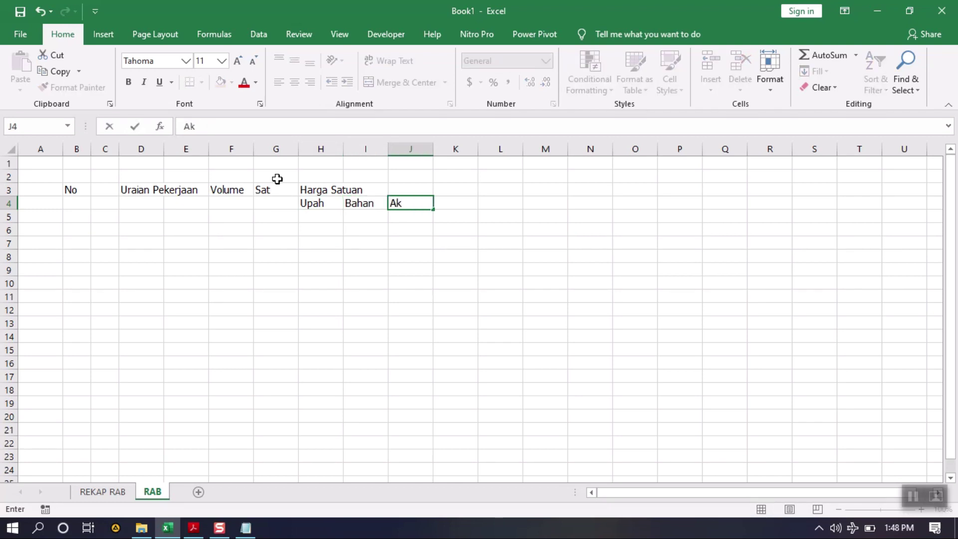
key("Return")
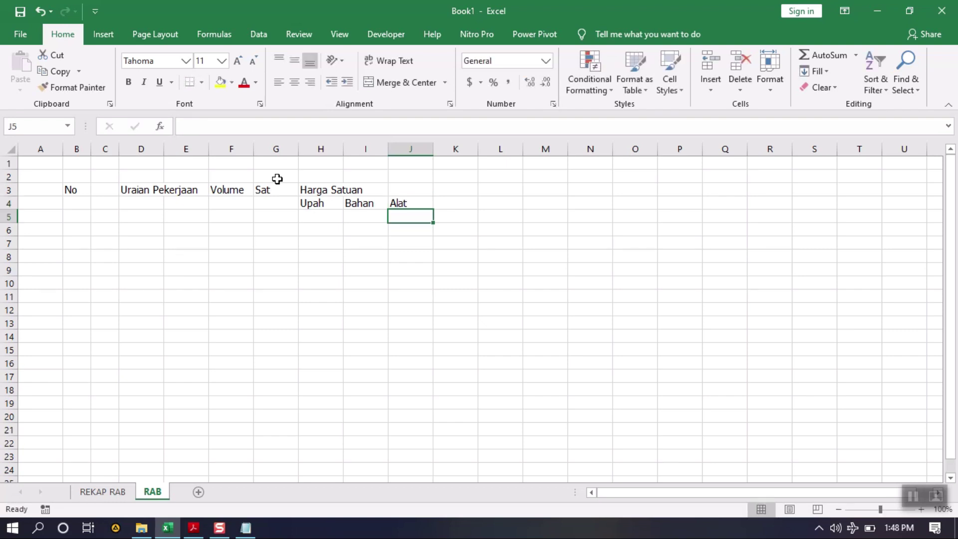
Copy the Harga Satuan heading block H3:J4 into the adjacent columns starting at K3.
key("Up")
key("Left")
key("Left")
key("Right")
key("Left")
key("Up")
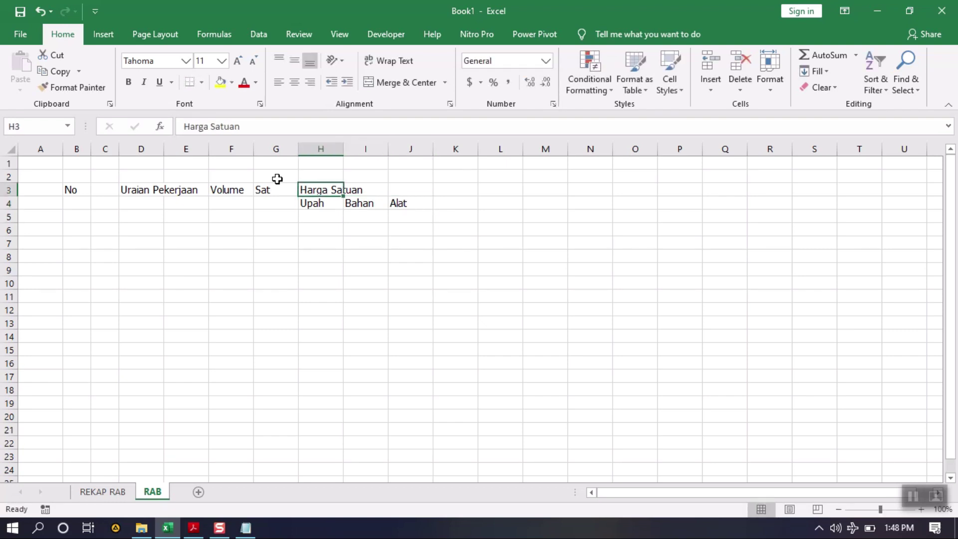
key("shift+Right")
key("shift+Right")
key("shift+Down")
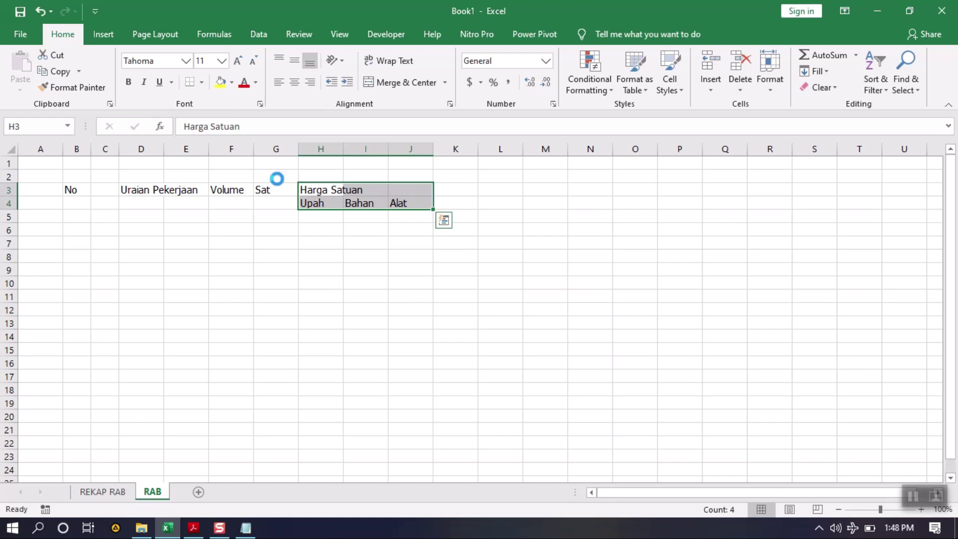
key("ctrl+c")
key("Up")
key("Right")
key("Right")
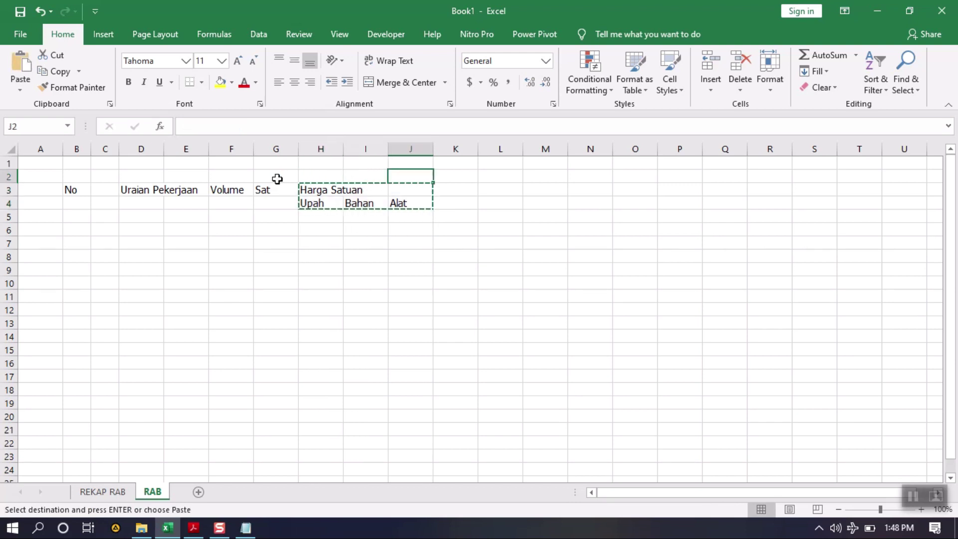
key("Down")
key("Right")
key("ctrl+v")
key("Escape")
key("Right")
key("Left")
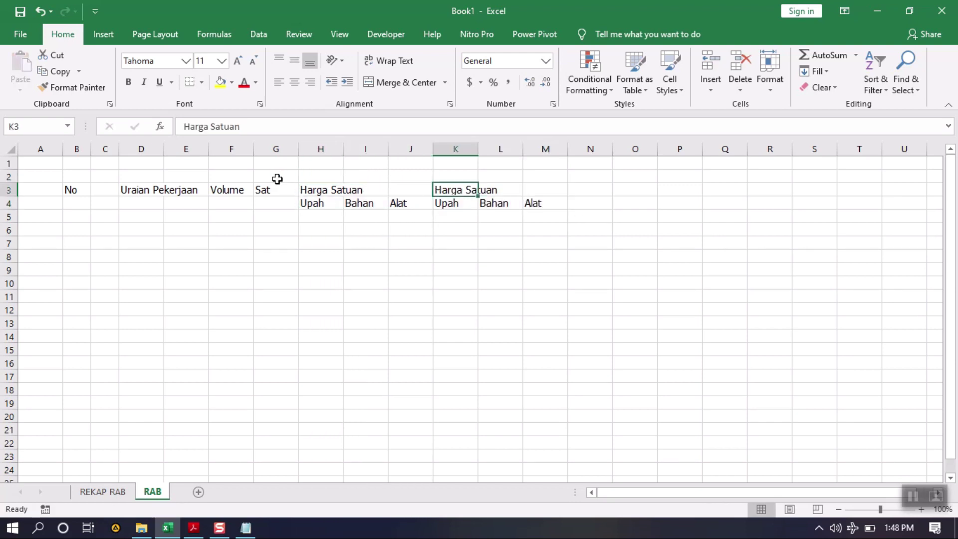
Replace the copied heading in K3 with Jumlah Harga.
type("To")
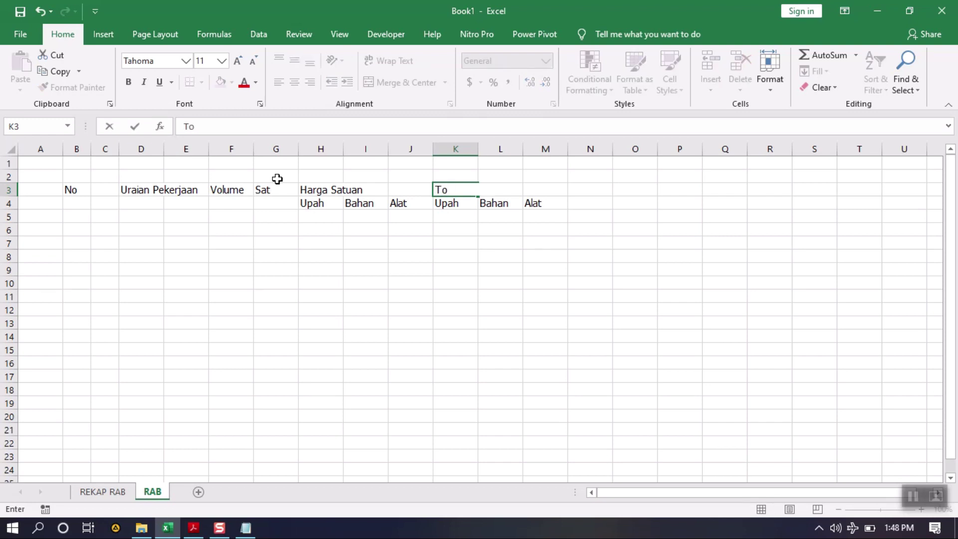
key("BackSpace")
key("BackSpace")
key("BackSpace")
type("Jumlah")
key("Return")
left_click_drag(278, 256, 278, 268)
left_click(173, 259)
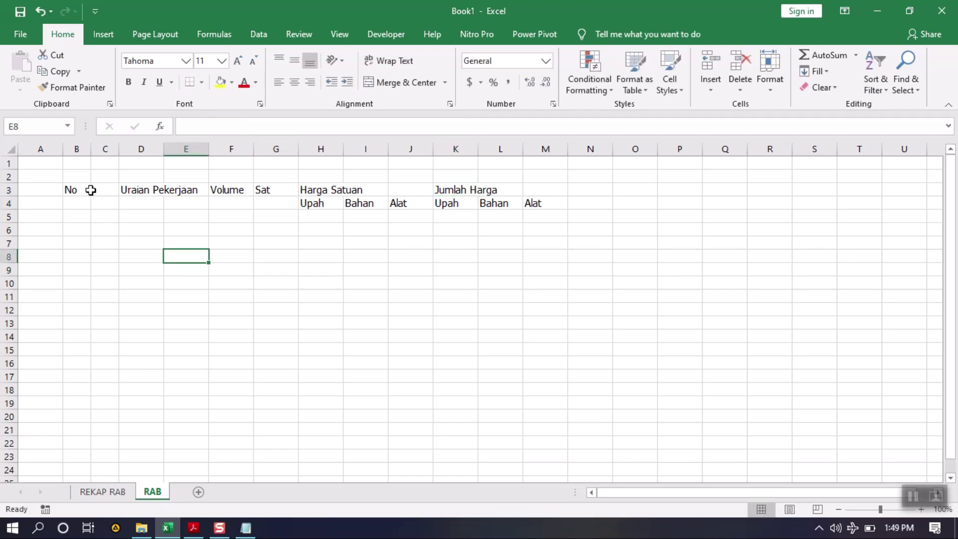
left_click_drag(148, 149, 179, 149)
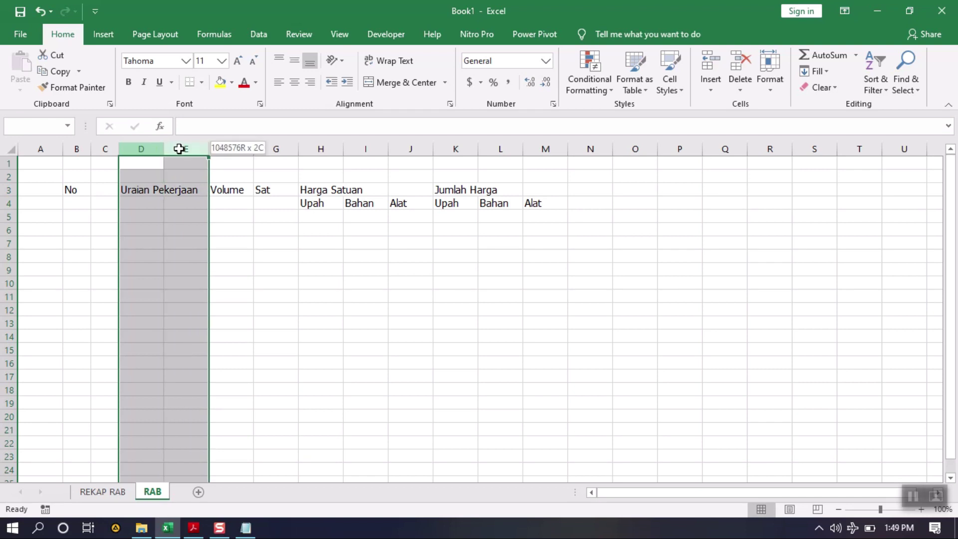
left_click(770, 77)
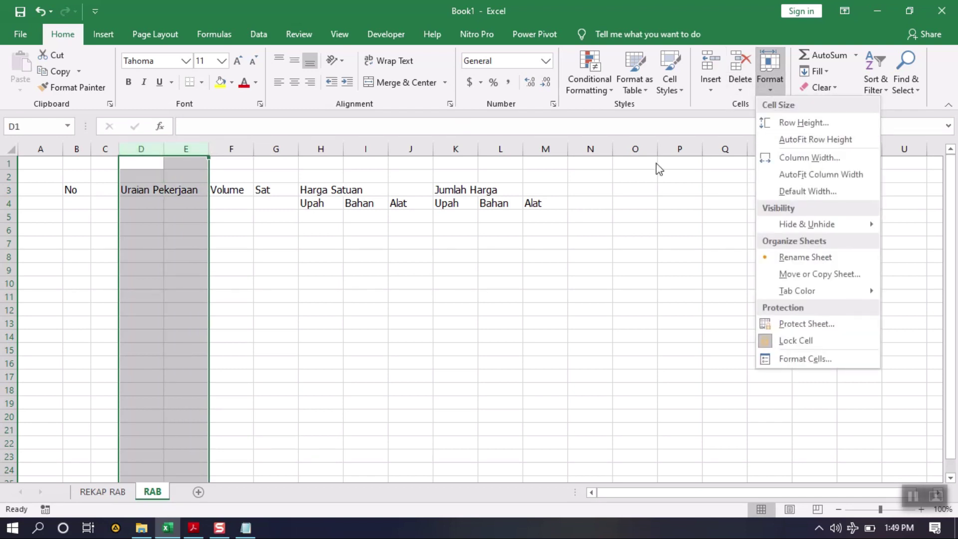
left_click(226, 235)
Set the width of column D to 2.
left_click(145, 149)
left_click(770, 75)
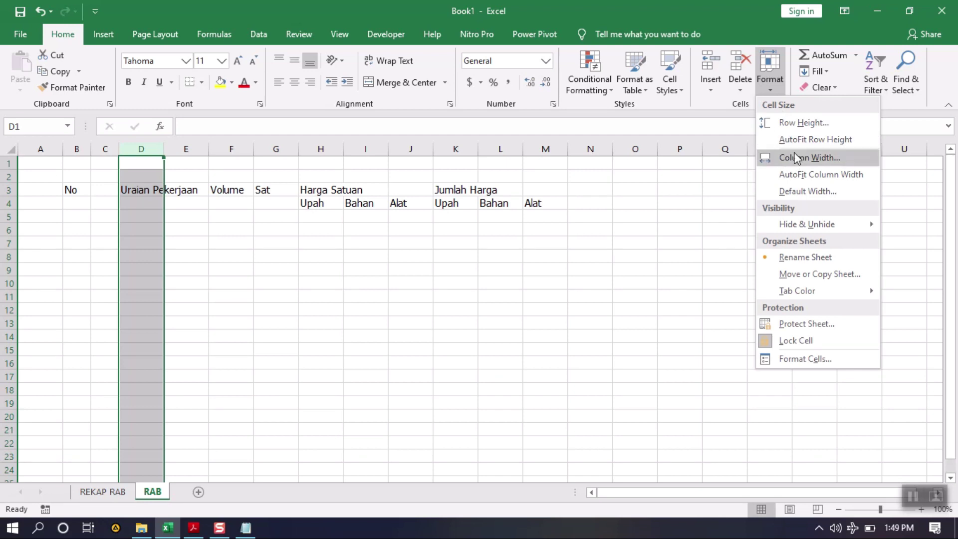
left_click(796, 158)
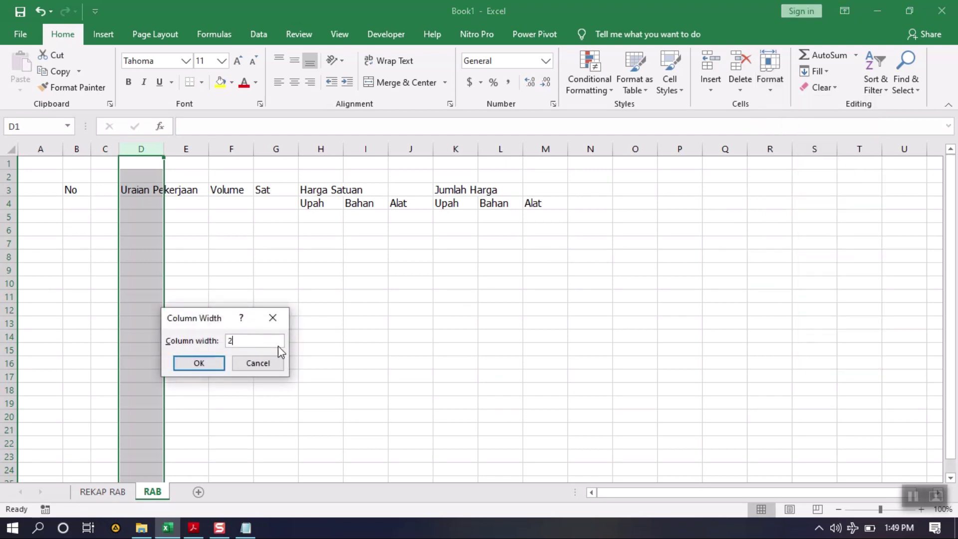
key("Return")
left_click(196, 270)
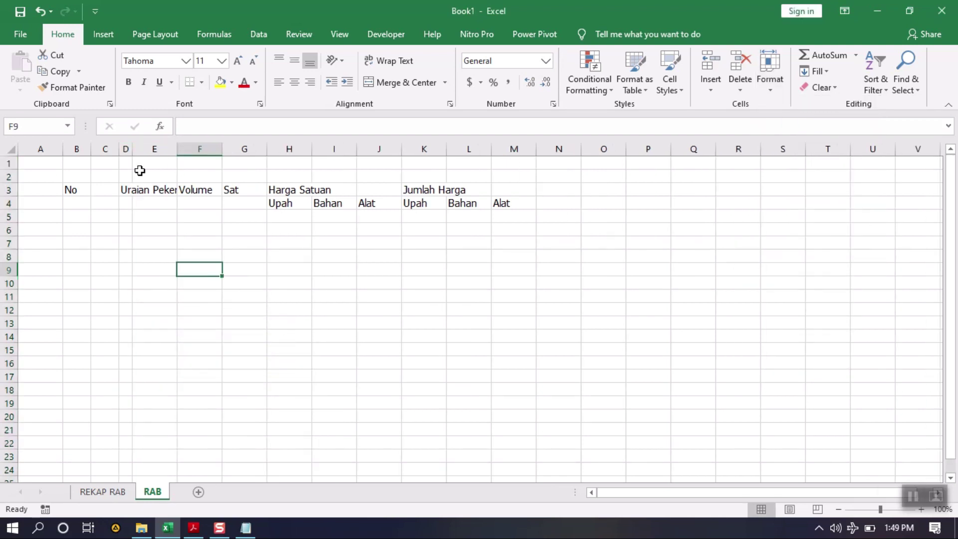
Widen column E through the Column Width setting so the Uraian Pekerjaan heading fits.
left_click(148, 144)
left_click(771, 76)
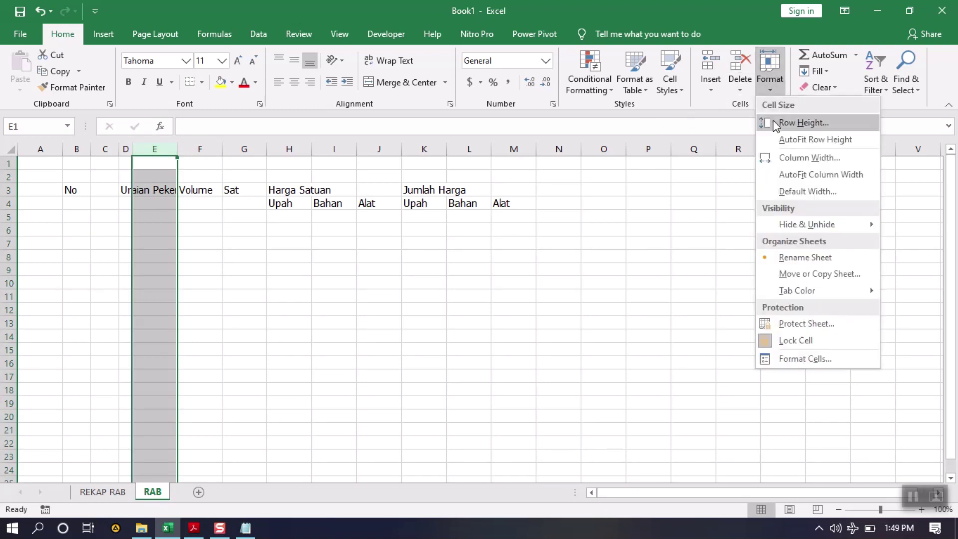
left_click(792, 158)
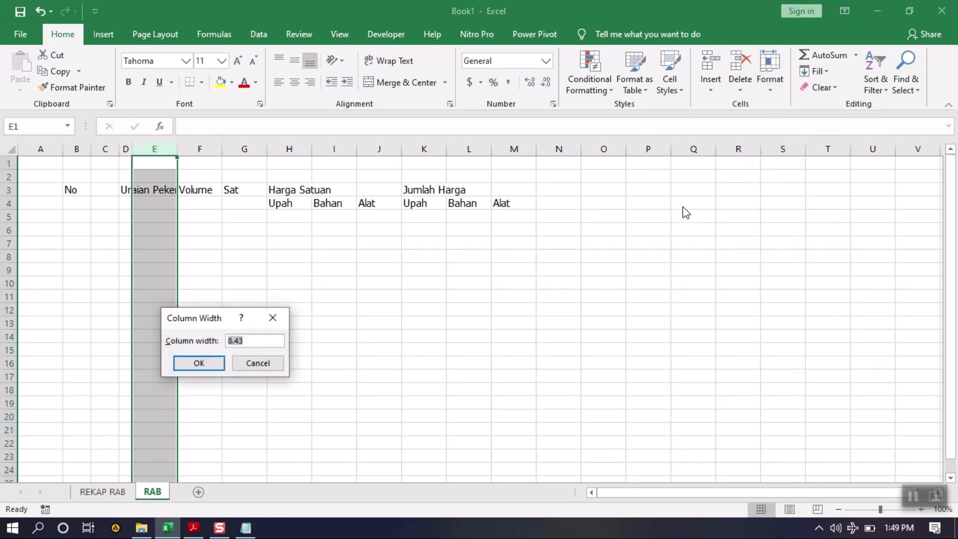
key("Return")
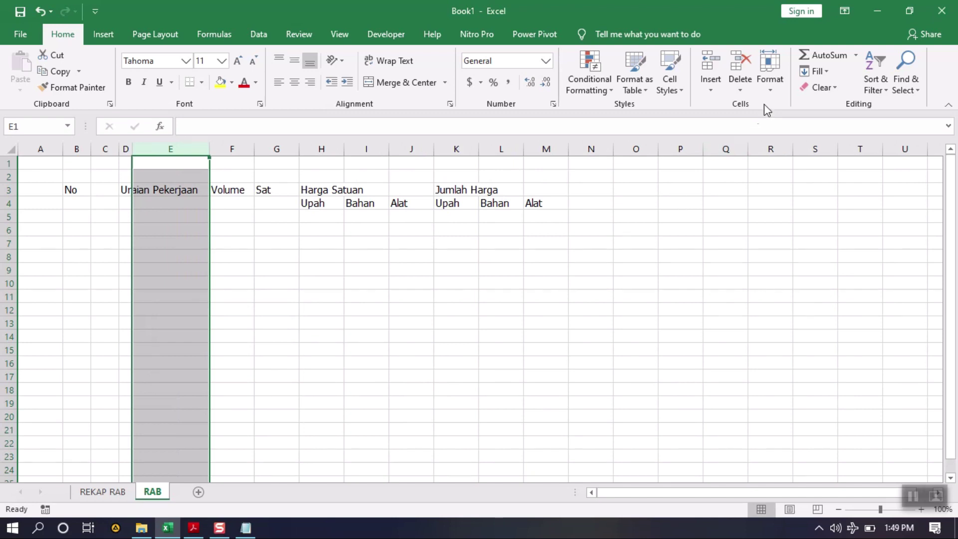
Set the width of column E to 30.
left_click(821, 87)
left_click(774, 85)
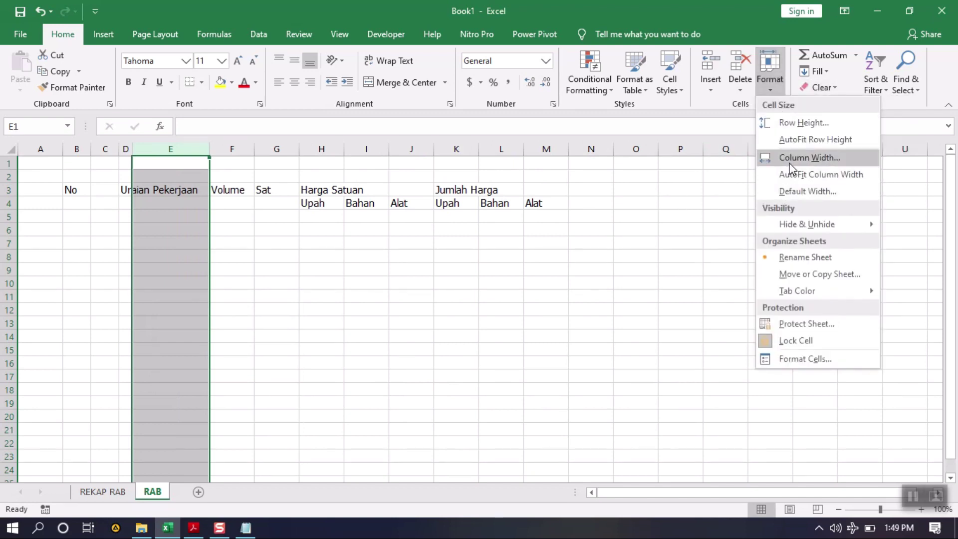
left_click(789, 162)
type("30")
key("Return")
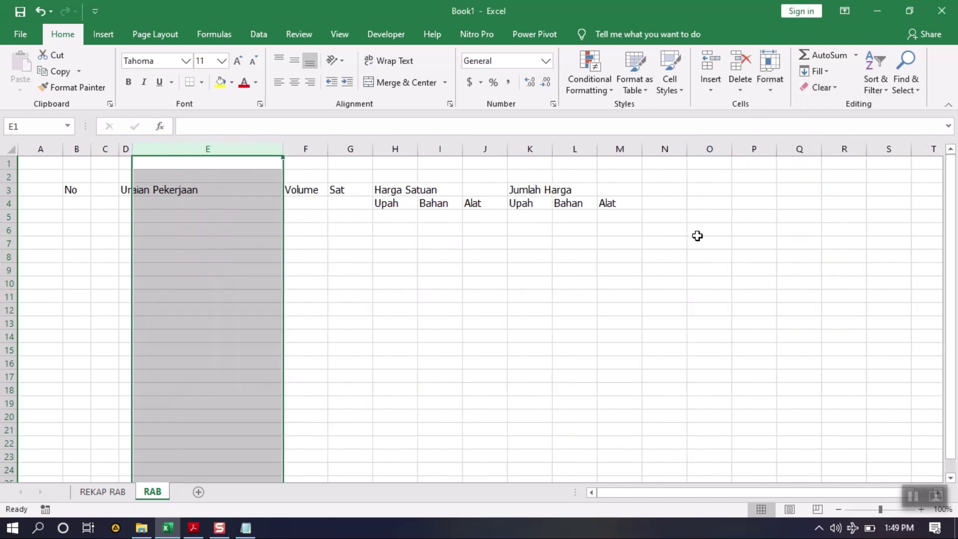
left_click(305, 322)
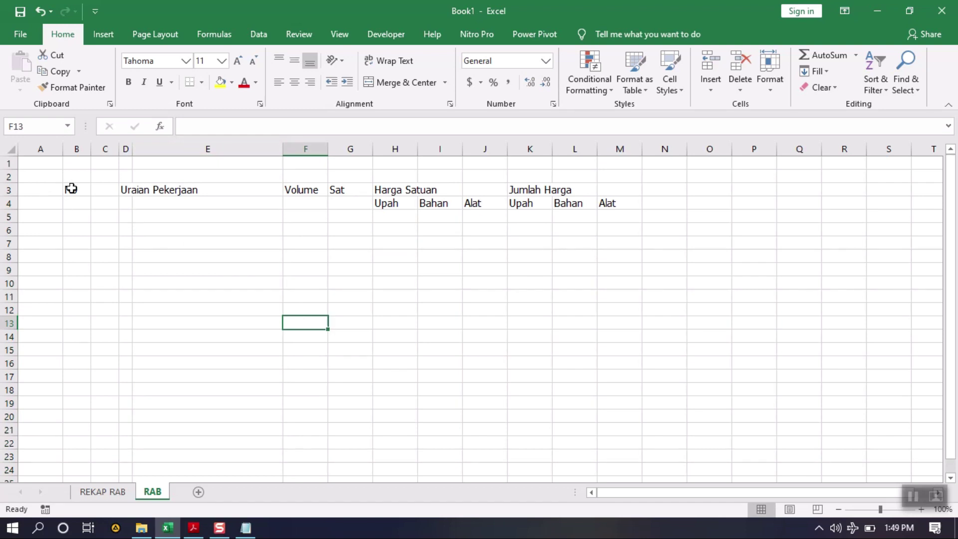
Merge and center the Uraian Pekerjaan heading across D3:E4.
left_click(127, 187)
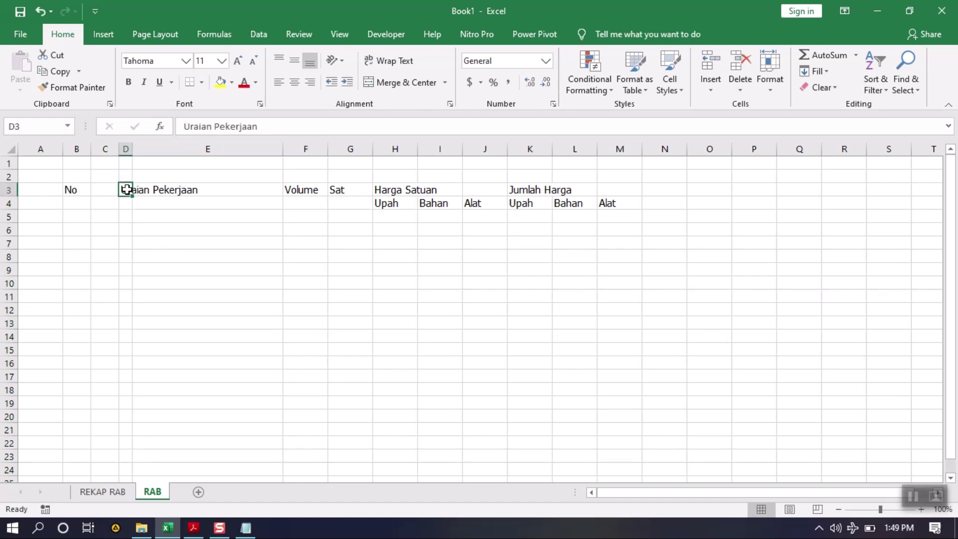
left_click_drag(127, 190, 153, 189)
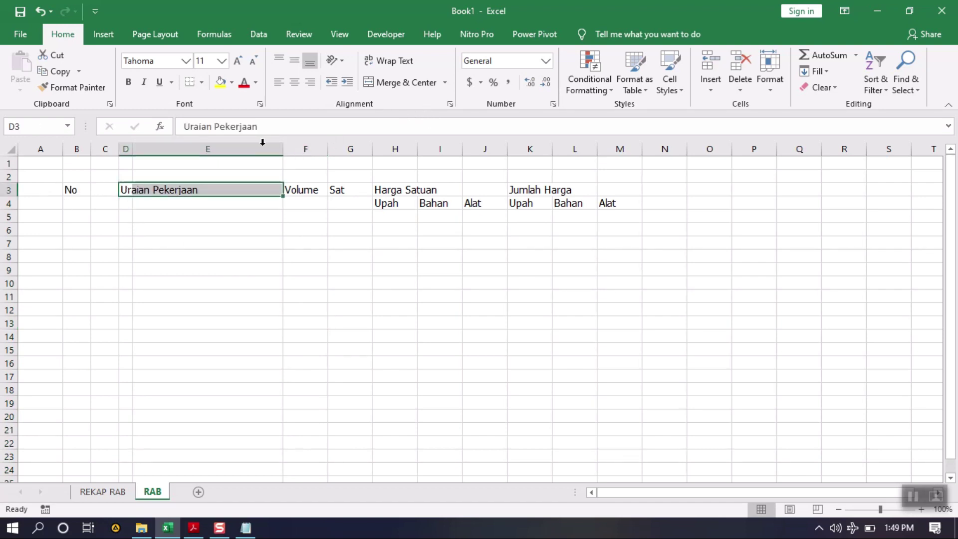
left_click_drag(140, 193, 148, 200)
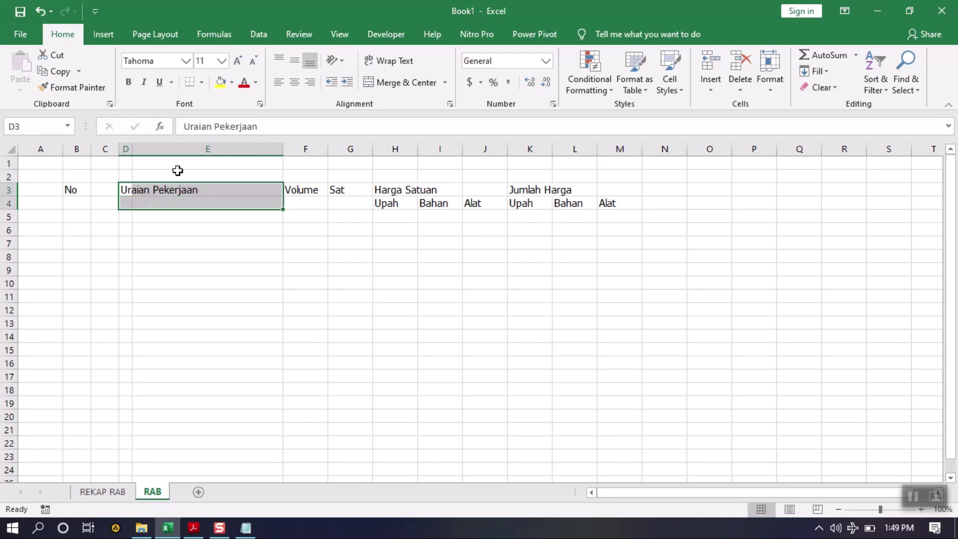
left_click(395, 85)
left_click(299, 297)
Merge and center the No heading across B3:C4.
left_click_drag(74, 192, 100, 202)
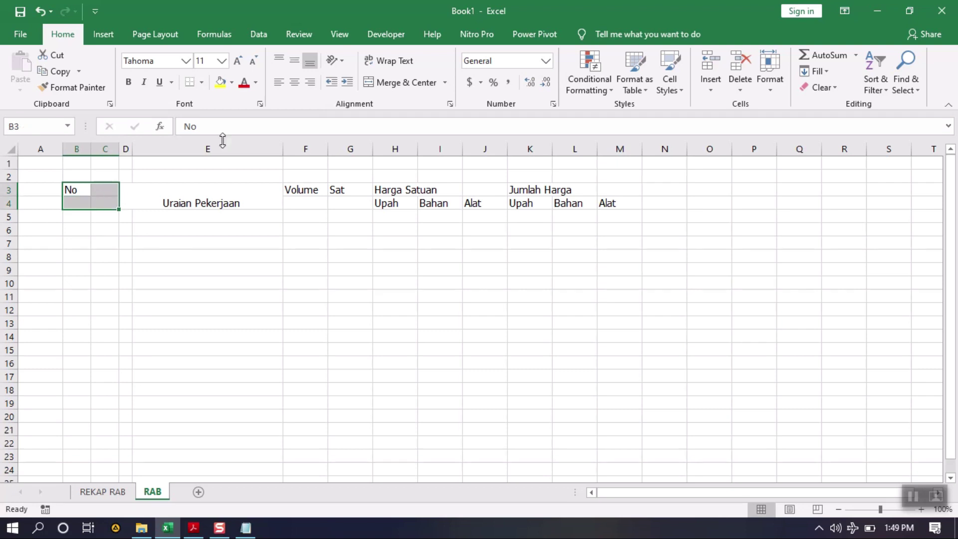
left_click(385, 85)
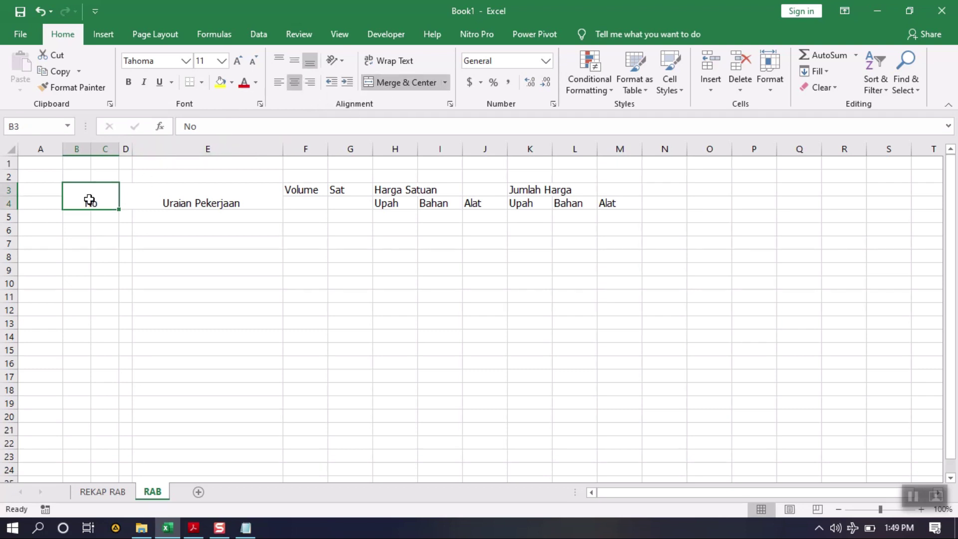
left_click(303, 188)
Center the text of the heading block B3:M4 both horizontally and vertically.
left_click_drag(107, 196, 607, 196)
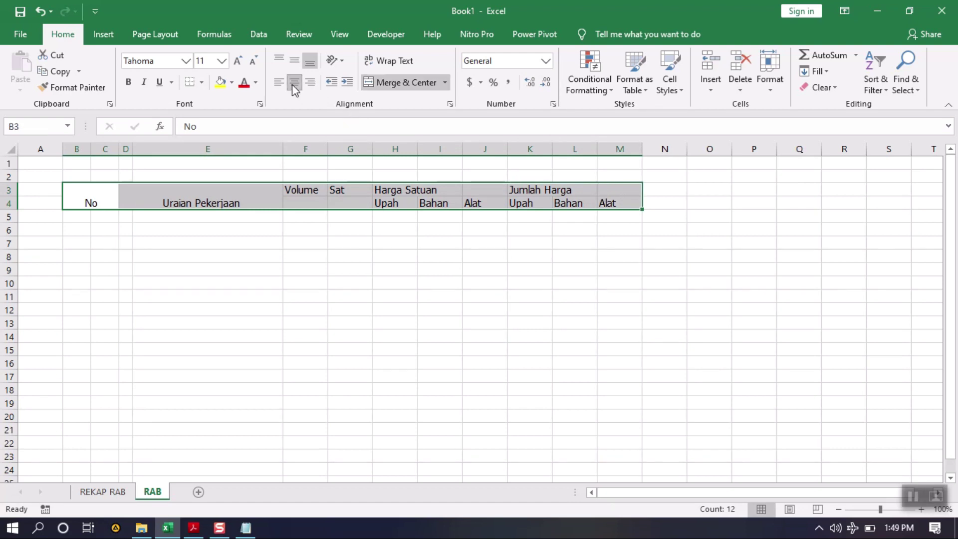
left_click(295, 81)
left_click(294, 60)
left_click(285, 244)
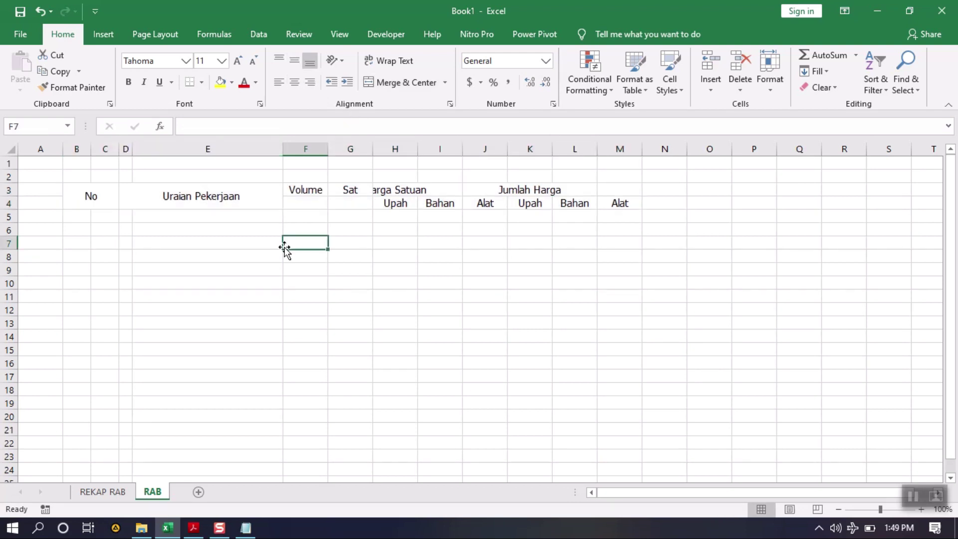
Try merging and centering the Harga Satuan heading across H3:I3.
left_click_drag(404, 192, 441, 191)
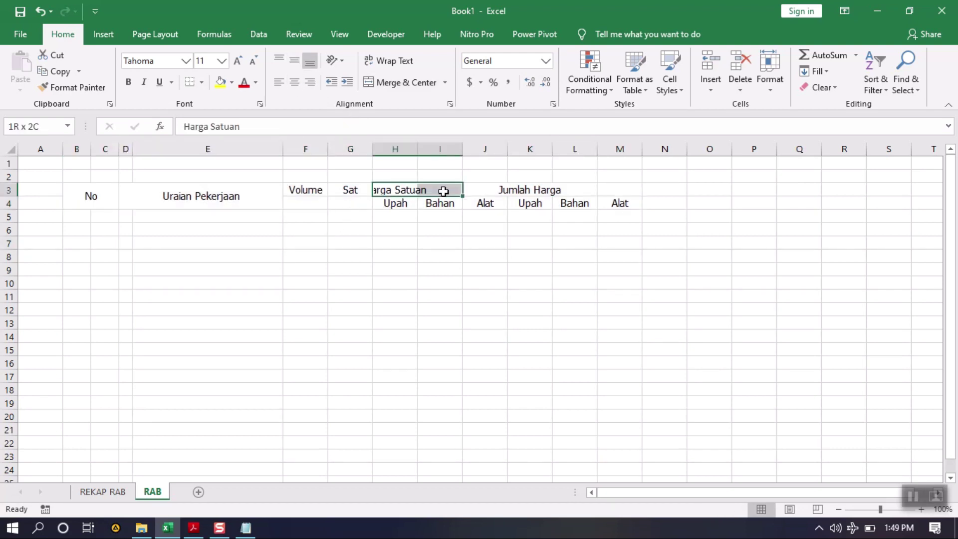
left_click(372, 82)
left_click_drag(499, 191, 537, 189)
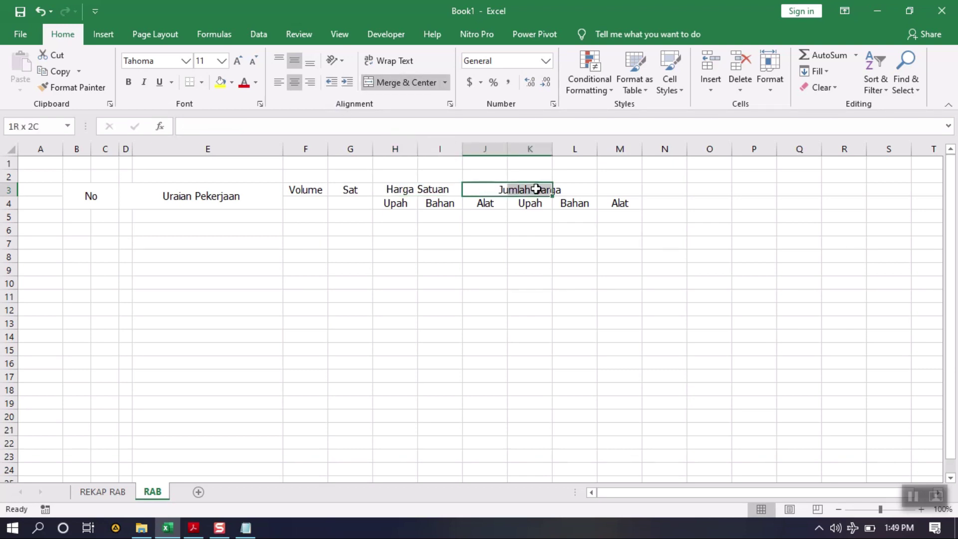
left_click(425, 243)
Merge and center the Harga Satuan heading across H3:J3 and the Jumlah Harga heading across K3:M3.
left_click_drag(404, 189, 471, 186)
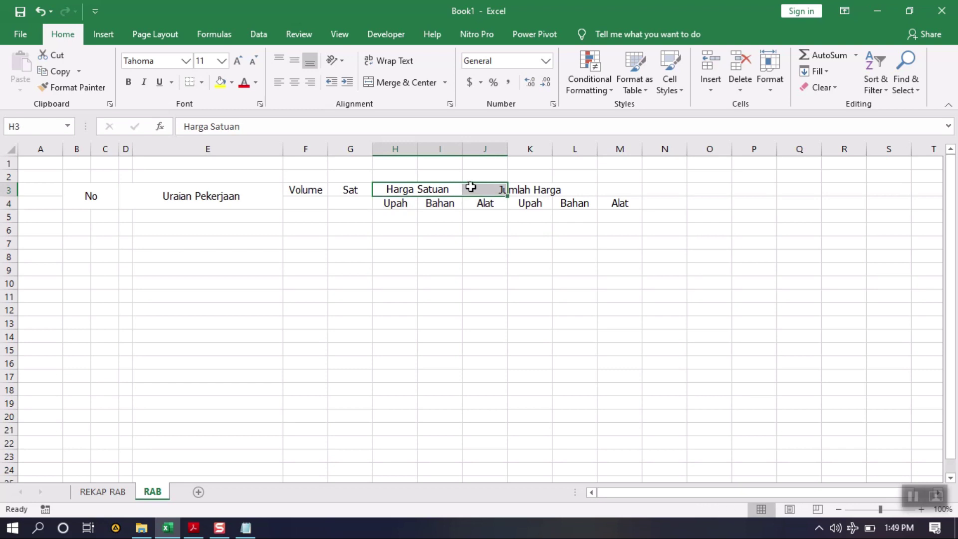
left_click(407, 83)
left_click_drag(519, 188, 624, 189)
left_click(379, 85)
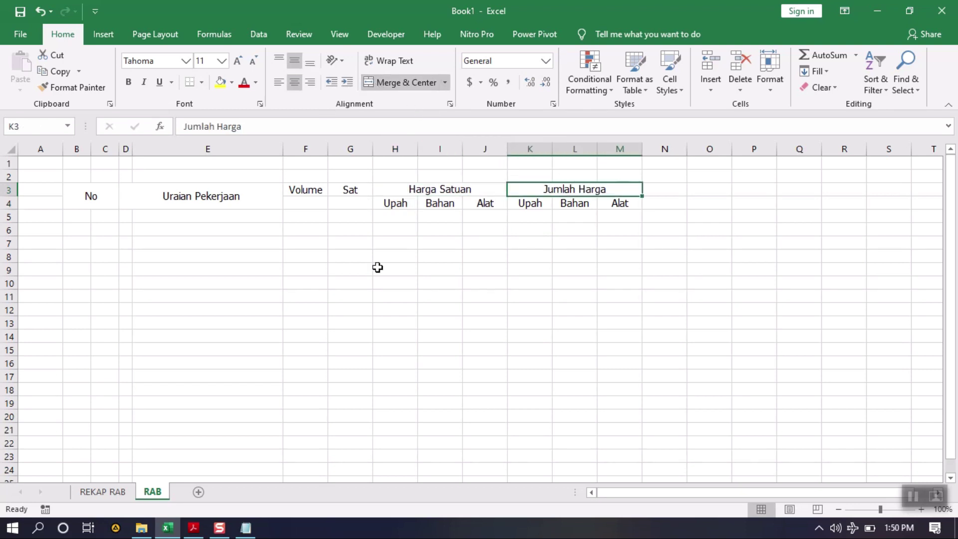
left_click(378, 269)
left_click(165, 241)
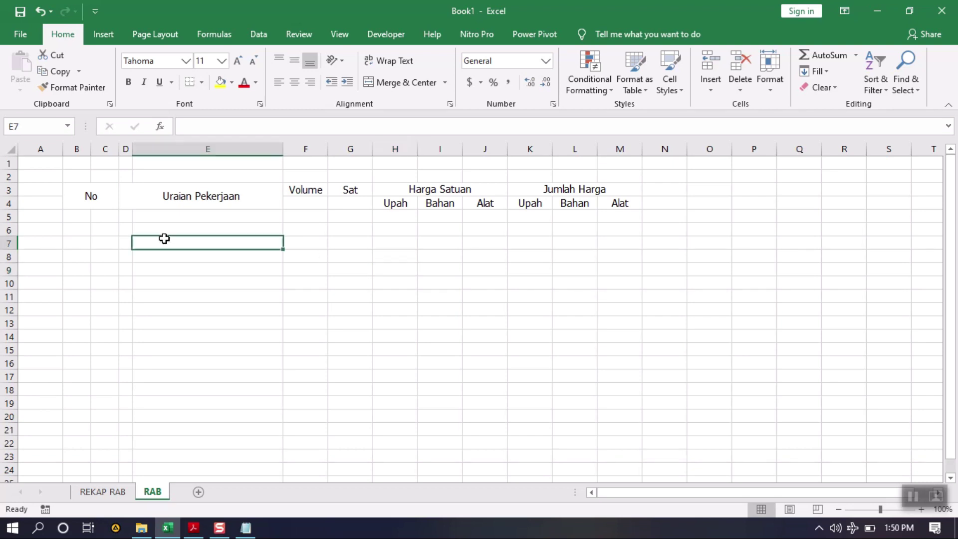
Try widths of 2 and 5 for columns B and C.
left_click(80, 149)
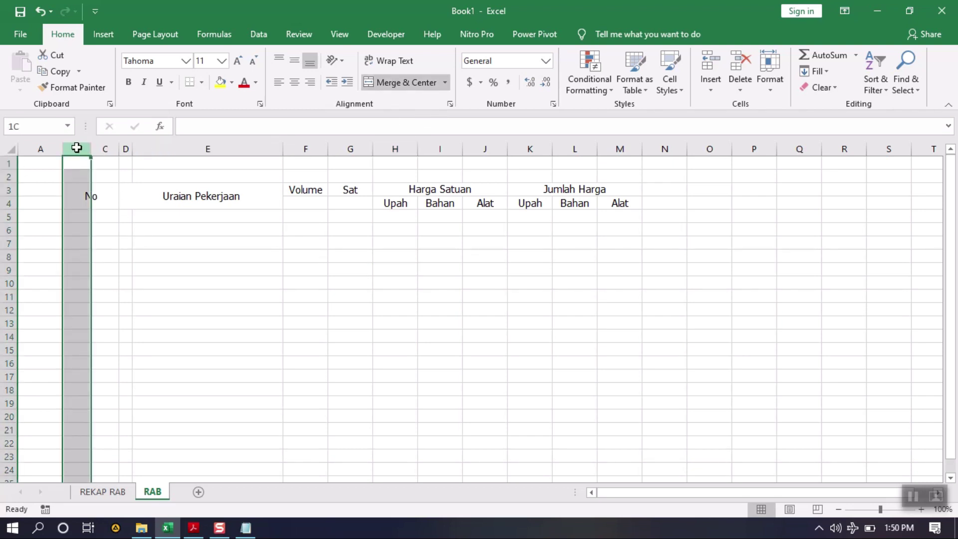
left_click_drag(77, 147, 99, 145)
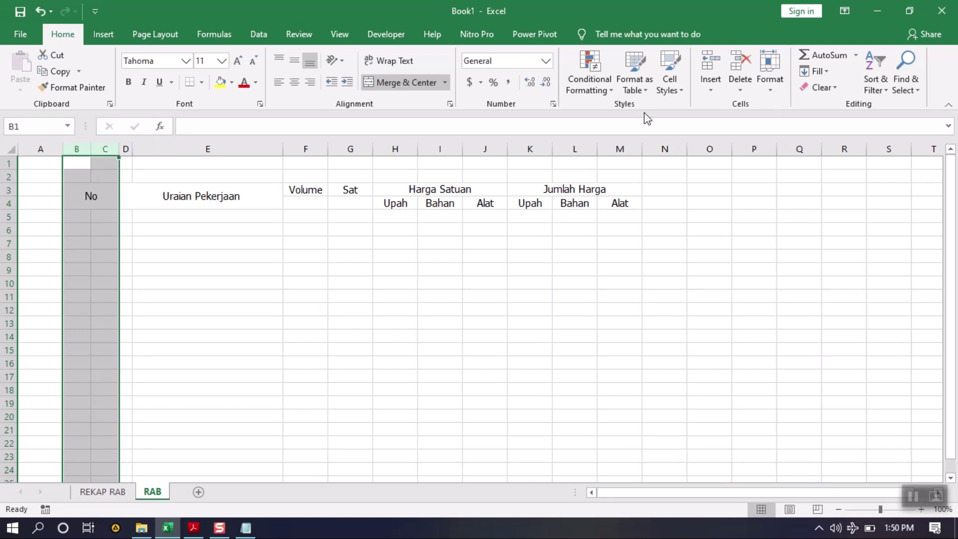
left_click(770, 81)
left_click(786, 159)
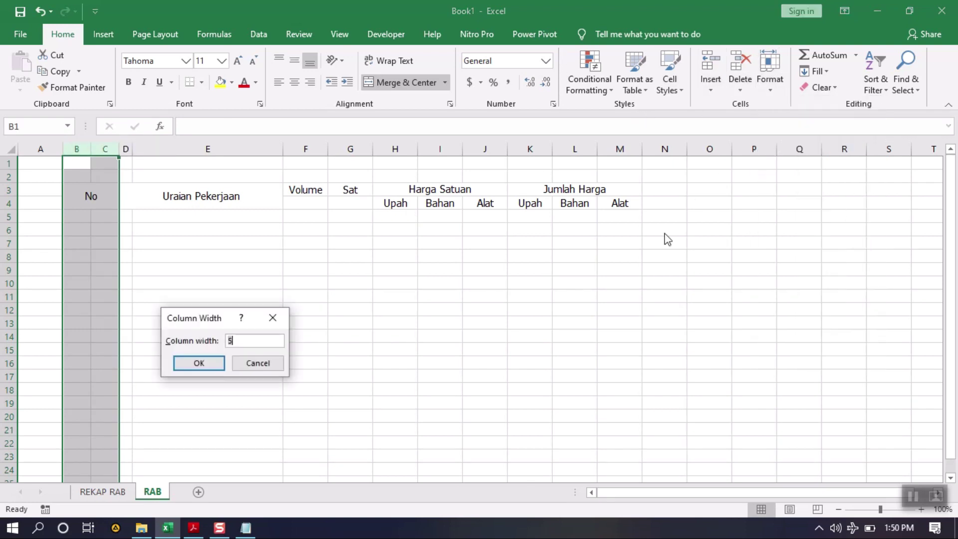
left_click(226, 362)
left_click(770, 79)
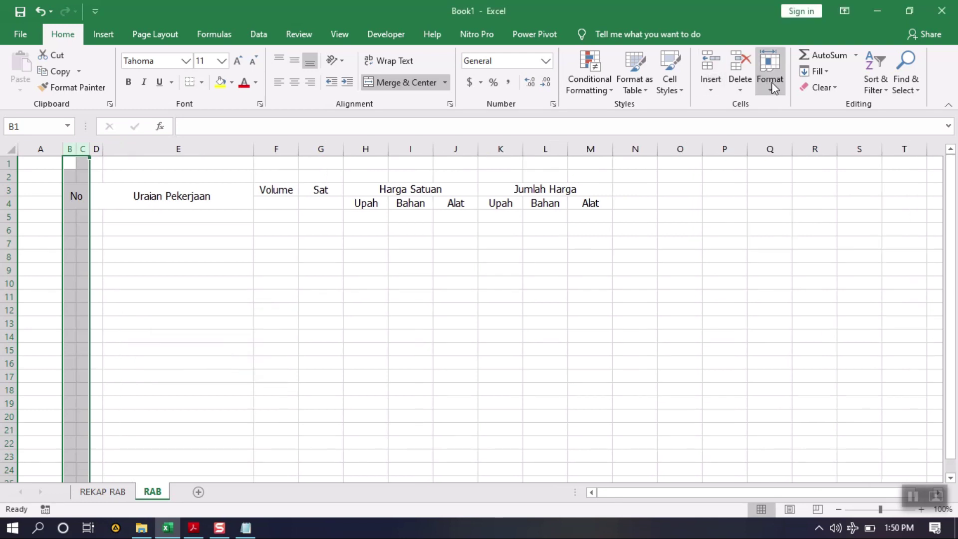
left_click(789, 158)
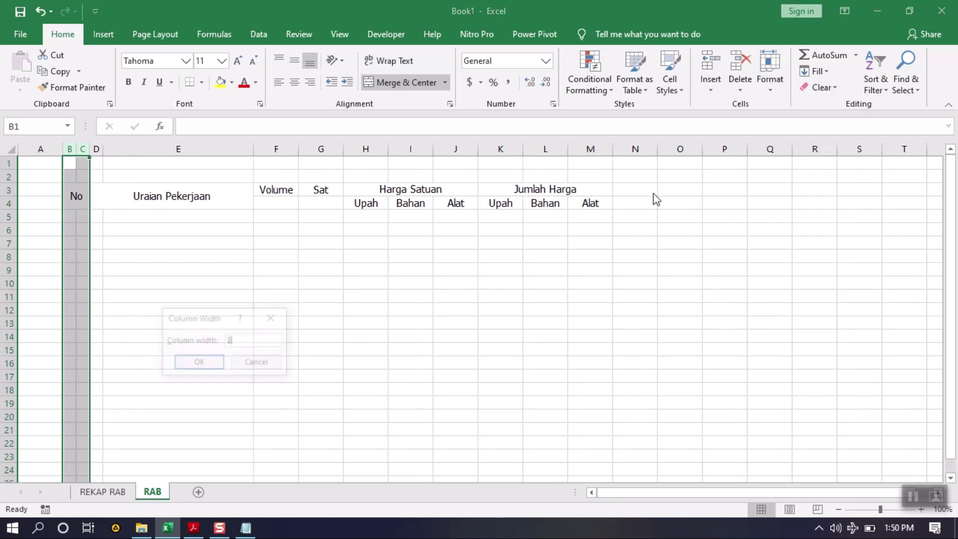
key("Return")
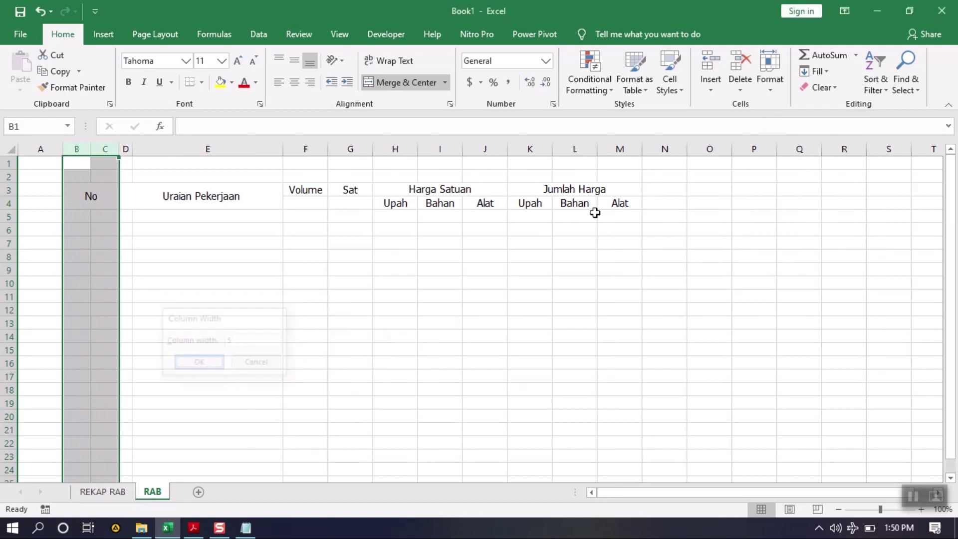
Set the width of columns B and C to 3.
left_click(769, 76)
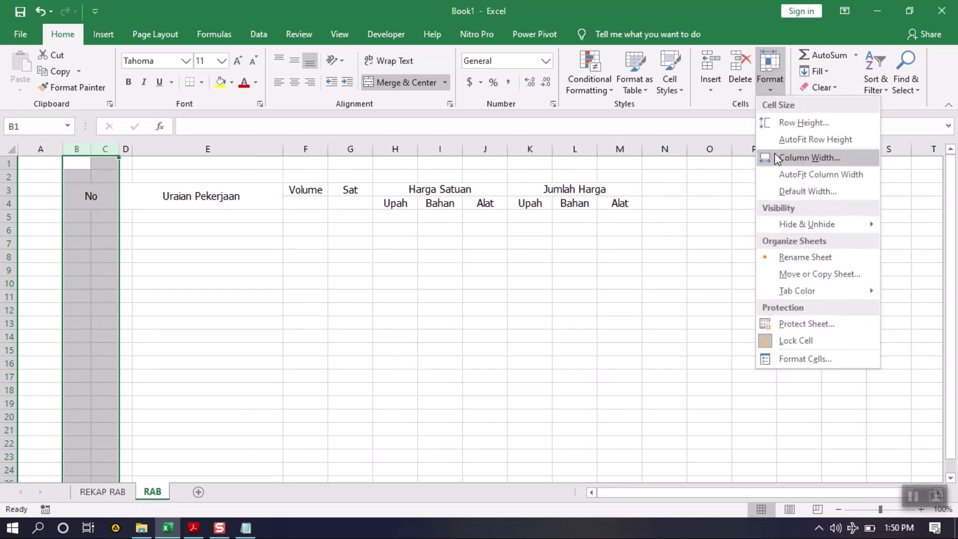
left_click(774, 158)
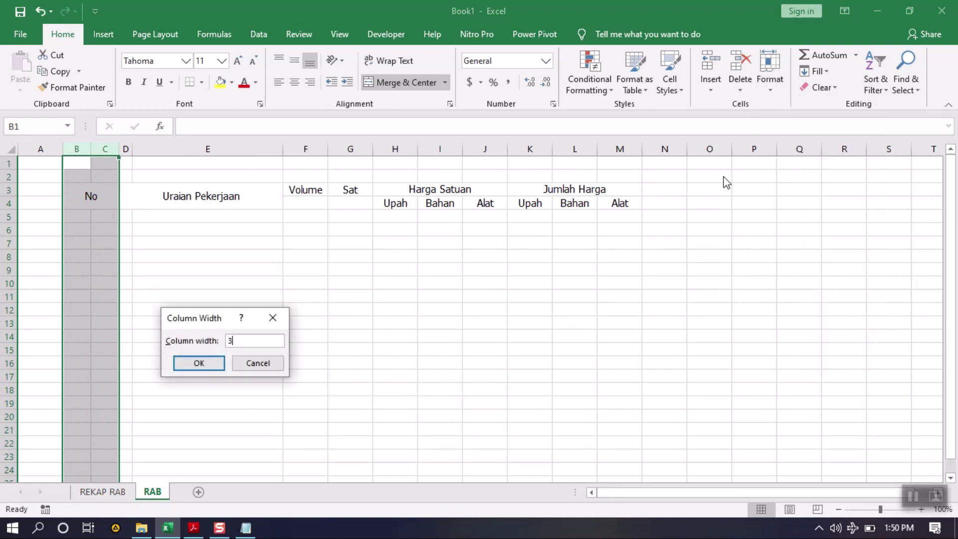
key("Return")
left_click(222, 241)
left_click(134, 272)
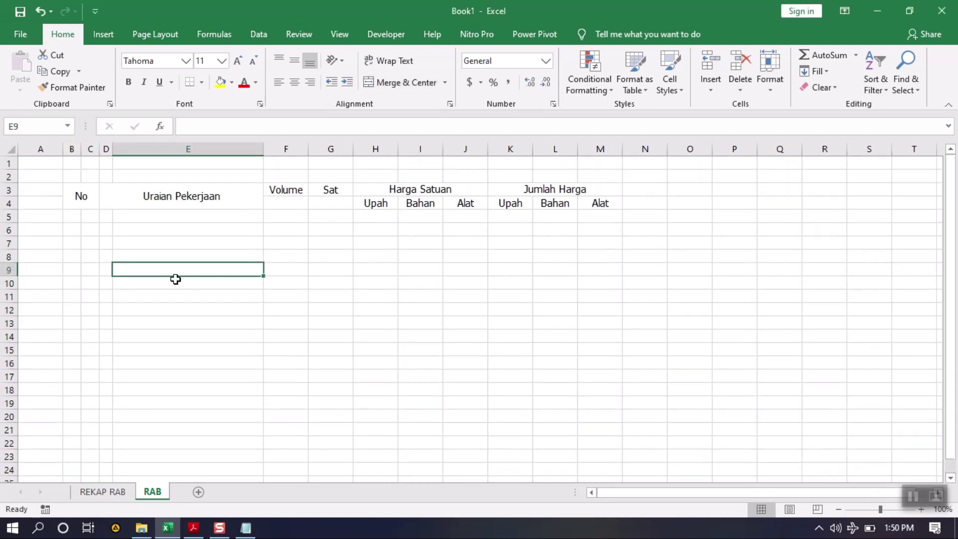
Apply all borders to the heading block B3:M4.
left_click_drag(79, 196, 540, 203)
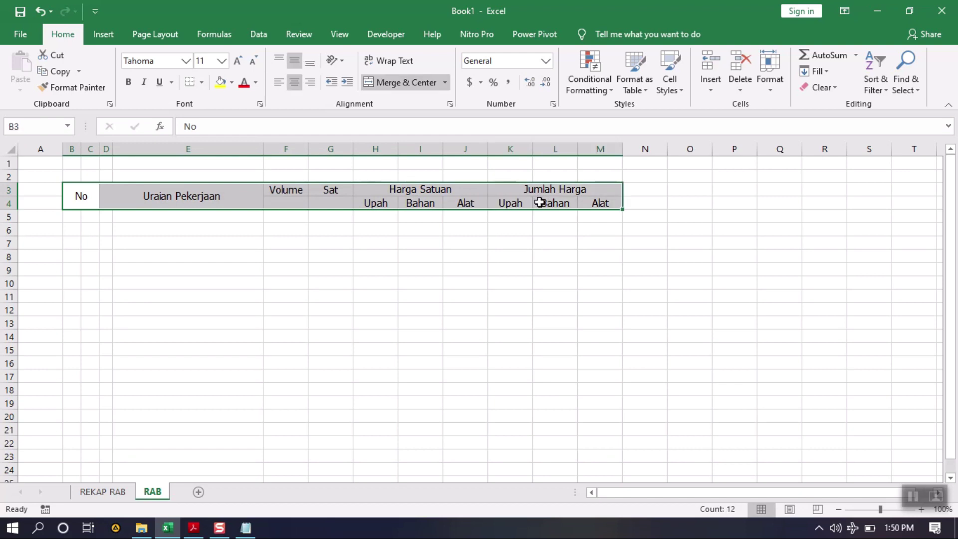
left_click(201, 83)
left_click(225, 203)
left_click(188, 334)
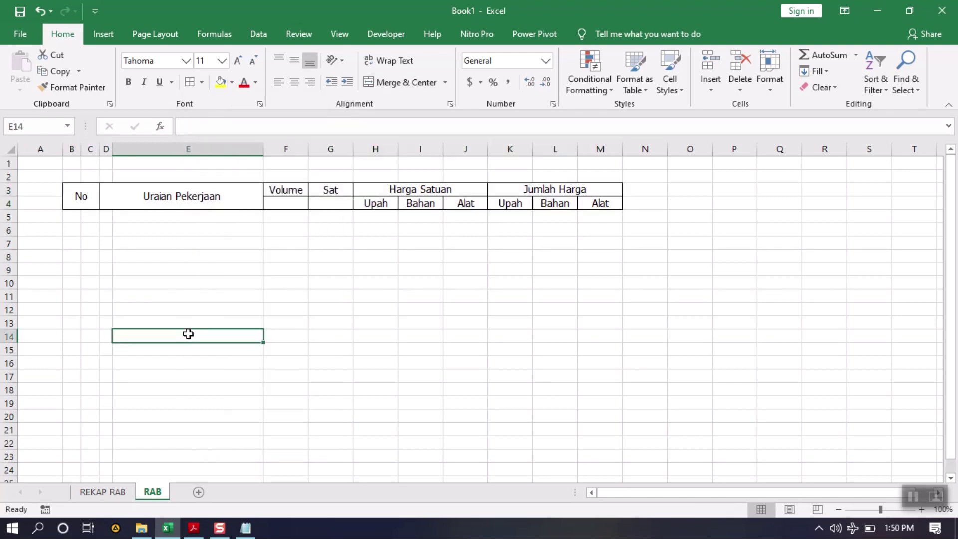
Merge and center the Volume heading over F3:F4 and the Sat heading over G3:G4.
left_click_drag(284, 188, 334, 202)
left_click(399, 82)
left_click(339, 195)
left_click(399, 83)
left_click(325, 295)
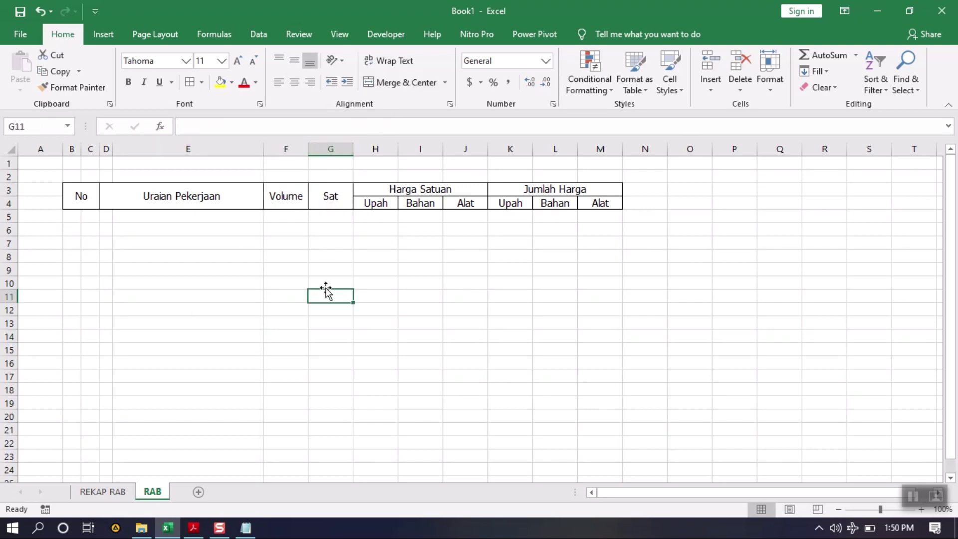
left_click(177, 339)
left_click(85, 229)
left_click(153, 281)
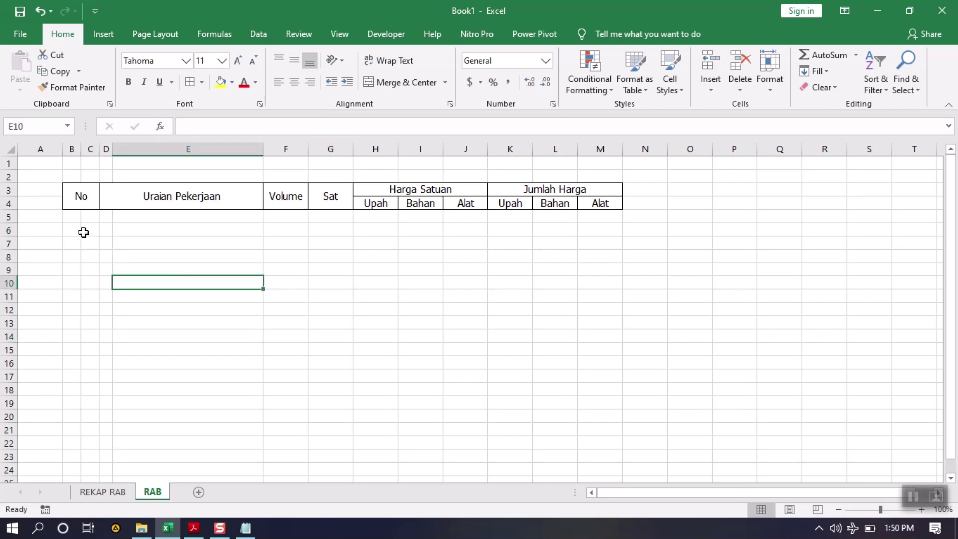
left_click_drag(71, 219, 90, 220)
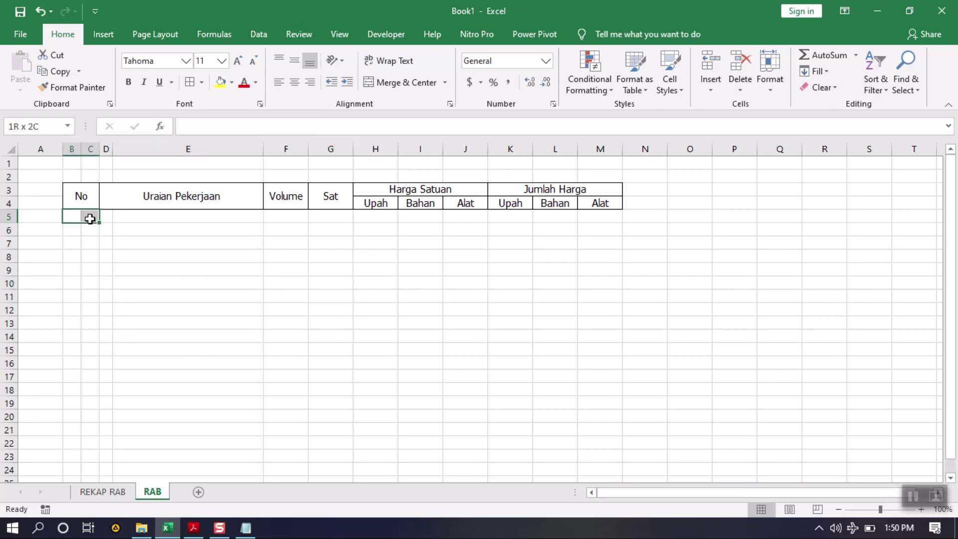
left_click(155, 334)
Add solid left and right outer borders to the table body B5:M21 through the Format Cells border settings.
left_click(71, 215)
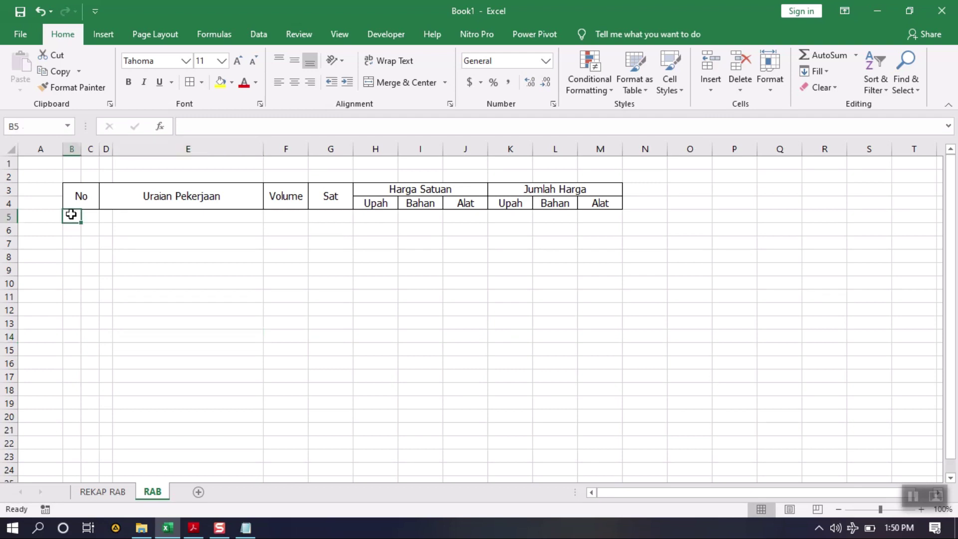
left_click_drag(71, 215, 613, 431)
right_click(604, 377)
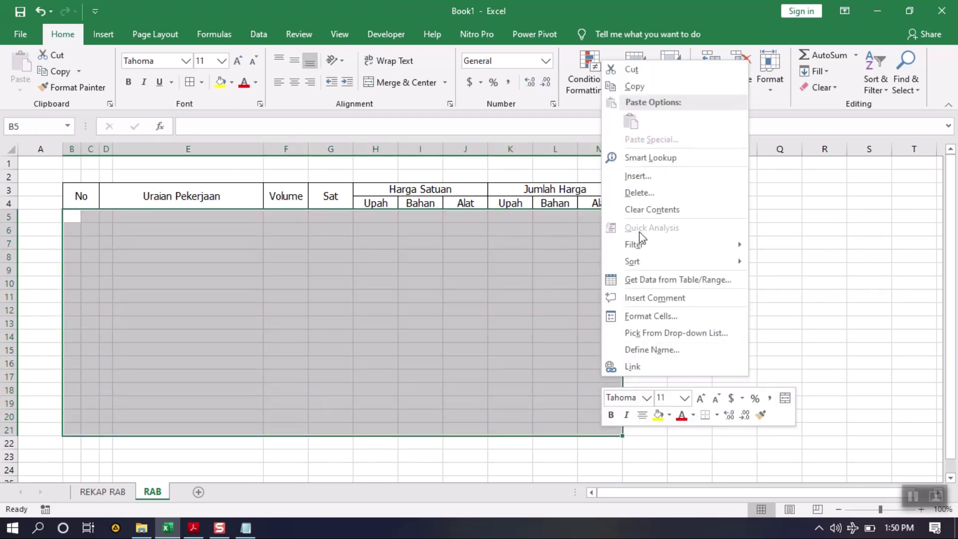
left_click(640, 314)
left_click(596, 283)
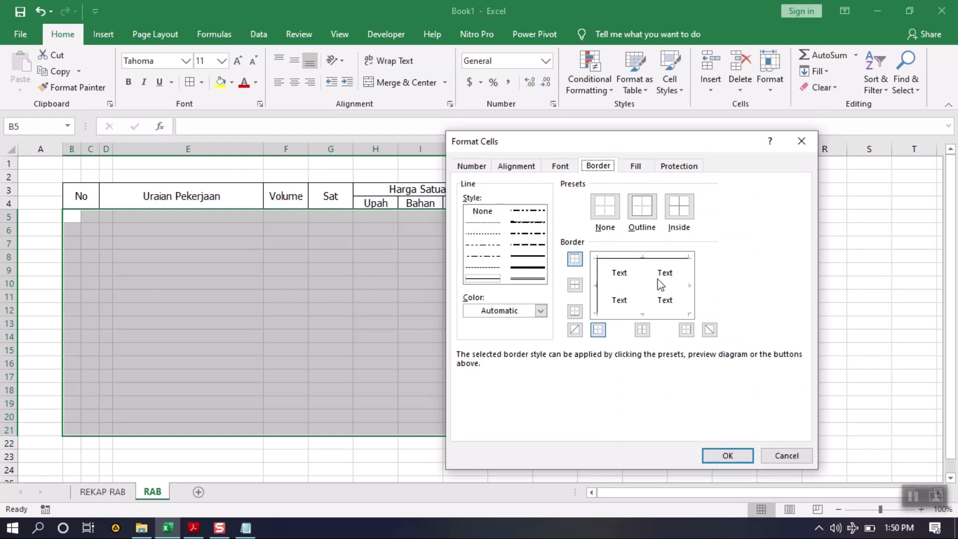
left_click(689, 280)
left_click(728, 455)
left_click(727, 456)
left_click(474, 349)
Add a solid right outer border to the No column's body cells B5:C21 through the Format Cells border settings.
left_click_drag(76, 216, 93, 430)
right_click(92, 430)
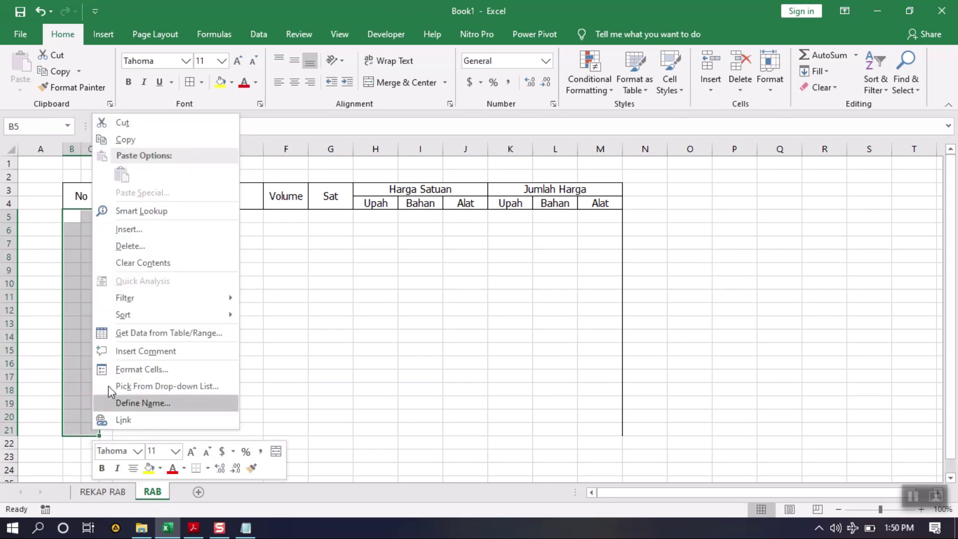
left_click(141, 369)
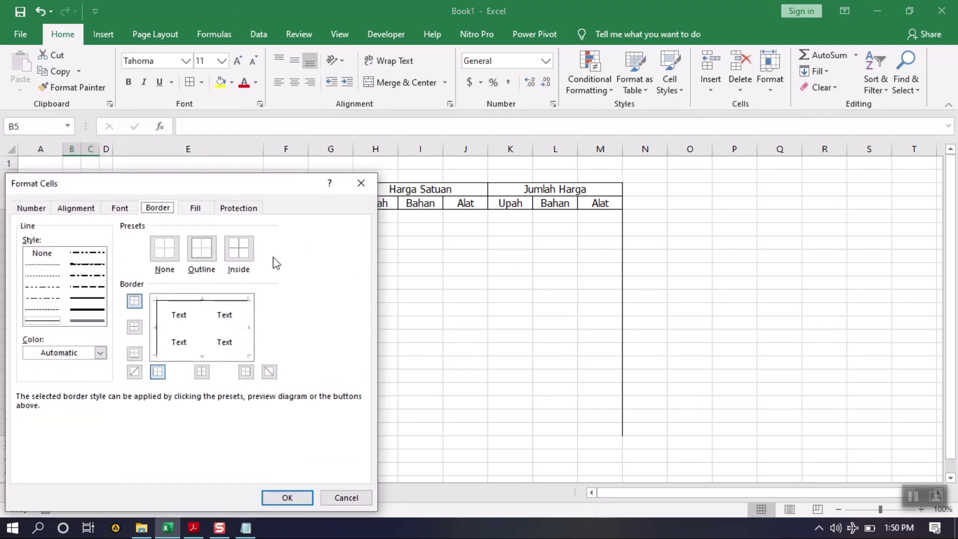
left_click(248, 327)
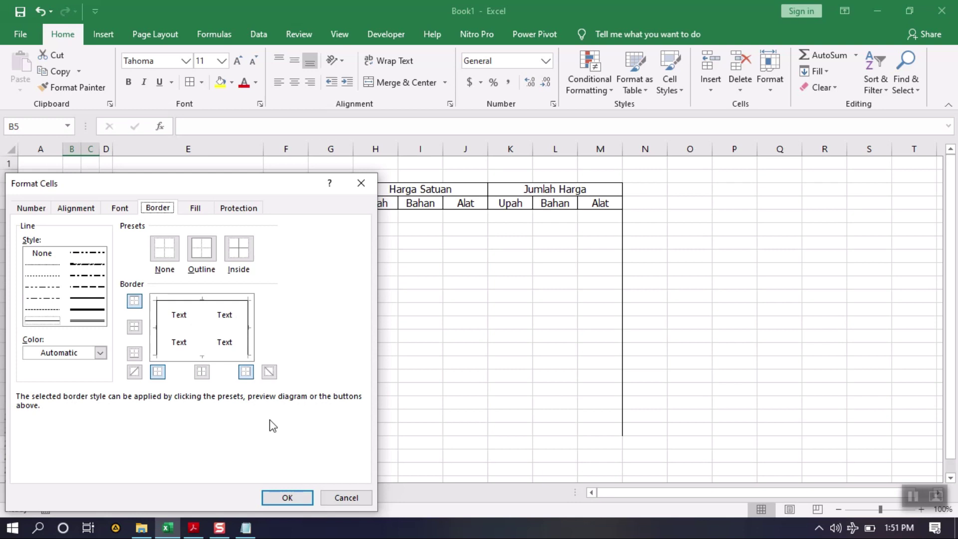
left_click(287, 497)
left_click(451, 325)
Add solid inside vertical borders to the table body E5:M21 through the Format Cells border settings.
left_click_drag(234, 214, 596, 434)
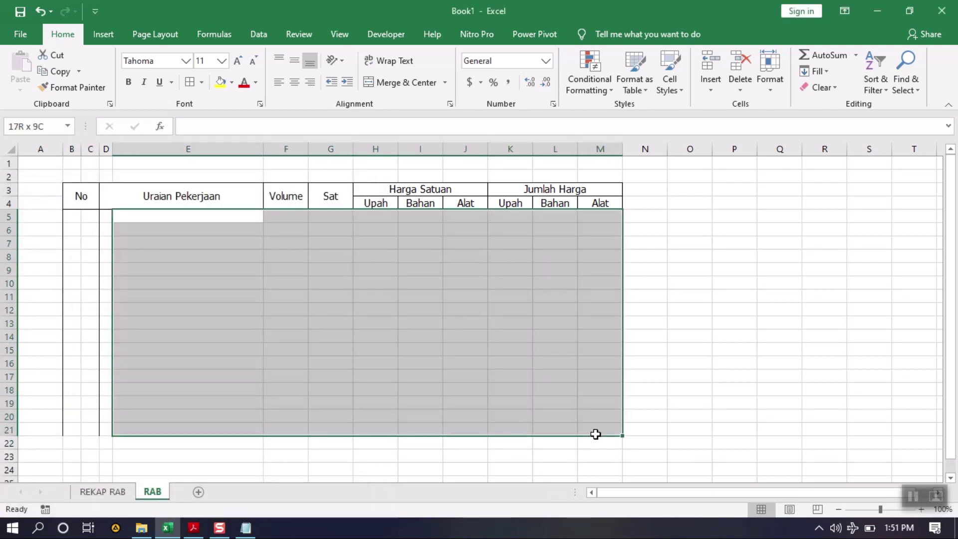
right_click(596, 433)
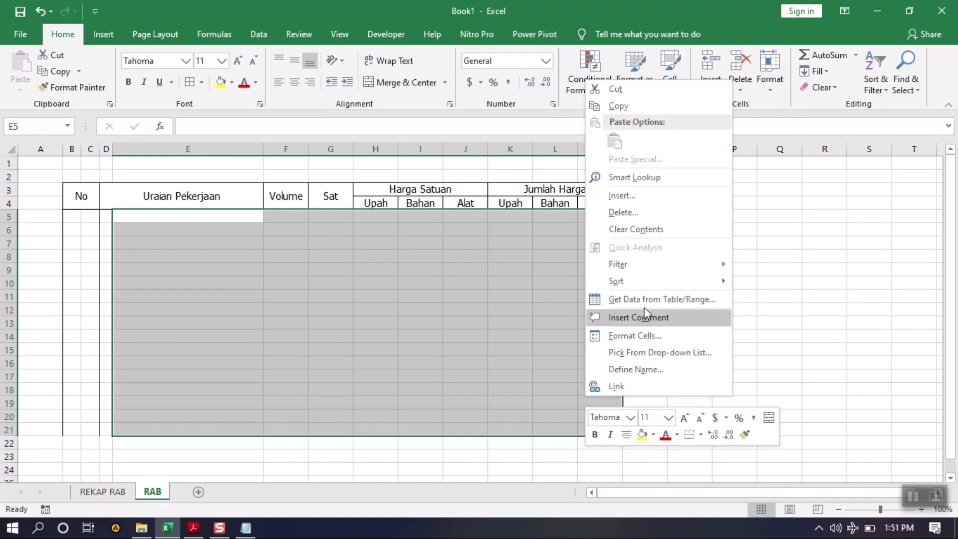
left_click(642, 336)
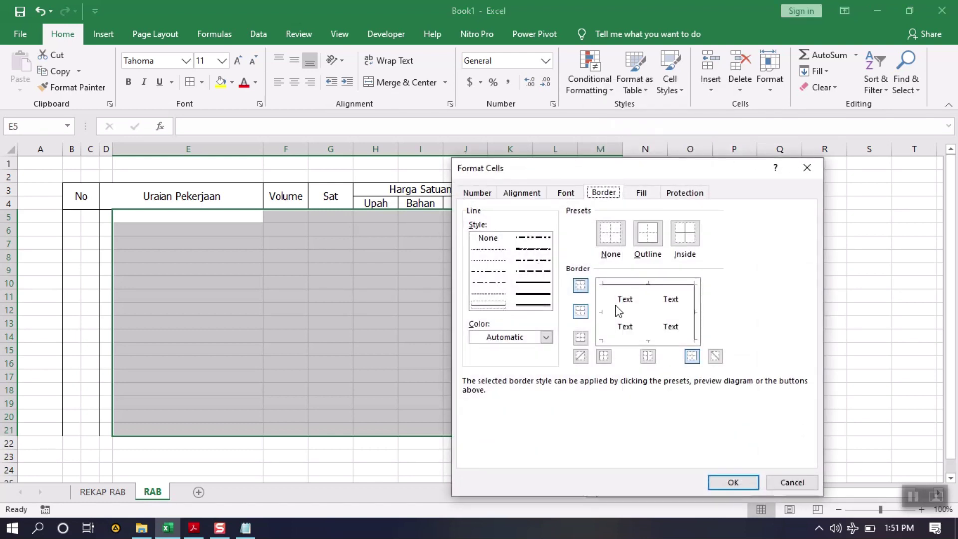
left_click(648, 304)
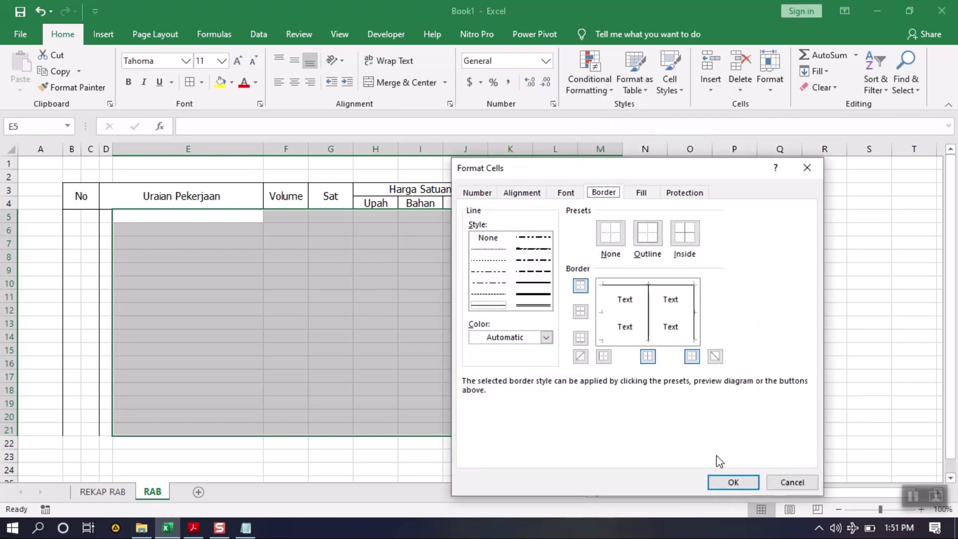
left_click(732, 482)
left_click(555, 364)
left_click(754, 228)
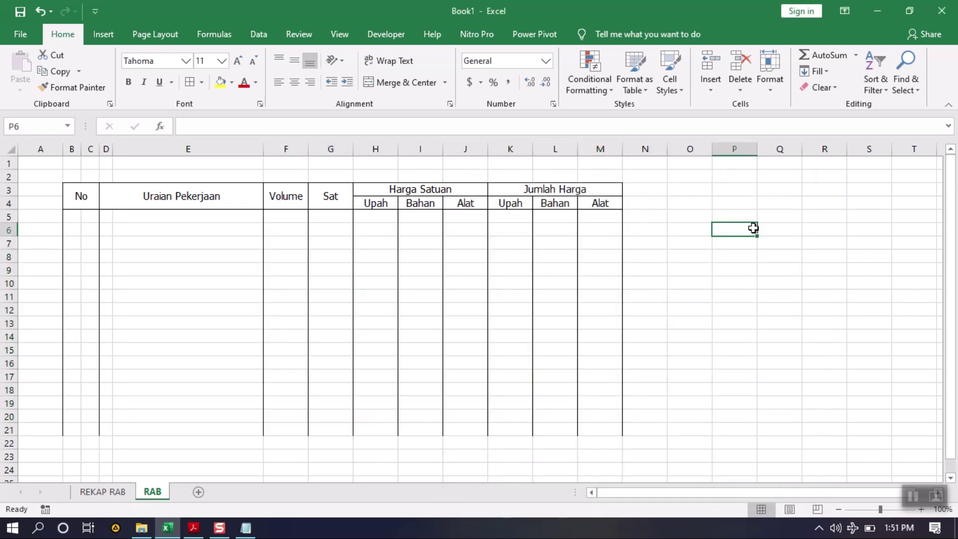
Check the planned sheet list in Notepad, return to Excel, and add a new worksheet named QUANTITY.
left_click(246, 528)
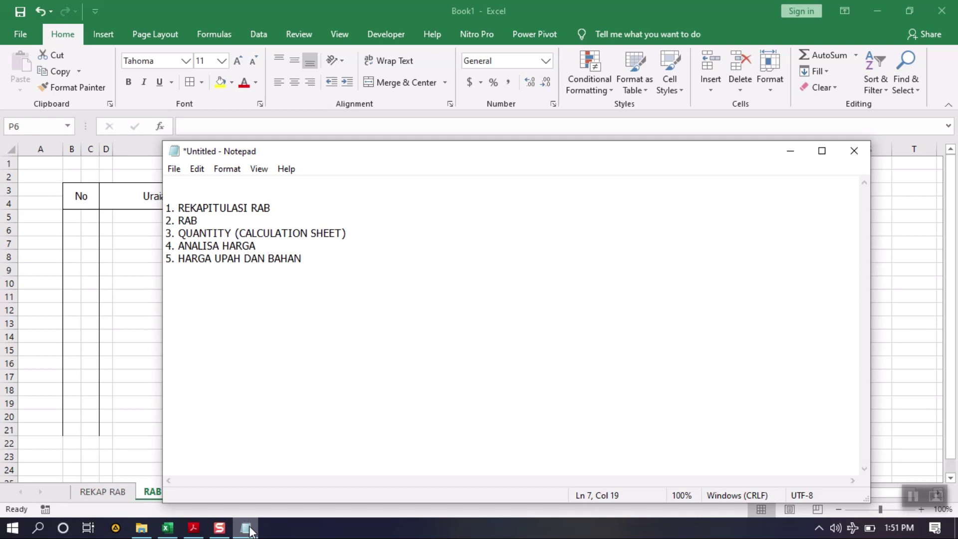
left_click(246, 528)
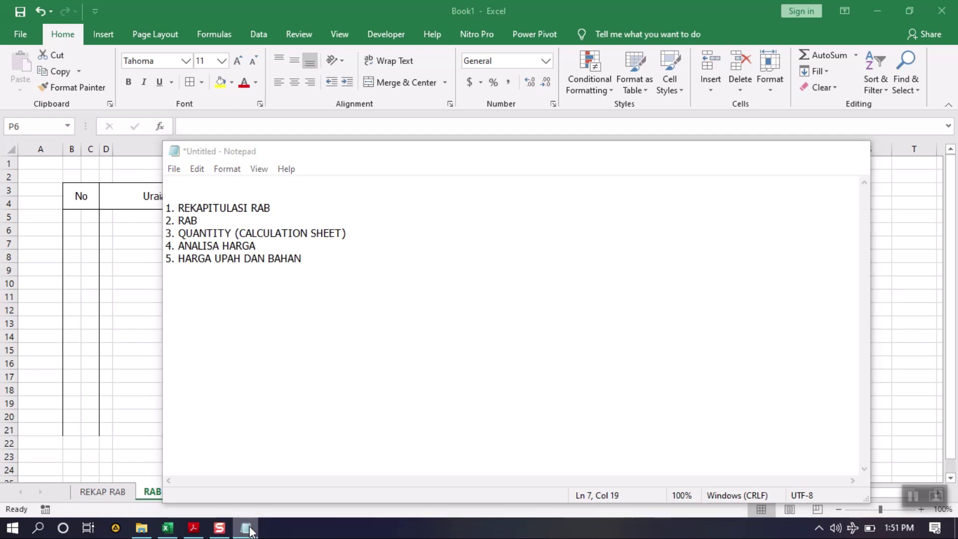
left_click(174, 363)
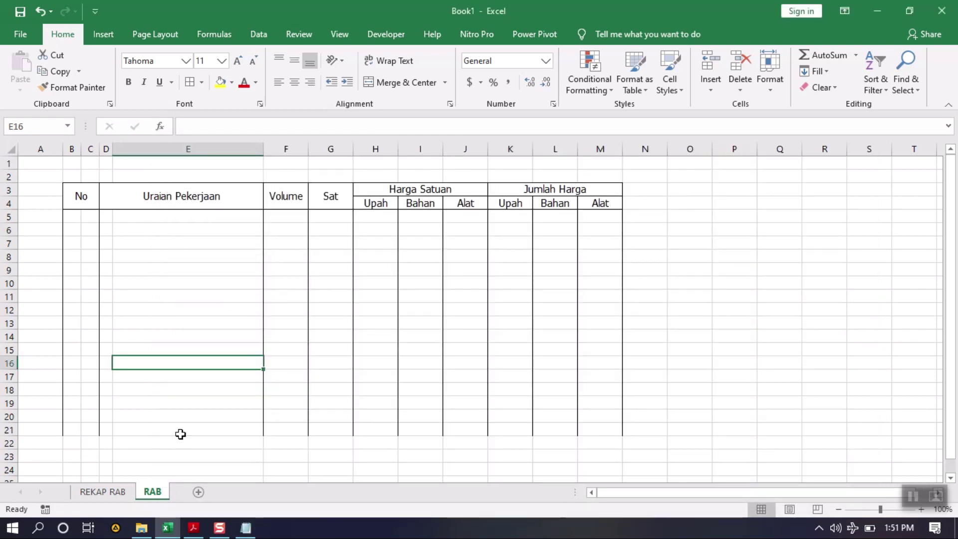
left_click(92, 194)
left_click_drag(92, 195, 195, 217)
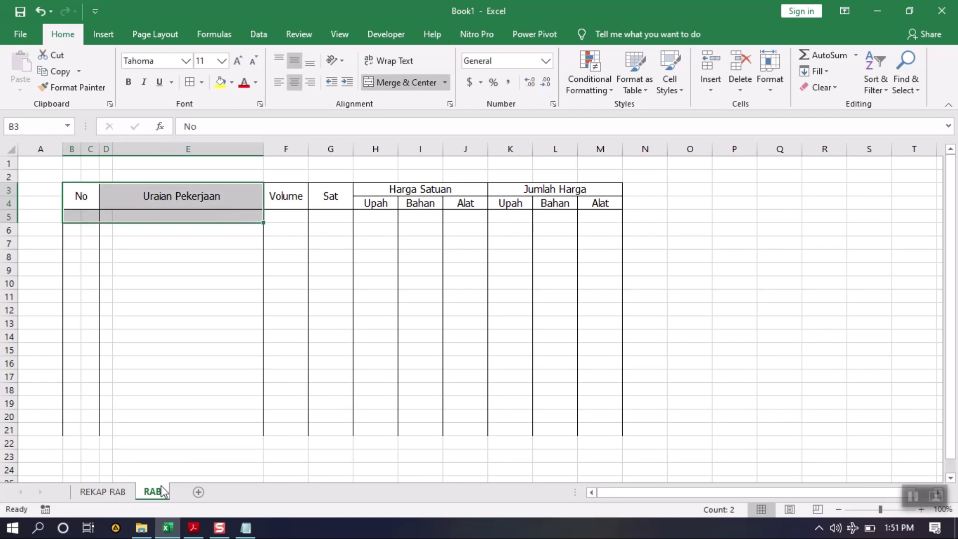
left_click(199, 494)
right_click(198, 495)
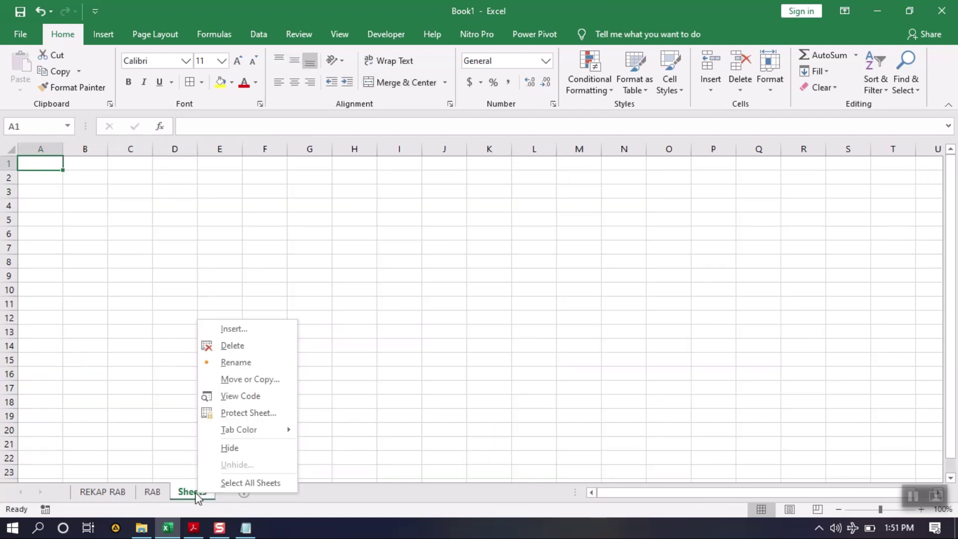
left_click(240, 364)
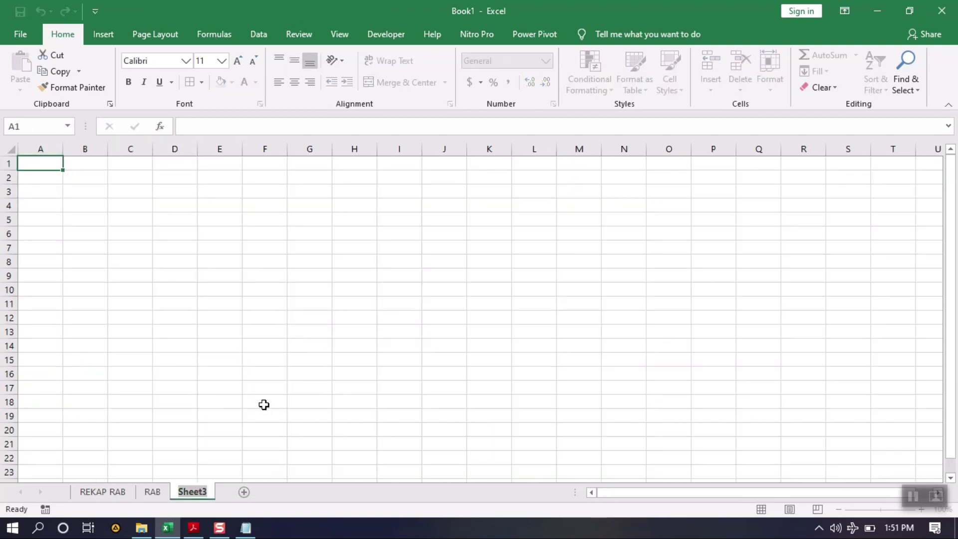
type("quant")
key("BackSpace")
key("BackSpace")
key("BackSpace")
key("BackSpace")
key("BackSpace")
type("QUANTITY")
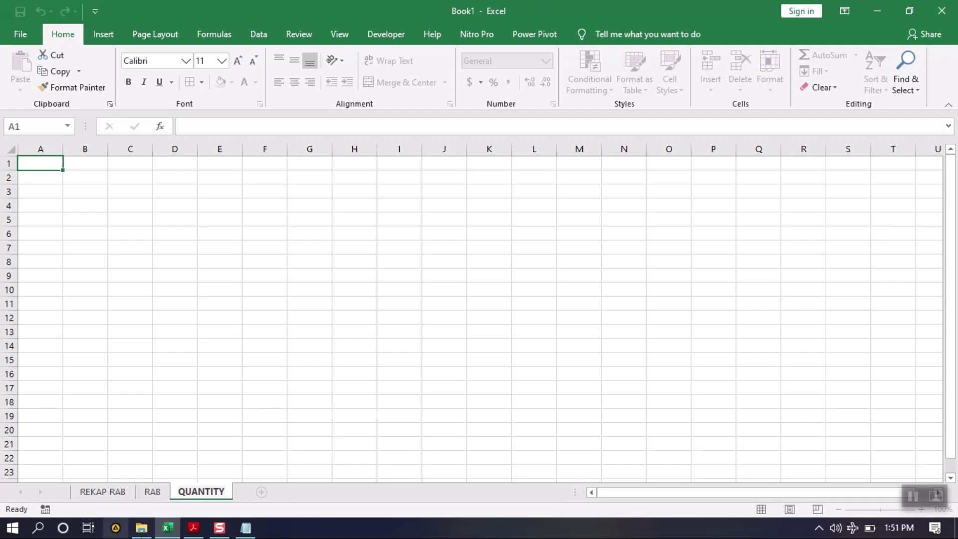
left_click_drag(192, 287, 210, 289)
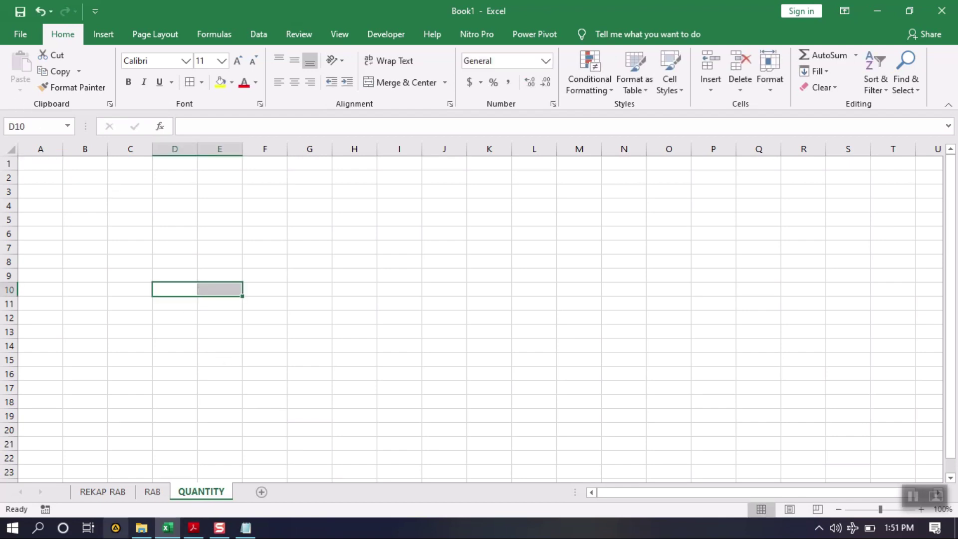
Copy the RAB table's No through Sat columns (B3:G21) to cell B4 of the QUANTITY sheet, keeping source column widths.
left_click(140, 496)
left_click_drag(85, 204, 325, 428)
key("ctrl+c")
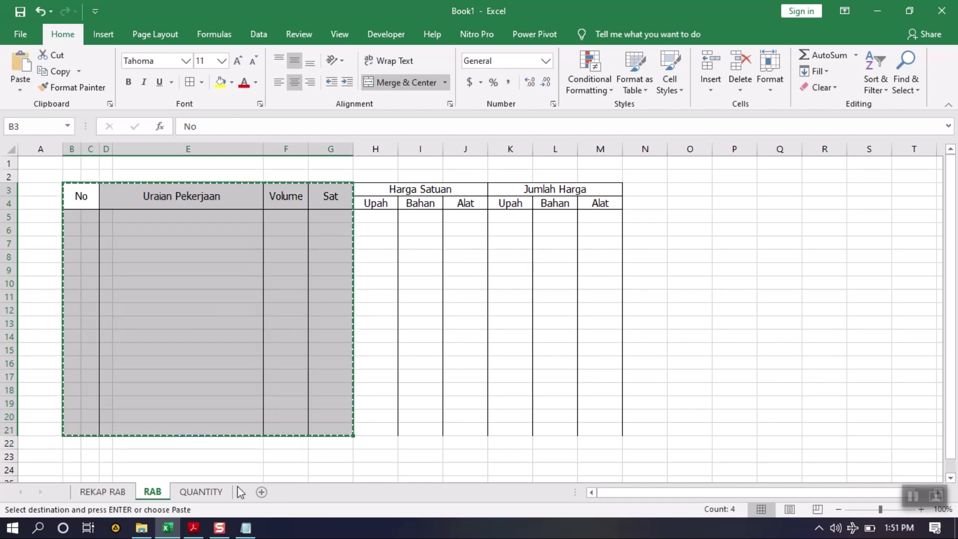
left_click(208, 492)
left_click(92, 205)
right_click(92, 206)
mouse_move(233, 280)
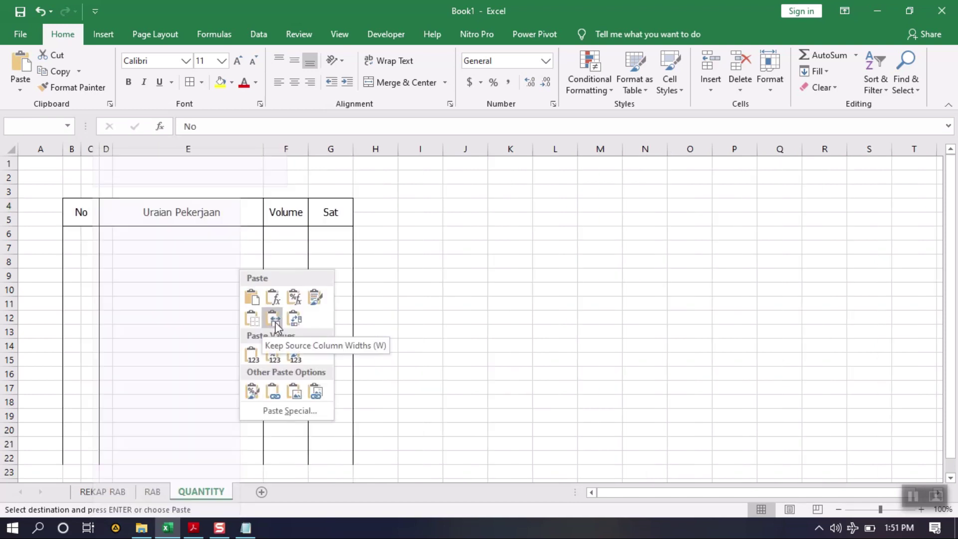
left_click(275, 325)
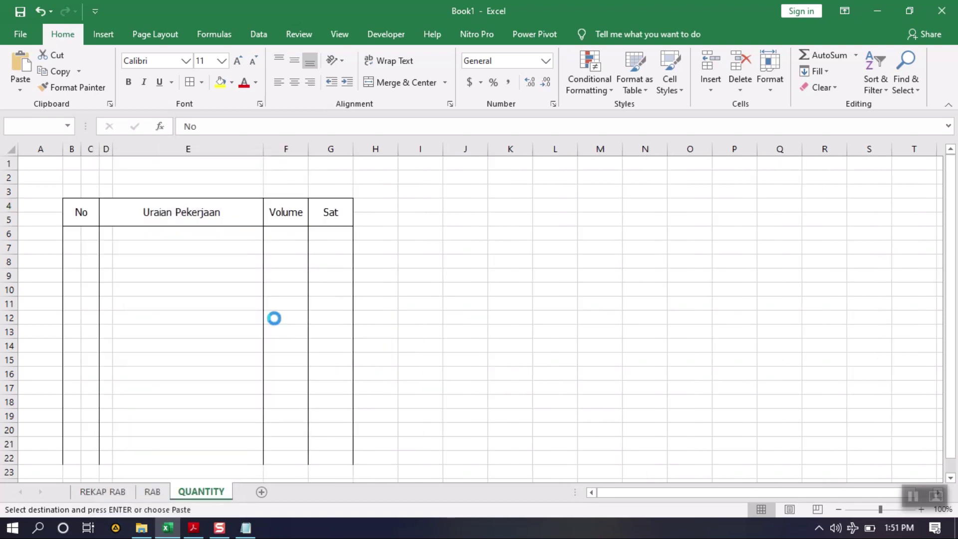
left_click(220, 449)
left_click(463, 307)
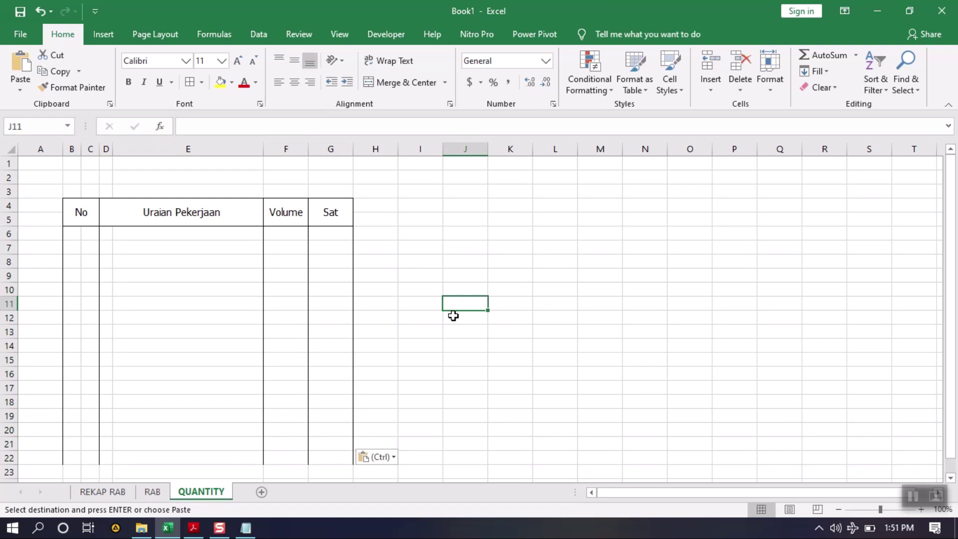
scroll(429, 325, "down", 1)
scroll(411, 336, "up", 1)
left_click(105, 388)
left_click(99, 182)
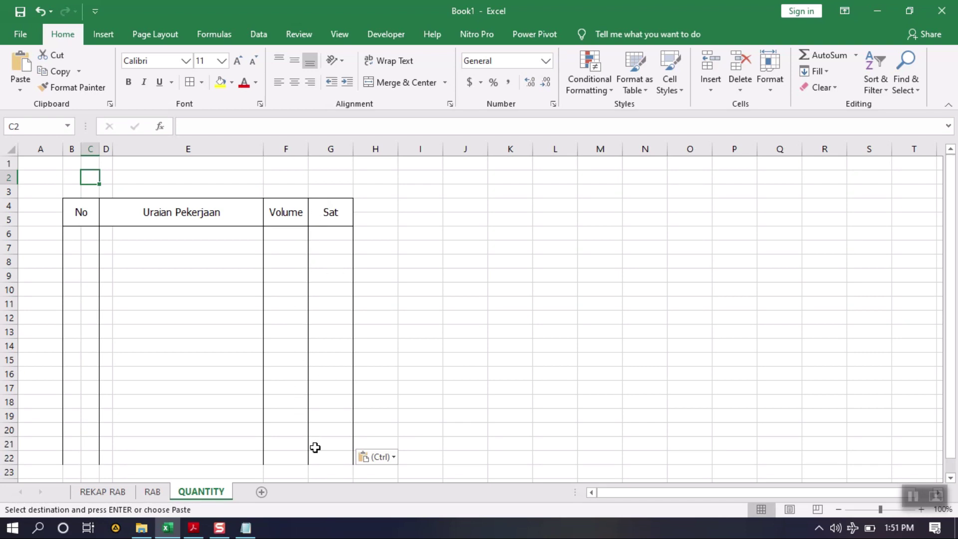
left_click(329, 279)
scroll(338, 280, "down", 8)
scroll(711, 208, "up", 8)
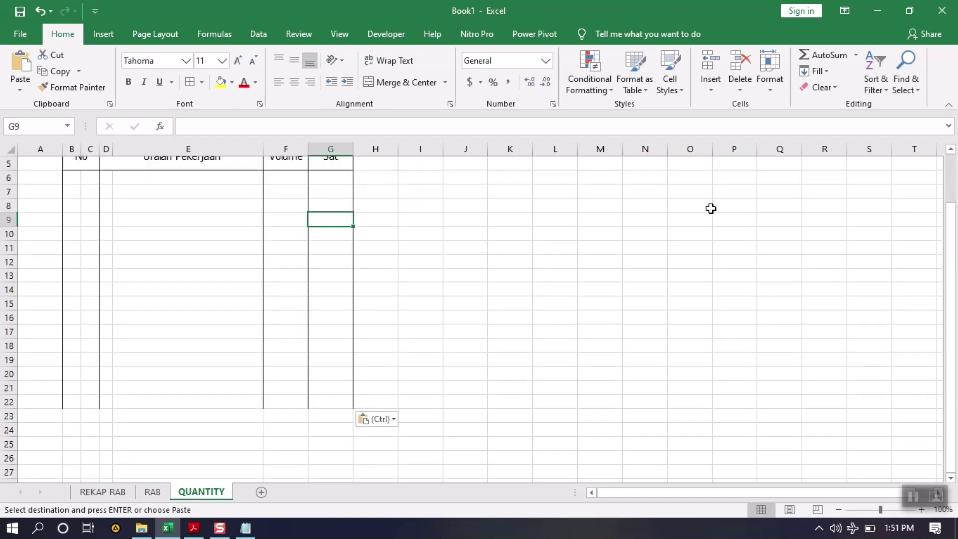
left_click_drag(433, 215, 730, 401)
scroll(698, 381, "down", 5)
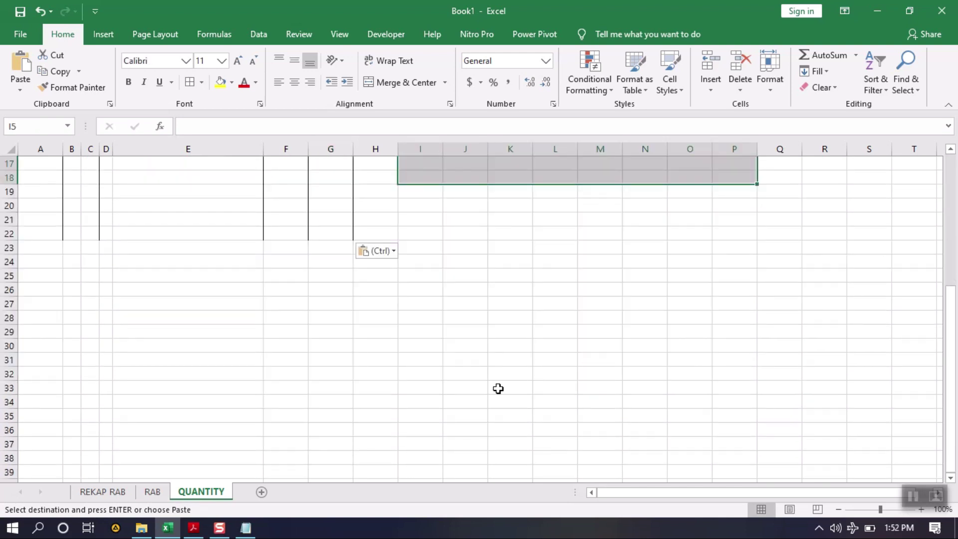
left_click_drag(498, 388, 598, 430)
scroll(591, 395, "down", 3)
scroll(591, 395, "up", 8)
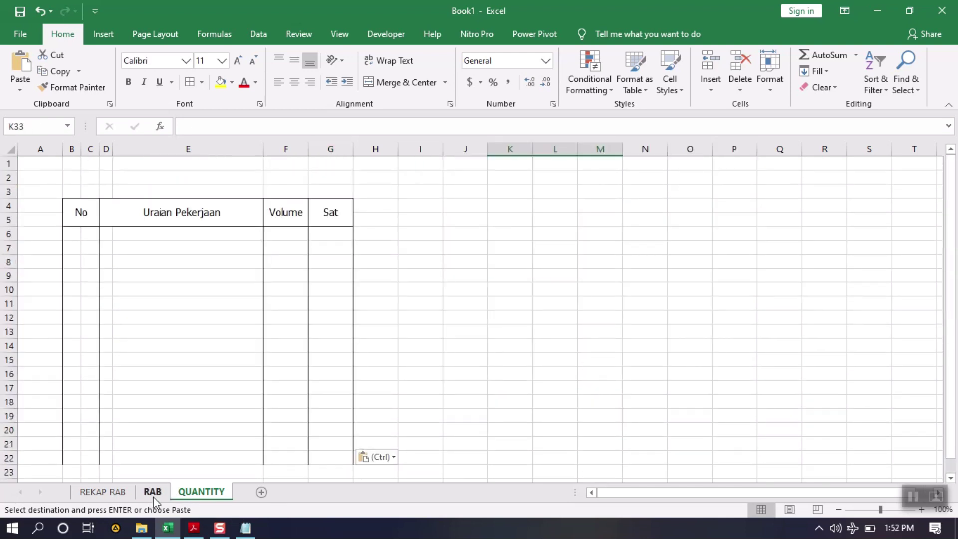
Check the sheet list in Notepad again, return to Excel, and add a new worksheet named ANALISA HARGA.
left_click(245, 529)
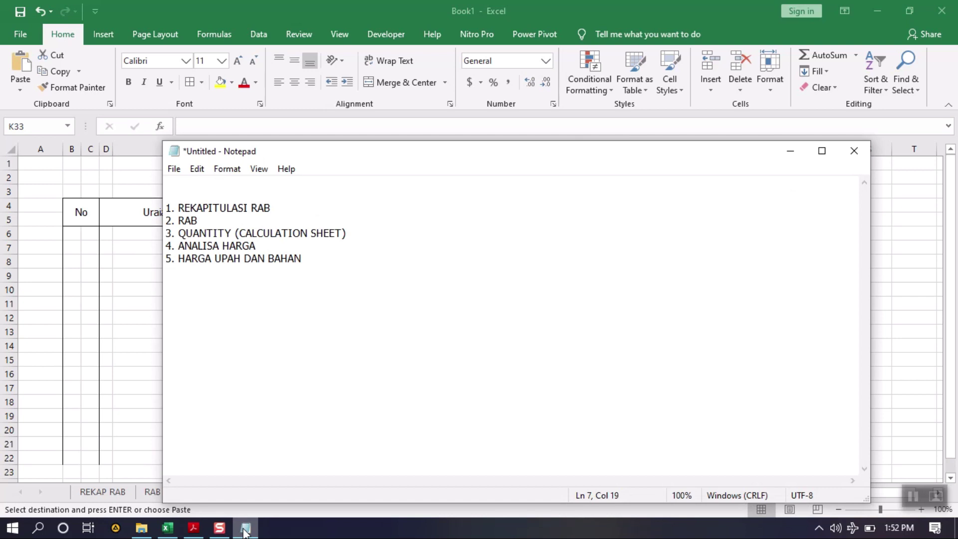
left_click(245, 530)
left_click(154, 362)
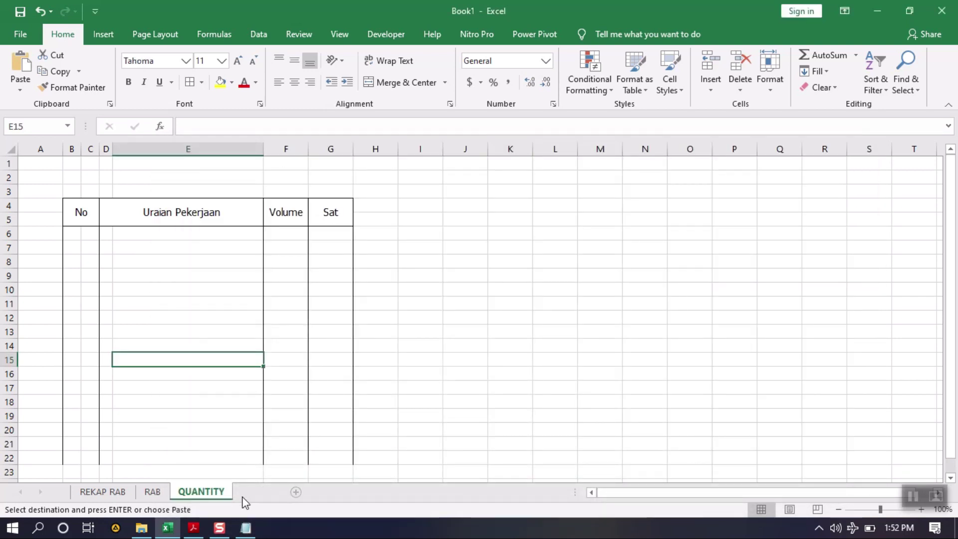
left_click(295, 492)
right_click(247, 494)
left_click(274, 365)
type("ANALISA HARGA")
left_click(391, 418)
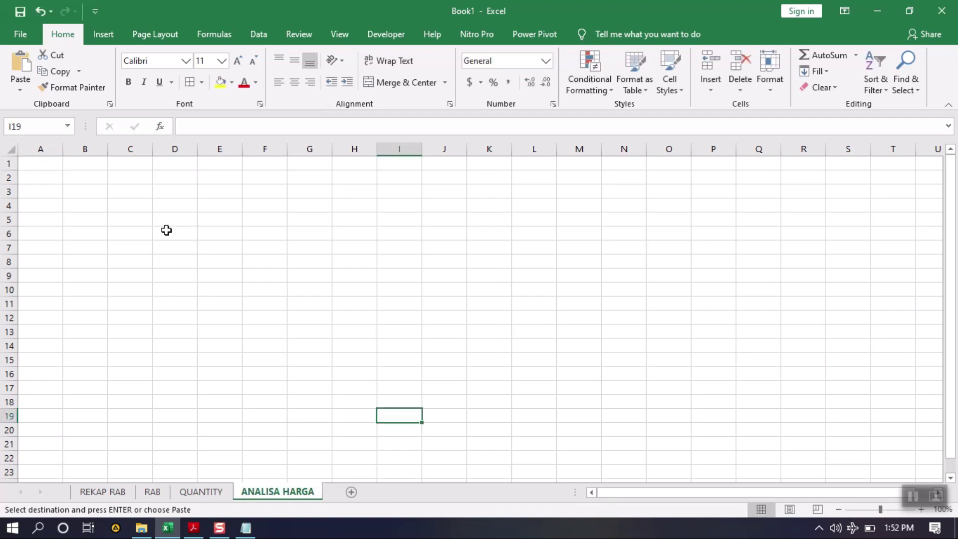
left_click(100, 183)
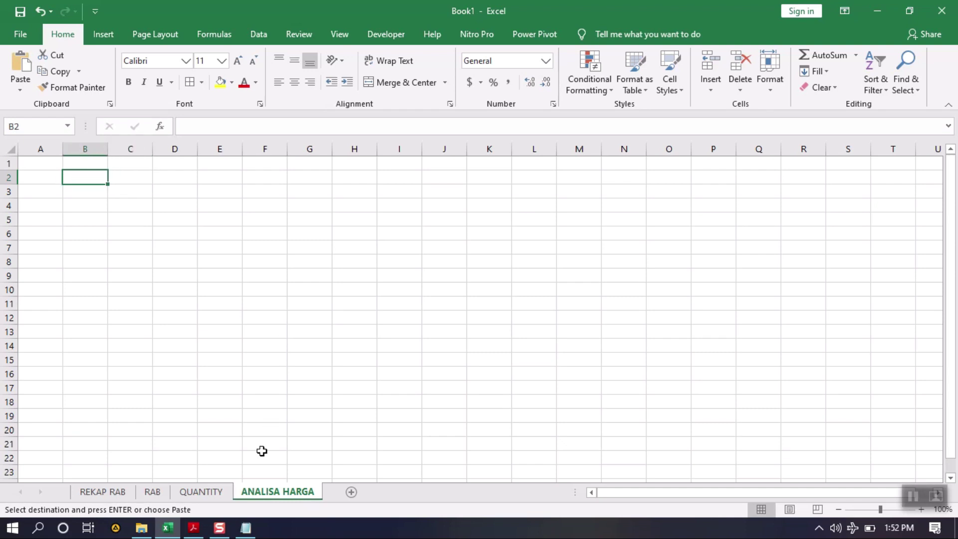
Switch to Lamp-PermenPUPR28-2016.pdf in Acrobat Reader and look back through the work item lists to the start of the AHSP Bidang Cipta Karya section.
mouse_move(196, 535)
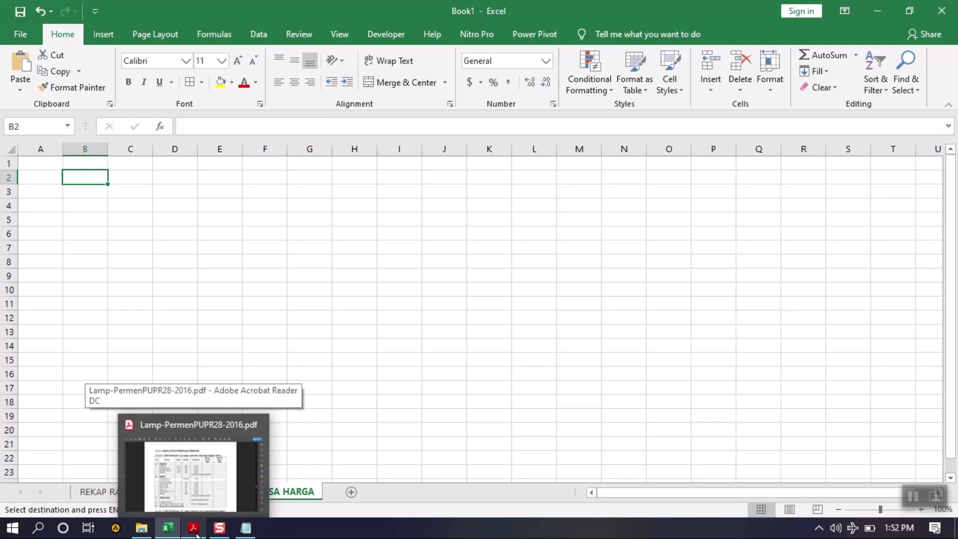
left_click(197, 535)
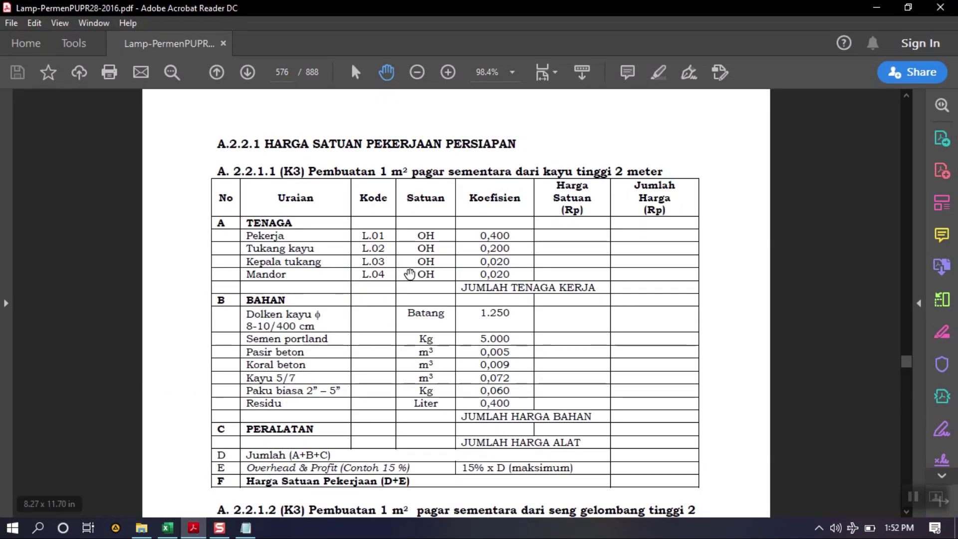
scroll(407, 274, "up", 10)
scroll(410, 274, "up", 15)
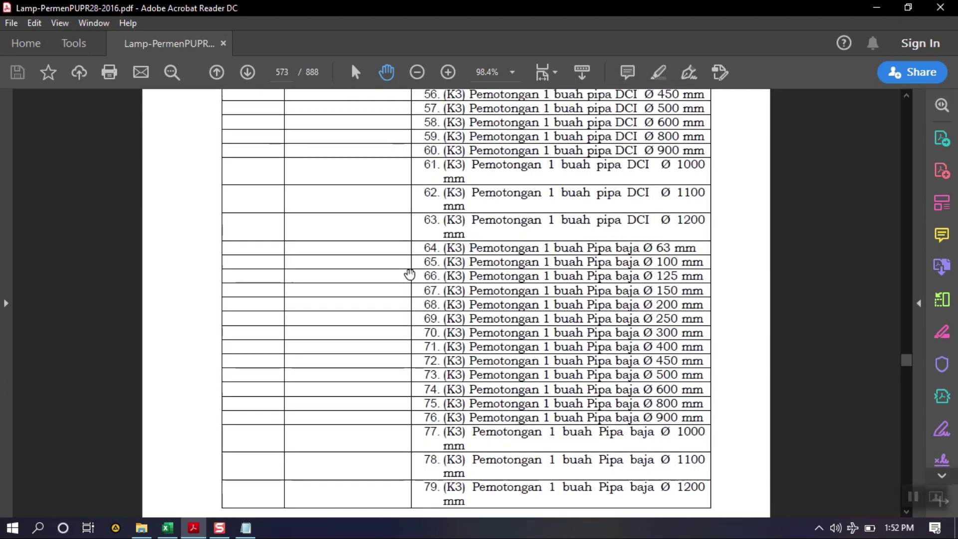
scroll(410, 274, "up", 15)
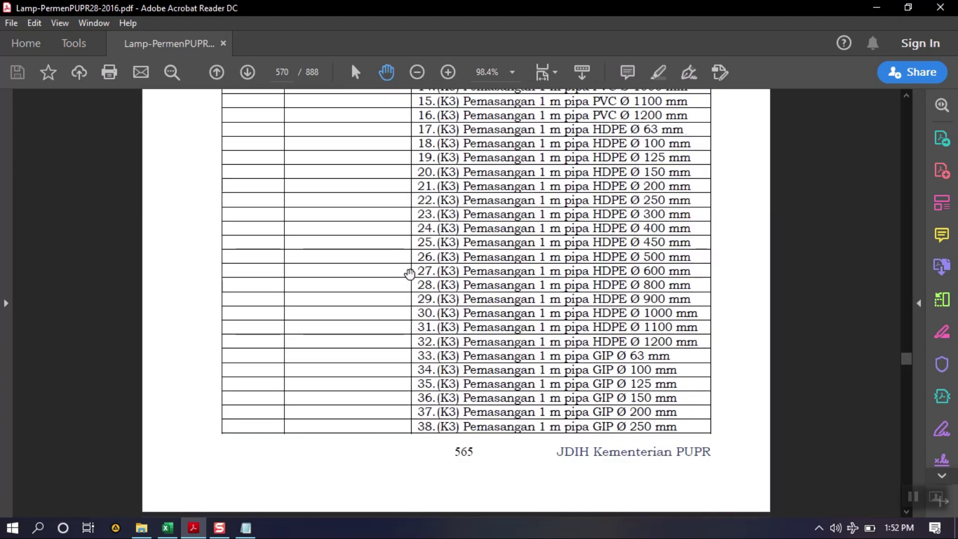
scroll(410, 274, "up", 15)
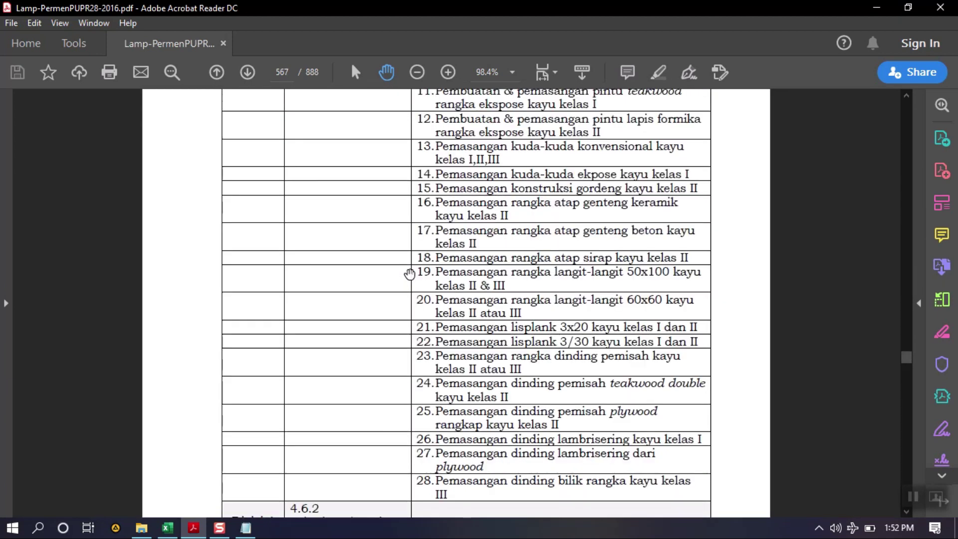
scroll(458, 264, "up", 10)
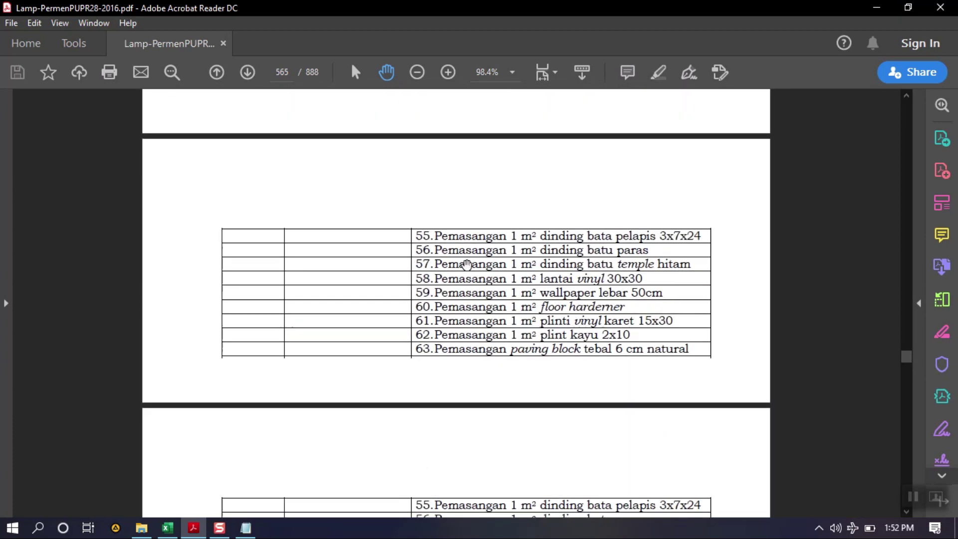
scroll(466, 264, "up", 15)
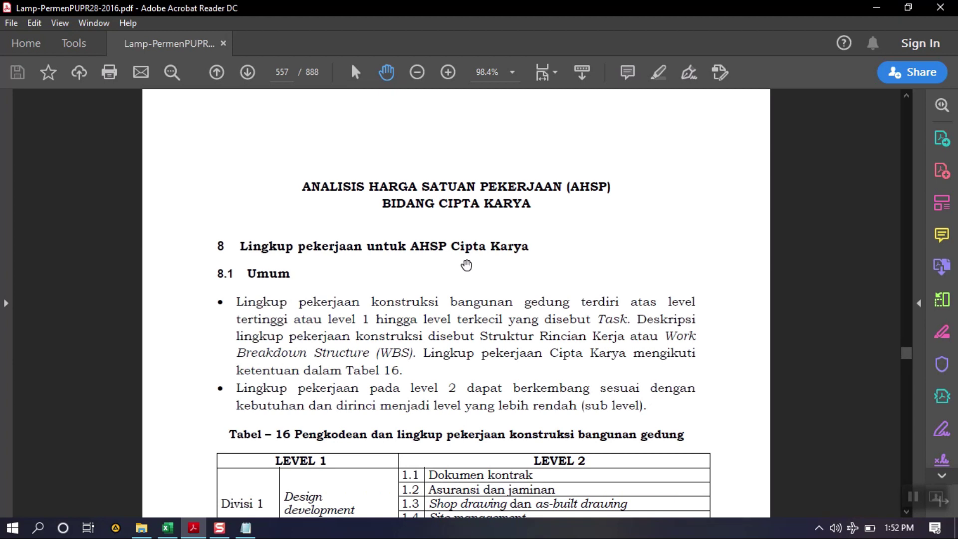
Look through the AHSP Bidang Cipta Karya section from the work item coding table to the A.2.2.1 preliminary work analyses.
scroll(467, 265, "down", 2)
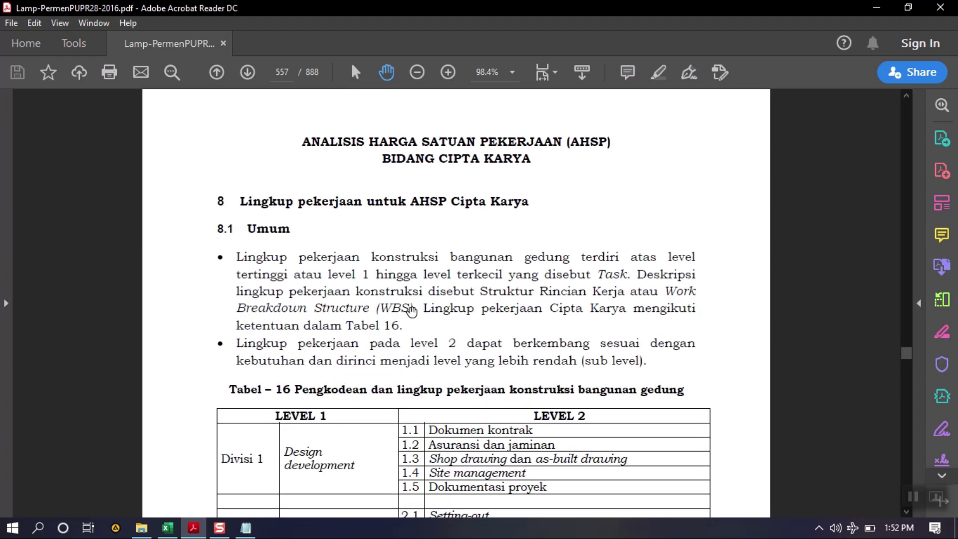
scroll(412, 311, "down", 2)
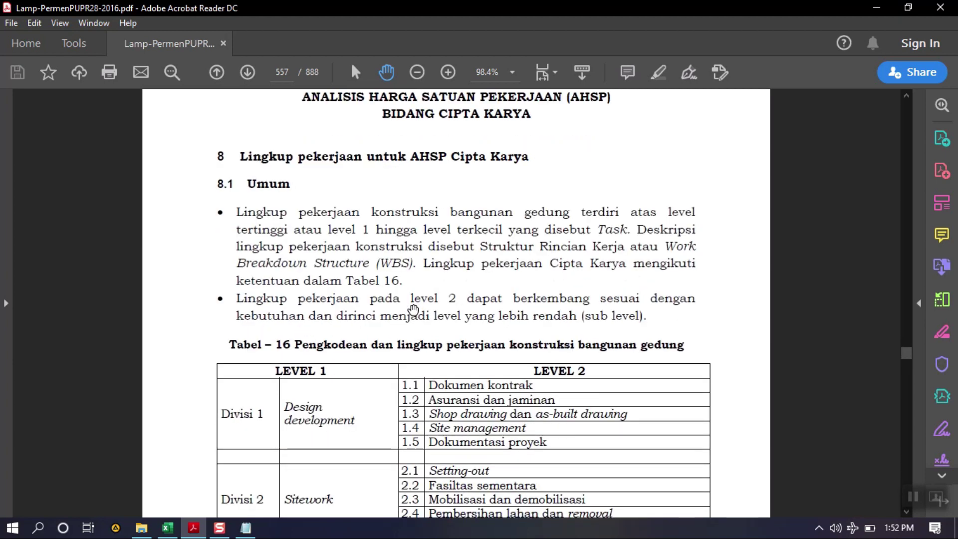
scroll(413, 311, "down", 3)
scroll(412, 309, "down", 10)
scroll(424, 305, "down", 20)
scroll(463, 257, "down", 20)
scroll(458, 257, "down", 20)
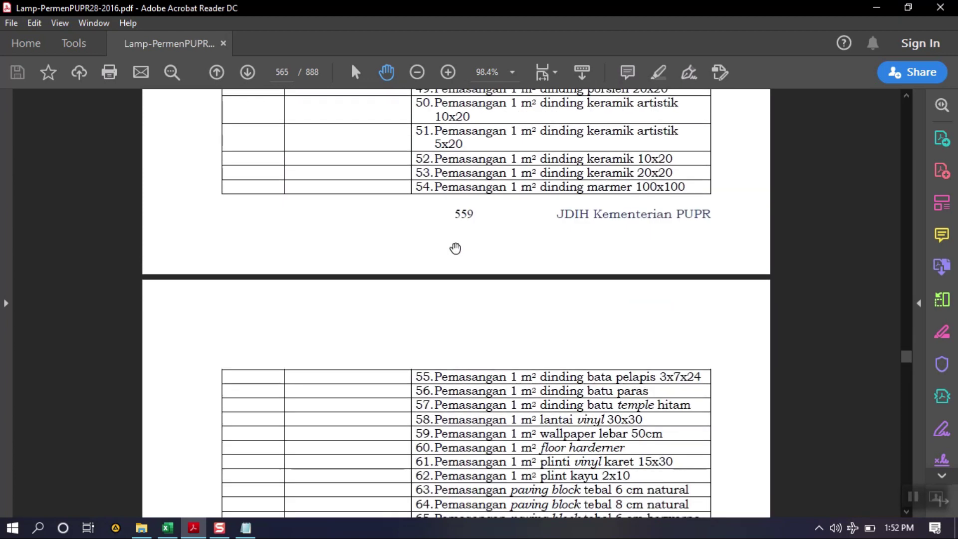
scroll(455, 248, "down", 20)
scroll(453, 246, "down", 20)
scroll(450, 244, "up", 10)
scroll(260, 239, "down", 3)
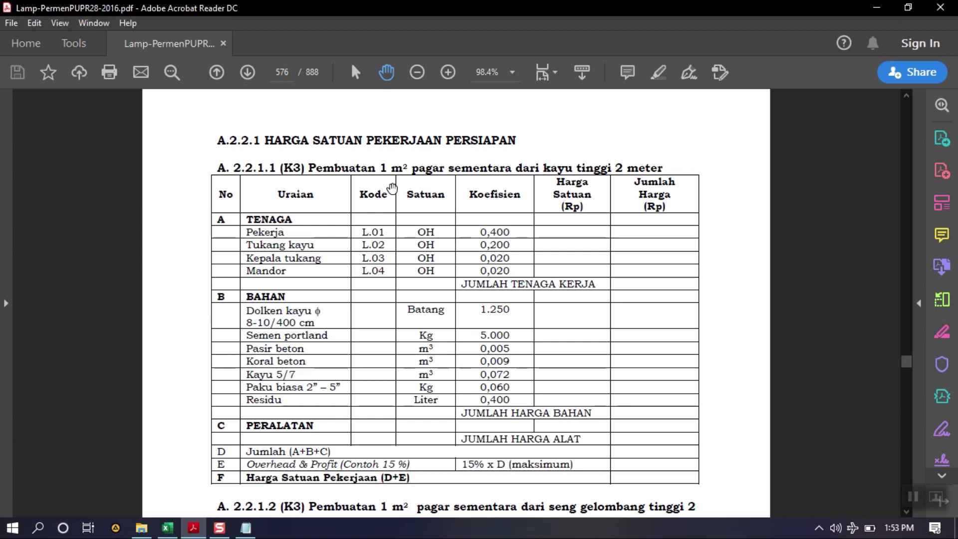
Examine the labour, material, equipment and overhead layout of the A.2.2.1.1 temporary wooden fence analysis table.
scroll(350, 225, "down", 5)
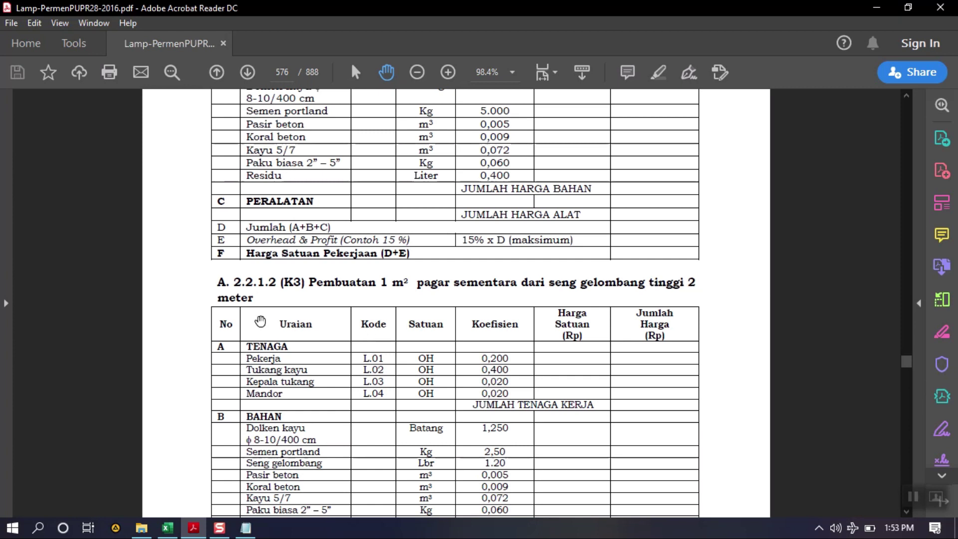
scroll(279, 304, "up", 5)
scroll(280, 285, "up", 2)
scroll(300, 275, "down", 2)
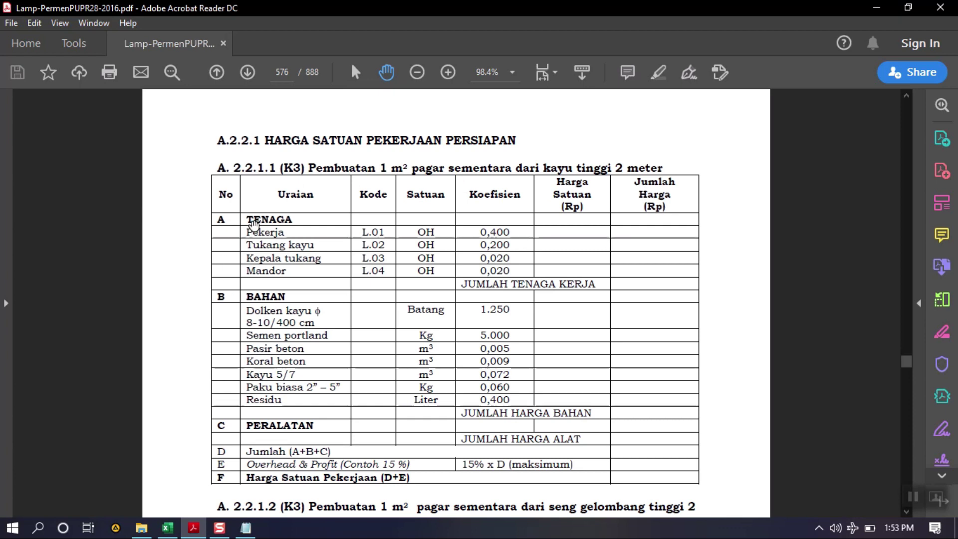
scroll(513, 208, "down", 1)
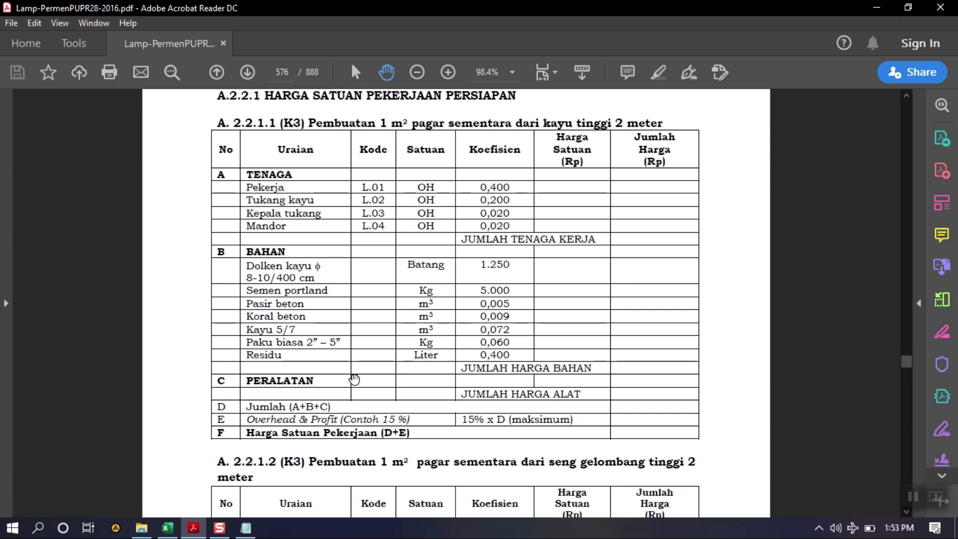
scroll(337, 388, "down", 1)
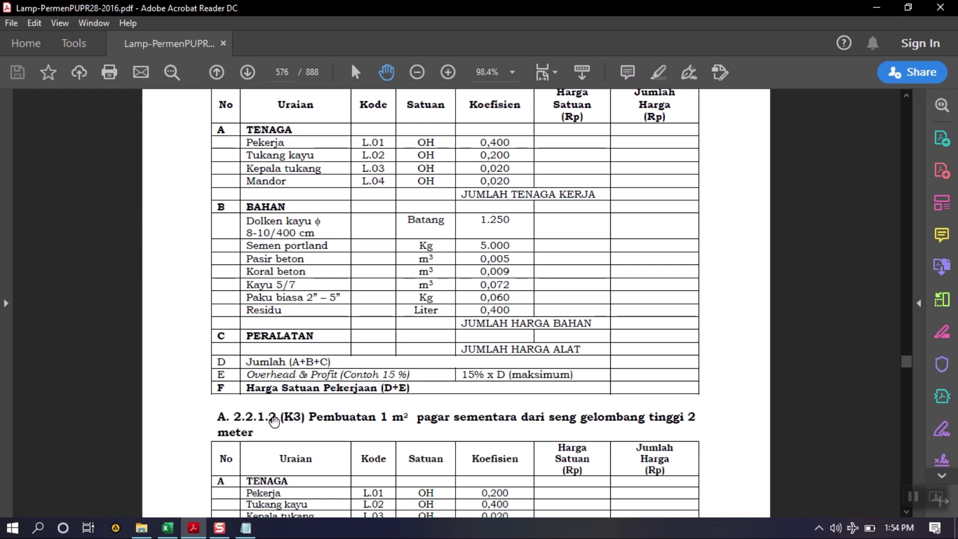
scroll(327, 362, "up", 2)
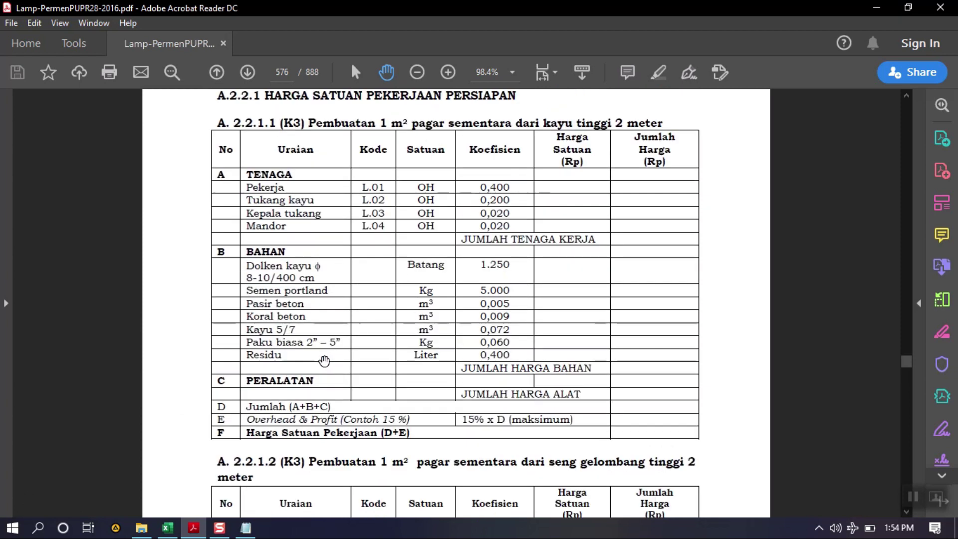
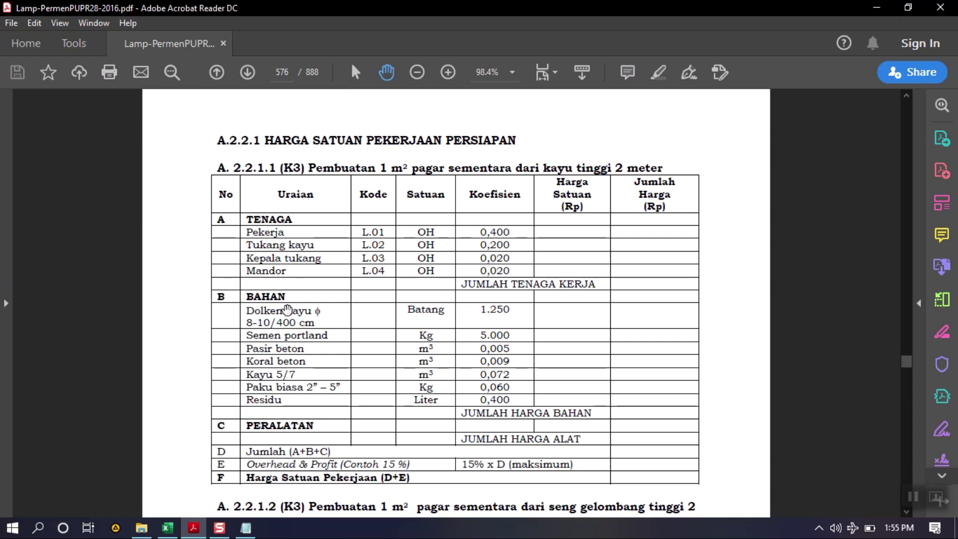
left_click_drag(288, 309, 296, 263)
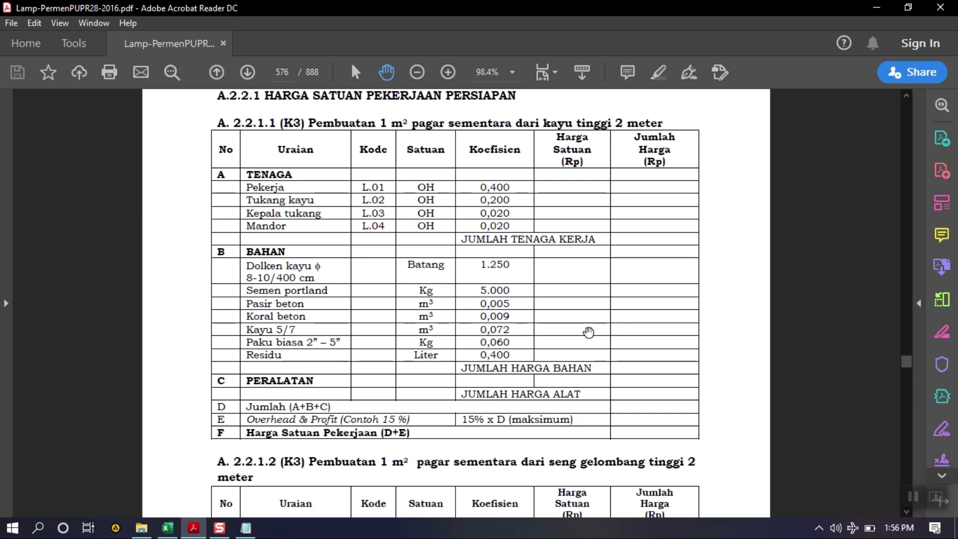
scroll(269, 274, "up", 2)
scroll(273, 270, "down", 2)
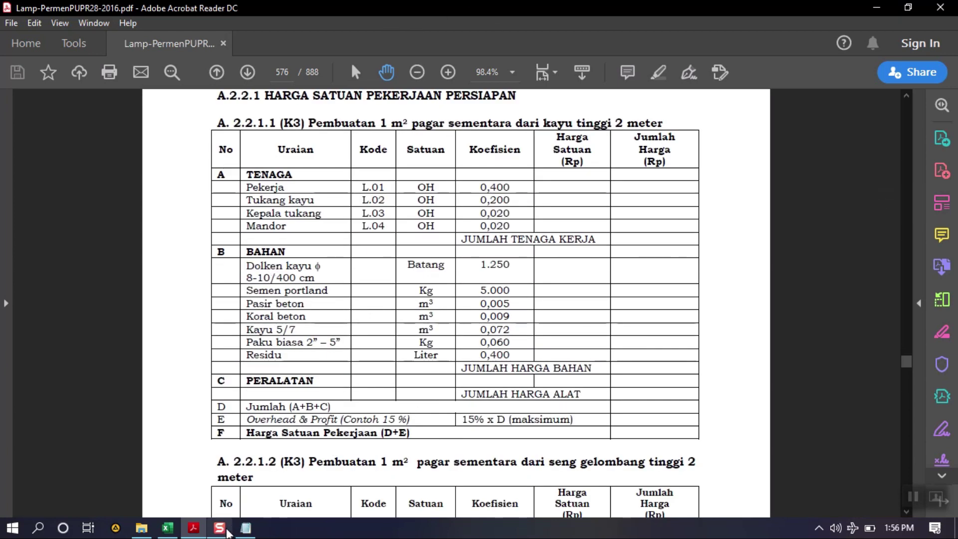
Switch to Excel and enter the heading Kode in cell B3 of the ANALISA HARGA sheet.
left_click(168, 530)
left_click(169, 531)
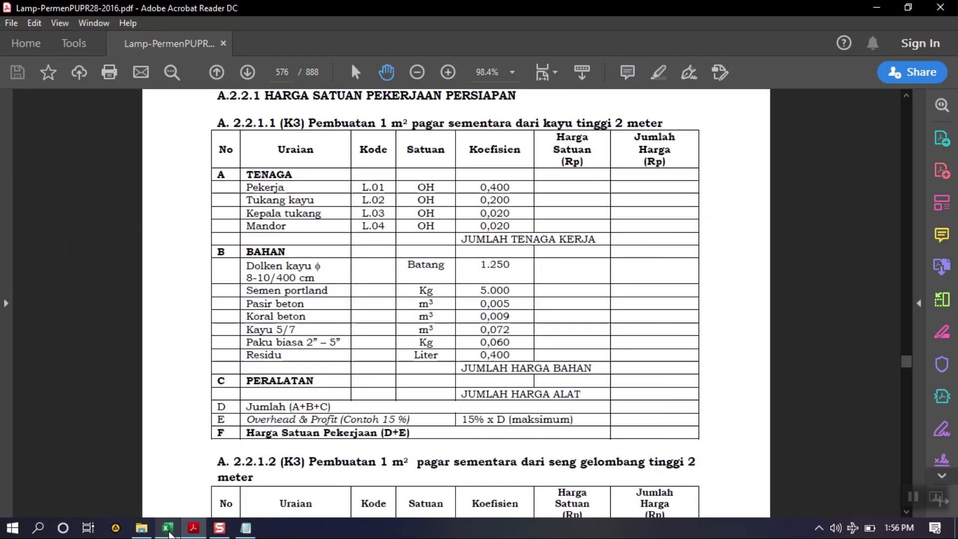
left_click(168, 531)
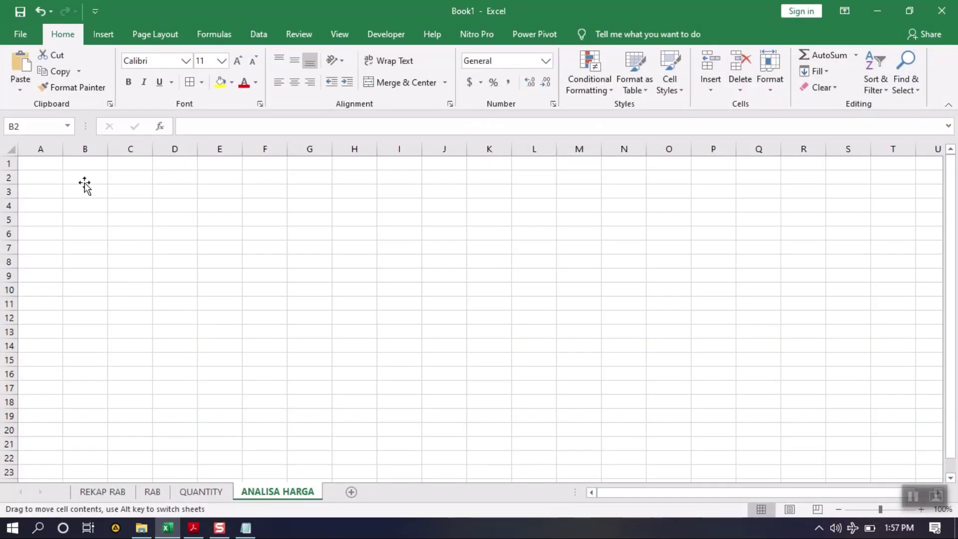
left_click(82, 195)
type("Kode")
key("Return")
key("Right")
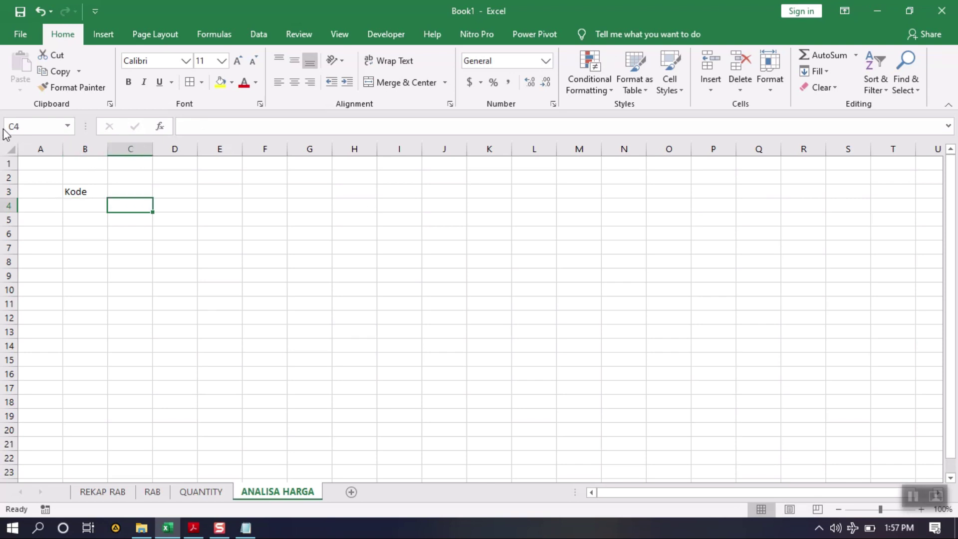
Set the font of the entire ANALISA HARGA sheet to Tahoma.
left_click(11, 149)
left_click(169, 57)
type("Tahoma")
key("Return")
left_click(94, 280)
left_click(116, 193)
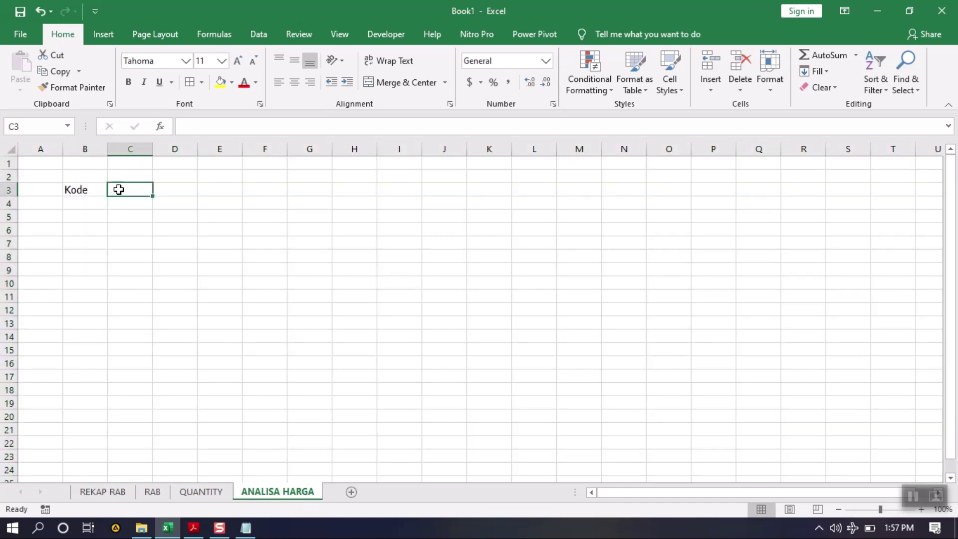
left_click(247, 532)
left_click(247, 533)
left_click(247, 532)
left_click(247, 532)
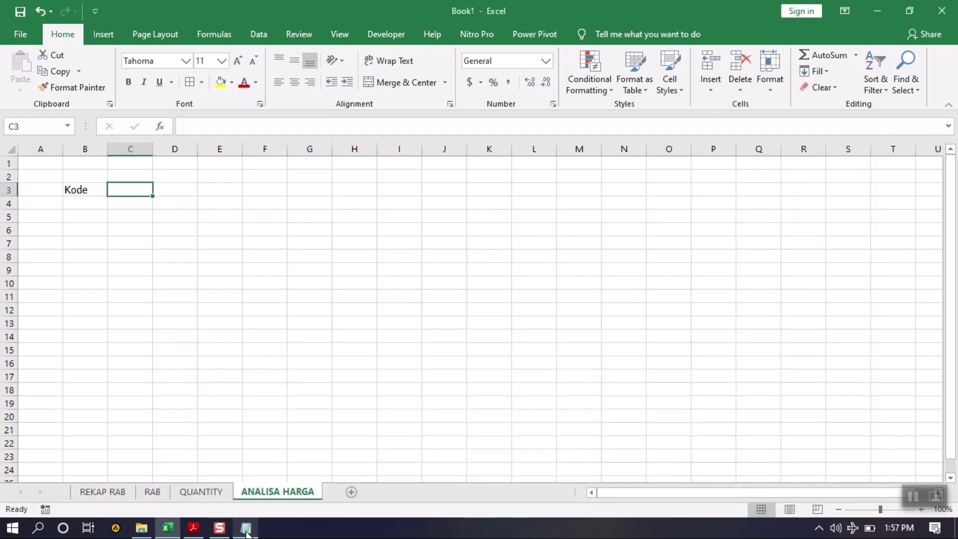
left_click(89, 189)
left_click(115, 191)
left_click(105, 191)
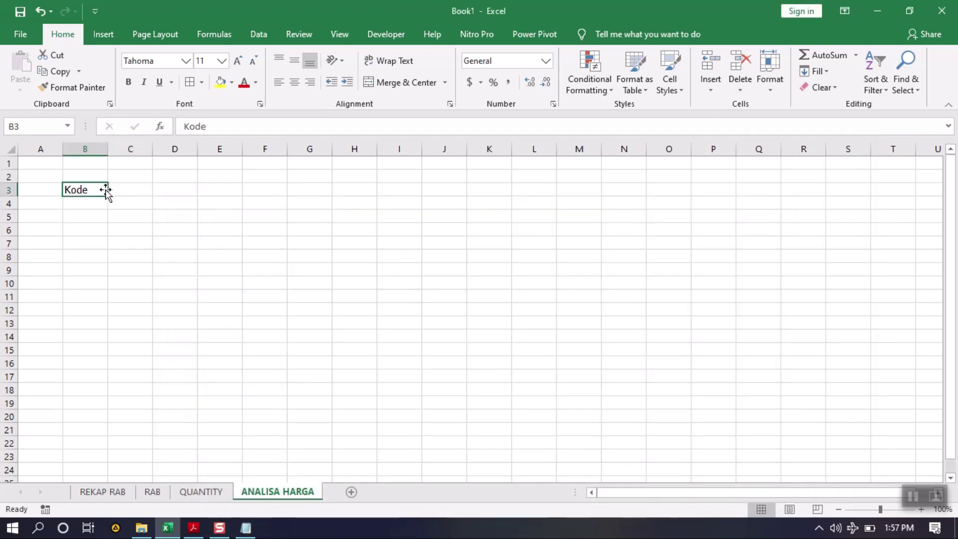
left_click(130, 191)
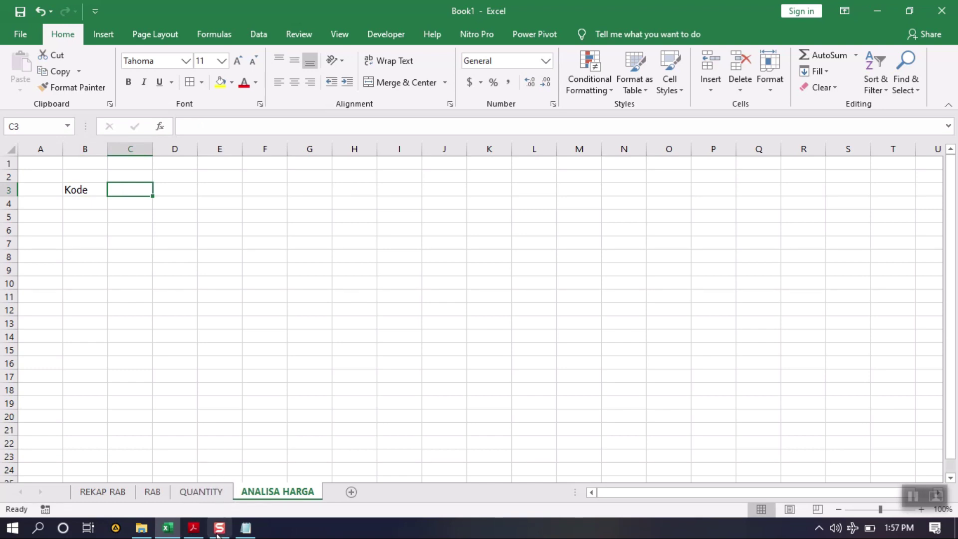
Check the A.2.2.1.1 table layout in the Acrobat Reader PDF and return to cell C3 beside the Kode heading in Excel.
left_click(190, 531)
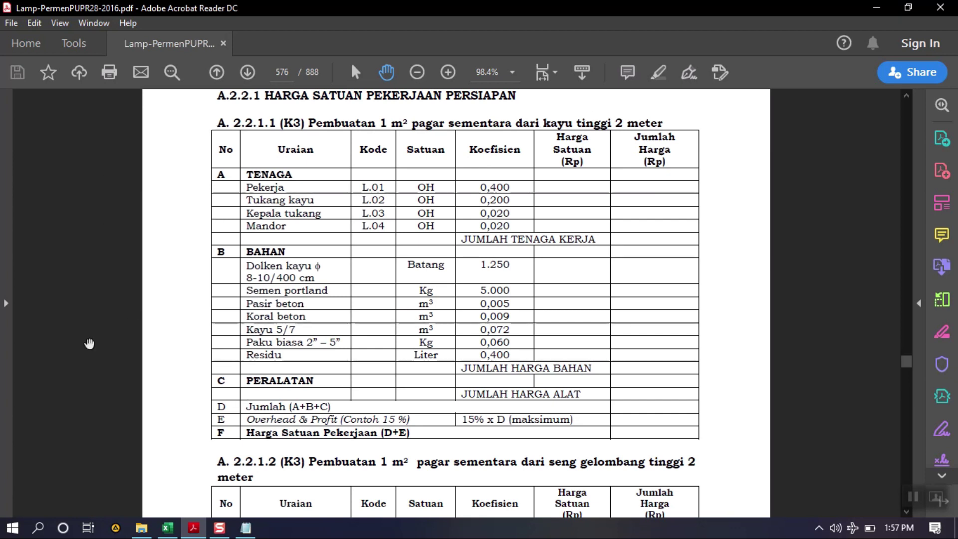
left_click(170, 529)
left_click(169, 528)
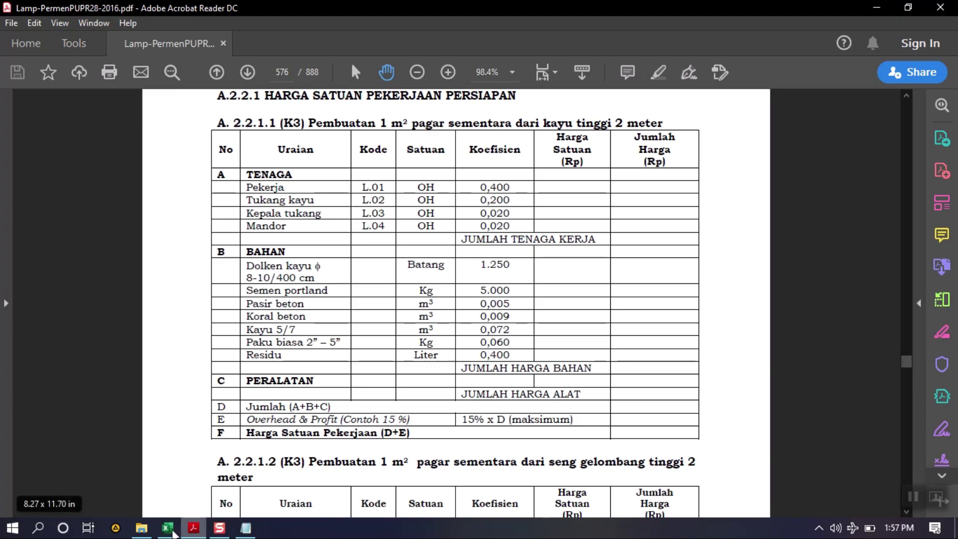
left_click(168, 528)
left_click(96, 191)
left_click(88, 226)
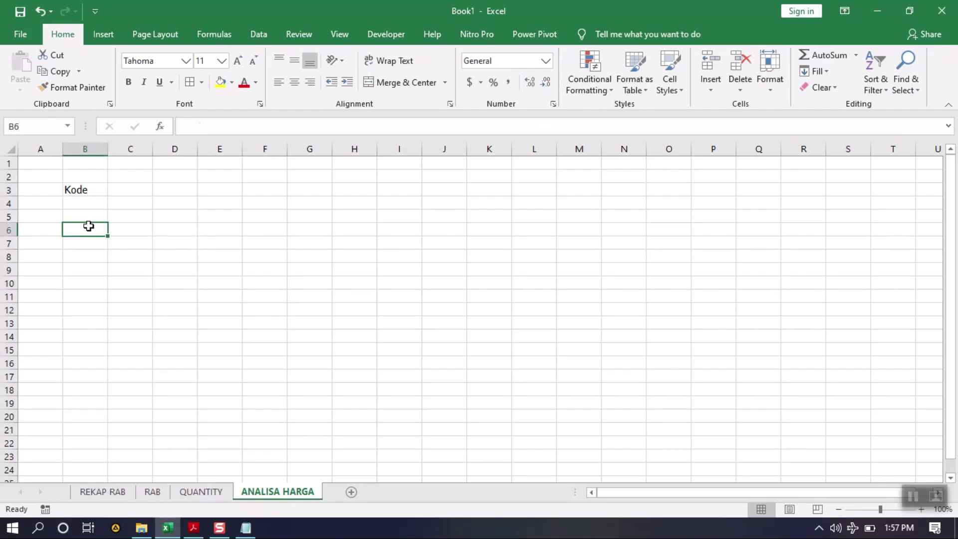
left_click(85, 187)
left_click(124, 190)
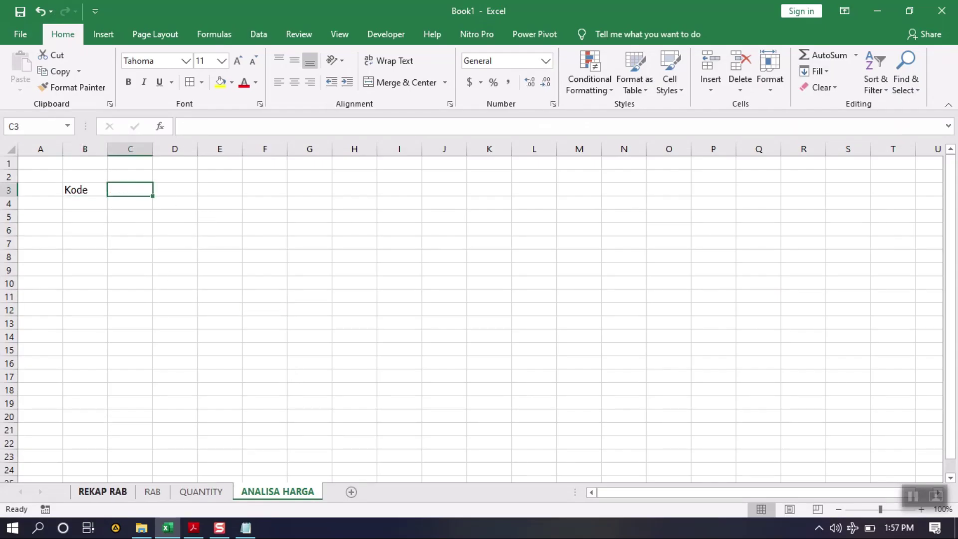
left_click(194, 528)
left_click(194, 529)
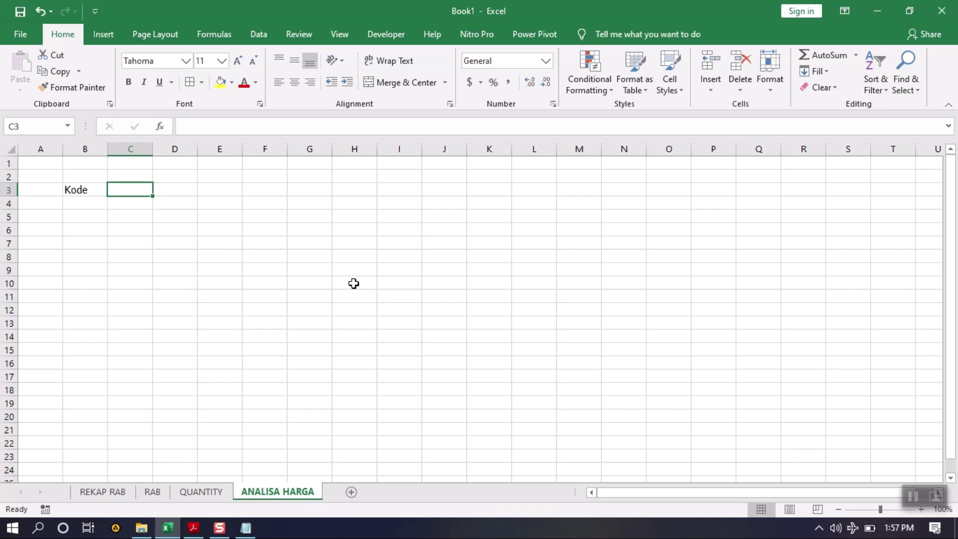
type("Uraian Pekerjaan")
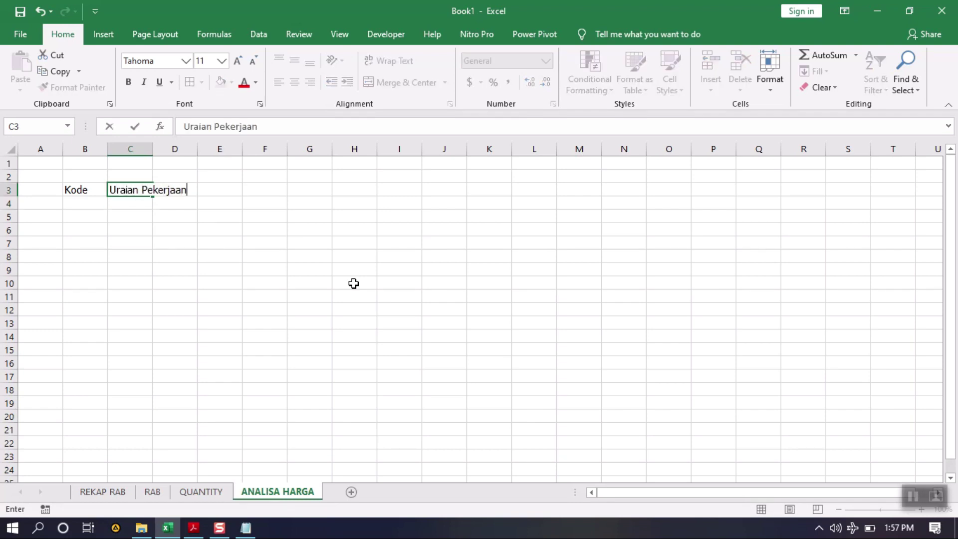
key("Return")
key("Up")
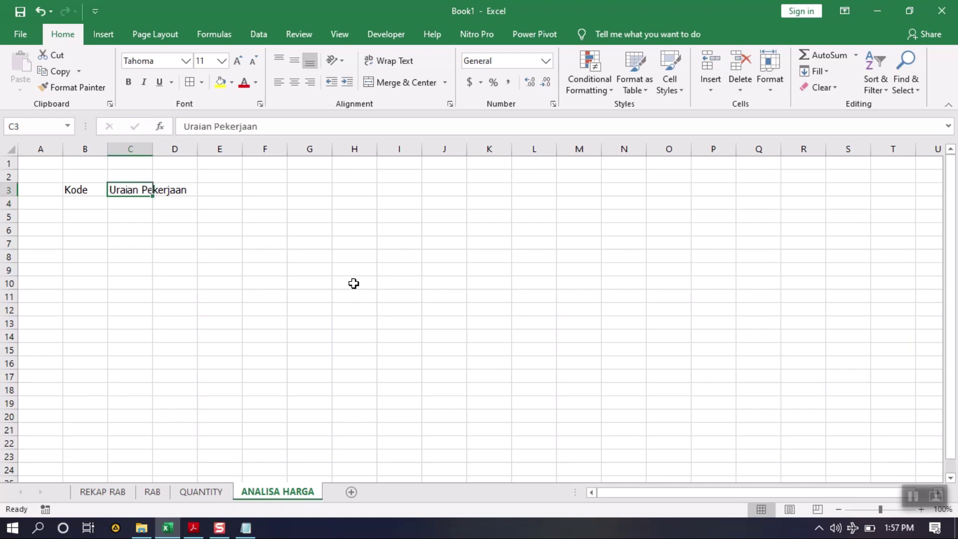
key("Delete")
key("Up")
key("Up")
key("Down")
key("Down")
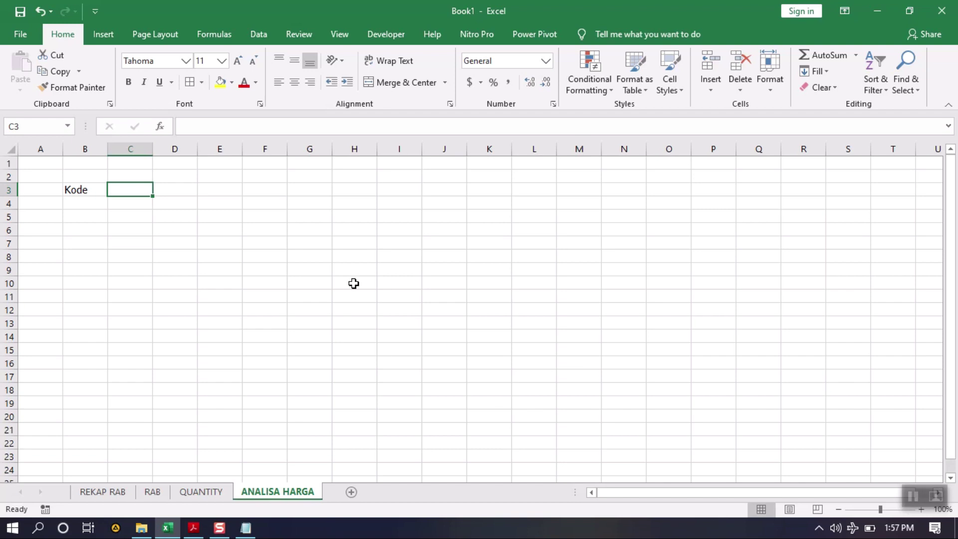
type("Ura")
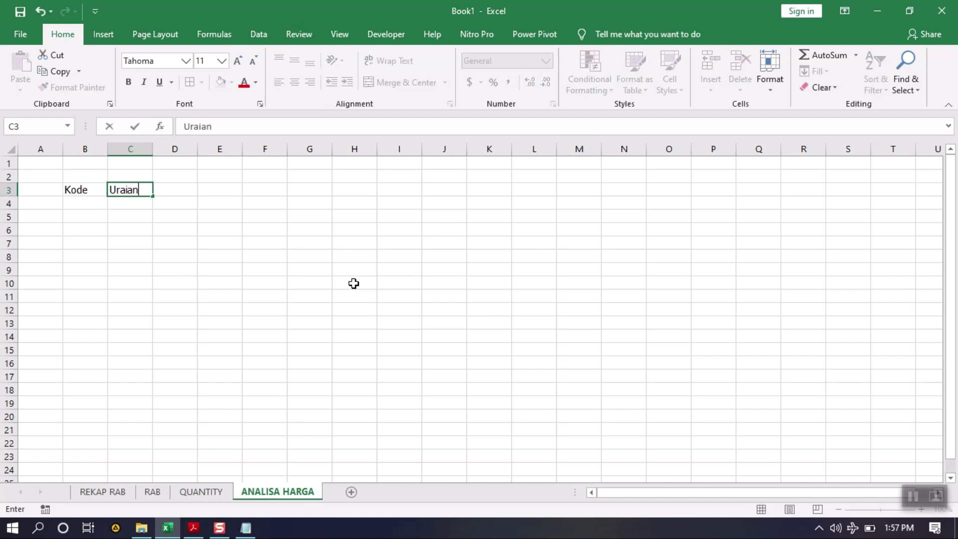
type("ia")
key("BackSpace")
key("BackSpace")
key("BackSpace")
key("BackSpace")
key("BackSpace")
key("Return")
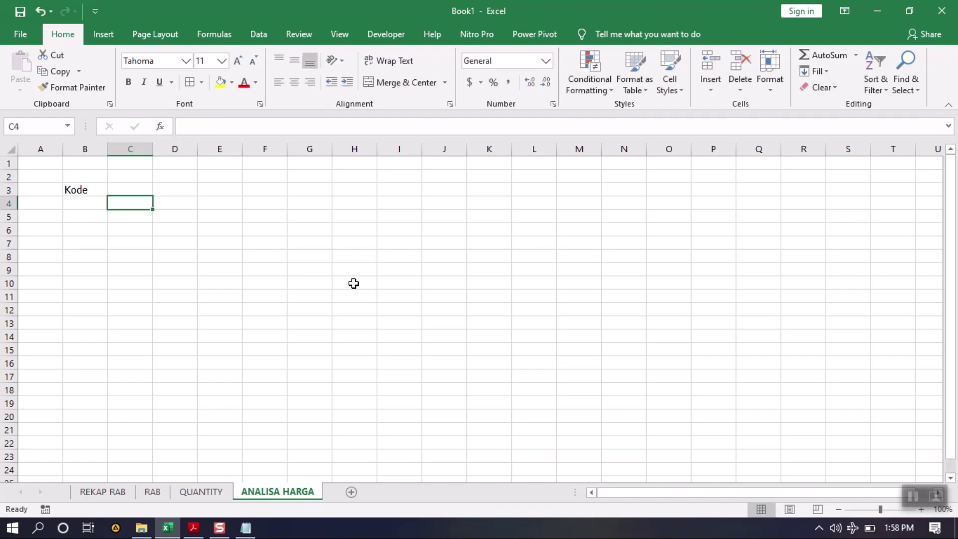
Check the analysis code in the Acrobat Reader PDF, return to Excel, and enter A.2.2.1.1 in cell B4 under Kode.
left_click(83, 190)
left_click(118, 199)
left_click(196, 530)
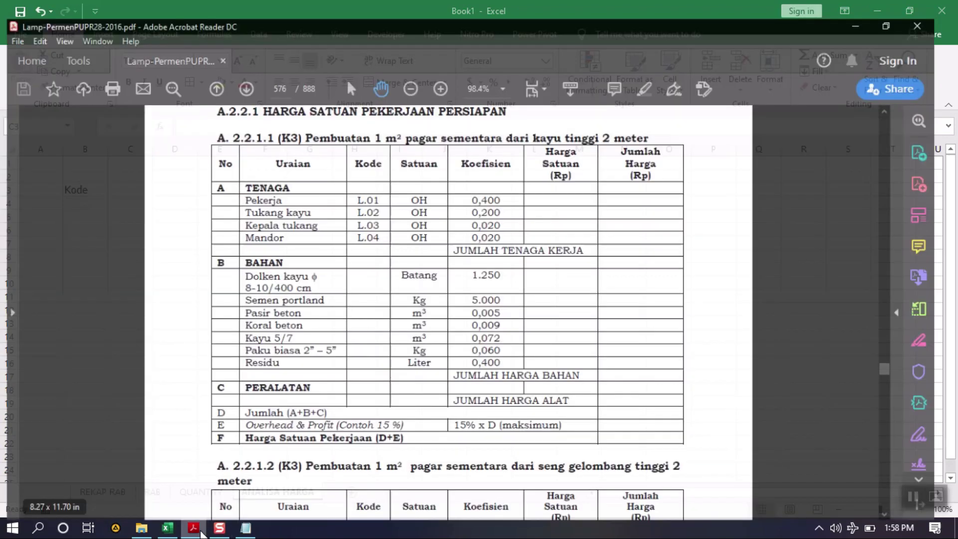
left_click(168, 528)
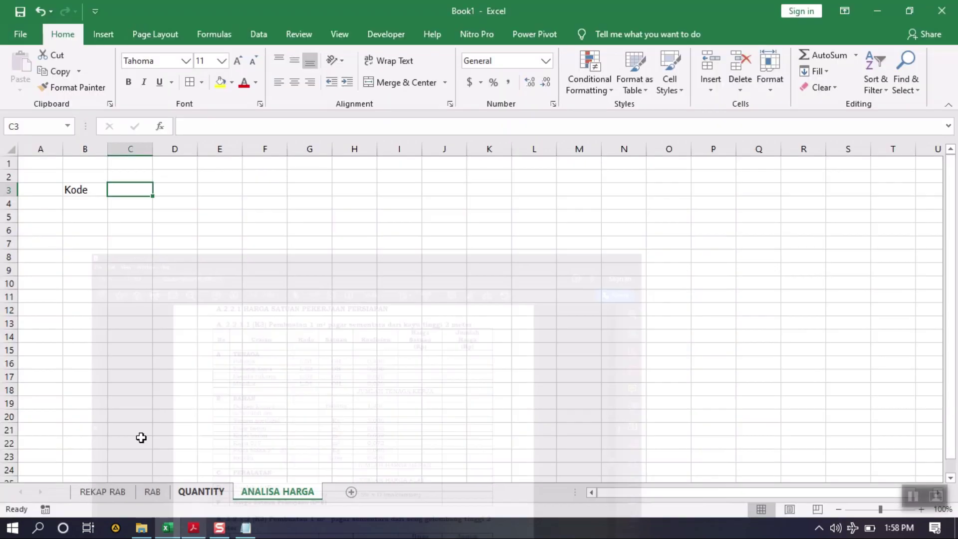
left_click(80, 204)
type("A")
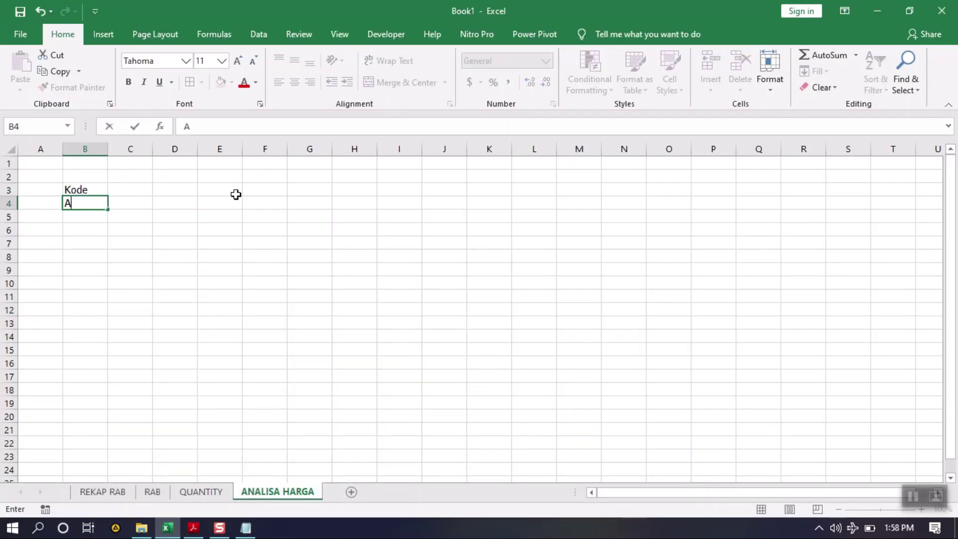
type(".2.2.1.1")
key("Return")
Arrange the Excel workbook and the Lamp-PermenPUPR28-2016.pdf window side by side, with Excel on the left half.
left_click(225, 493)
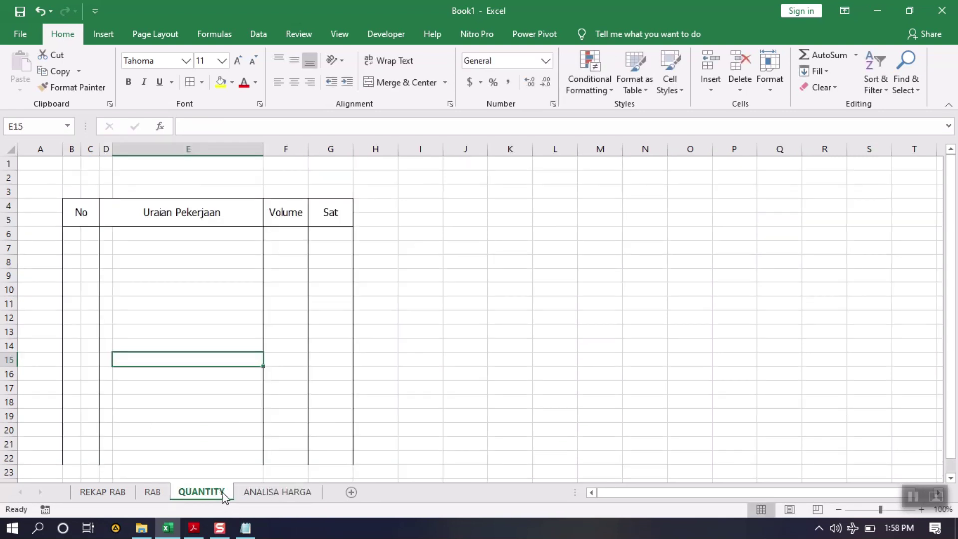
left_click(251, 493)
left_click(193, 535)
left_click(193, 534)
left_click_drag(321, 2, 1, 247)
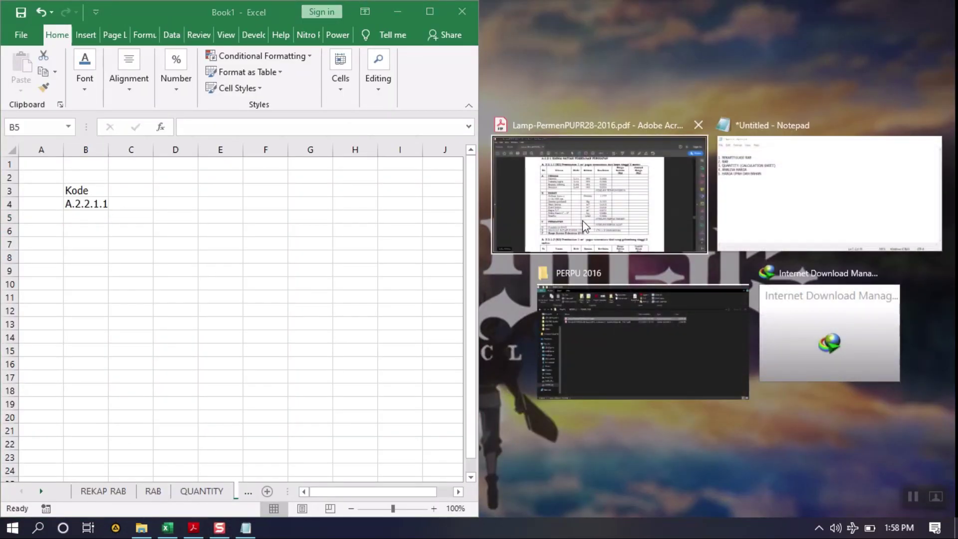
left_click(583, 221)
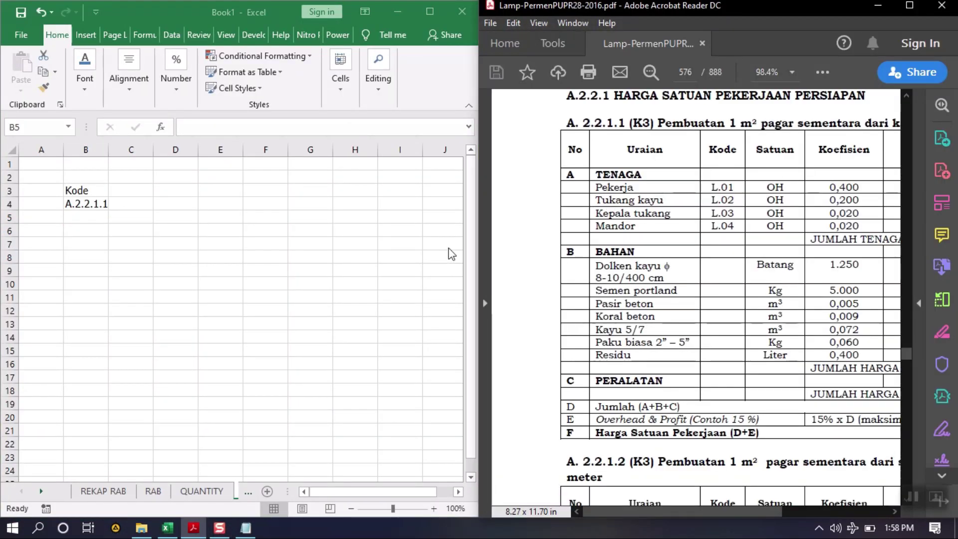
Move the Excel and PDF windows out of place and restore them side by side, with Excel on the left half.
left_click(127, 200)
left_click(126, 203)
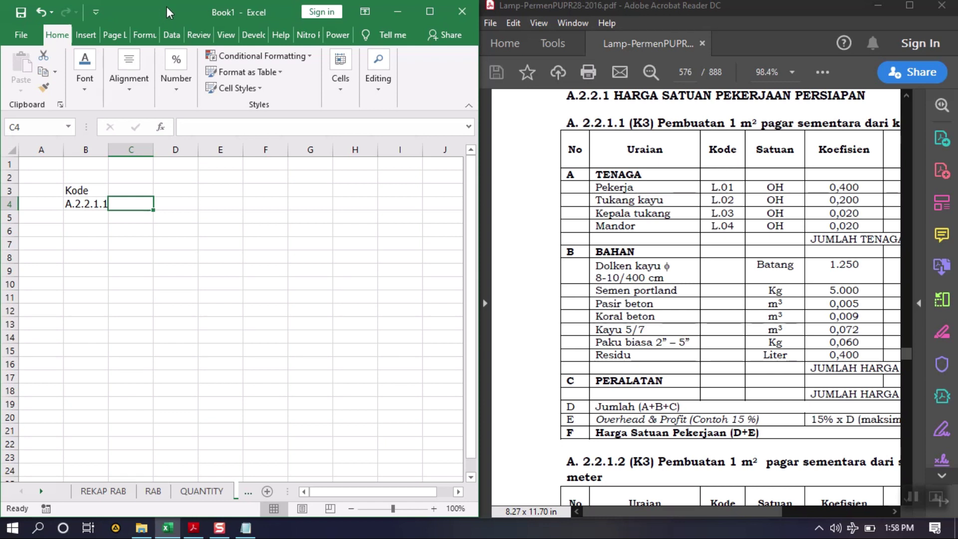
left_click_drag(126, 13, 0, 0)
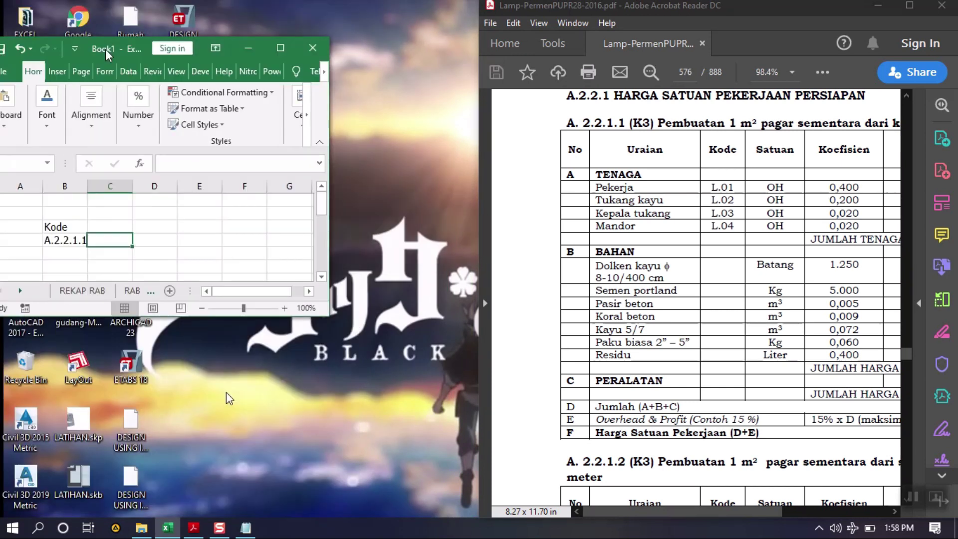
left_click_drag(755, 10, 957, 0)
key("super+Down")
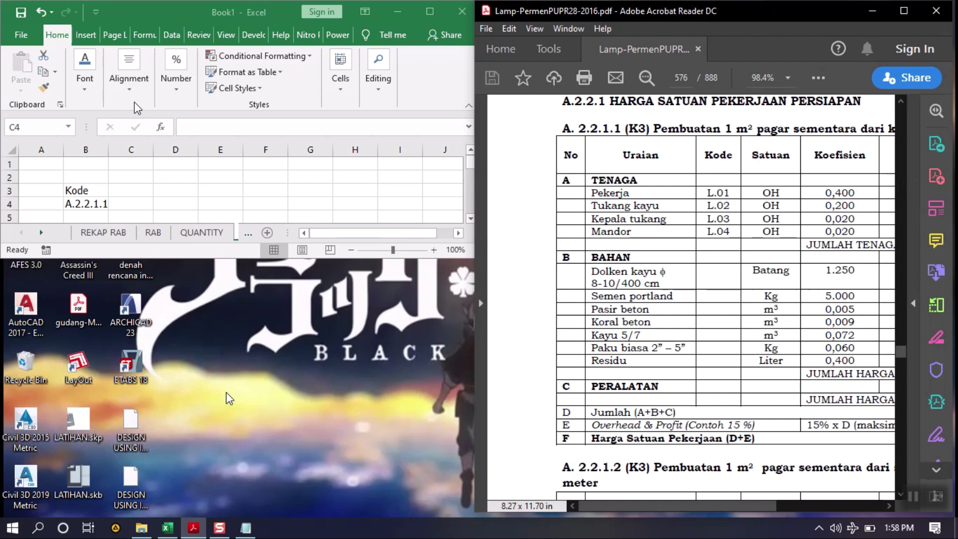
double_click(157, 5)
key("super+Down")
key("super+Left")
left_click(501, 212)
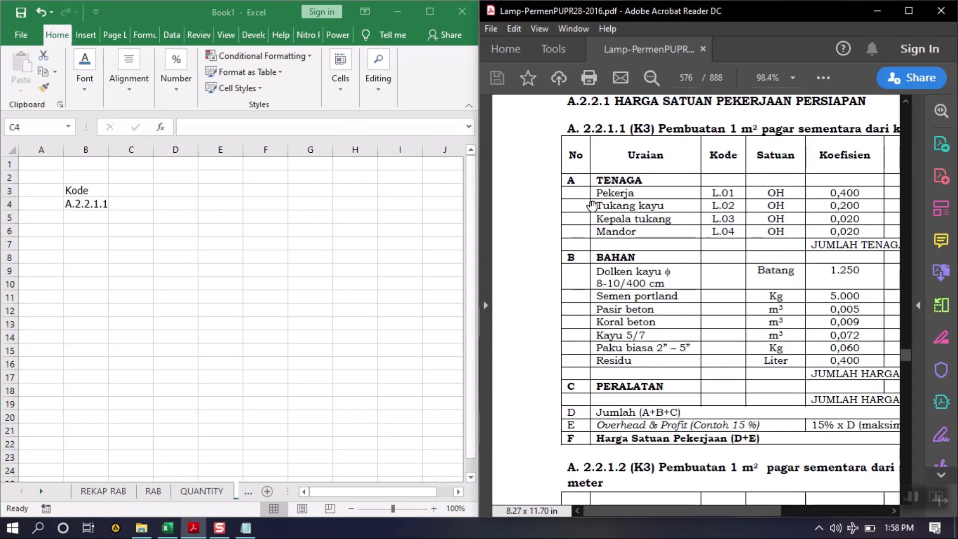
Auto-fit the width of column B in Excel to the A.2.2.1.1 code.
left_click_drag(644, 226, 604, 268)
left_click(242, 280)
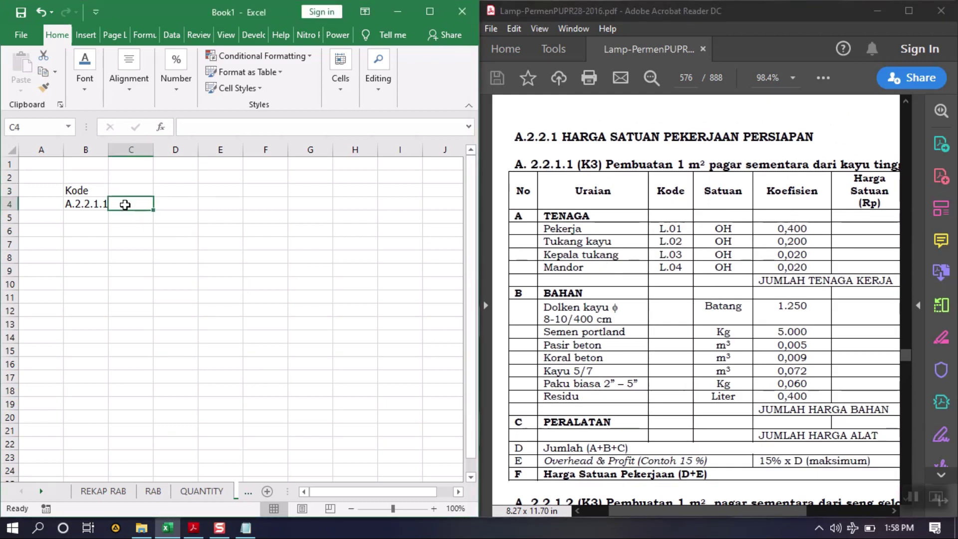
double_click(109, 150)
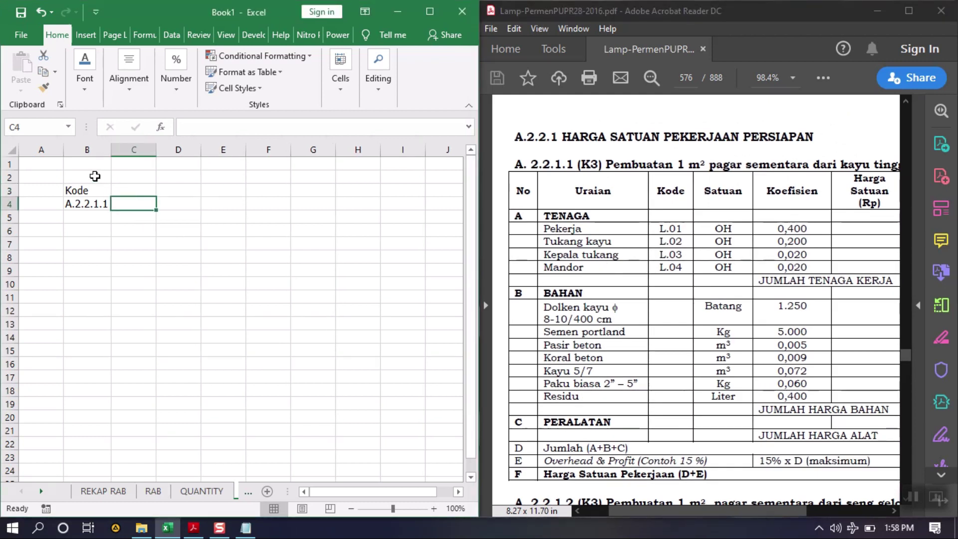
Enter the title HARGA SATUAN PEKERJAAN PERSIAPAN in cell B2.
left_click(95, 176)
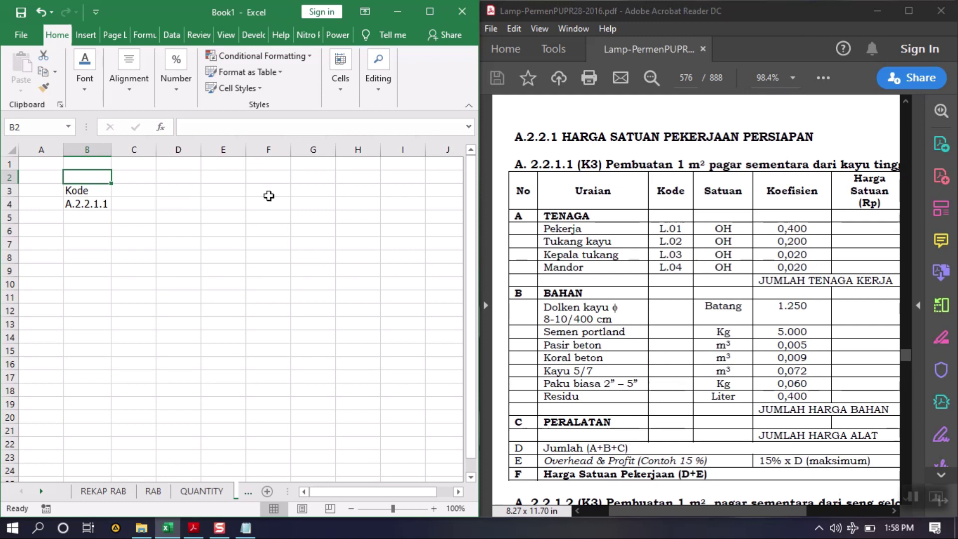
type("HARG")
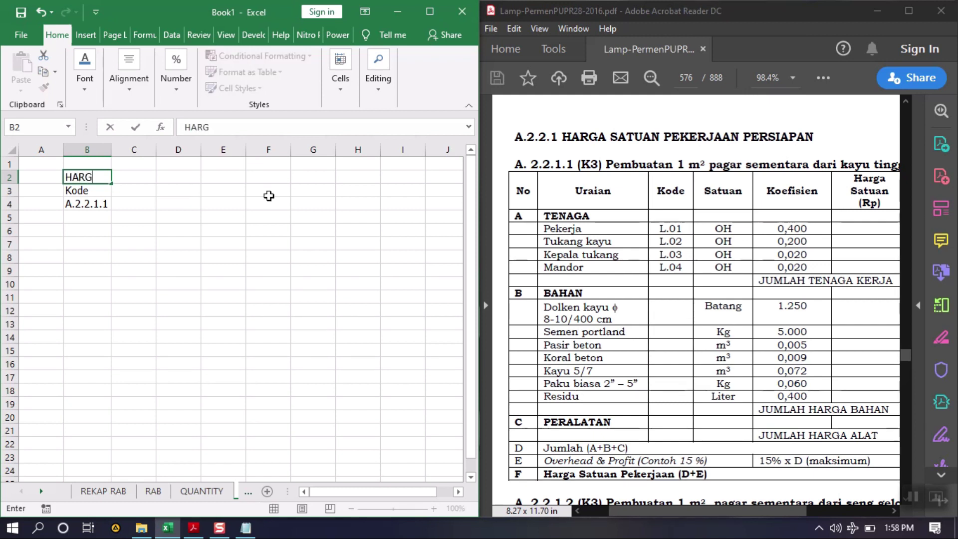
type("A SATUAN ")
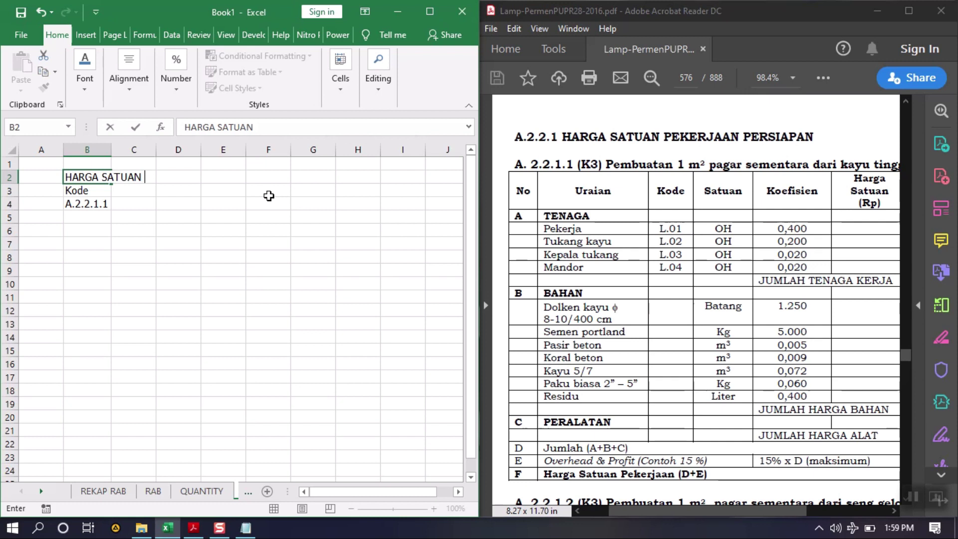
type("PEKERJAAN PERSIAPAN")
key("Return")
Insert a blank row between the title and the Kode heading row.
right_click(8, 193)
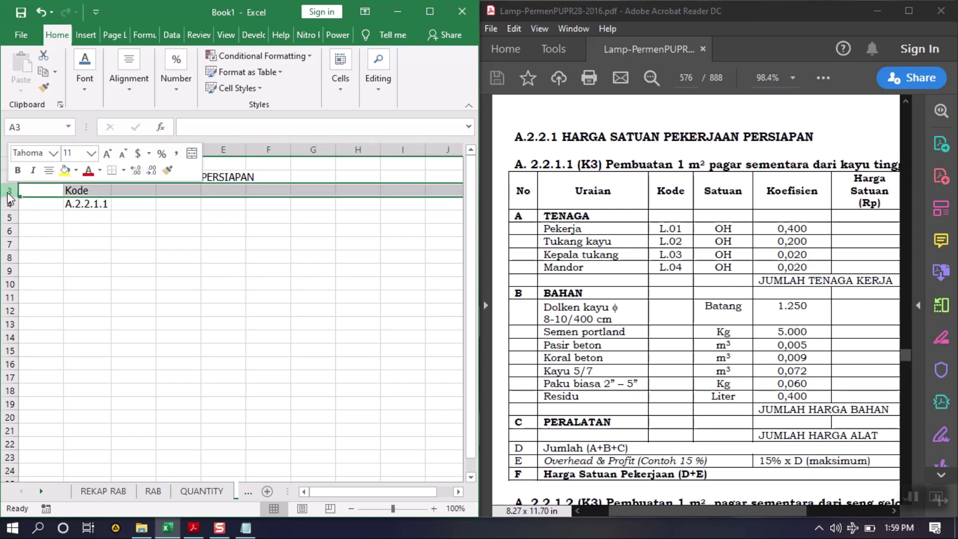
left_click(38, 292)
left_click(177, 218)
left_click(142, 214)
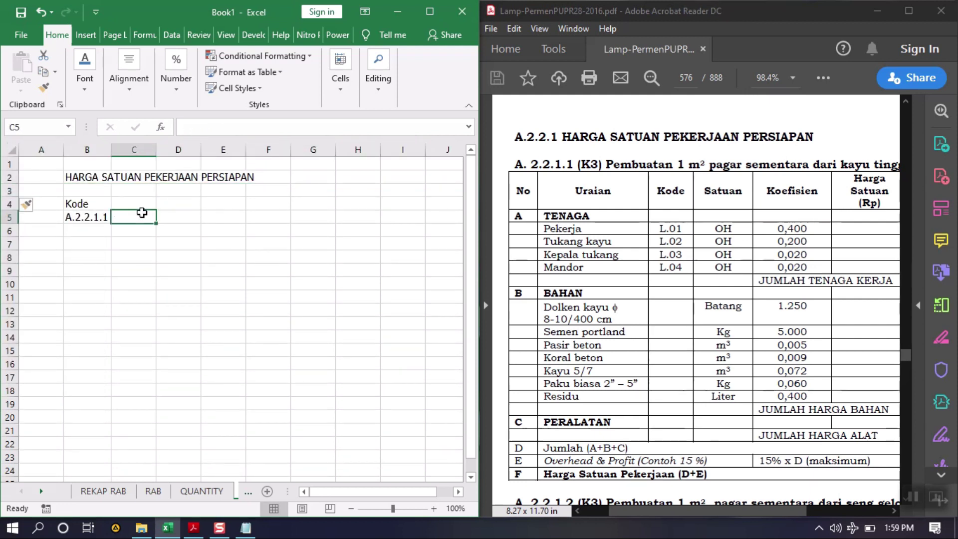
Delete the Kode heading from cell B4.
left_click(76, 204)
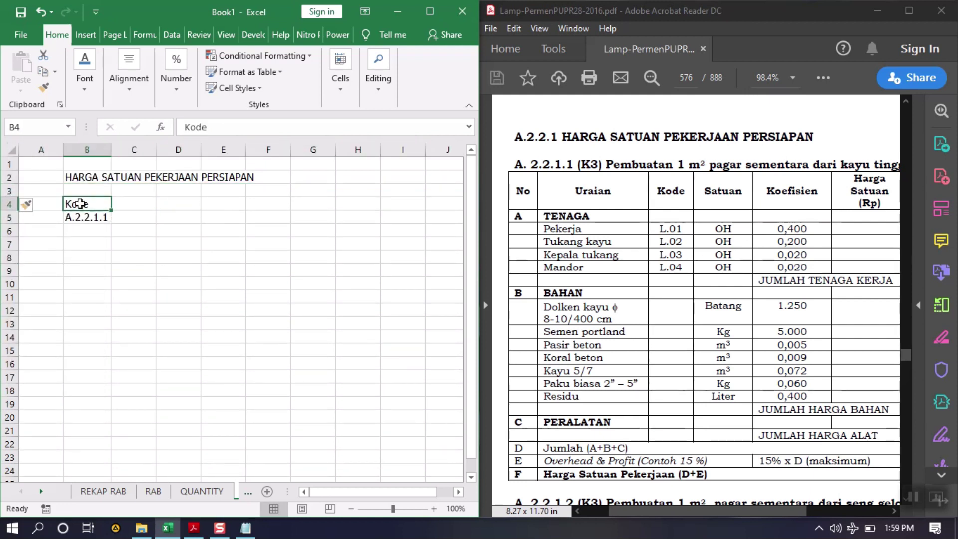
key("Delete")
key("Down")
Check the A.2.2.1.1 title in the PDF and enter "(K3) Pembuatan 1 m2 pagar sementara dari kayu tinggi 2 meter" in cell C5.
left_click(153, 221)
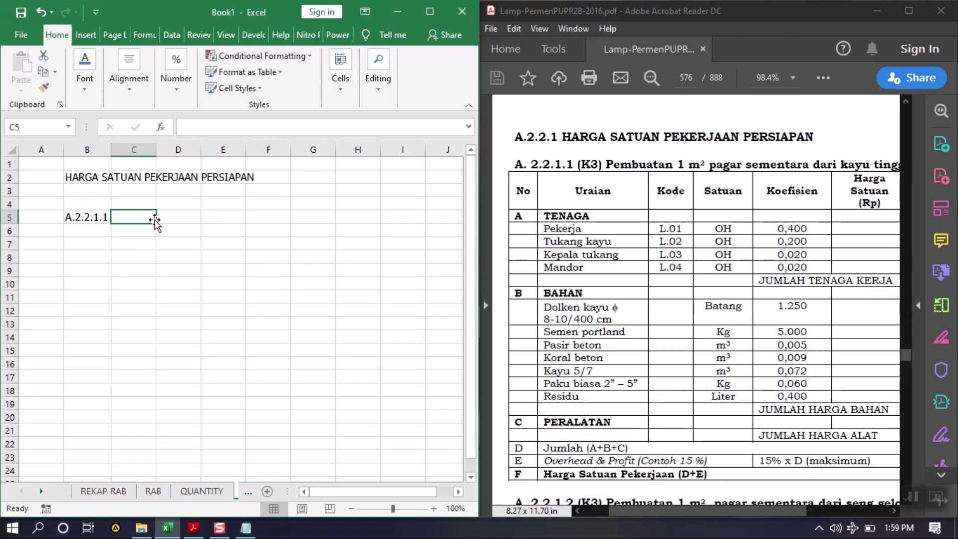
left_click_drag(725, 512, 747, 511)
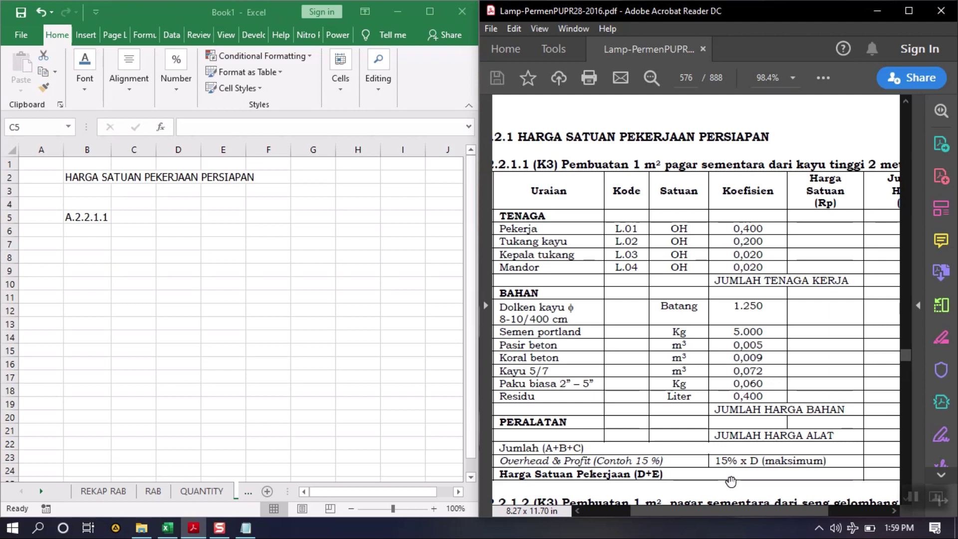
left_click(342, 443)
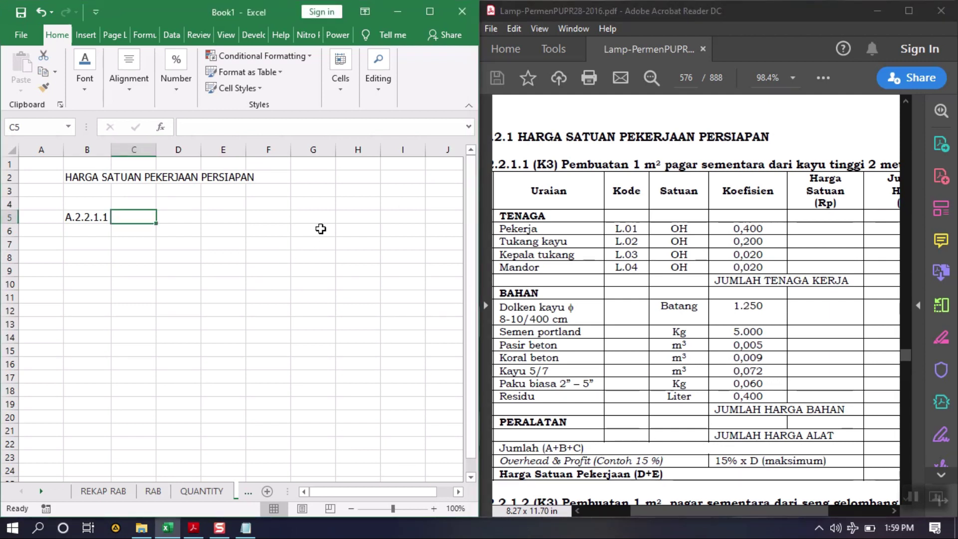
type("(K3")
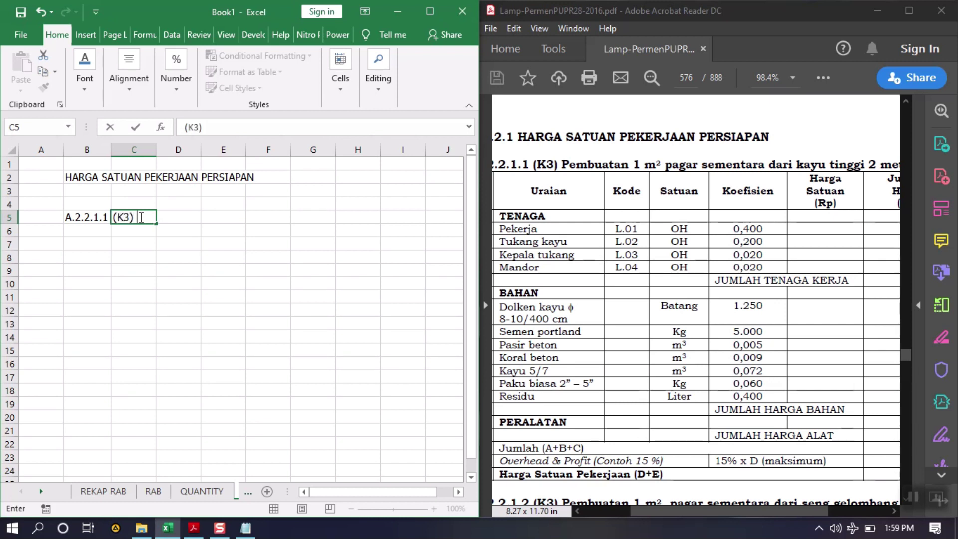
type(") Pembuatan 1 ")
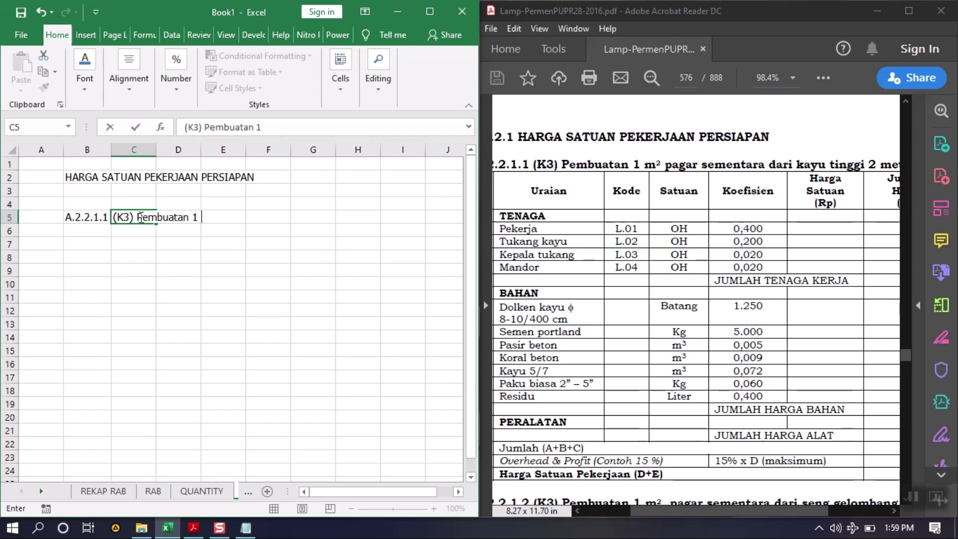
type("m2 pagar sementara dari kayu tinggi 2 meter")
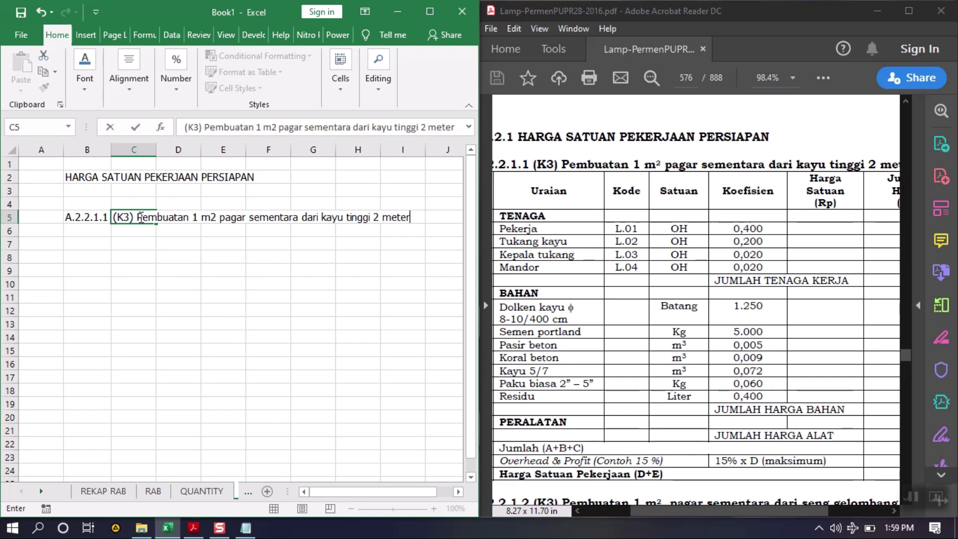
key("Return")
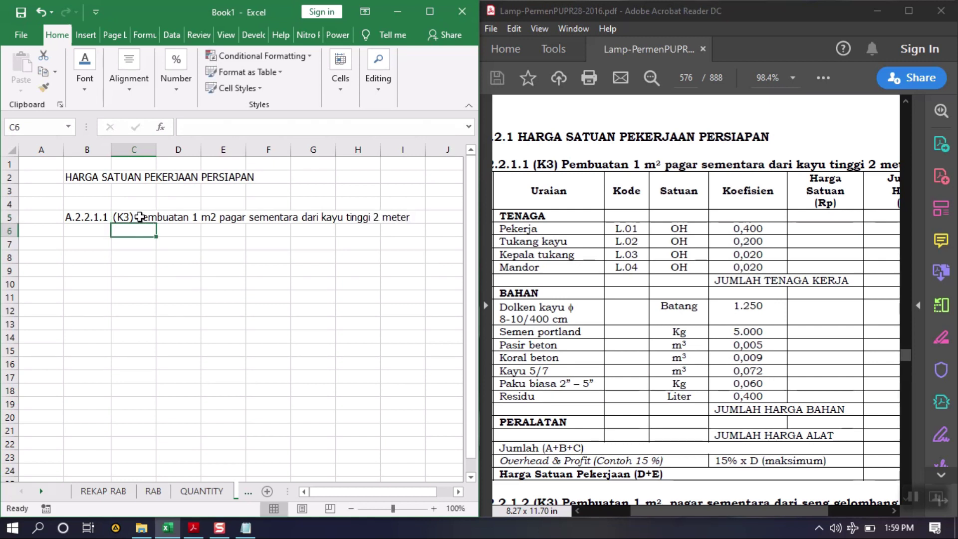
Check the table's column headings in the PDF and enter No in C7 and Uraian in D7.
left_click_drag(685, 516, 667, 505)
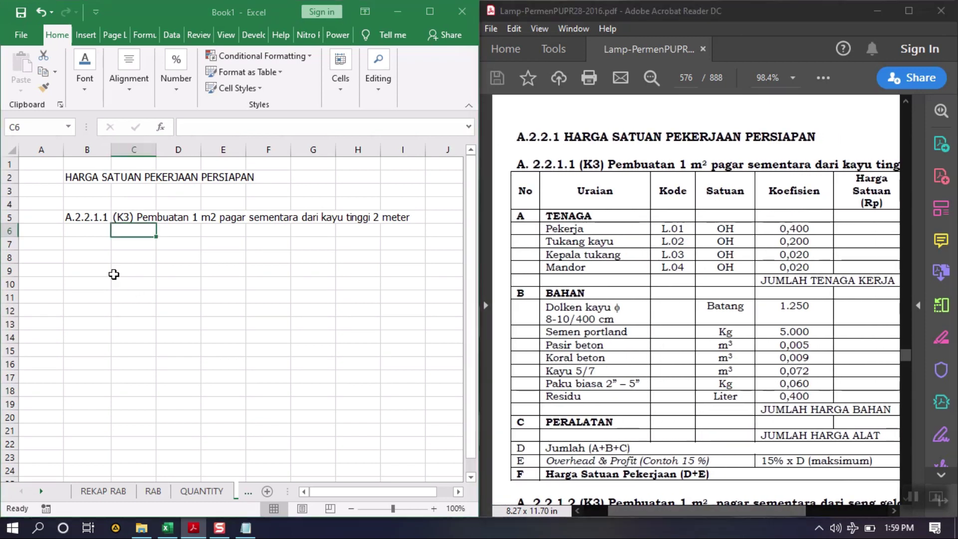
left_click(126, 243)
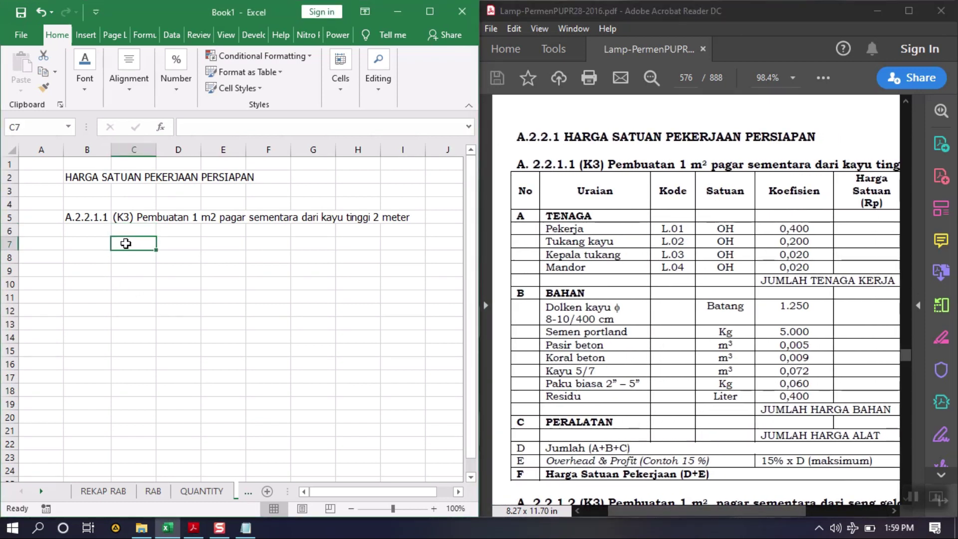
left_click(98, 246)
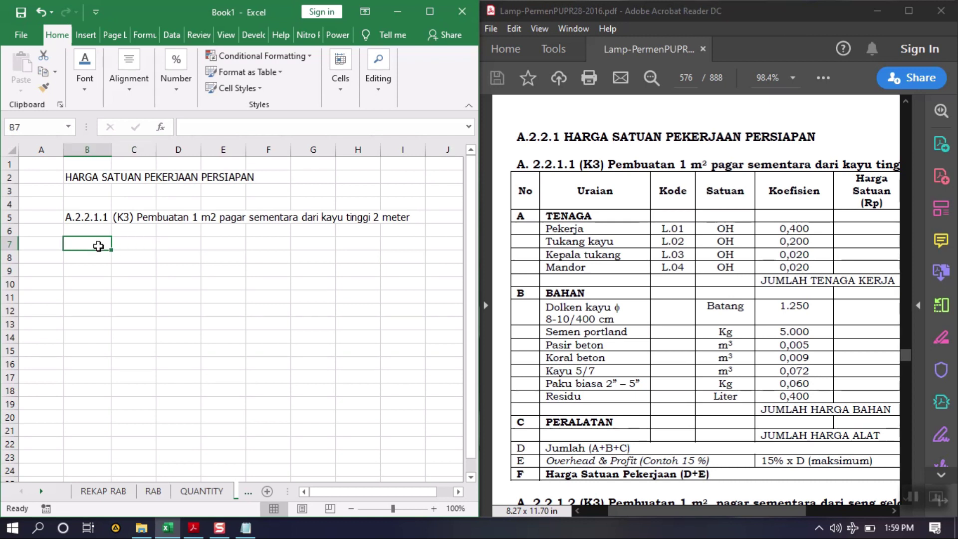
left_click(123, 237)
left_click(79, 248)
left_click(133, 243)
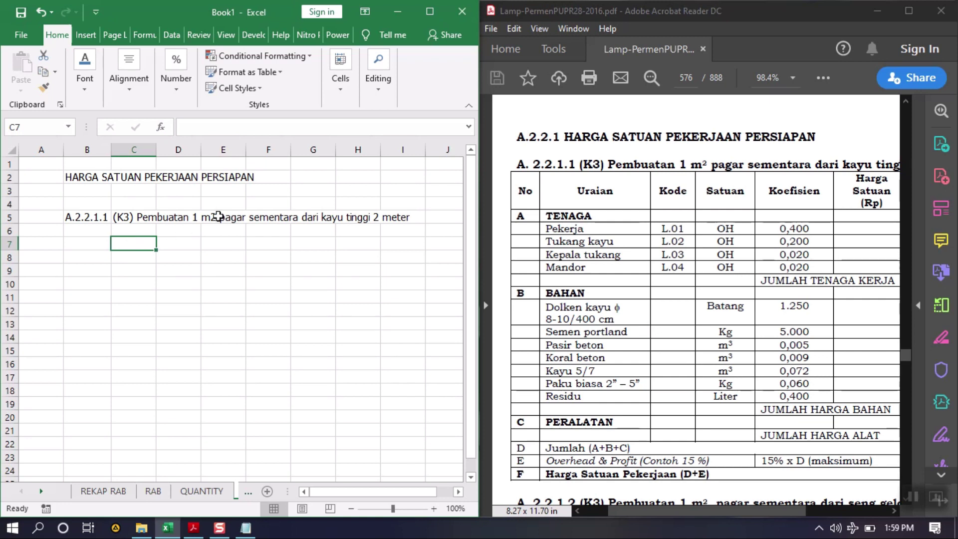
type("No")
key("Tab")
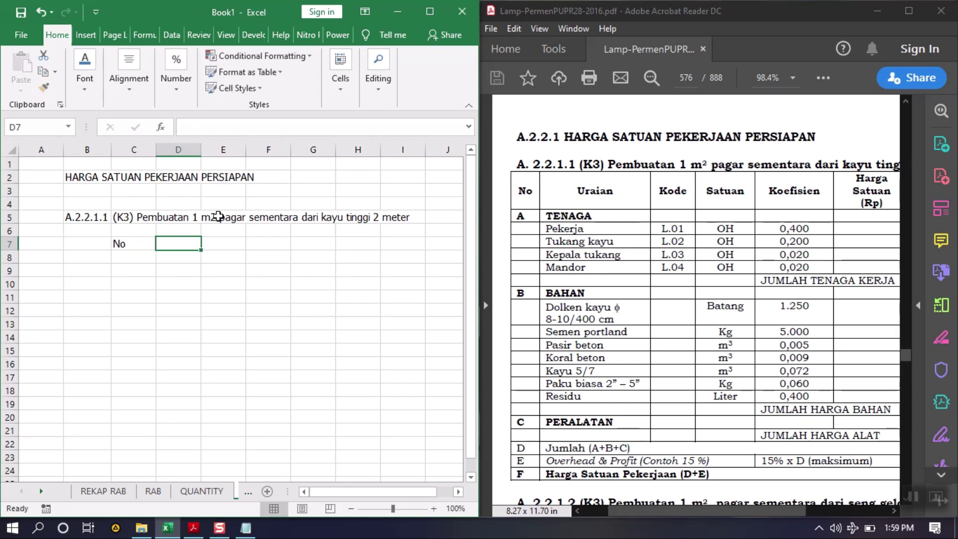
type("U")
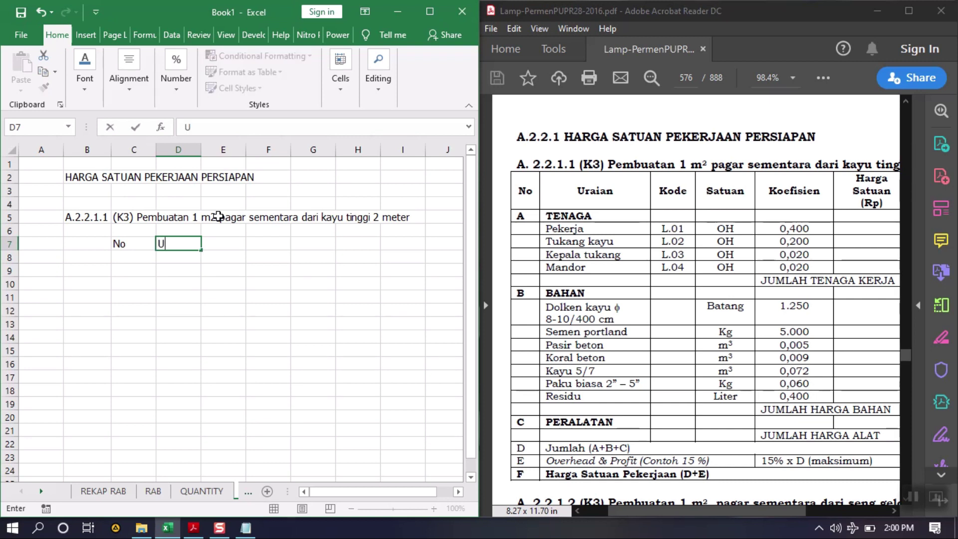
type("raian")
key("Tab")
Enter the headings Sat in cell E7 and Koef in cell F7.
type("Sa")
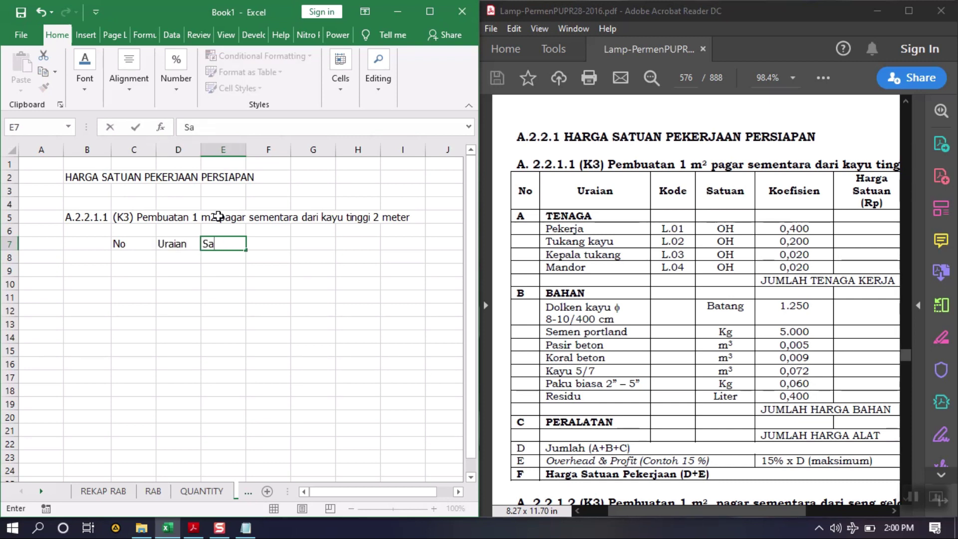
type("t")
key("Tab")
type("Koef")
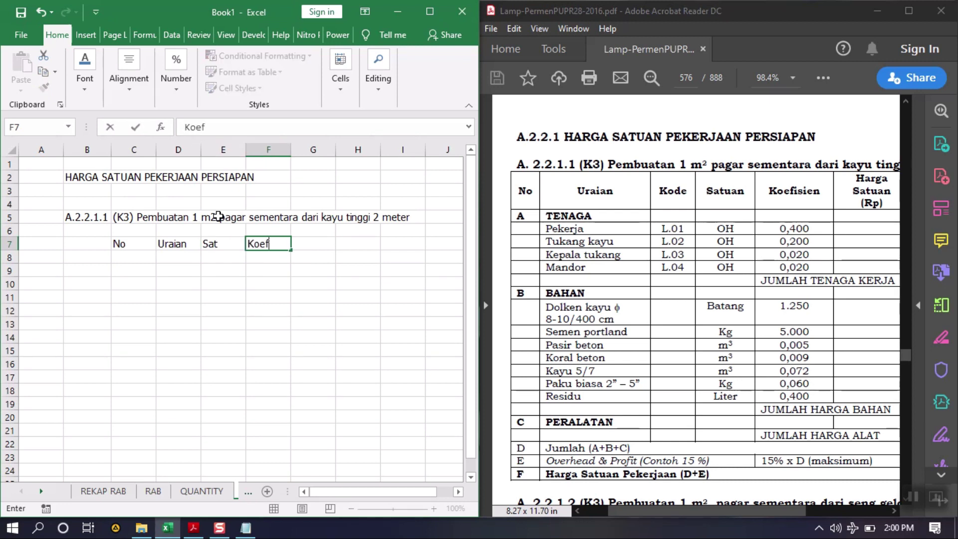
key("Tab")
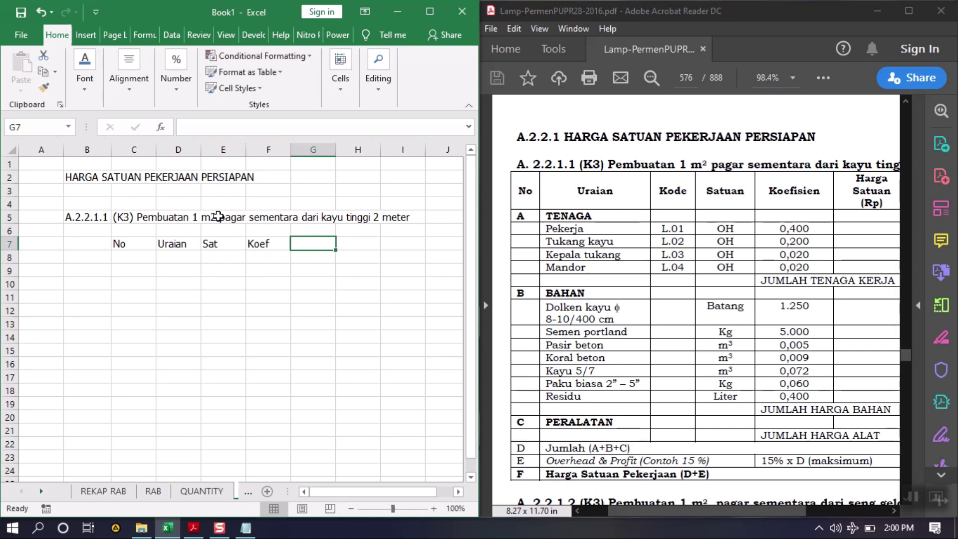
Enter the heading Harga Satuan (Rp) in cell G7 and widen column G to fit it.
type("Harga Satuan")
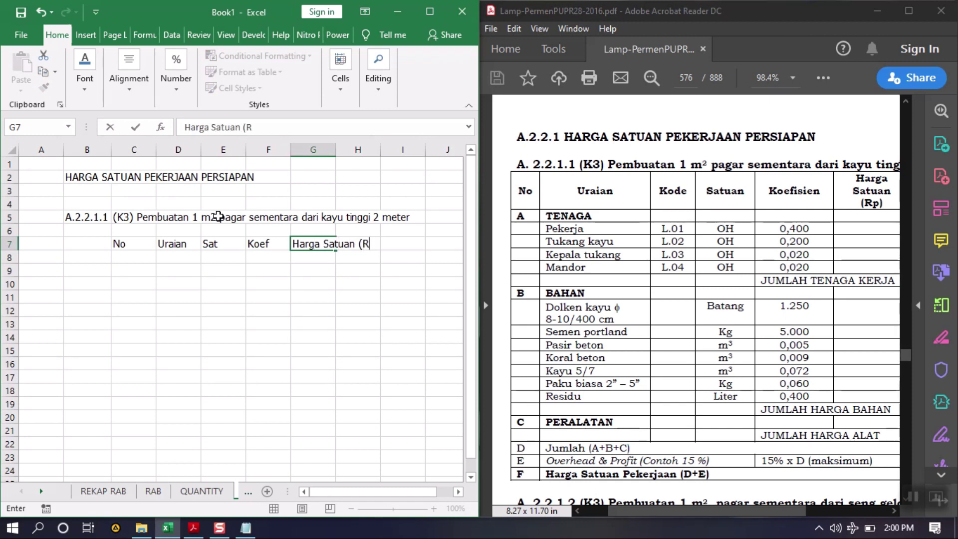
type("(Rp)")
key("Return")
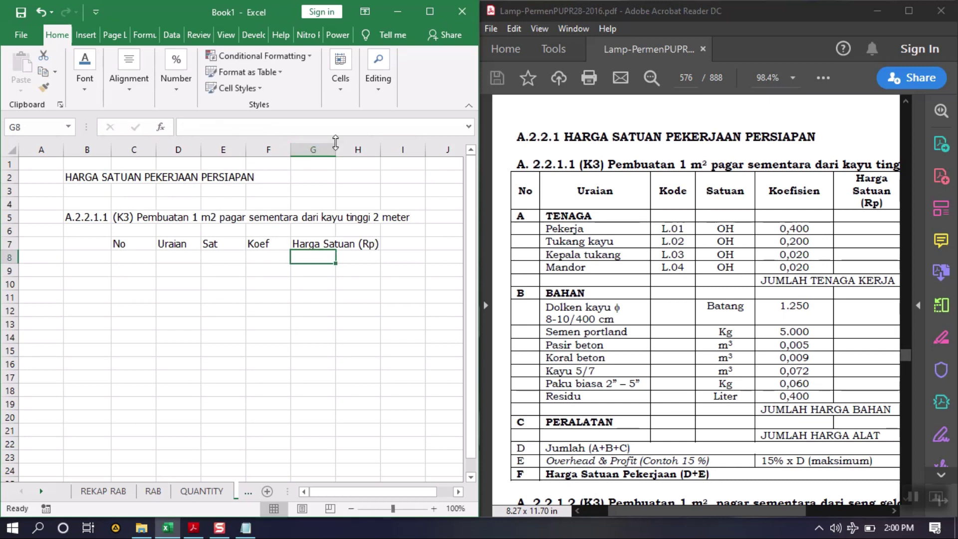
left_click_drag(336, 147, 384, 147)
left_click(340, 298)
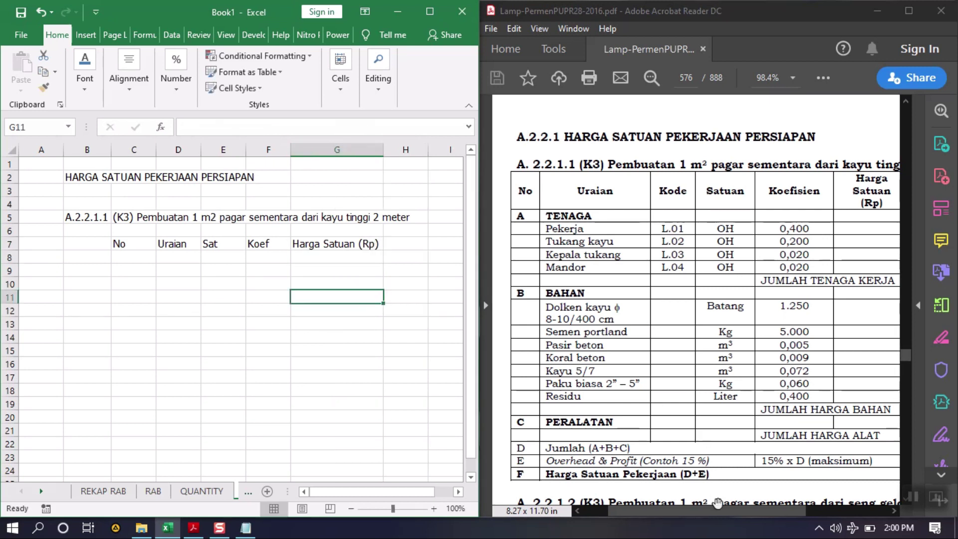
Check the last column heading in the PDF table and enter Jumlah Harga (Rp) in cell H7.
left_click_drag(698, 511, 797, 520)
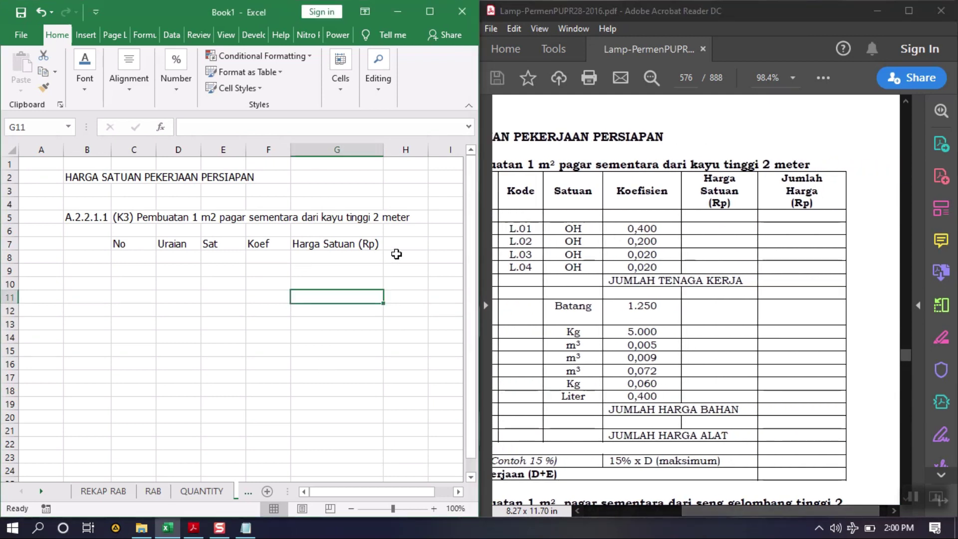
left_click(406, 242)
type("Jumlah")
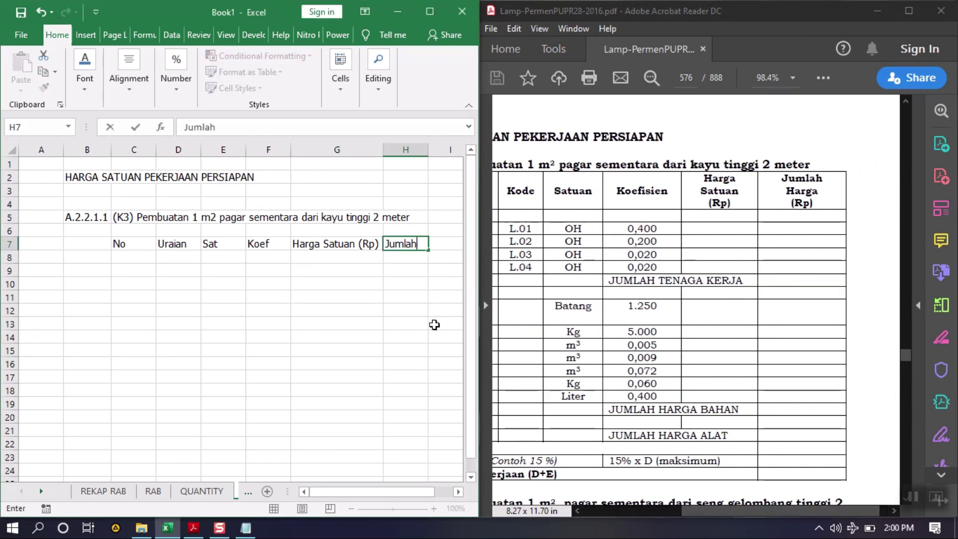
type(" Harga ")
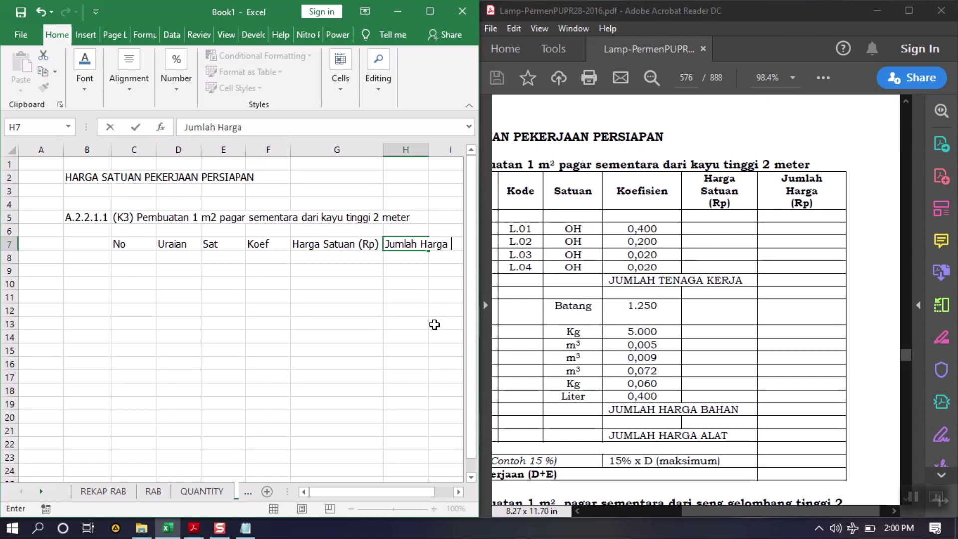
type("(Rp)")
key("Return")
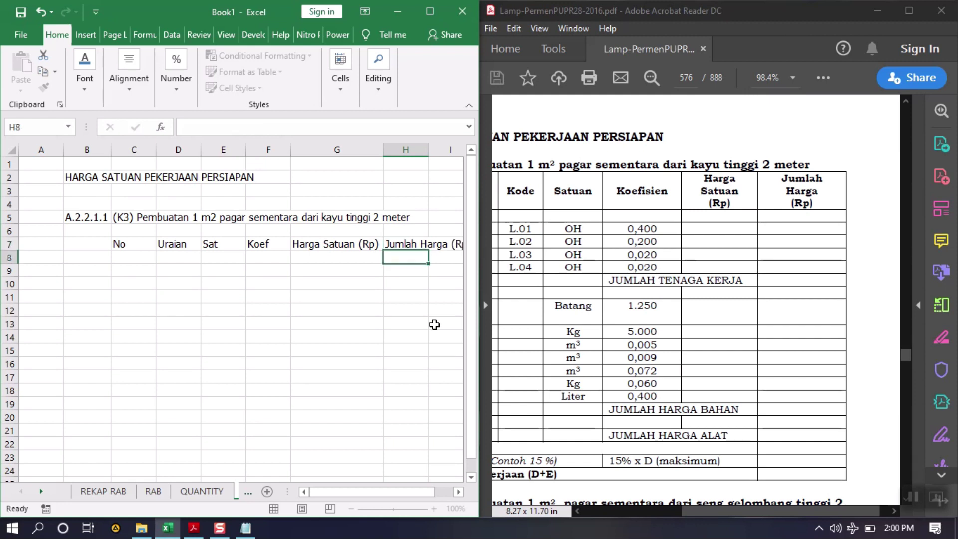
Shorten the heading in cell H7 to Jumlah Harga by removing the (Rp) suffix.
left_click(409, 243)
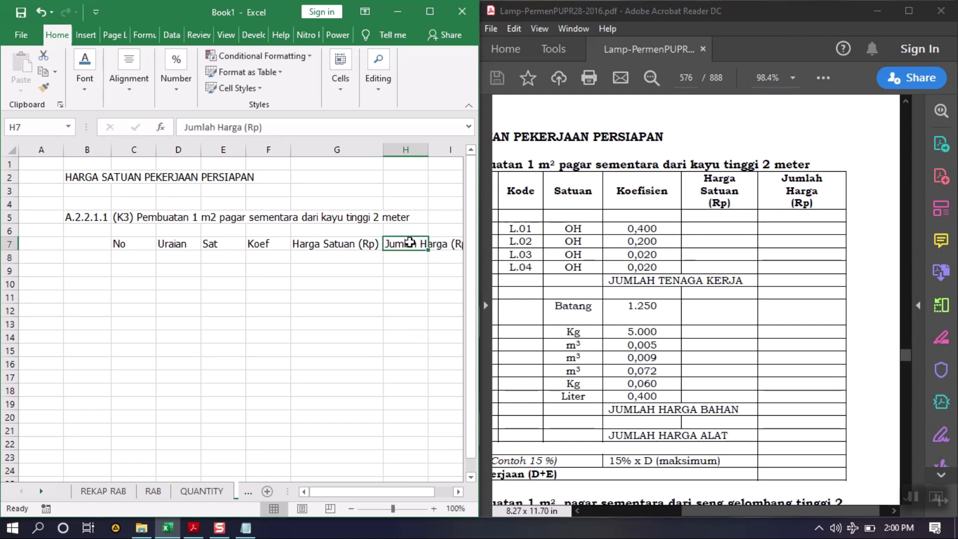
left_click_drag(263, 127, 243, 127)
key("BackSpace")
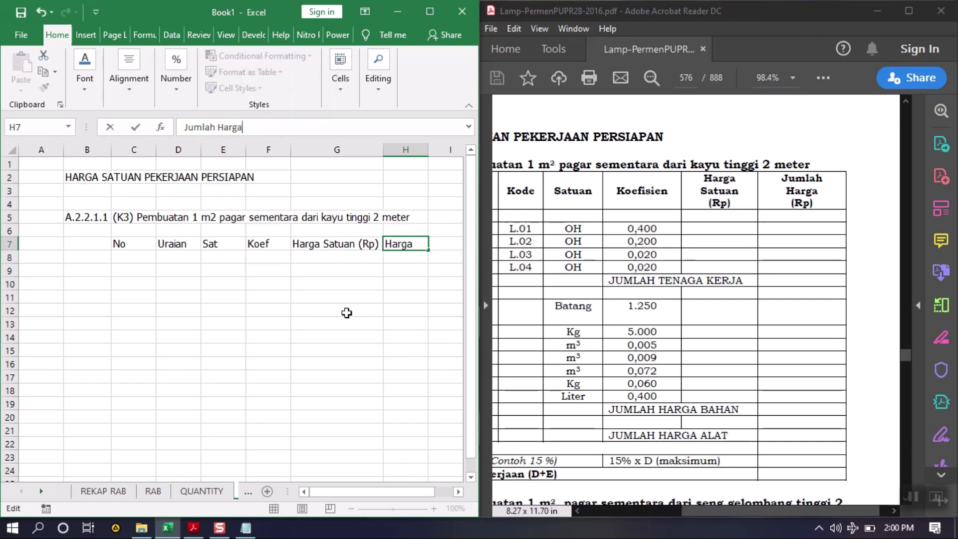
left_click(413, 257)
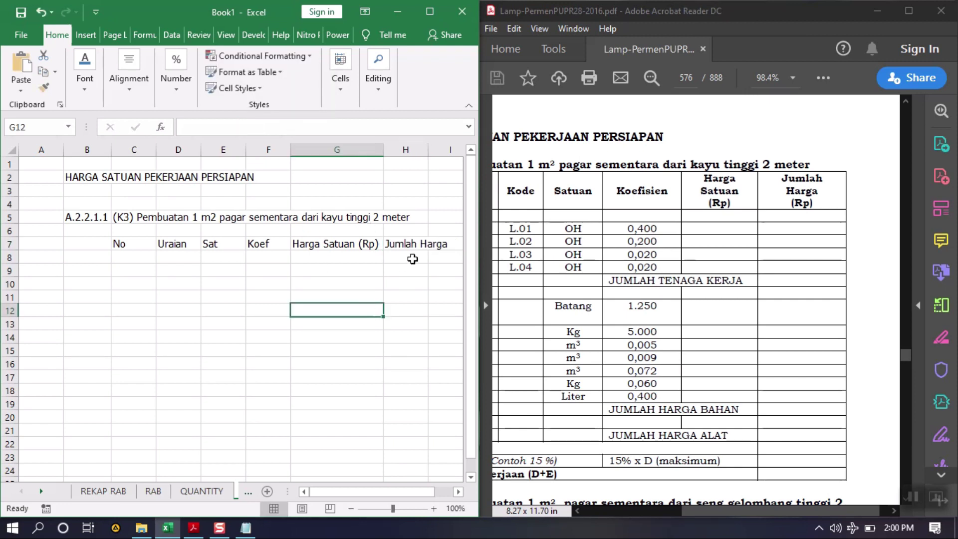
Shorten the heading in cell G7 to Harga Satuan by removing the (Rp) suffix.
left_click(366, 247)
left_click(276, 127)
key("BackSpace")
key("BackSpace")
key("BackSpace")
key("BackSpace")
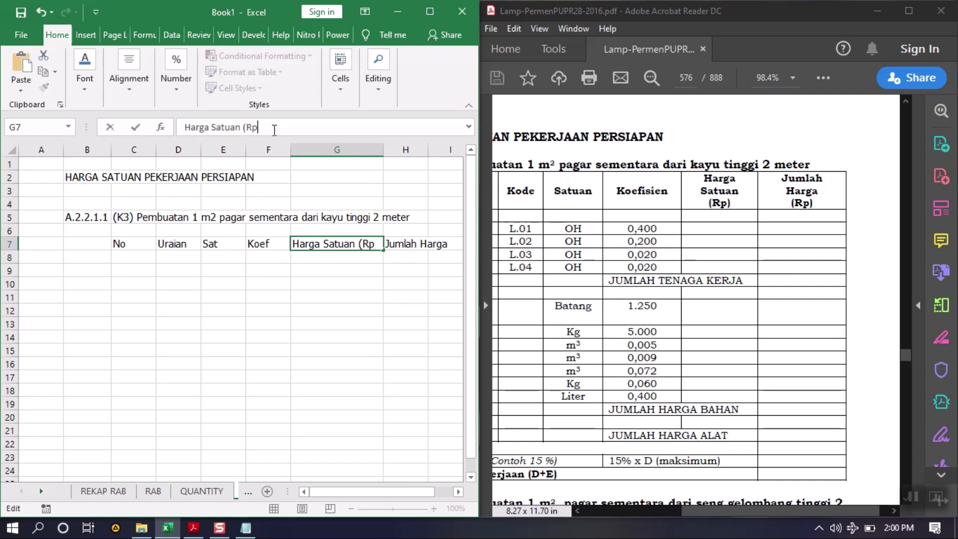
key("Return")
left_click(276, 296)
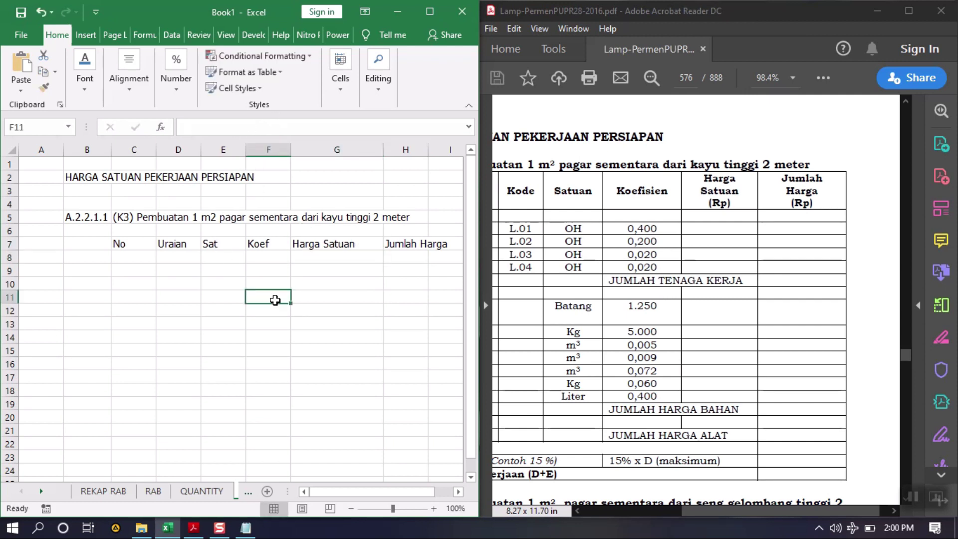
Center the table headings in row 7 from No through Jumlah Harga horizontally.
left_click_drag(119, 242, 449, 244)
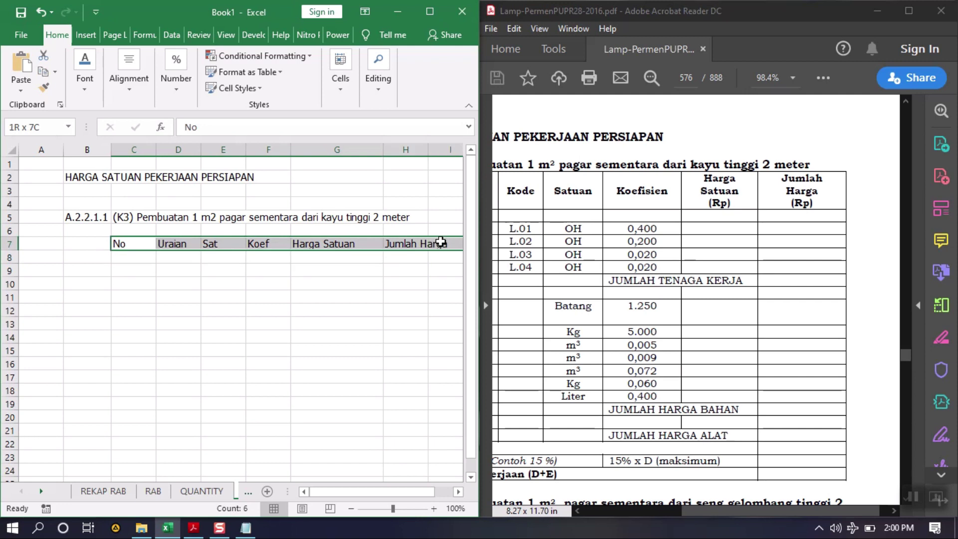
left_click(115, 99)
left_click(134, 147)
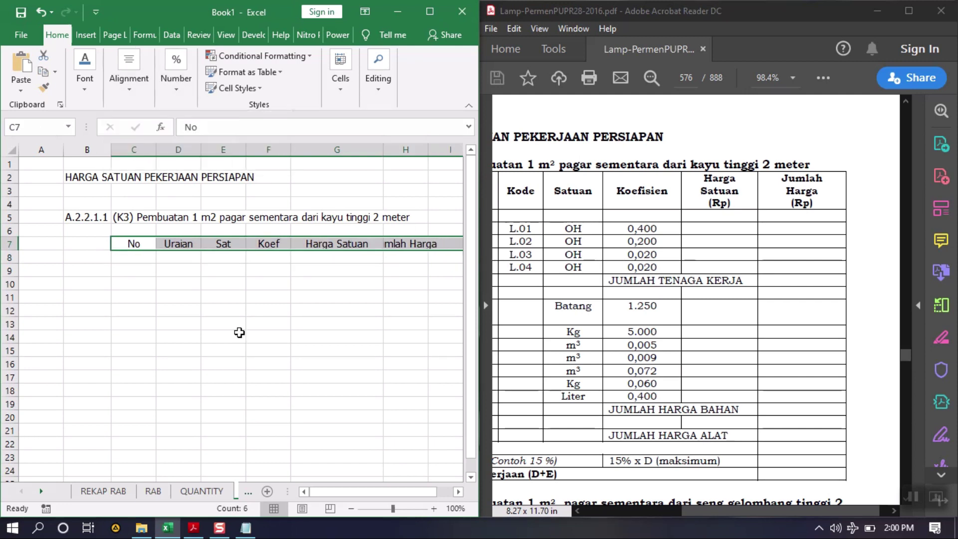
left_click(207, 350)
Widen column H to fit the Jumlah Harga heading.
left_click_drag(322, 493, 338, 496)
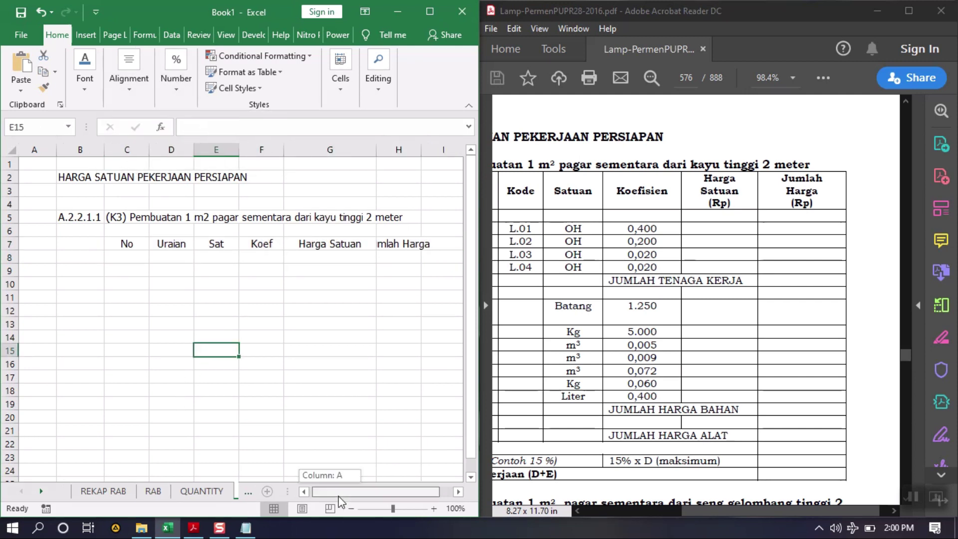
left_click(256, 360)
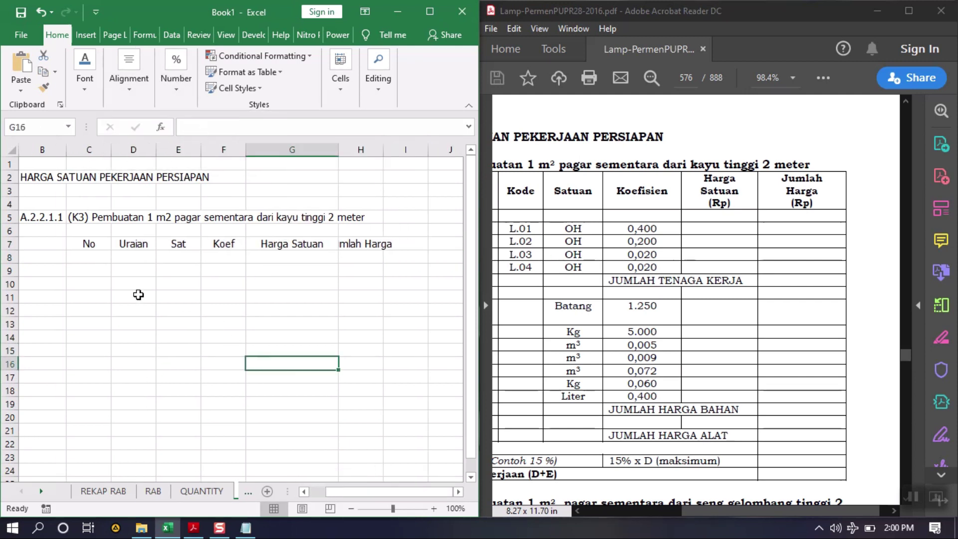
double_click(384, 150)
left_click(355, 272)
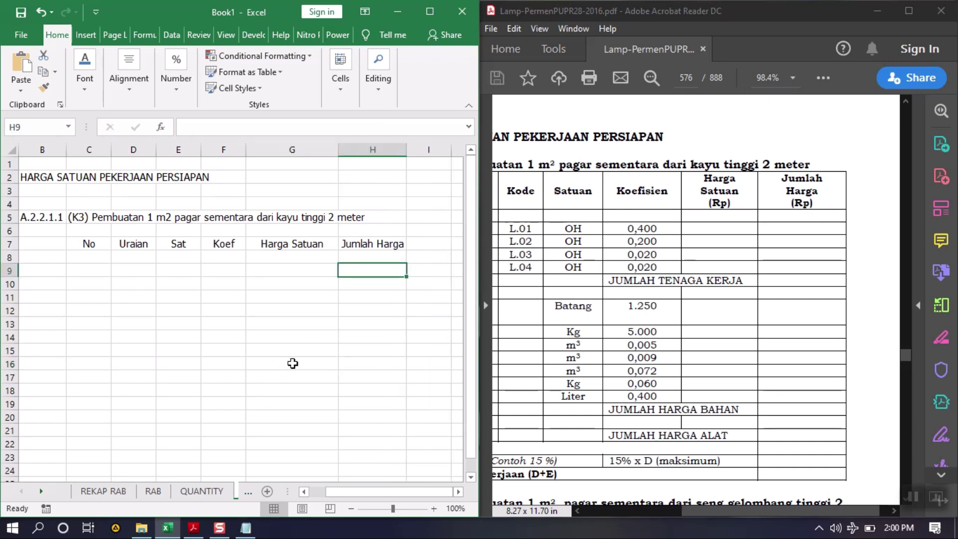
Check the first section of the PDF table and enter A in cell C9 and TENAGA in D9.
left_click(93, 256)
left_click_drag(801, 511, 711, 510)
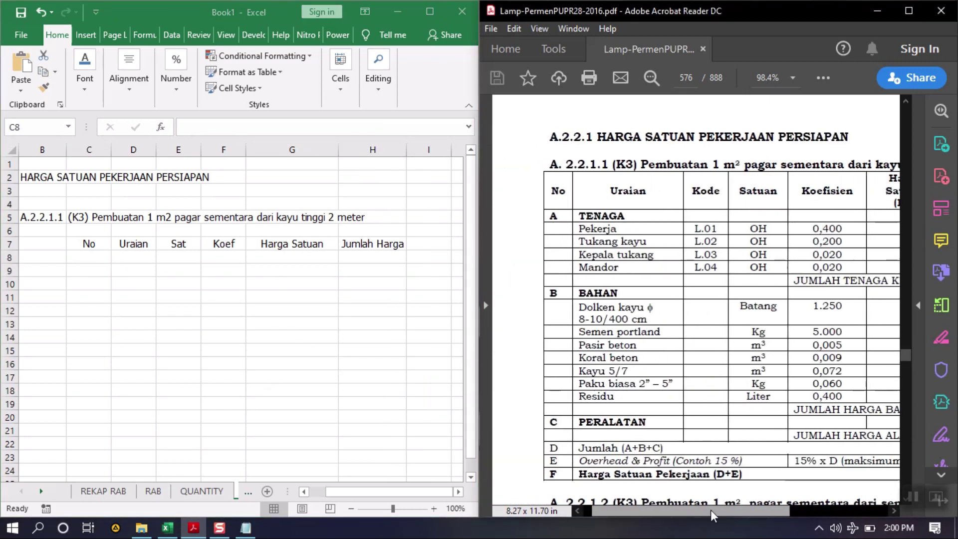
left_click(108, 275)
left_click(94, 267)
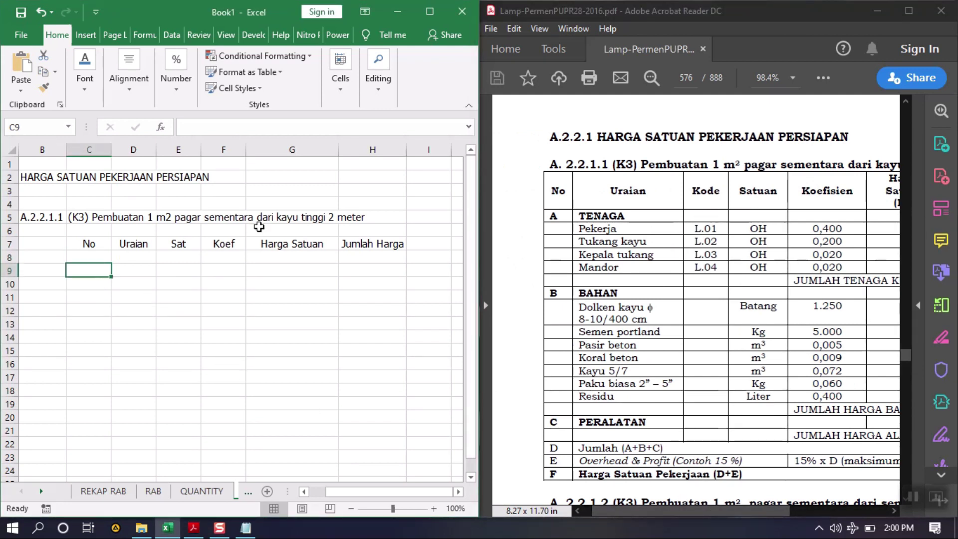
type("A")
key("Tab")
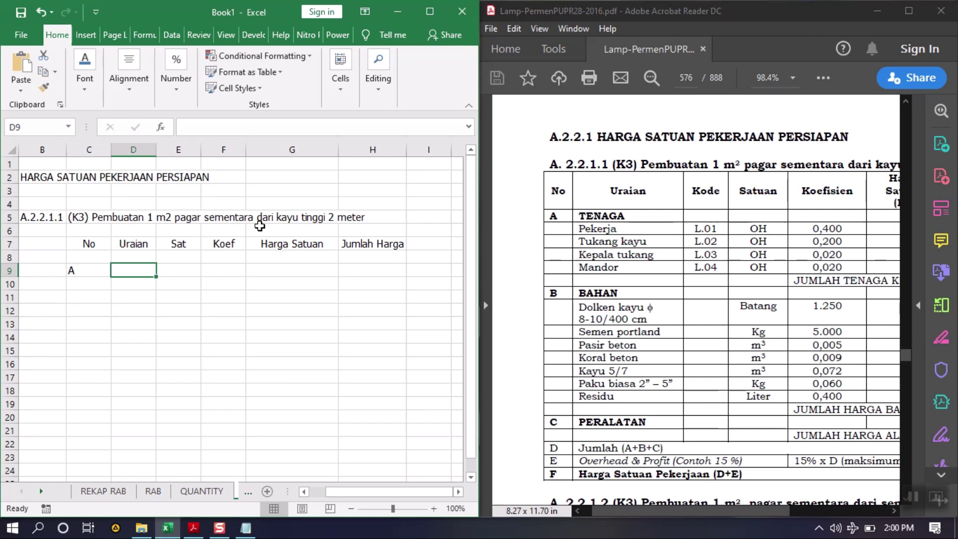
type("TENAGA")
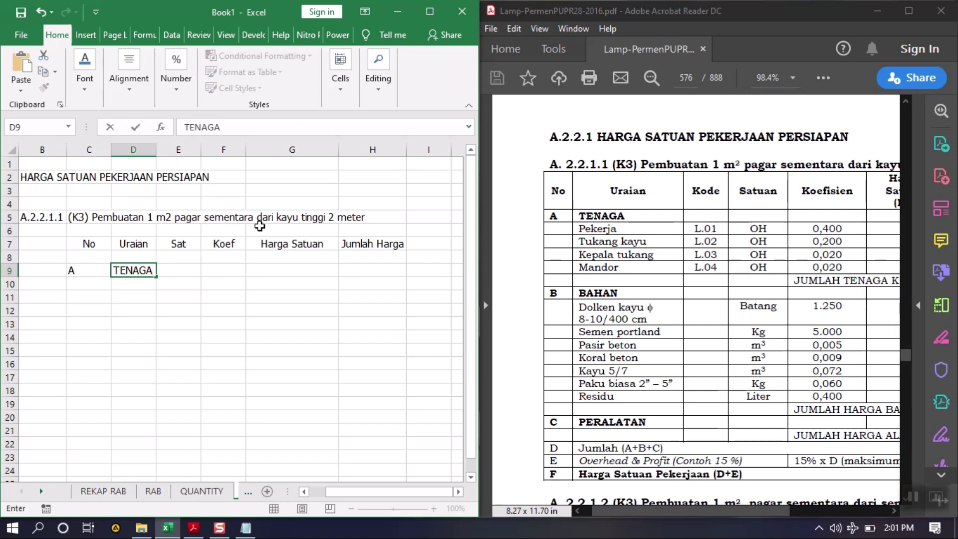
key("Return")
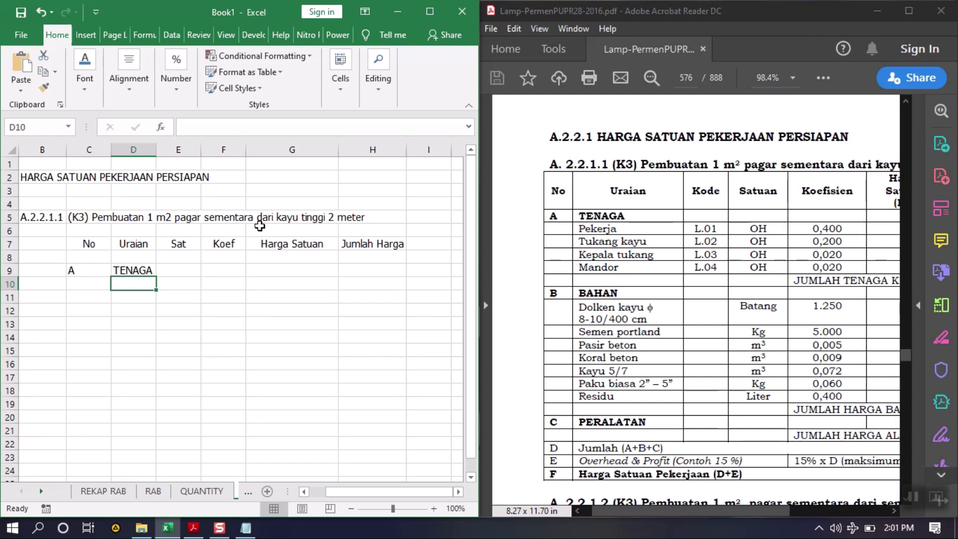
List Pekerja, Tukang Kayu, Kepala Tukang and Mandor in D10:D13 and widen column D to fit them.
type("Pekerja")
key("Return")
type("Tukang Kayu")
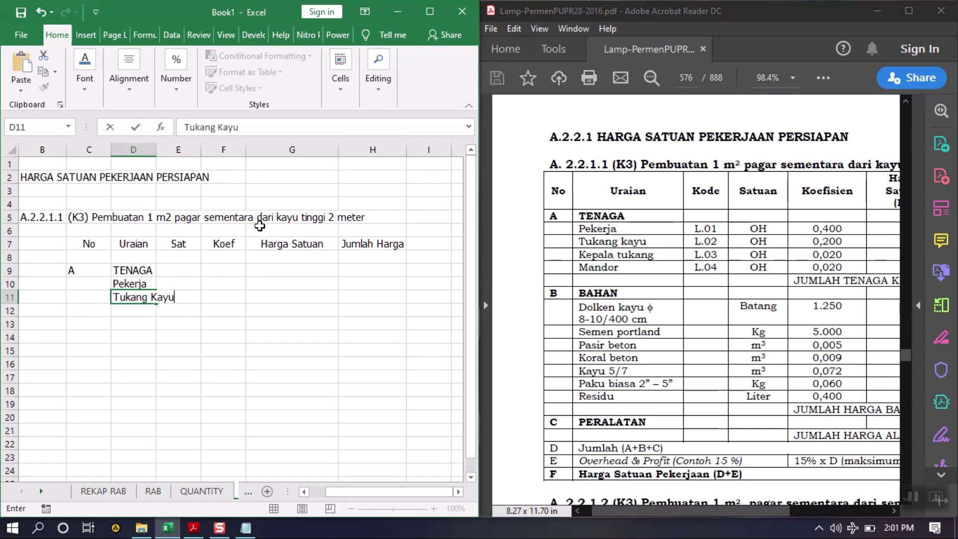
key("Return")
type("K")
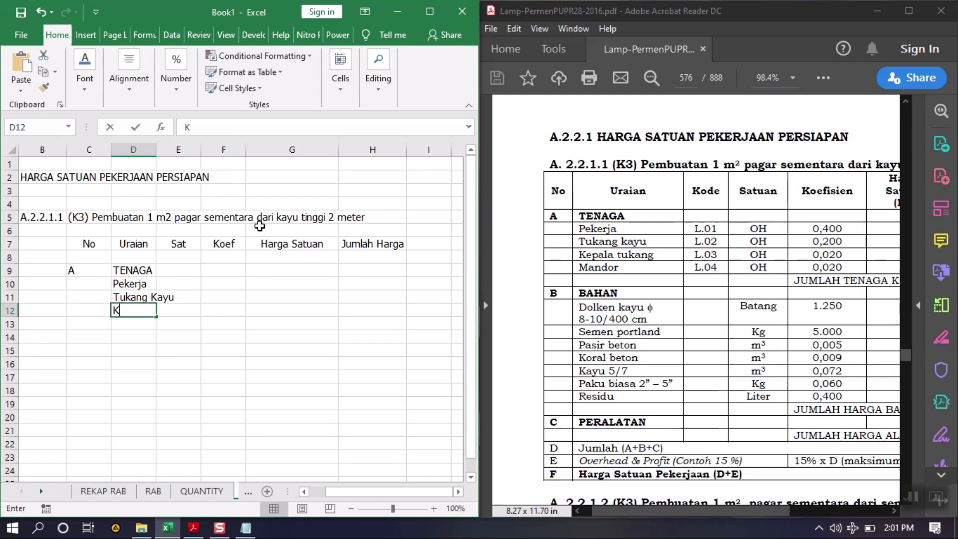
type("epala Tukang")
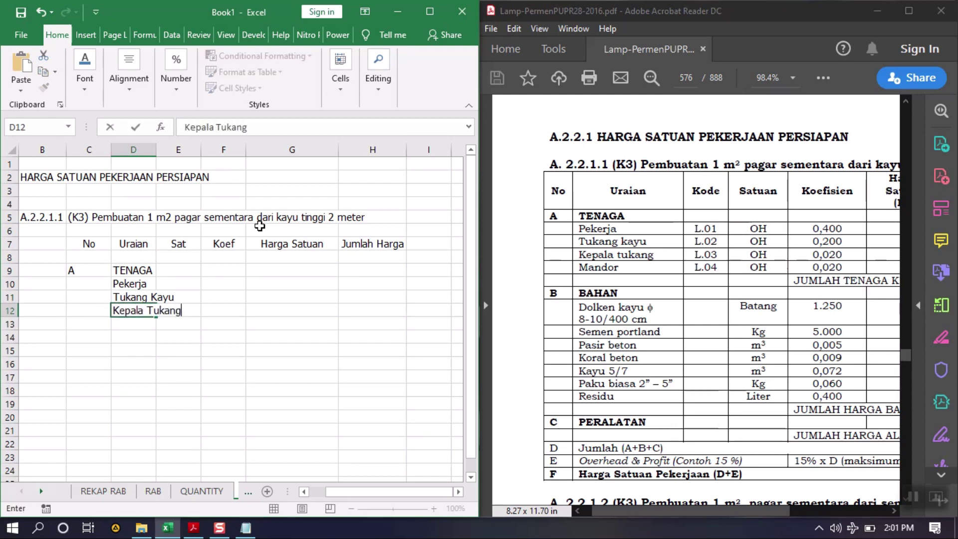
key("Return")
type("Mando")
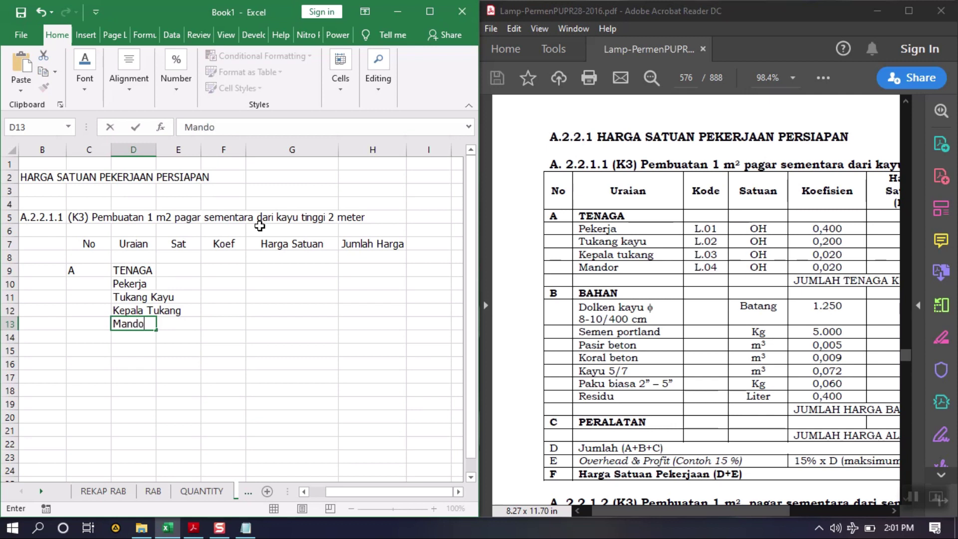
type("r")
key("Return")
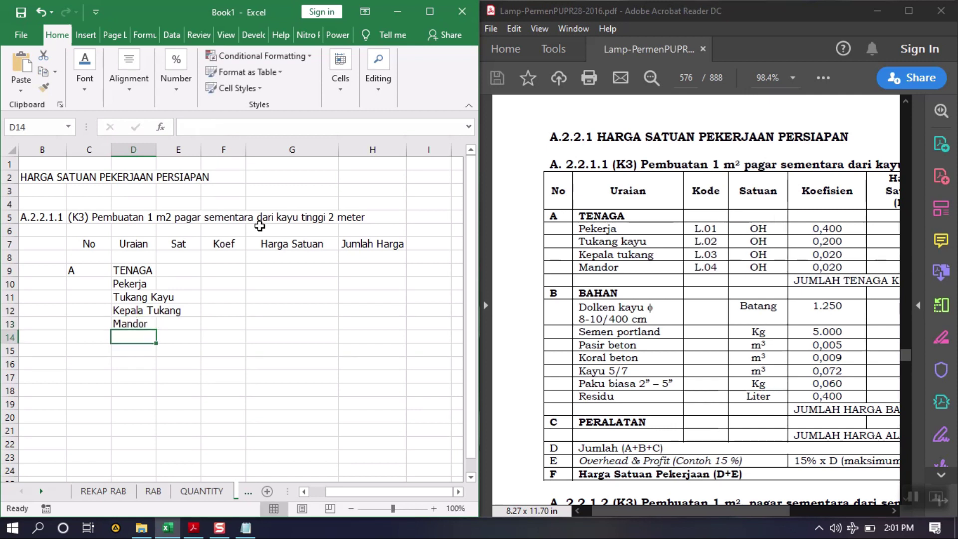
double_click(156, 150)
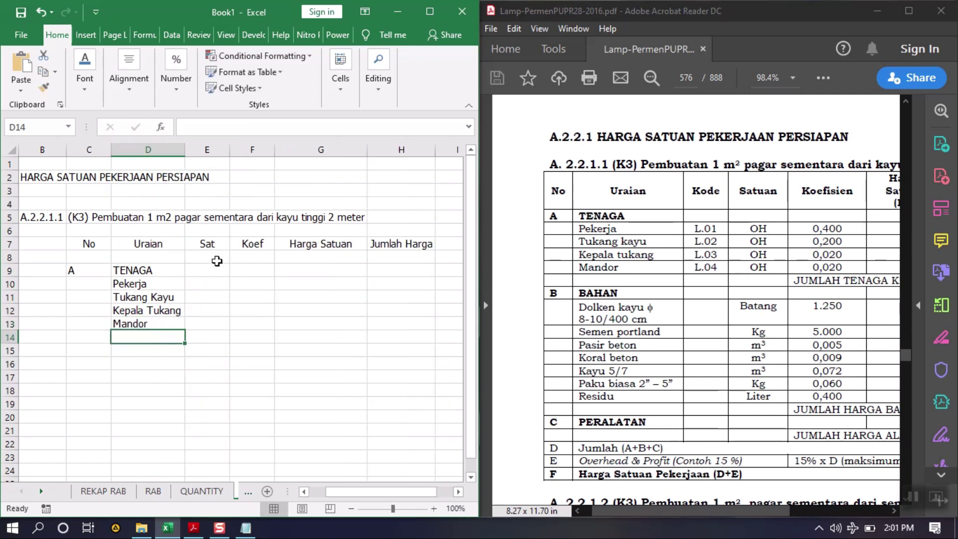
Enter the unit OH for all four labour rows in E10:E13.
left_click(212, 283)
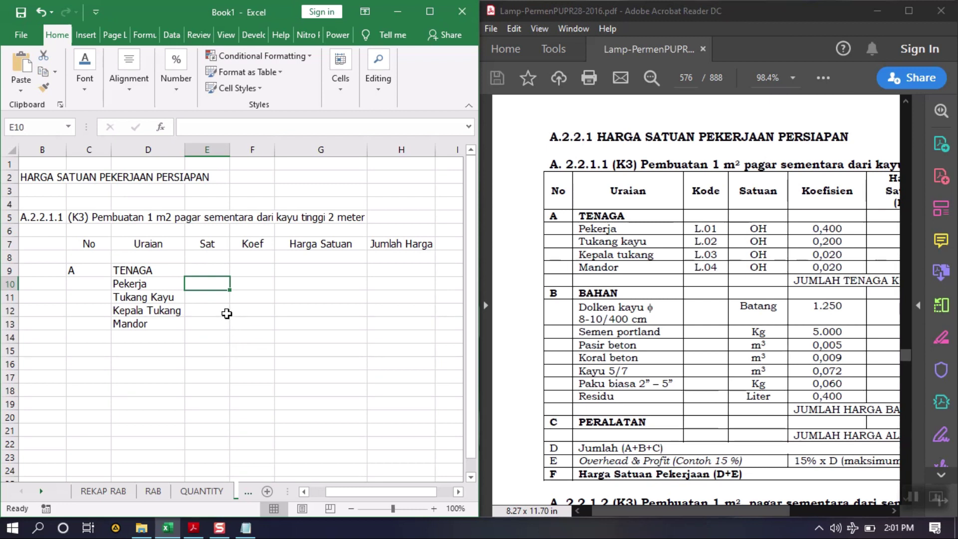
type("O")
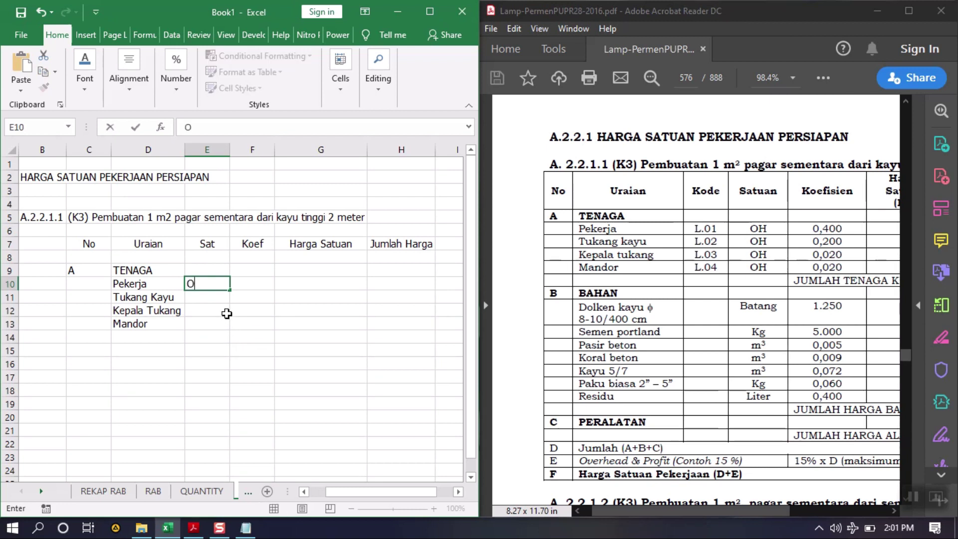
type("H")
key("Return")
type("OH")
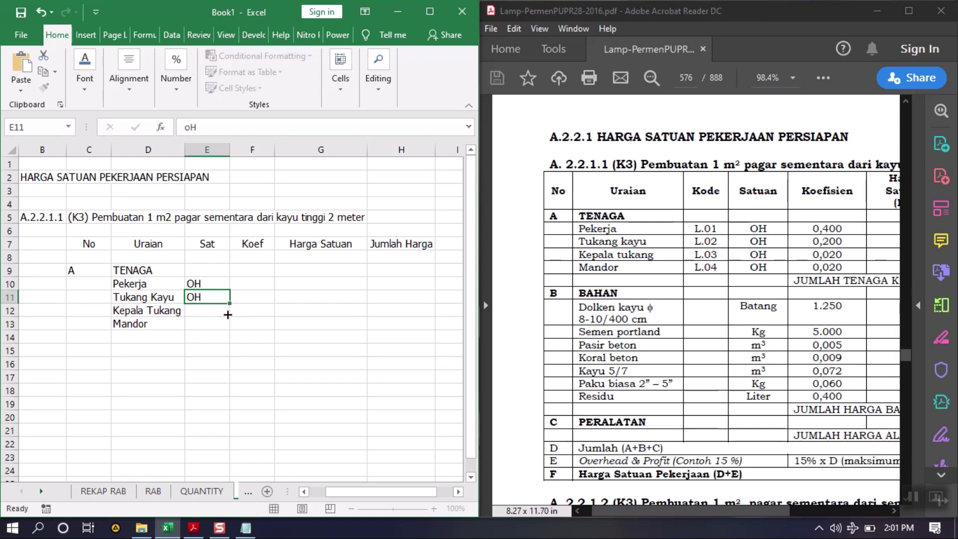
key("Return")
type("OH")
key("Return")
left_click(215, 310)
left_click_drag(230, 316, 232, 322)
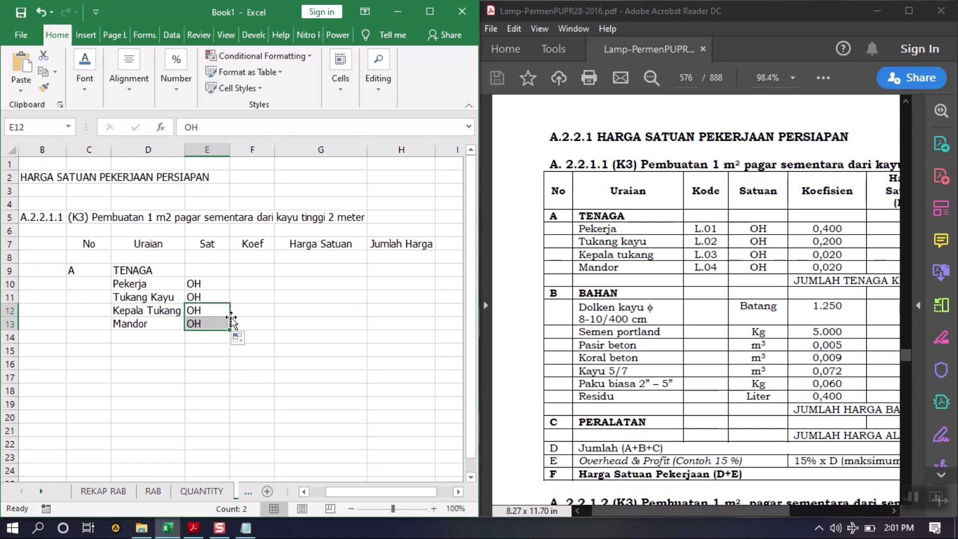
Enter the coefficients 0.4 for Pekerja in F10 and 0.2 for Tukang Kayu in F11.
left_click(255, 272)
left_click(251, 285)
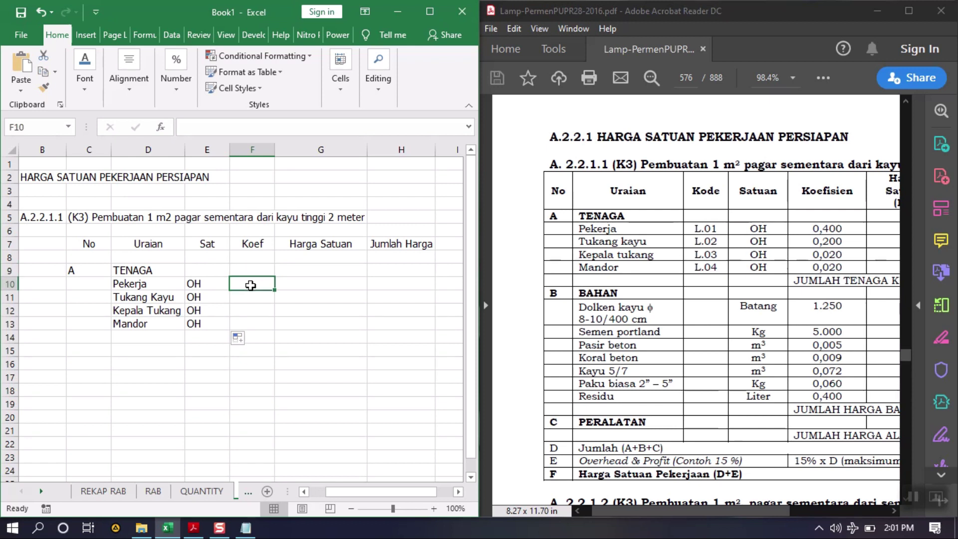
type("0.4")
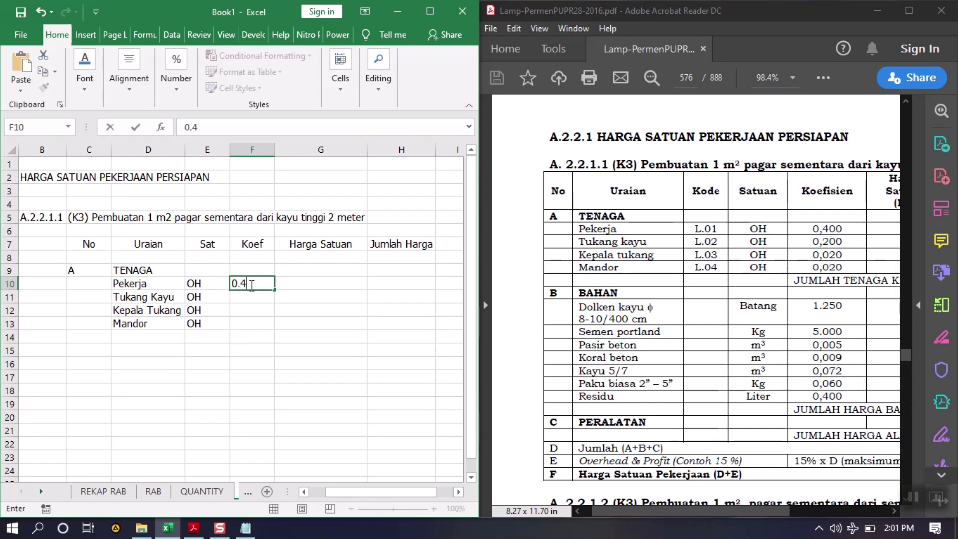
key("Return")
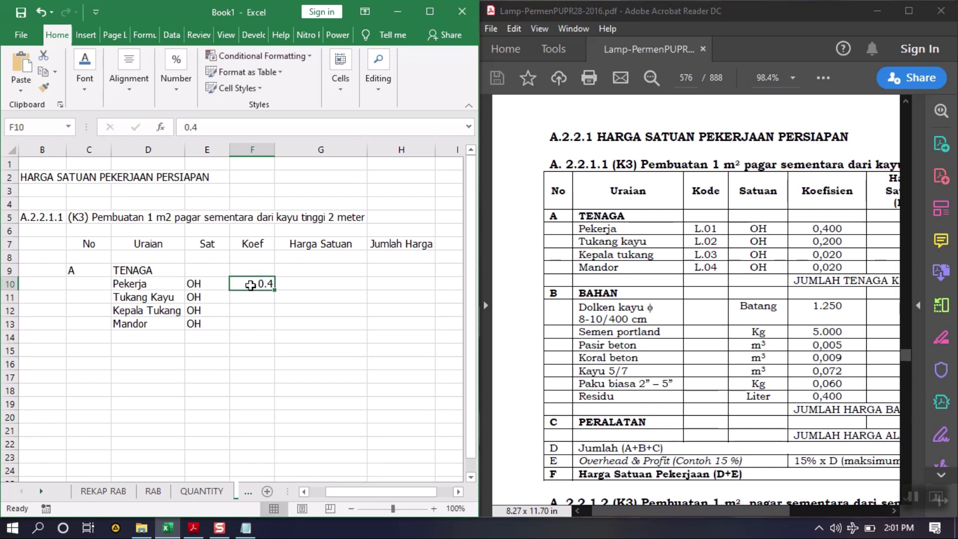
type("0.")
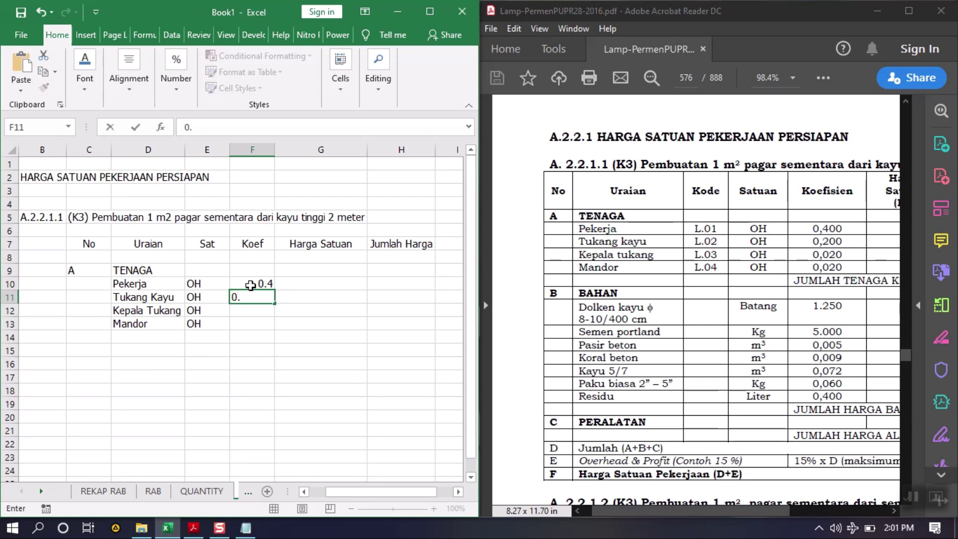
type("3")
key("Return")
key("Up")
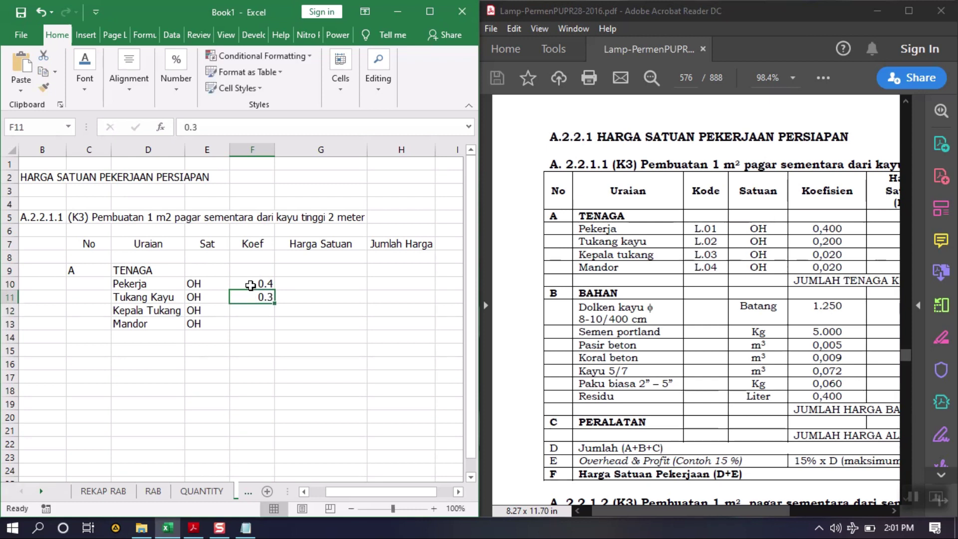
type("0.2")
key("Return")
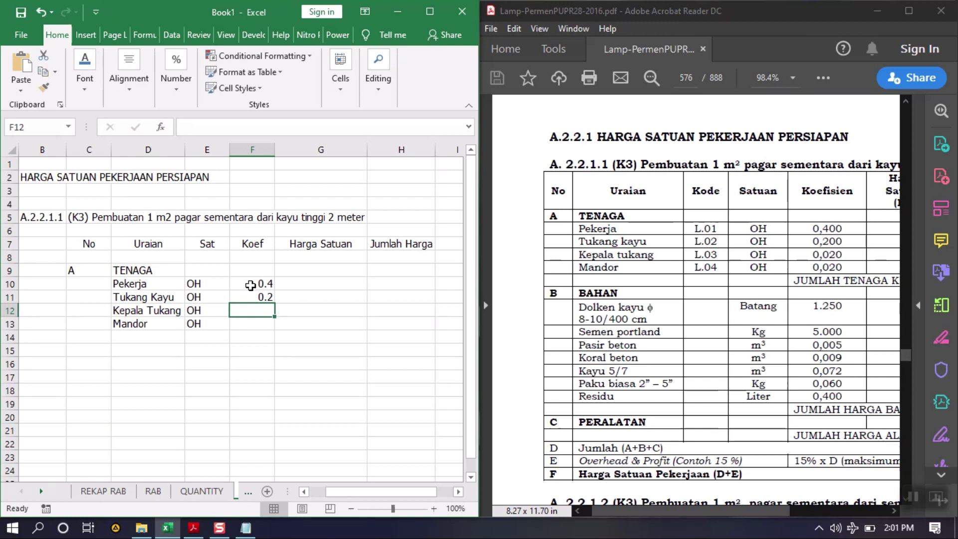
Enter the coefficient 0.02 for both Kepala Tukang in F12 and Mandor in F13.
type("0.02")
key("Return")
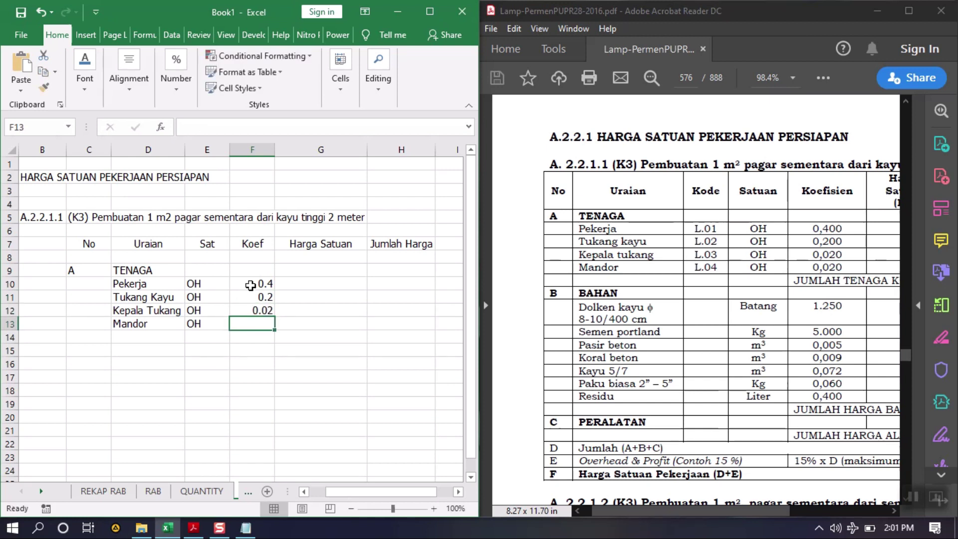
type("0.02")
key("Return")
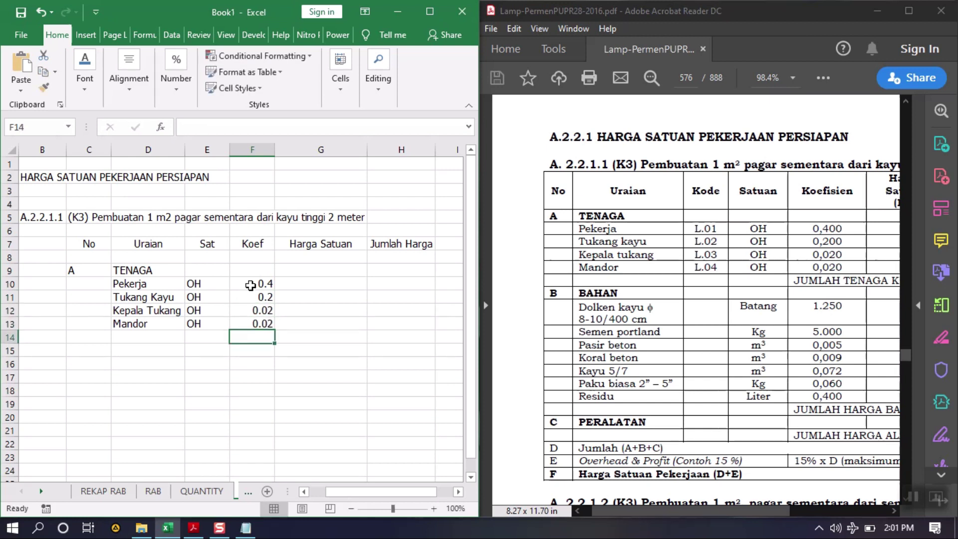
Add the section heading in row 15 with the letter B in C15 and BAHAN in D15.
left_click(118, 352)
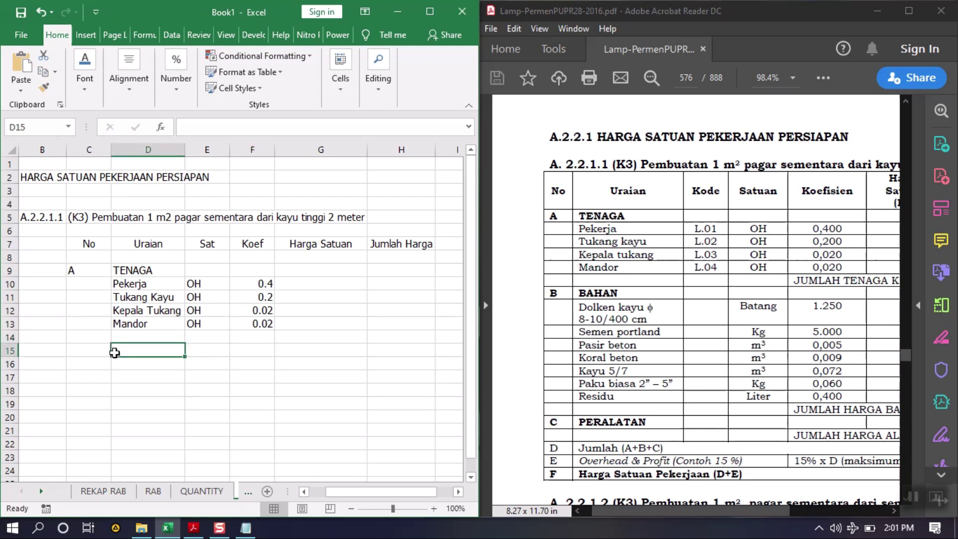
left_click(80, 363)
left_click(79, 351)
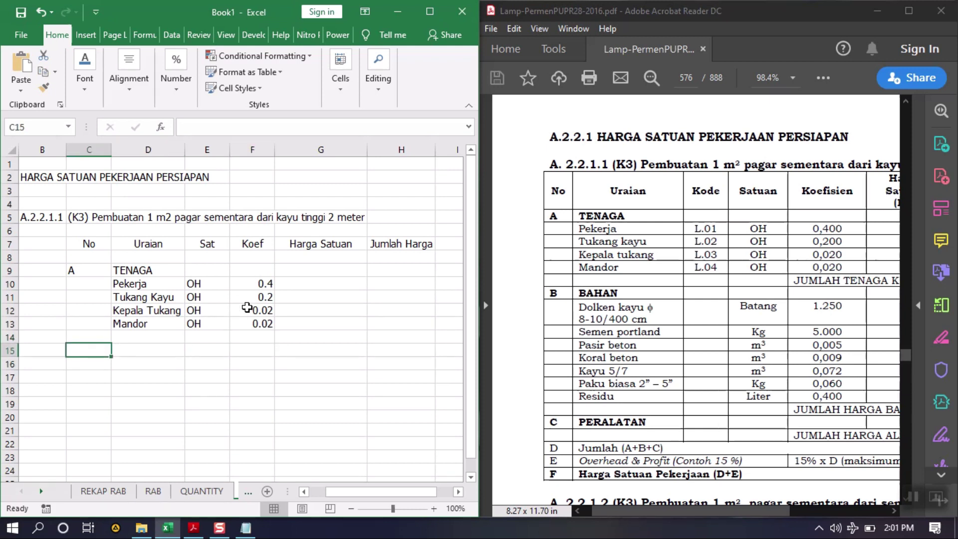
type("B")
key("Tab")
type("BAHAN")
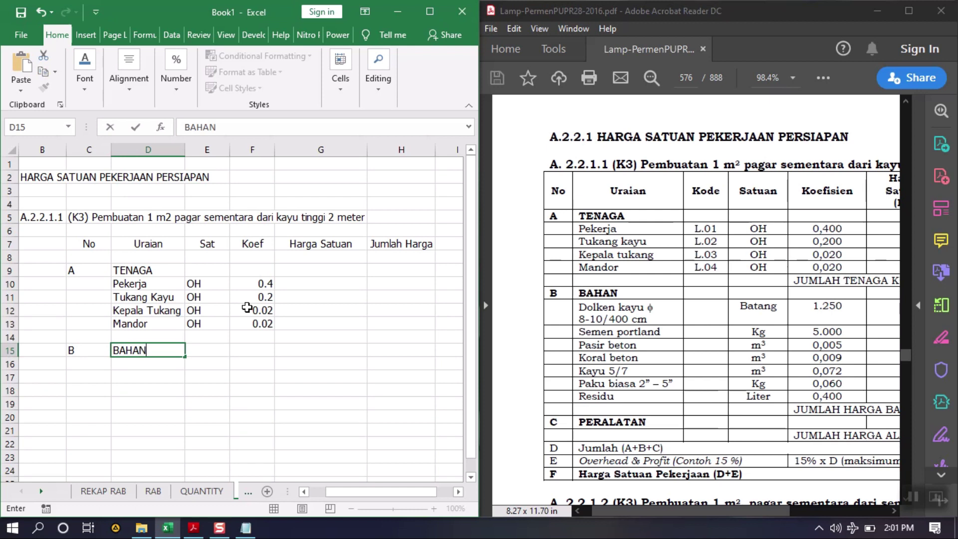
key("Return")
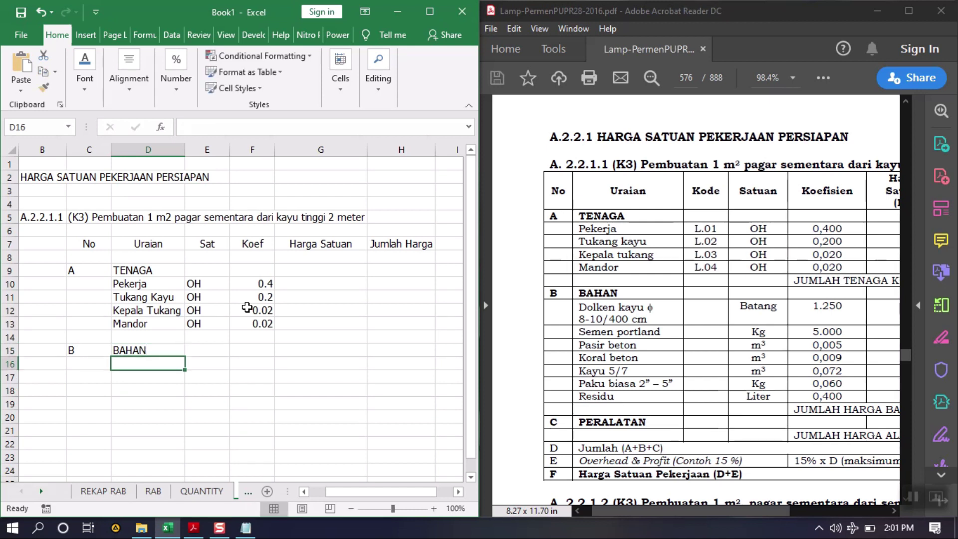
Enter the material Dolken kayu 4m in D16 with the unit Bat in E16, widening column D to fit the name.
type("Dolken kayu")
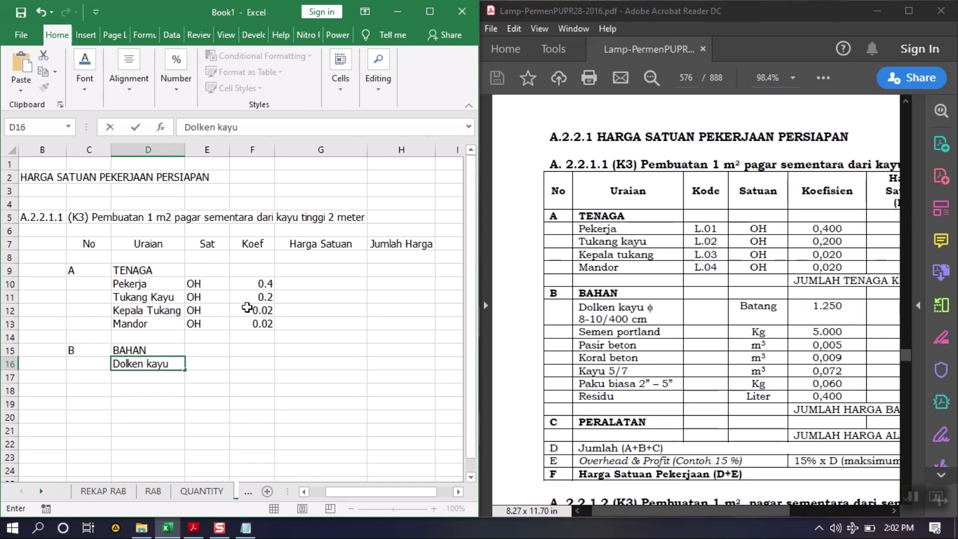
type("4m")
key("Return")
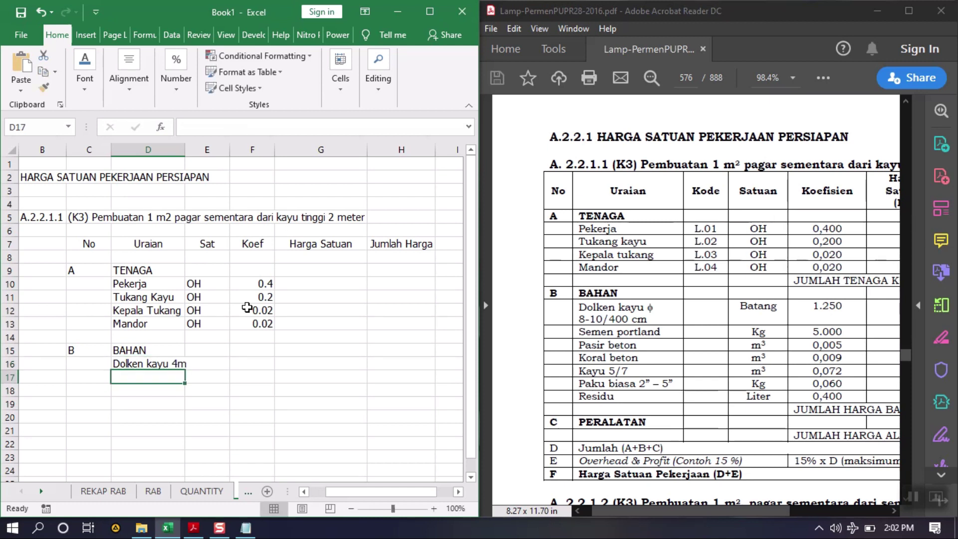
left_click_drag(185, 150, 190, 150)
left_click(205, 361)
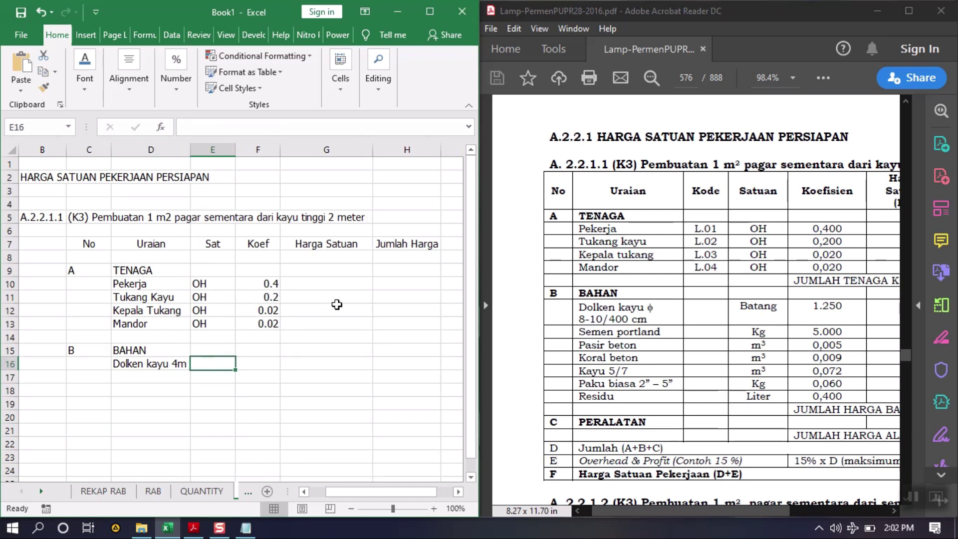
type("Bat")
key("Return")
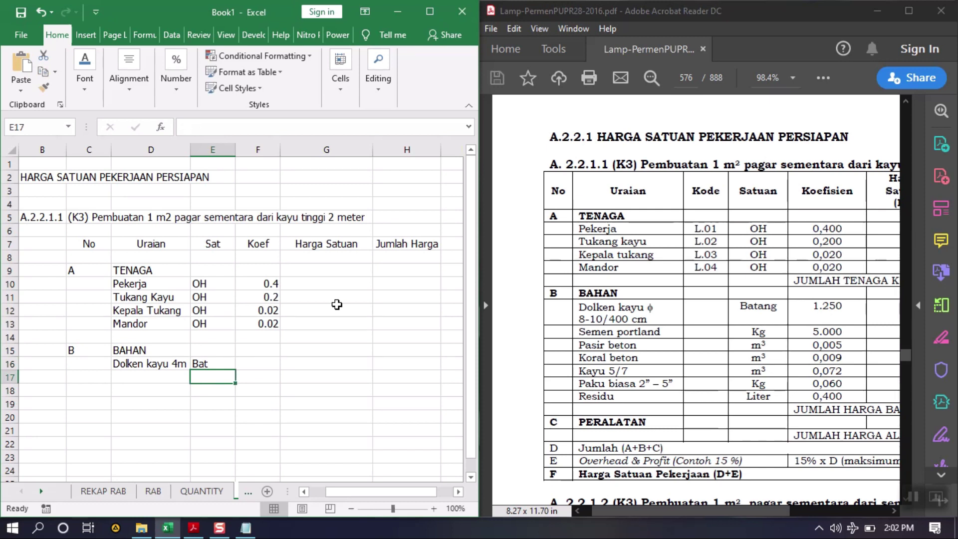
List the materials Semen Portland, Pasir Beton and Koral Beton in D17:D19.
type("S")
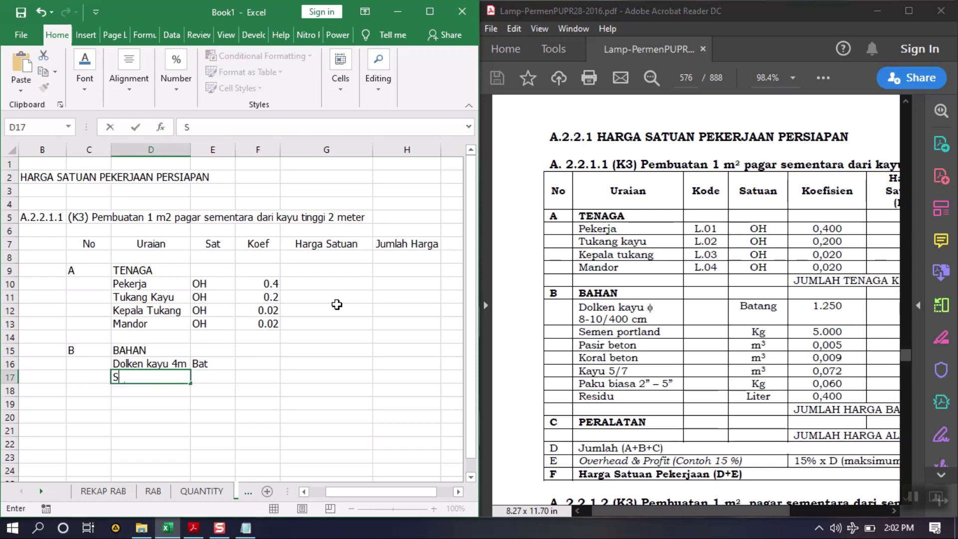
type("emen Po")
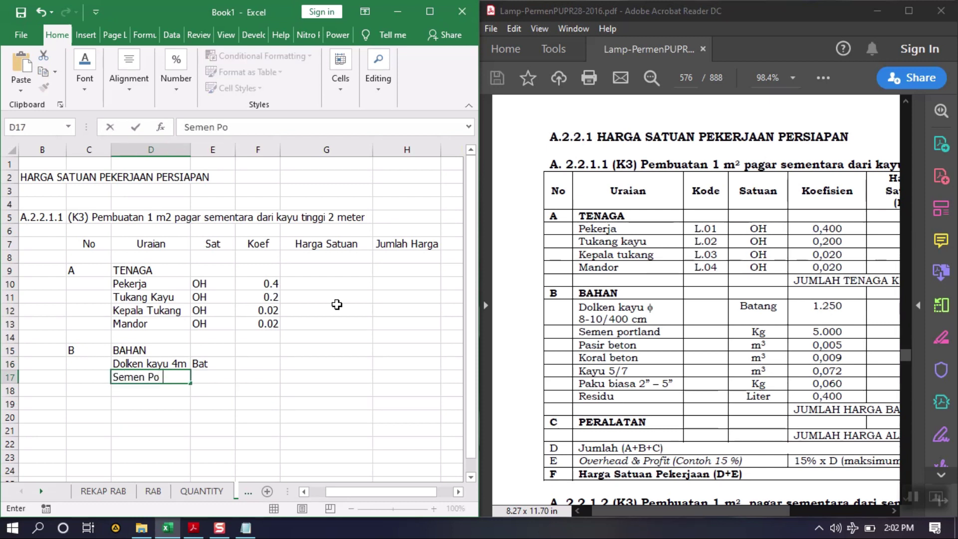
type("rtland")
key("Return")
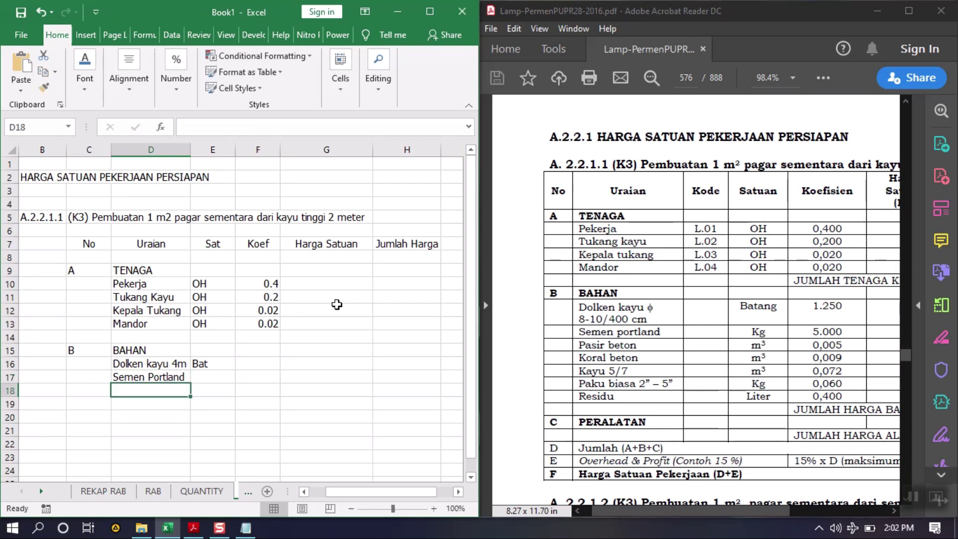
type("Pasir Be")
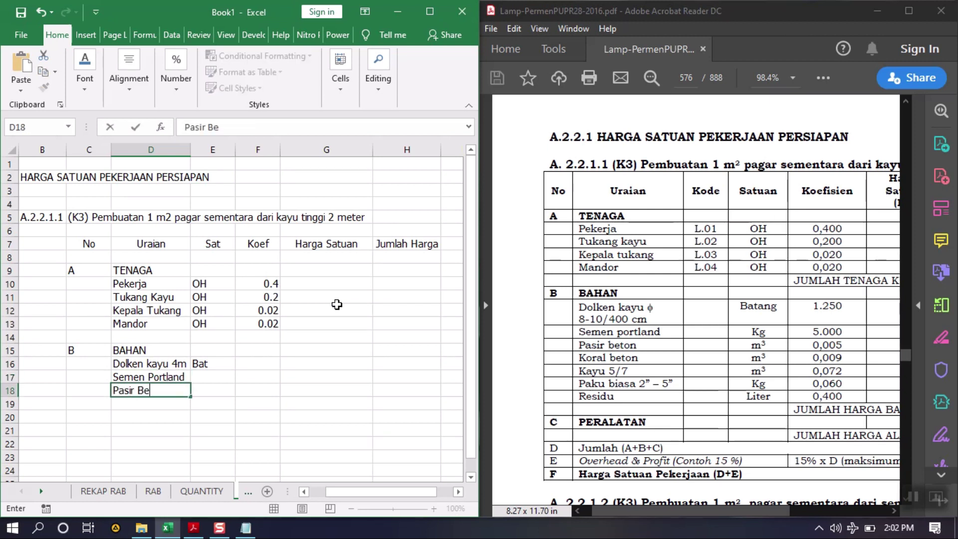
type("ton")
key("Return")
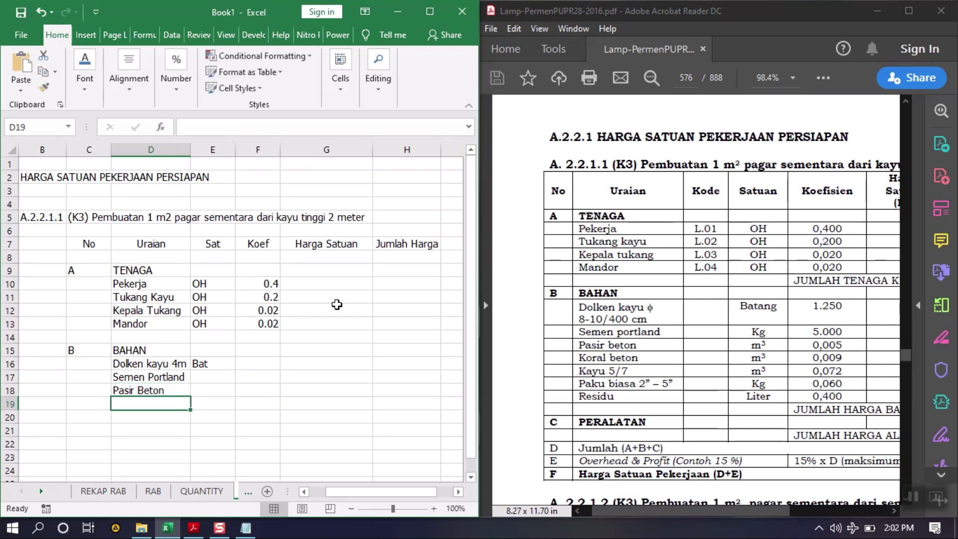
type("Koral Beton")
key("Return")
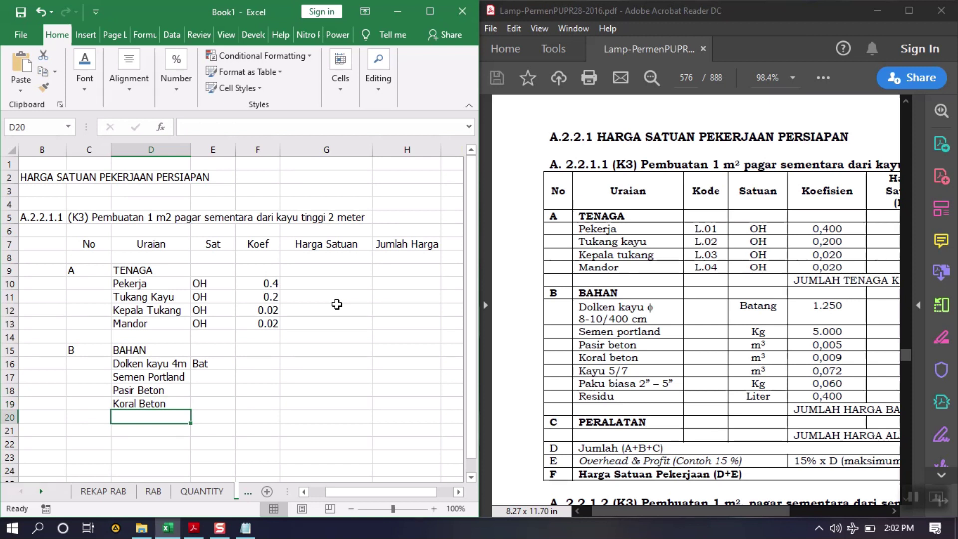
Add the remaining materials Kayu 5/7, Paku and Residu in D20:D22.
type("Kayu")
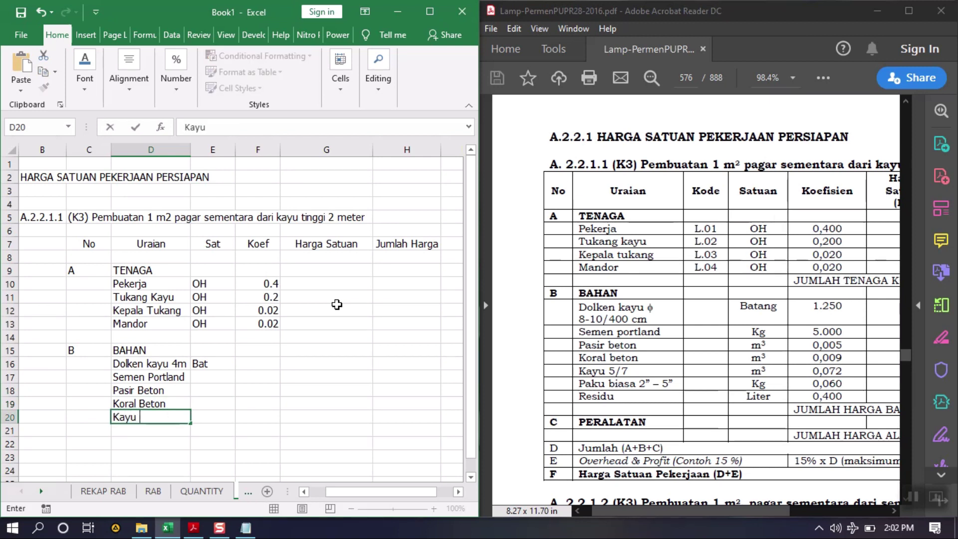
type(" 5/ 7")
key("Return")
type("Paku")
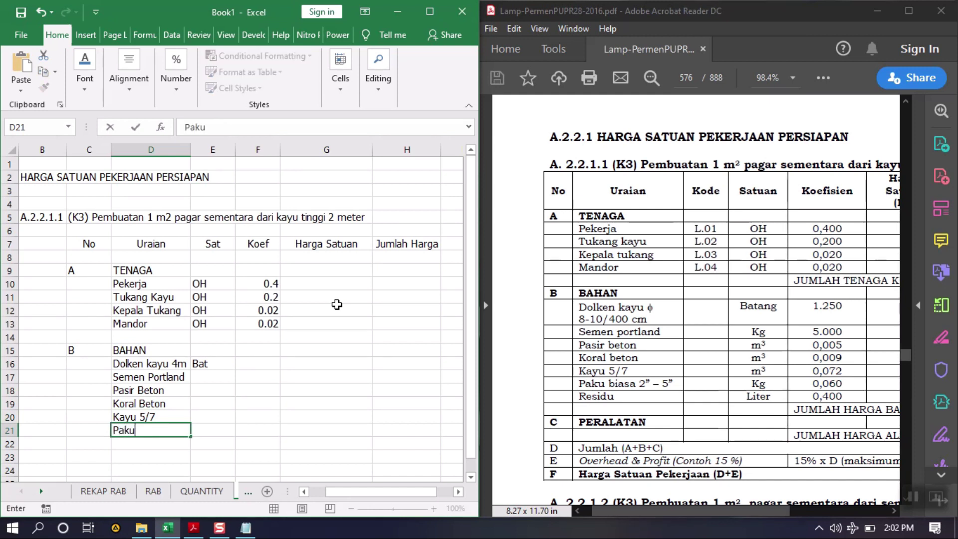
key("Return")
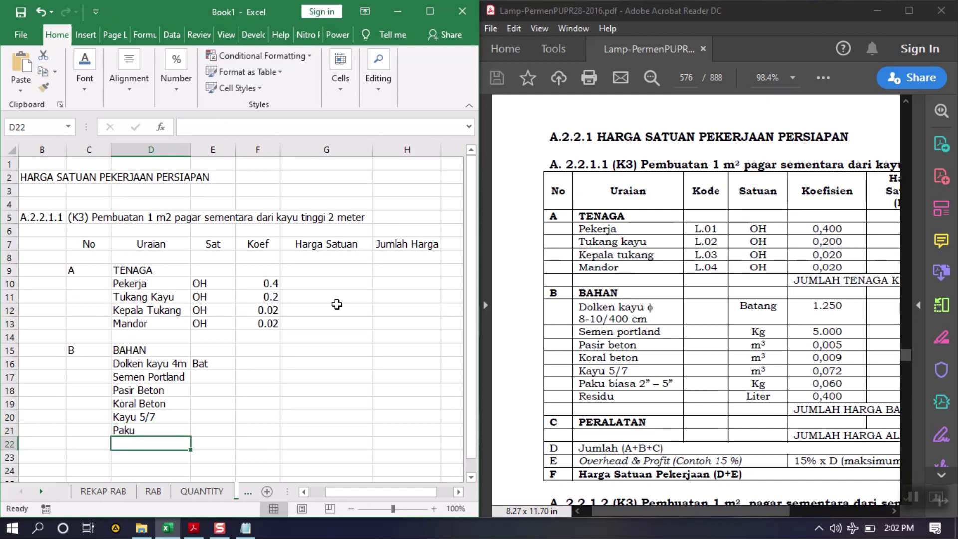
type("Residu")
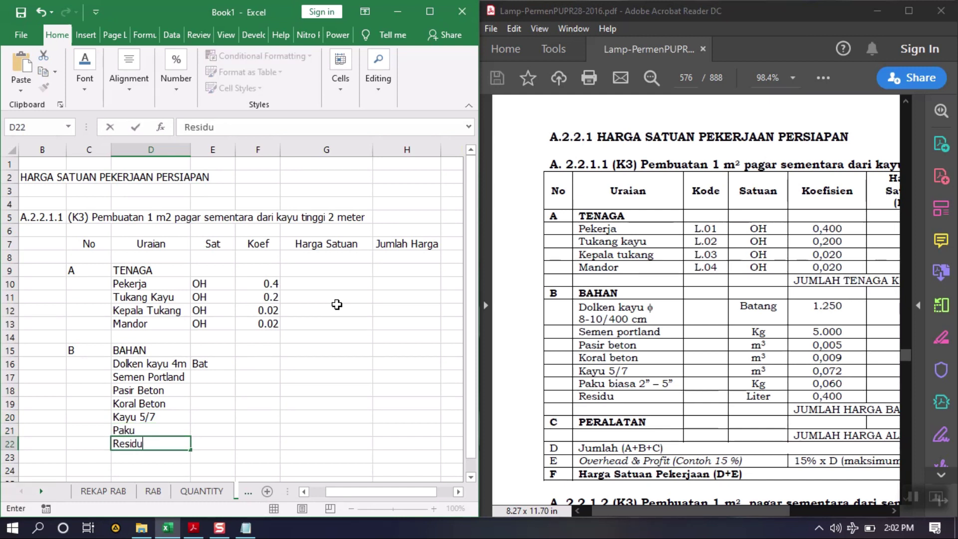
key("Return")
Enter the unit Kg for Semen Portland in E17 and m3 for Pasir Beton, Koral Beton and Kayu 5/7 in E18:E20.
key("Right")
key("Right")
key("Up")
key("Up")
key("Up")
key("Up")
key("Up")
key("Left")
key("Up")
type("Kg")
key("Return")
type("m3")
key("Return")
type("m3")
key("Return")
type("m3")
key("Return")
Enter the unit Kg for Paku in E21 and Liter for Residu in E22.
type("Kg")
key("Return")
type("Liter")
key("Tab")
Enter the coefficients 1.25 for Dolken kayu in F16 and 5 for Semen Portland in F17.
key("Up")
key("Up")
key("Up")
key("Up")
key("Up")
key("Up")
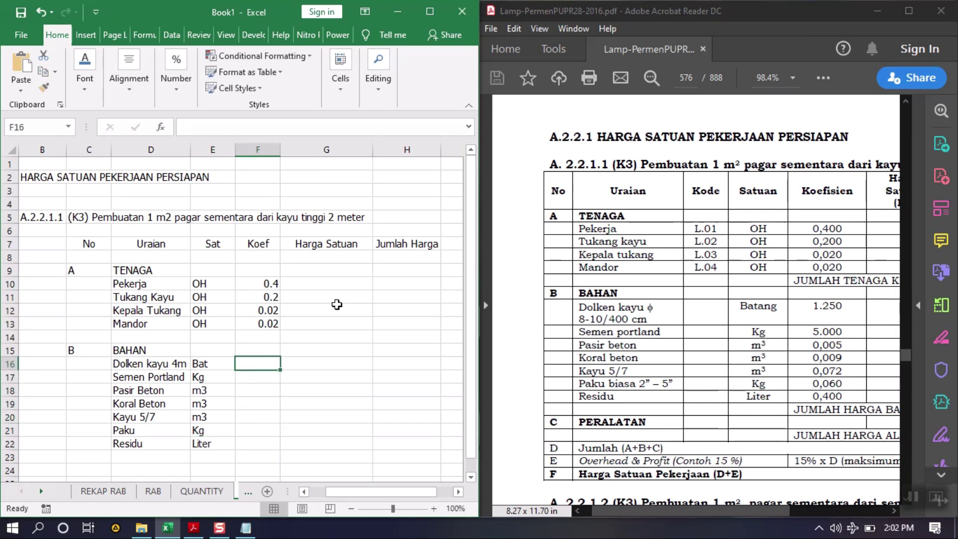
type("1.25")
key("Return")
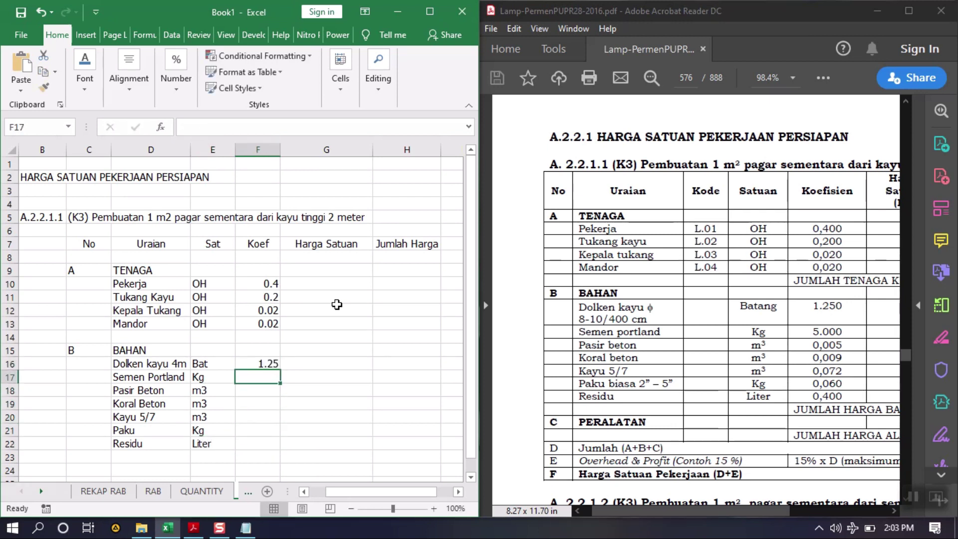
type("5")
key("Return")
Enter the coefficient 0.005 for Pasir Beton in F18.
type("9.00")
key("BackSpace")
key("BackSpace")
key("BackSpace")
type("0.005")
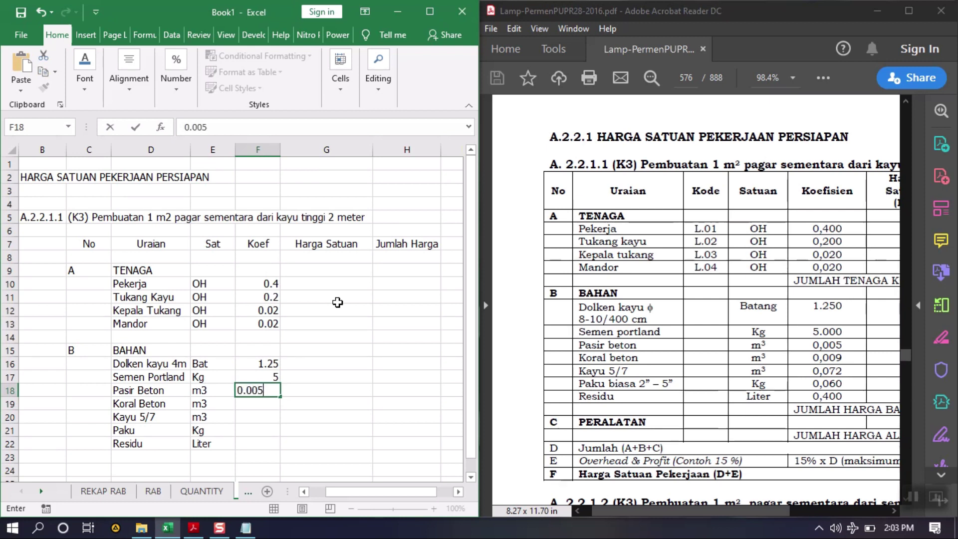
Enter the coefficients 0.005 for Pasir Beton, 0.009 for Koral Beton and 0.072 for Kayu 5/7.
key("Return")
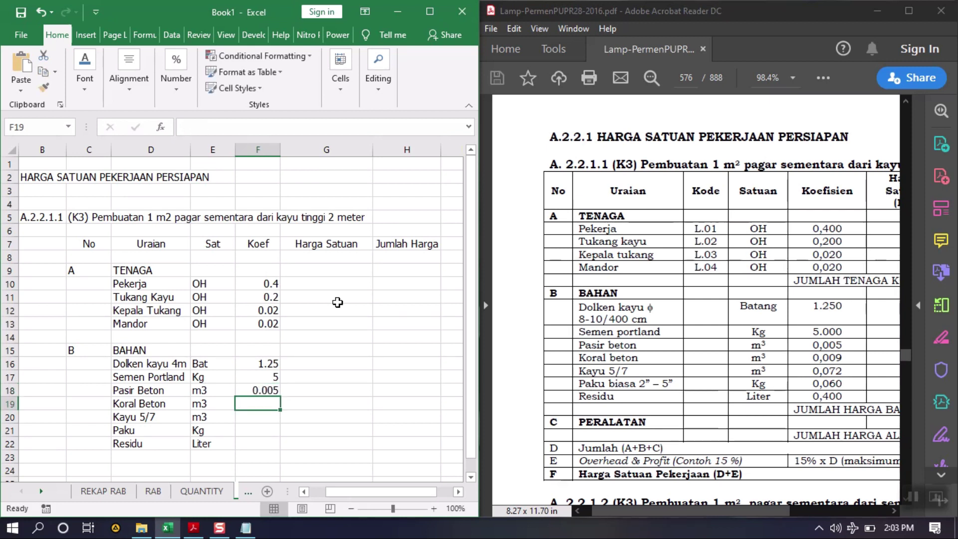
type("0.0")
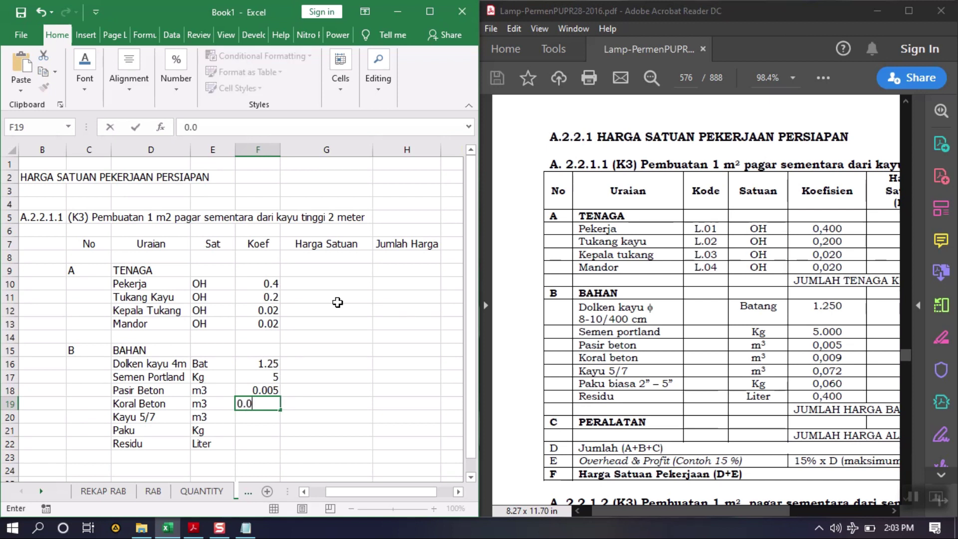
type("09")
key("Return")
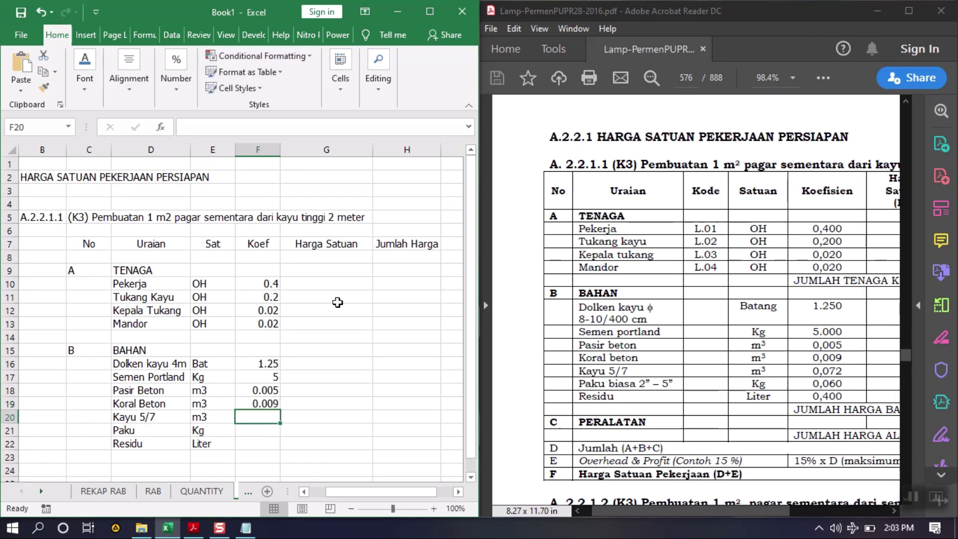
type(".00")
key("BackSpace")
type("72")
key("Return")
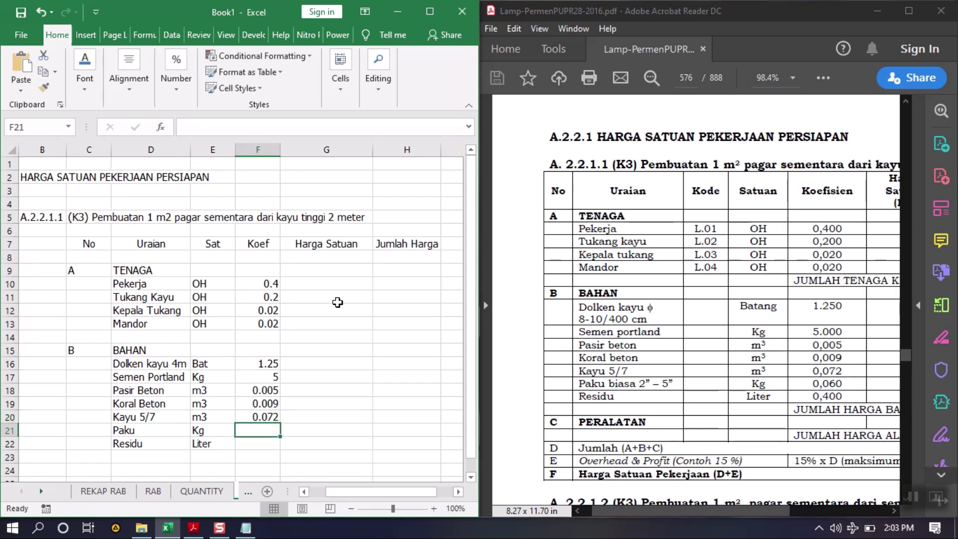
Enter the coefficients 0.06 for Paku and 0.4 for Residu.
type("06")
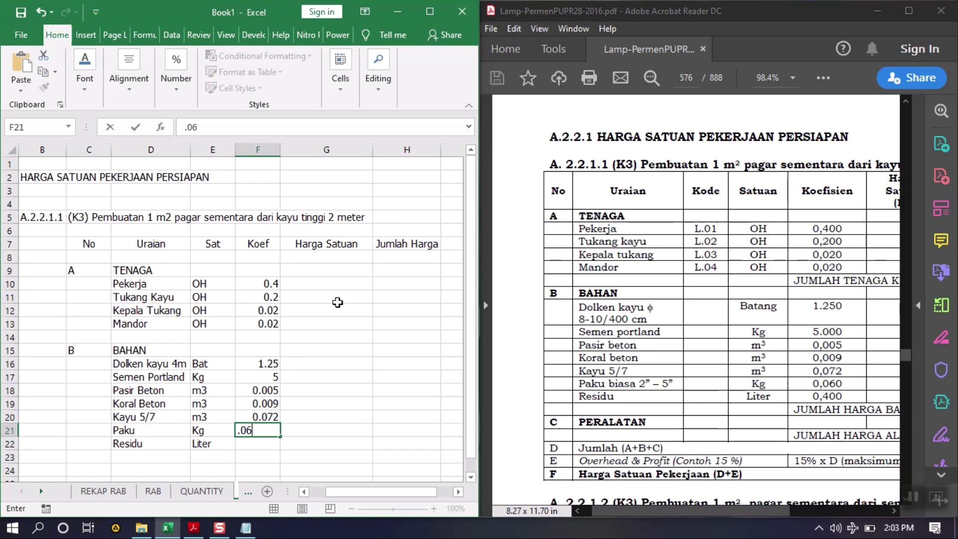
key("Return")
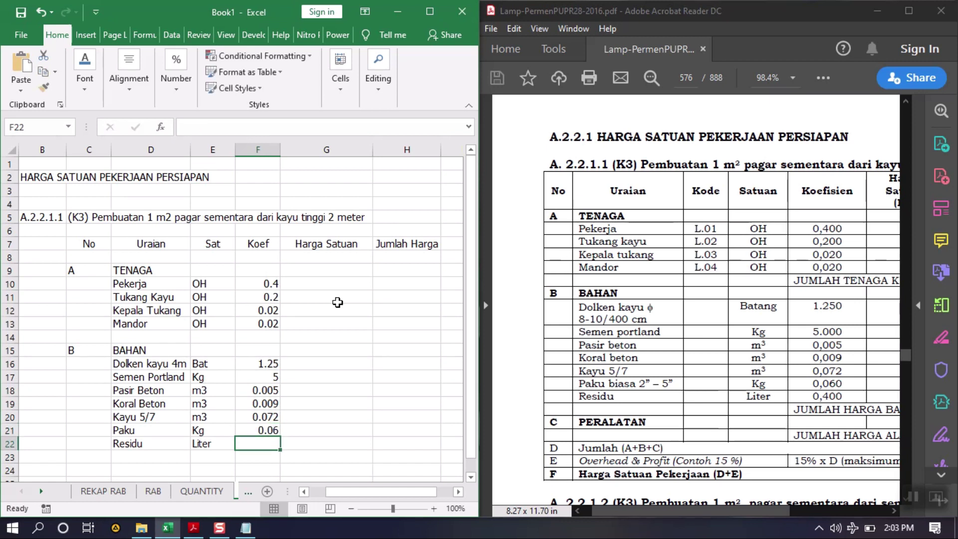
type("0.4")
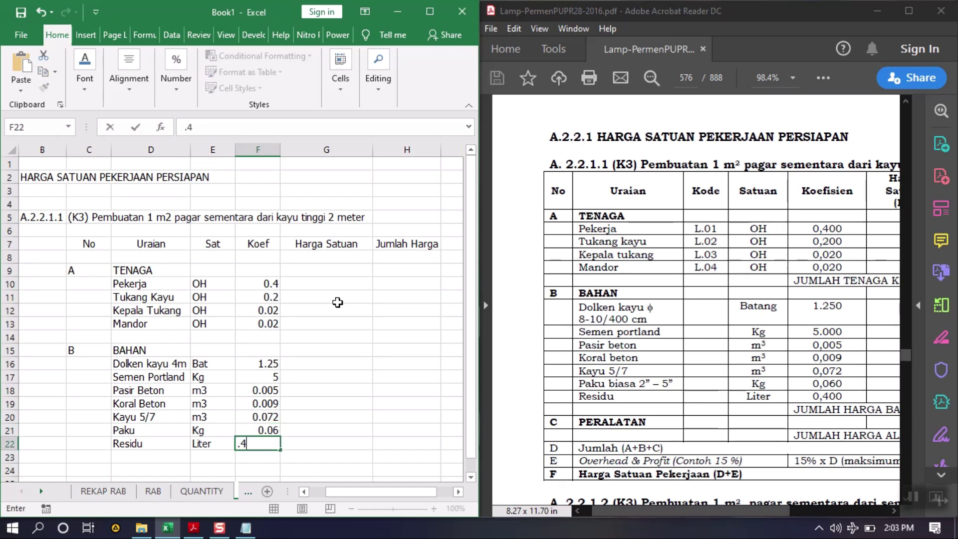
key("Return")
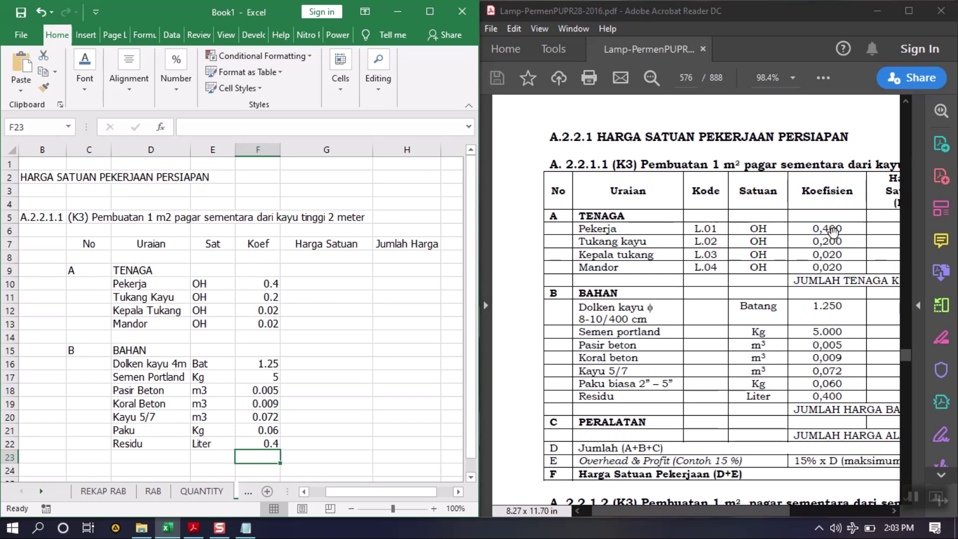
Format the Koef values in F10:F22 as Number with 3 decimal places.
left_click_drag(269, 284, 259, 442)
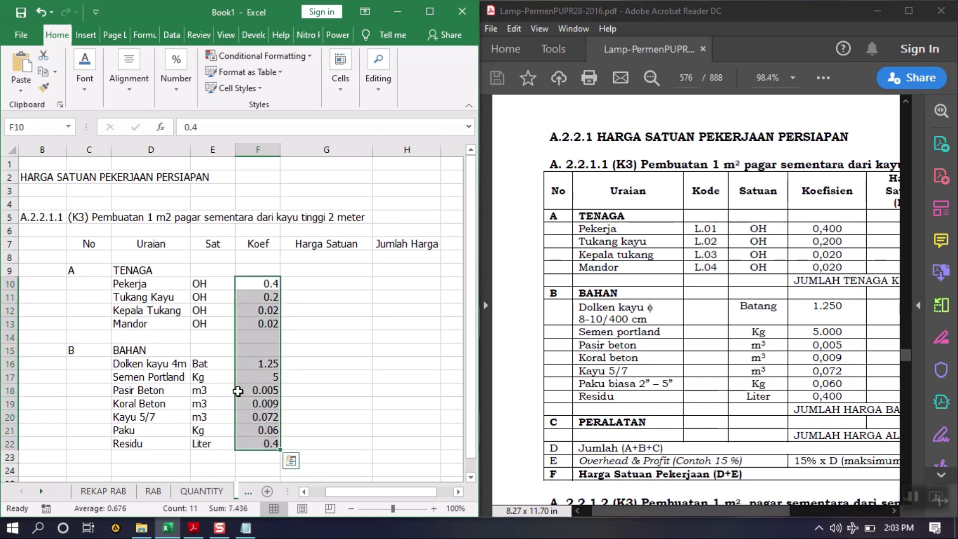
left_click(177, 72)
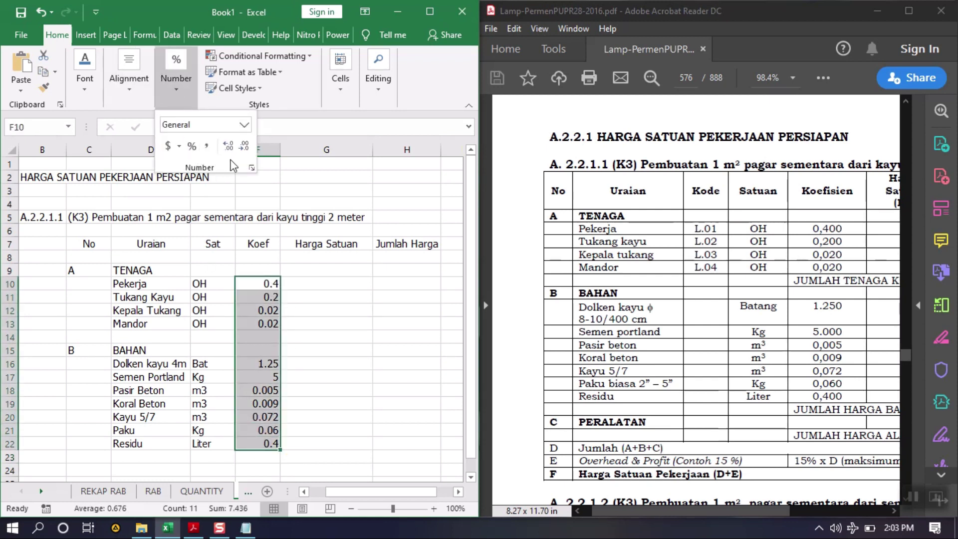
left_click(251, 170)
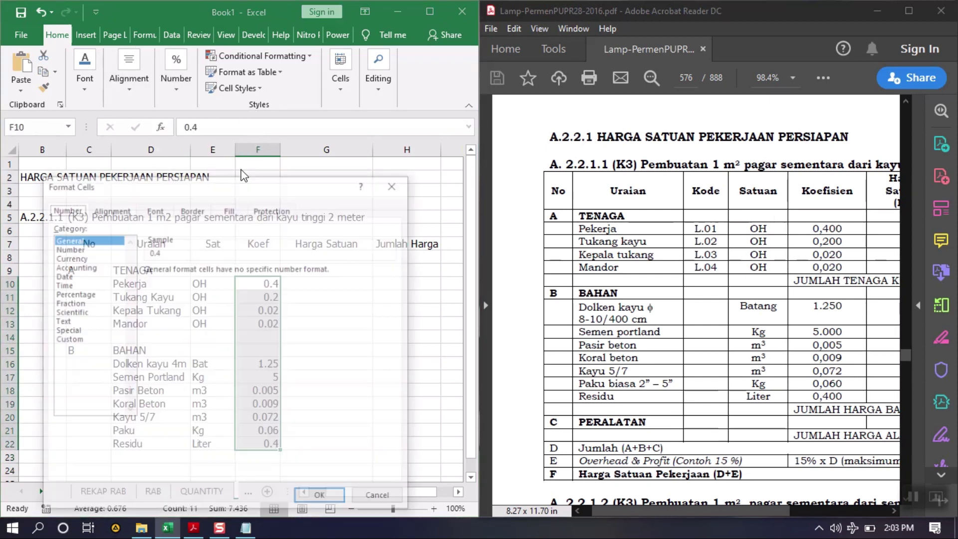
left_click(75, 257)
left_click(75, 248)
left_click(238, 267)
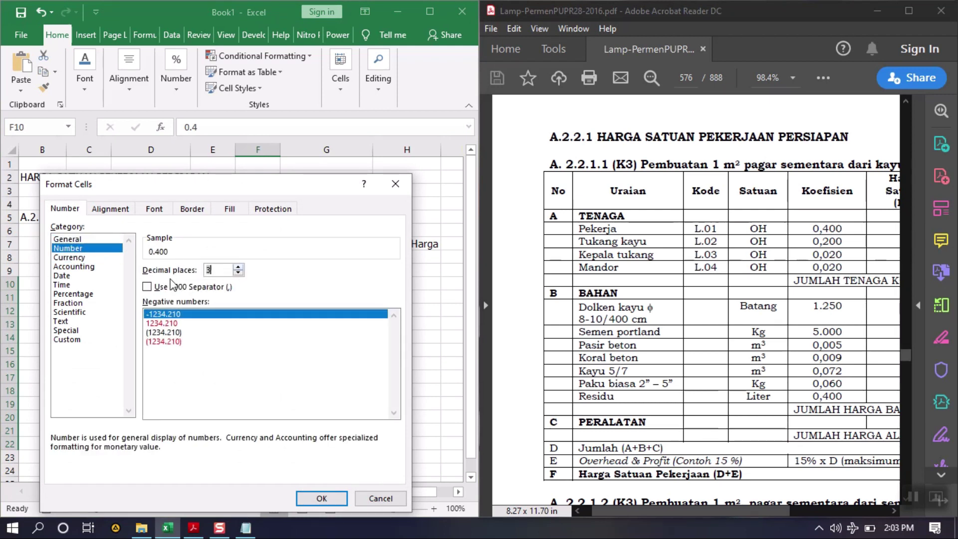
left_click(322, 498)
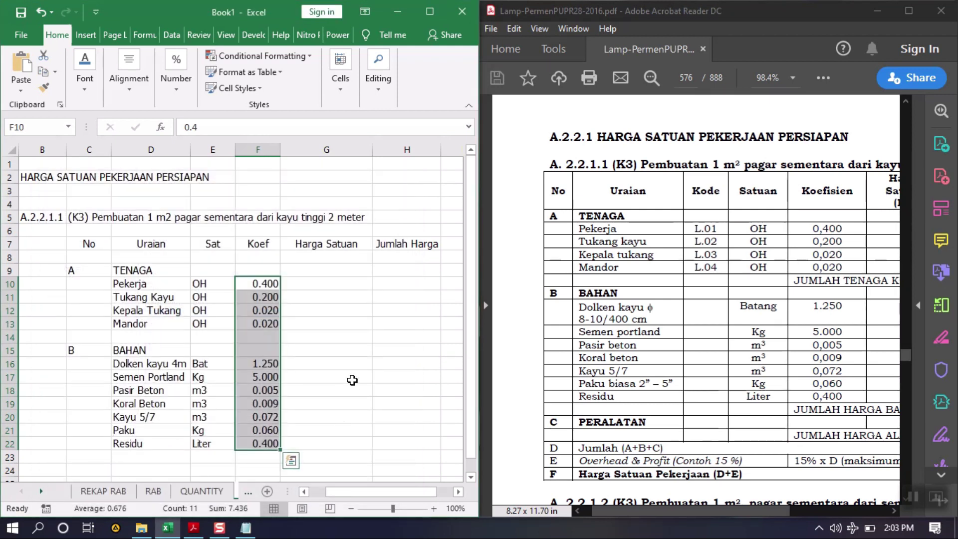
left_click(352, 381)
Bring the price columns of the PDF table into view and insert an empty sheet row at row 14, below Mandor.
left_click_drag(700, 512, 789, 507)
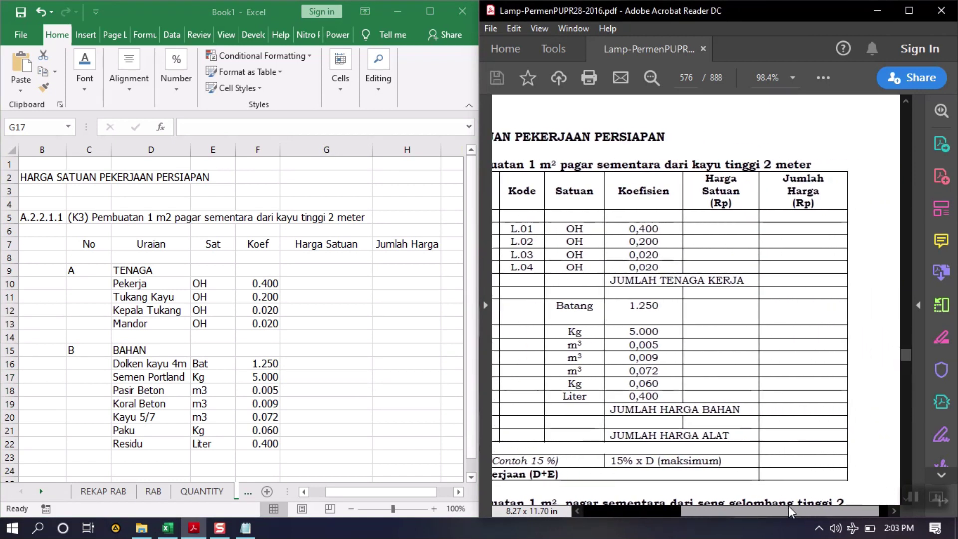
left_click(253, 344)
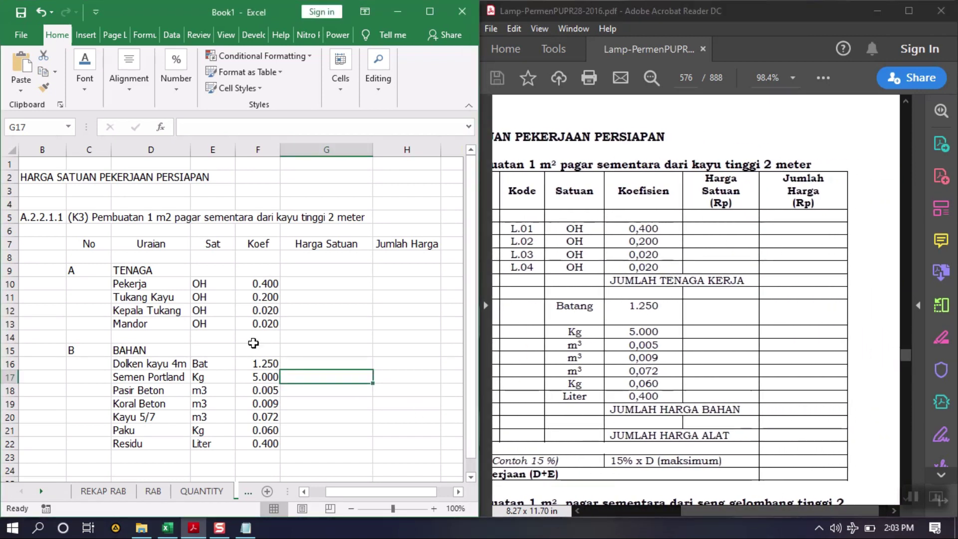
left_click(10, 338)
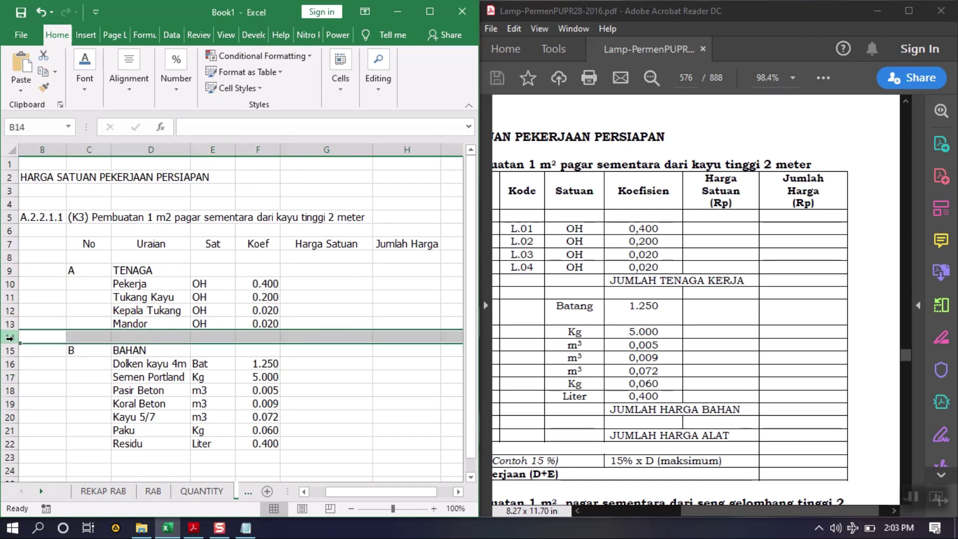
right_click(10, 337)
left_click(40, 231)
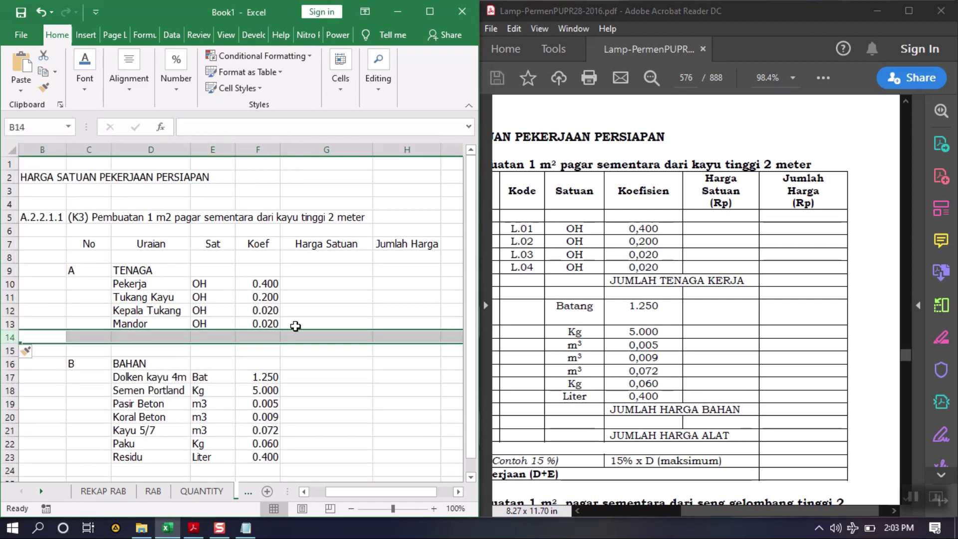
Enter the subtotal label JUMLAH TENAGA KERJA in cell F14, below the labour coefficients.
left_click(263, 335)
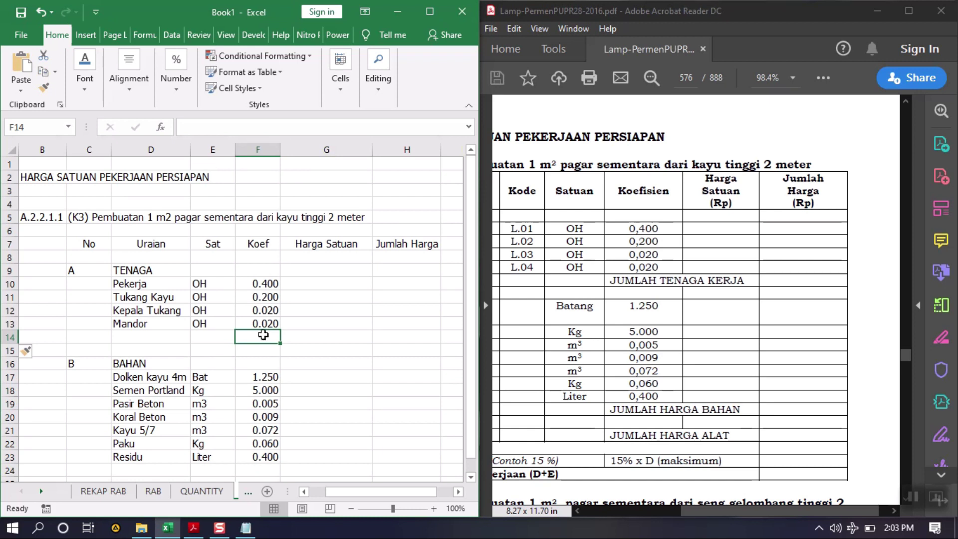
type("JUMLAH TENAGA KERJA")
key("Return")
Enter the subtotal label JUMLAH HARGA BAHAN in cell F24, below the Residu coefficient.
key("Return")
key("Return")
key("Return")
key("Return")
key("Return")
key("Return")
key("Return")
key("Return")
key("Return")
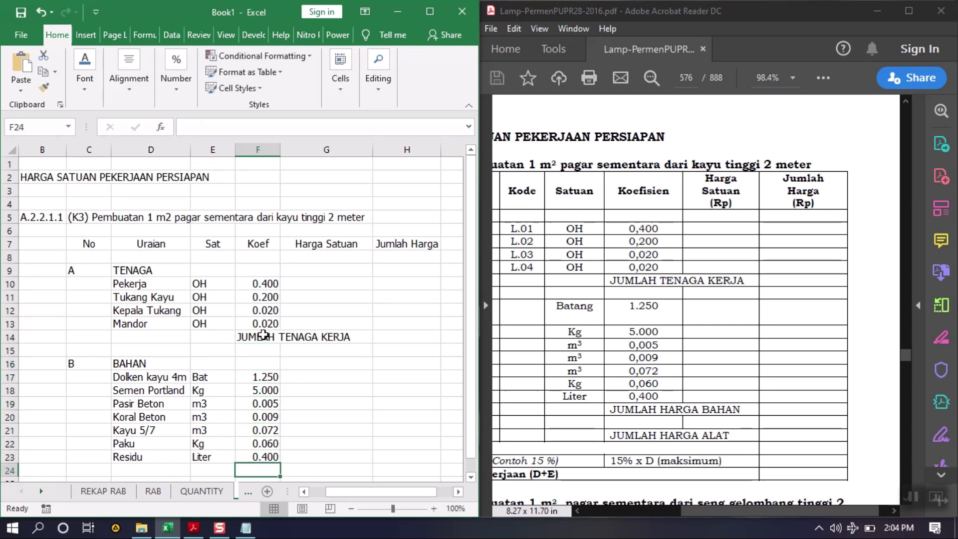
type("JUMLH")
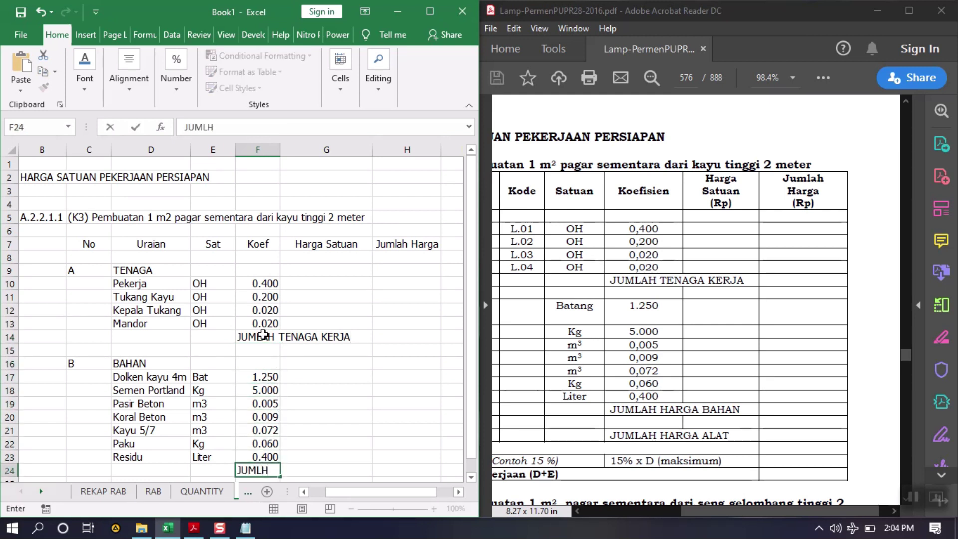
key("BackSpace")
type("AH HARGA ")
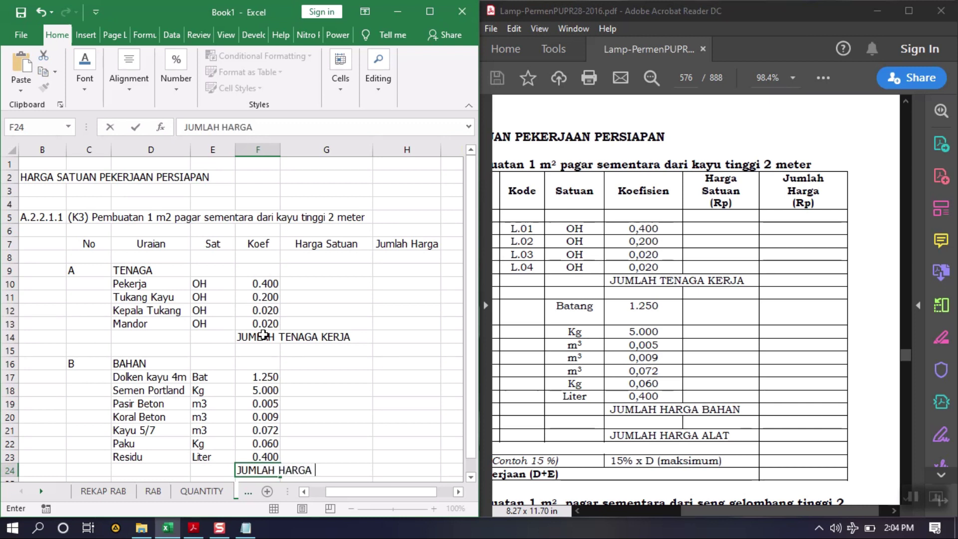
type("BAH")
key("Return")
Enter the subtotal label JUMLAH HARGA ALAT in cell F26.
key("Return")
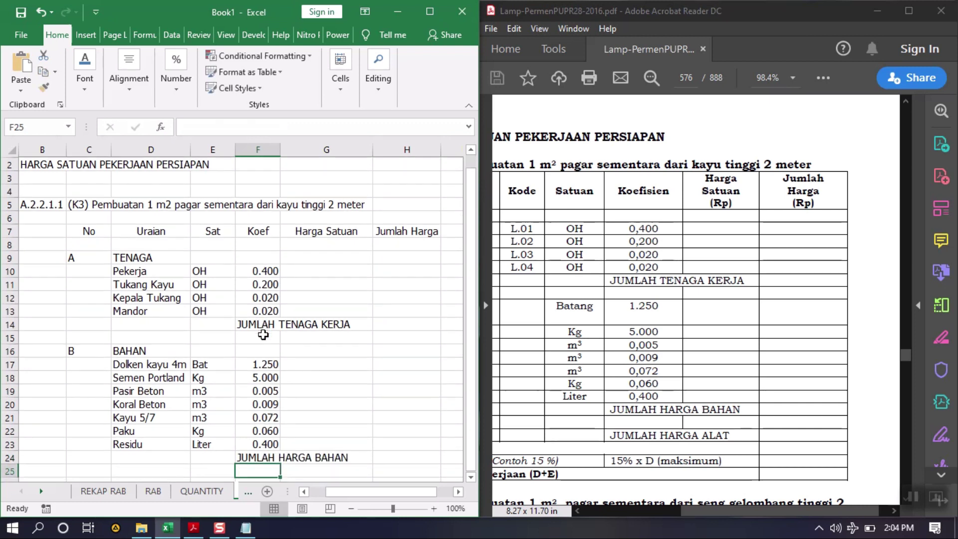
type("JUMLAH")
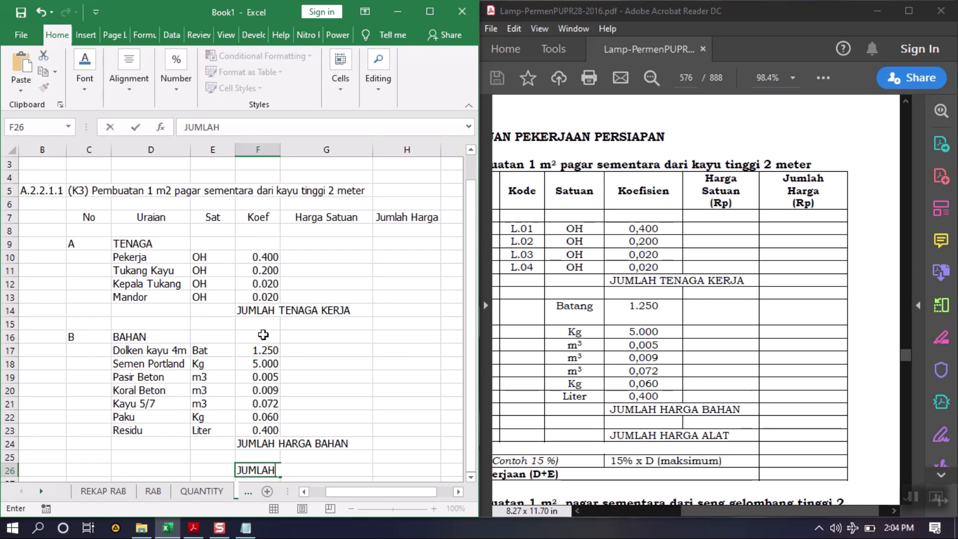
type(" HARGA ALAT")
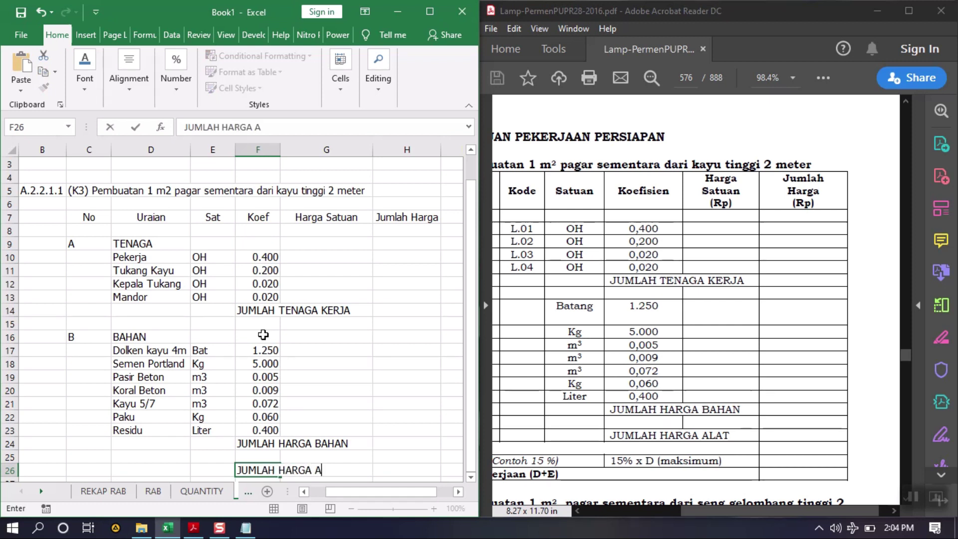
key("Return")
key("Return")
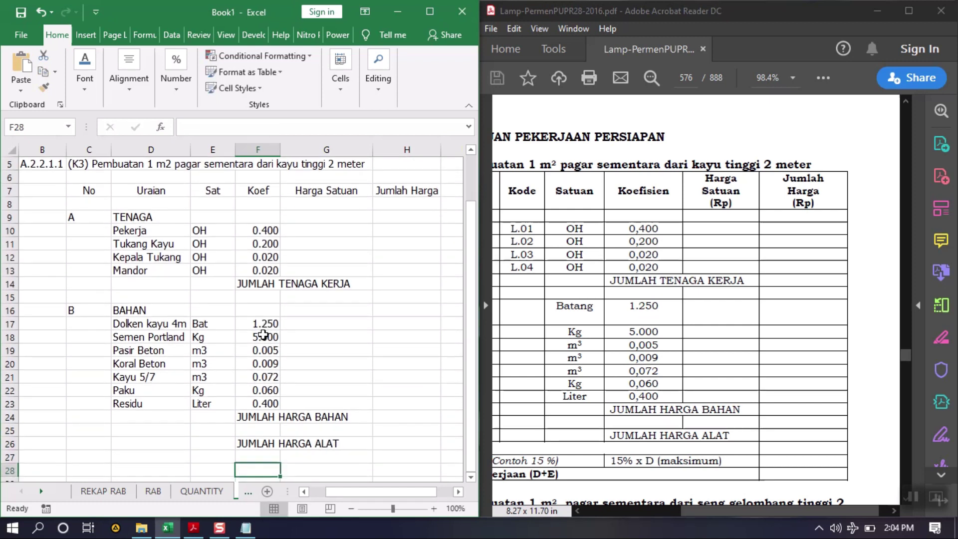
left_click(363, 366)
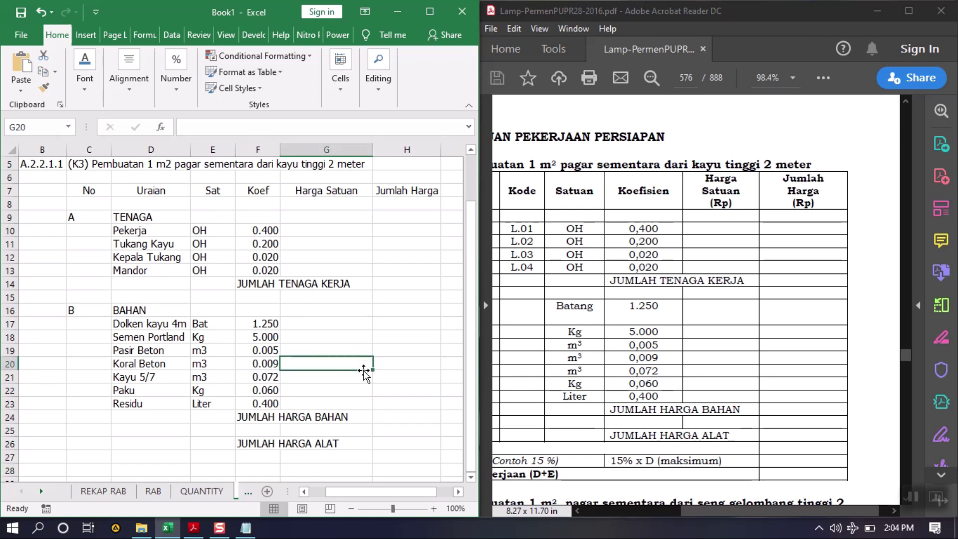
Open the number format settings for the labour Harga Satuan cells G10:G13.
left_click_drag(331, 228, 336, 267)
left_click(170, 93)
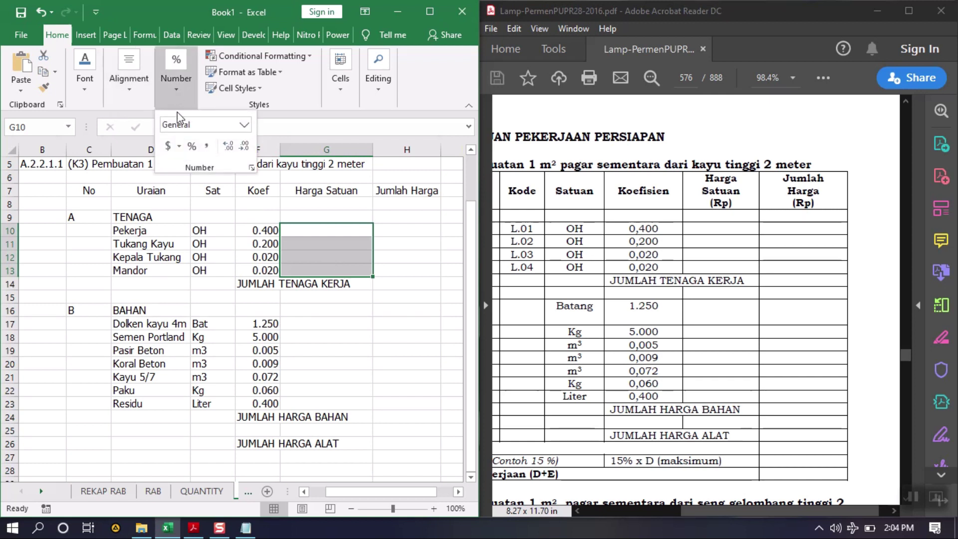
left_click(249, 168)
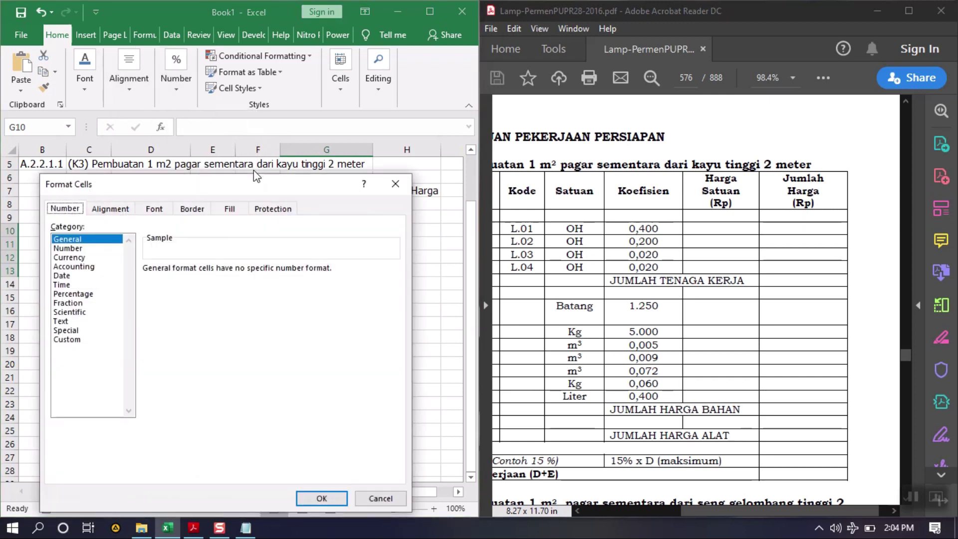
left_click(66, 331)
left_click(66, 340)
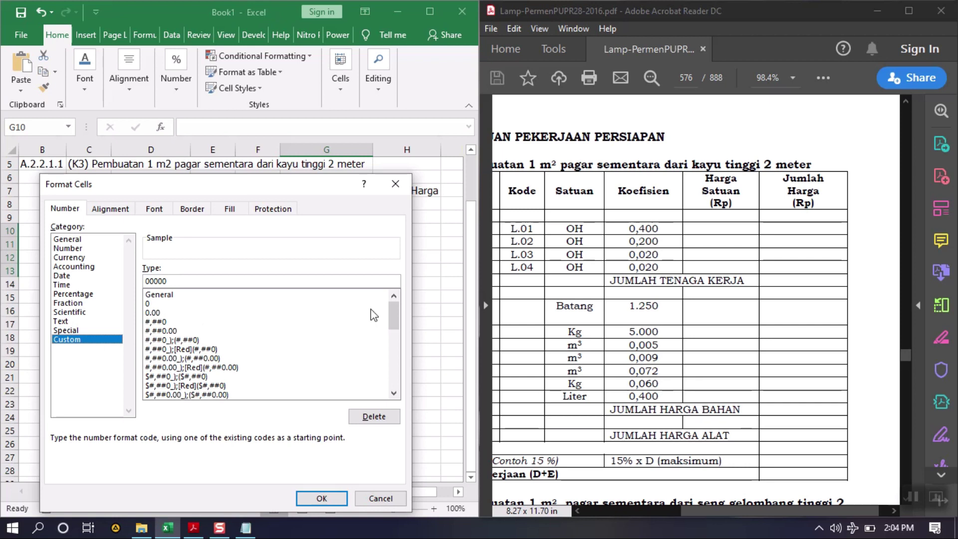
mouse_move(390, 307)
left_mouse_down()
mouse_move(393, 349)
mouse_move(393, 318)
left_mouse_up()
left_click(230, 331)
left_click(195, 349)
left_click(174, 359)
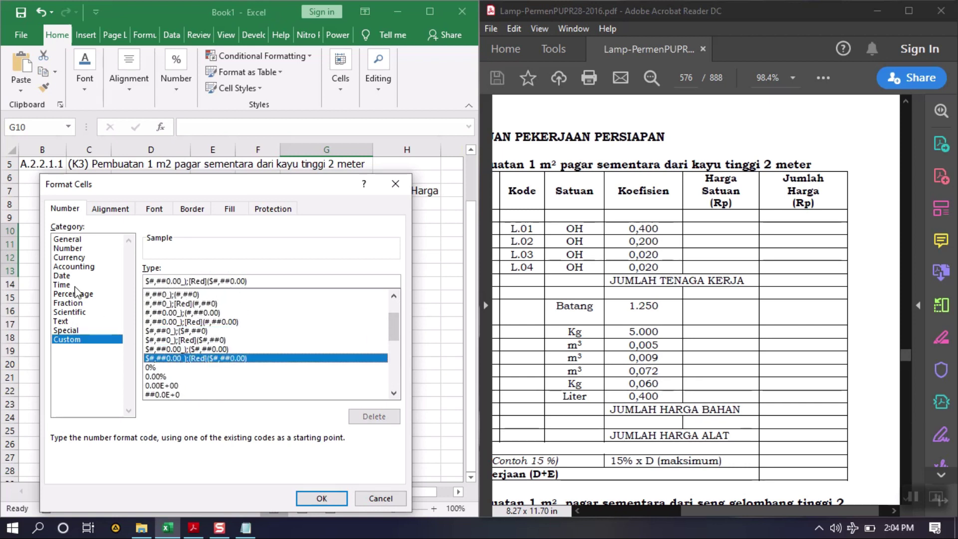
left_click(68, 248)
left_click(74, 266)
left_click(219, 287)
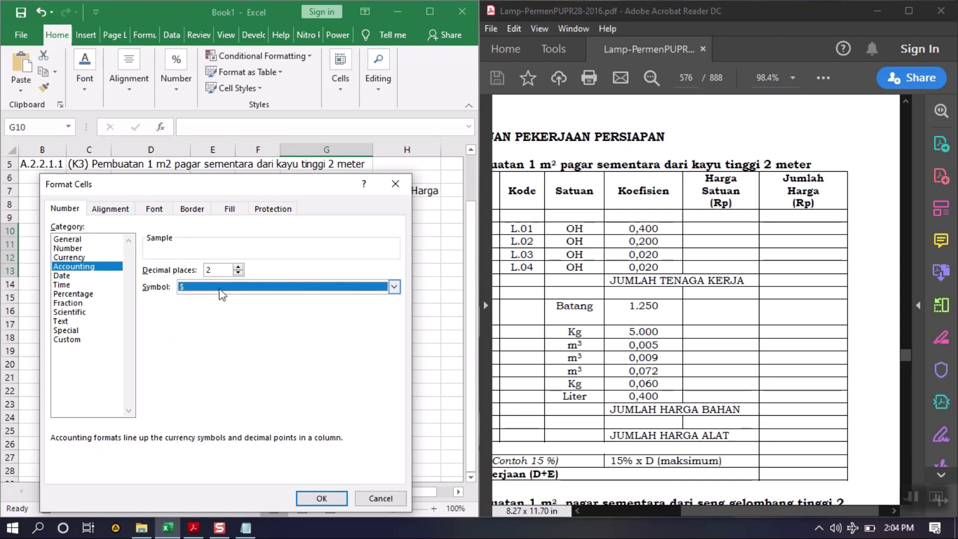
left_click(220, 291)
left_click(72, 331)
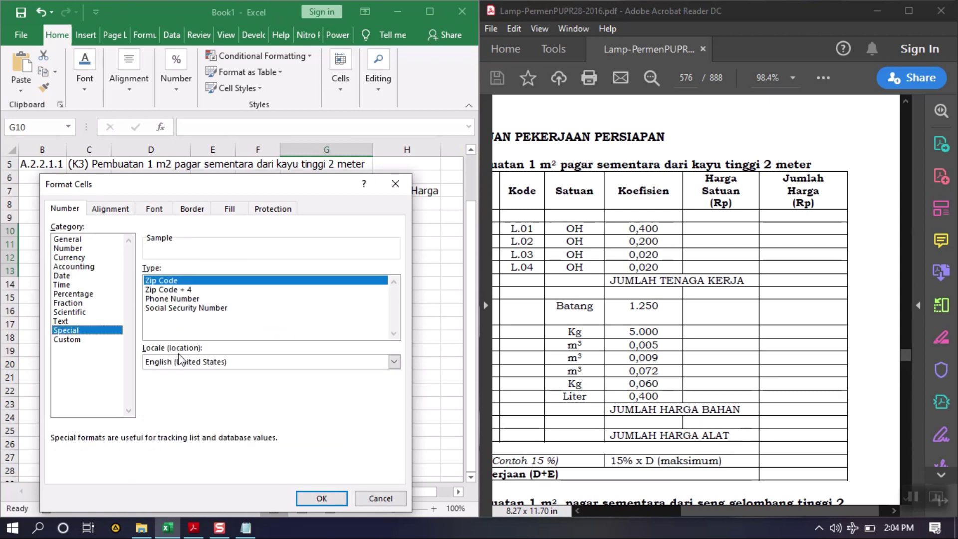
Format the labour Harga Satuan cells as currency with two decimals, the Rp Indonesian symbol and red unsigned negative numbers.
left_click(70, 258)
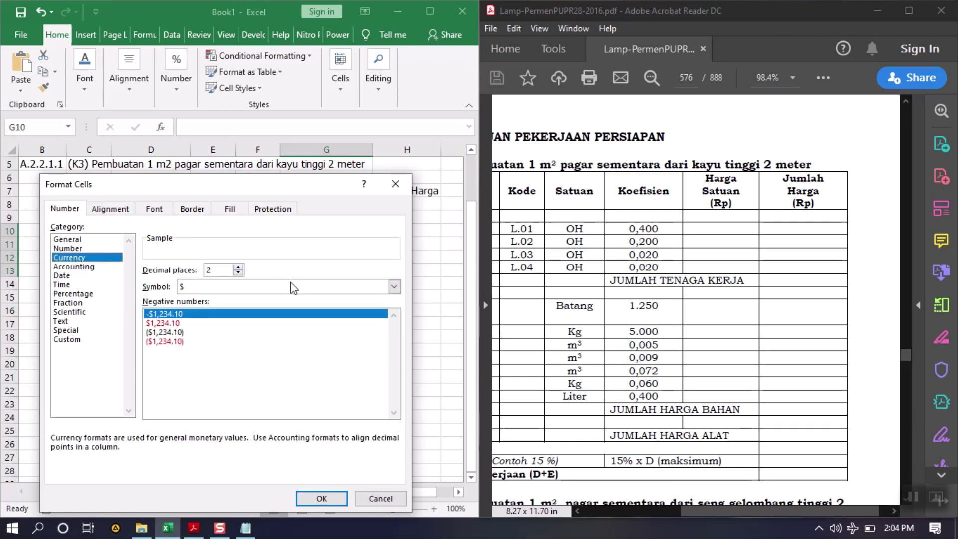
left_click(322, 288)
left_click_drag(394, 305, 398, 375)
scroll(245, 409, "down", 1)
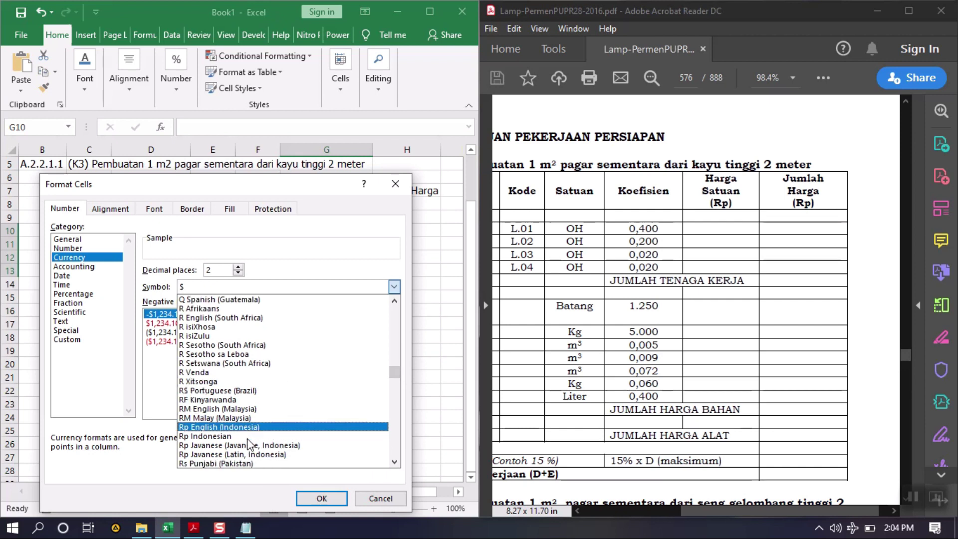
left_click(224, 438)
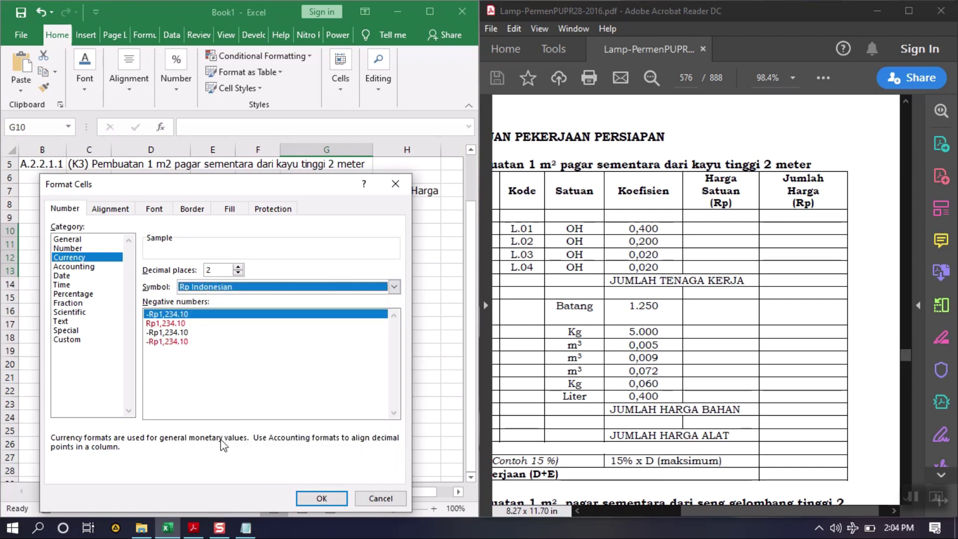
left_click(167, 327)
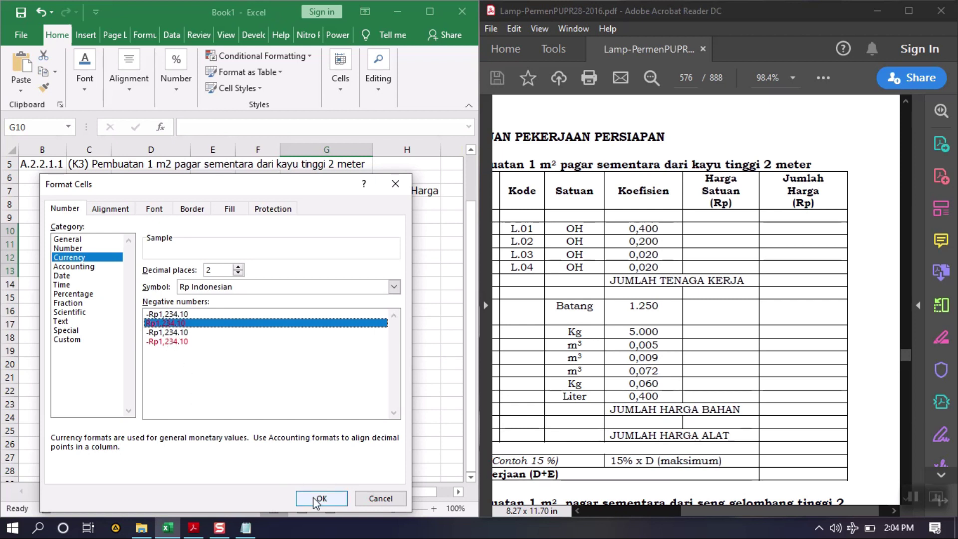
left_click(181, 333)
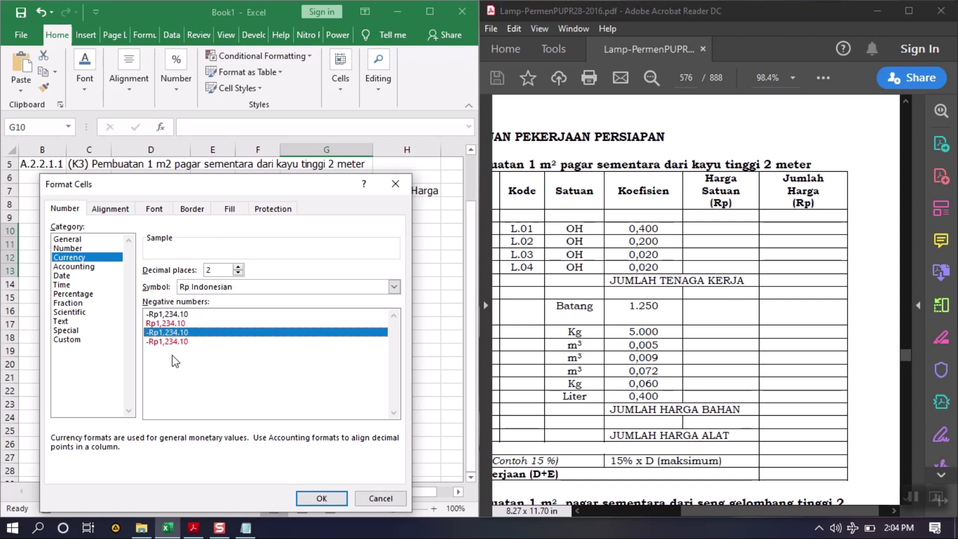
left_click(166, 324)
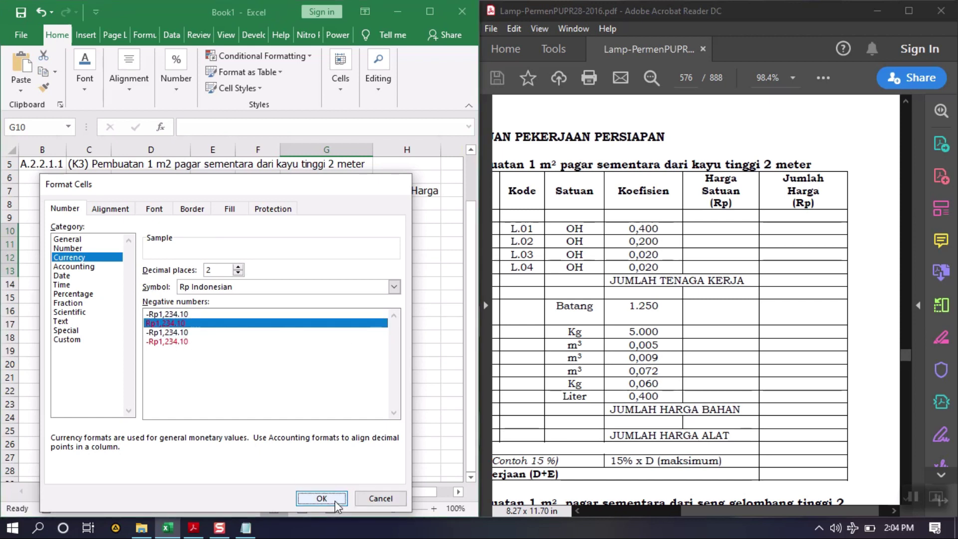
left_click(334, 500)
Copy the rupiah format from G10 to the Jumlah Harga cells H10:H31 and the material Harga Satuan cells G17:G23.
left_click(327, 231)
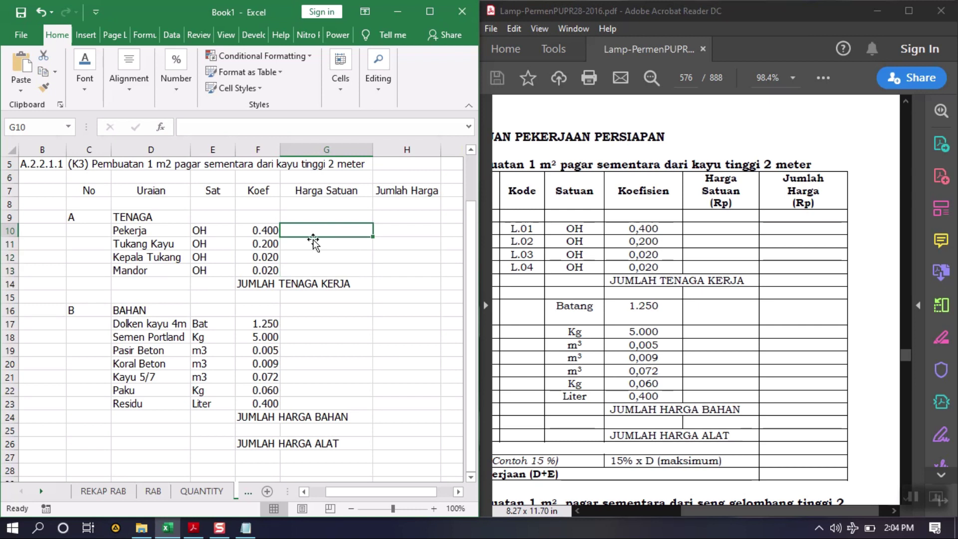
left_click(48, 87)
mouse_move(413, 230)
left_mouse_down()
mouse_move(428, 479)
mouse_move(419, 433)
mouse_move(418, 467)
left_mouse_up()
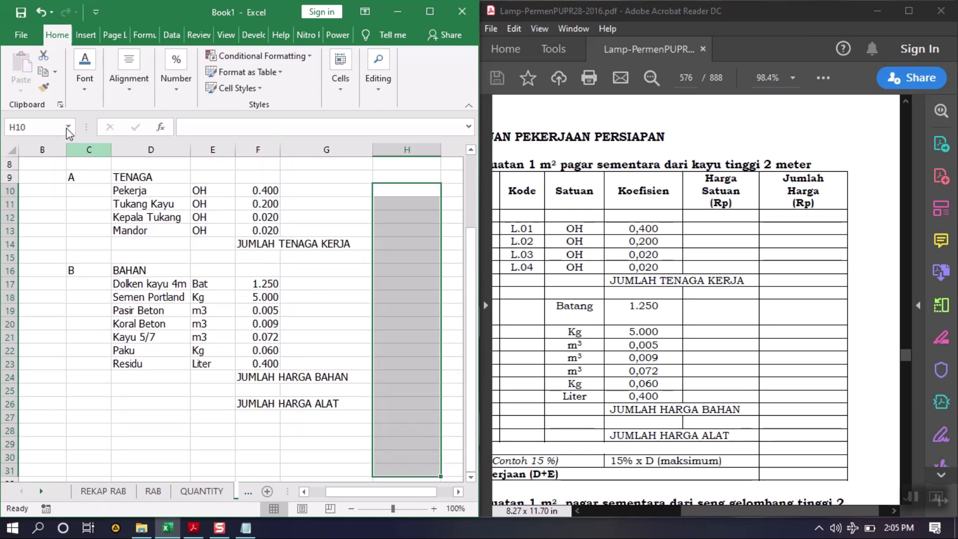
left_click(44, 87)
left_click_drag(307, 285, 323, 367)
left_click(400, 283)
Test the rupiah format with a trial price of 1200 in G10 for Pekerja and clear the cell again.
left_click(320, 196)
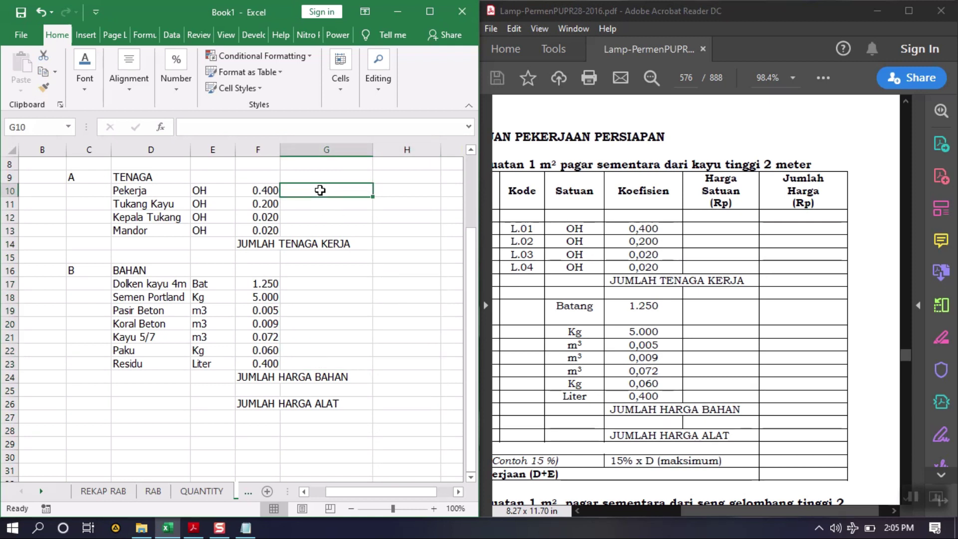
type("1200")
key("Return")
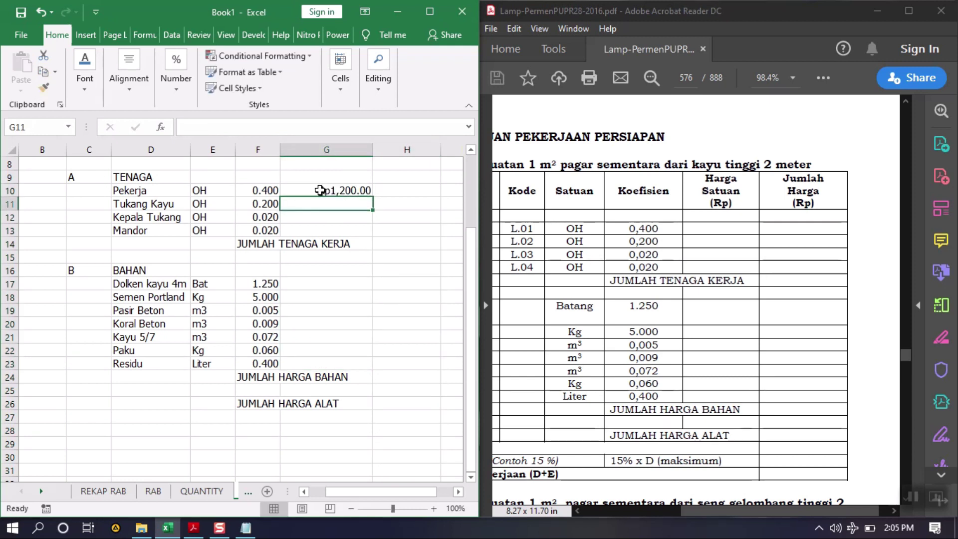
left_click(341, 191)
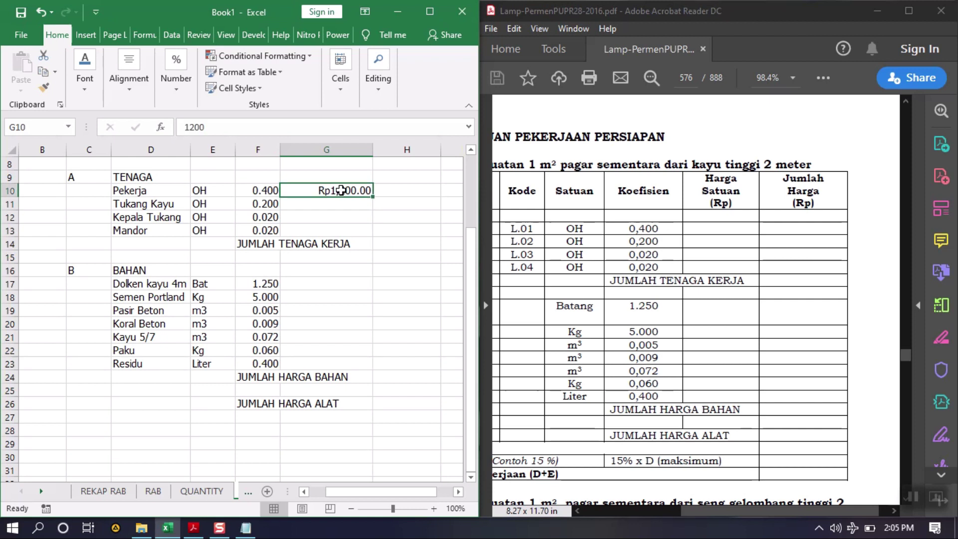
key("Delete")
left_click(351, 292)
scroll(361, 284, "up", 2)
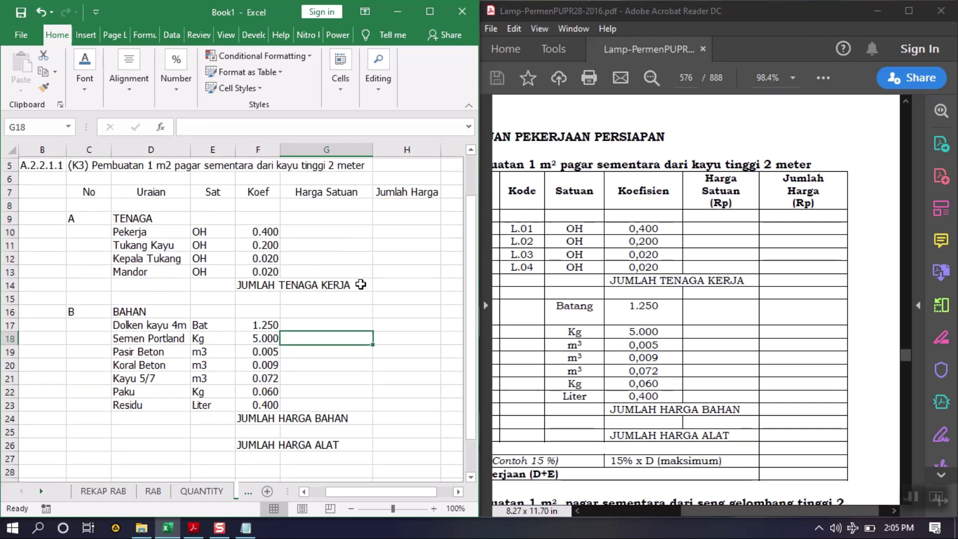
left_click(391, 243)
scroll(390, 243, "down", 2)
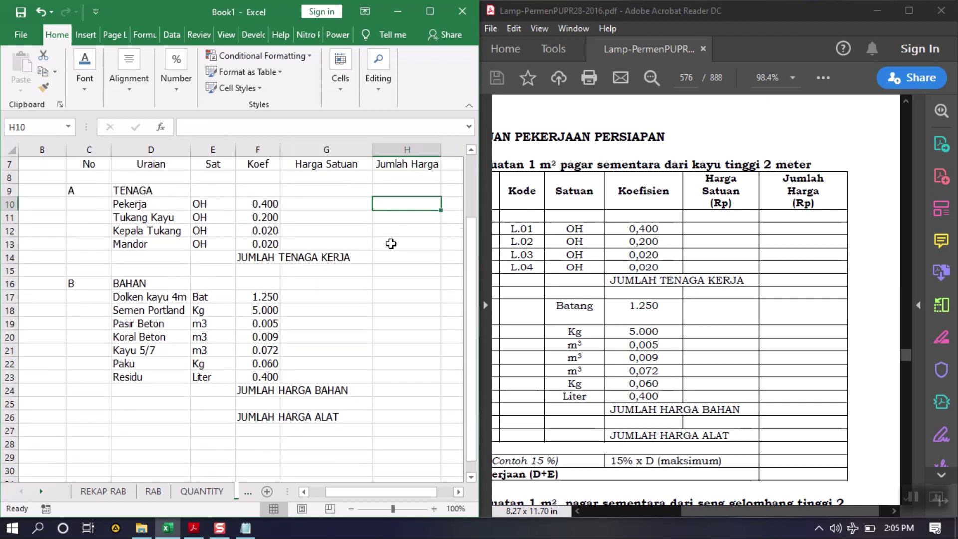
left_click(195, 419)
Enter the section letter C in C25 and the heading PERALATAN in D25, following the regulation table.
left_click_drag(715, 514, 616, 514)
left_click(75, 415)
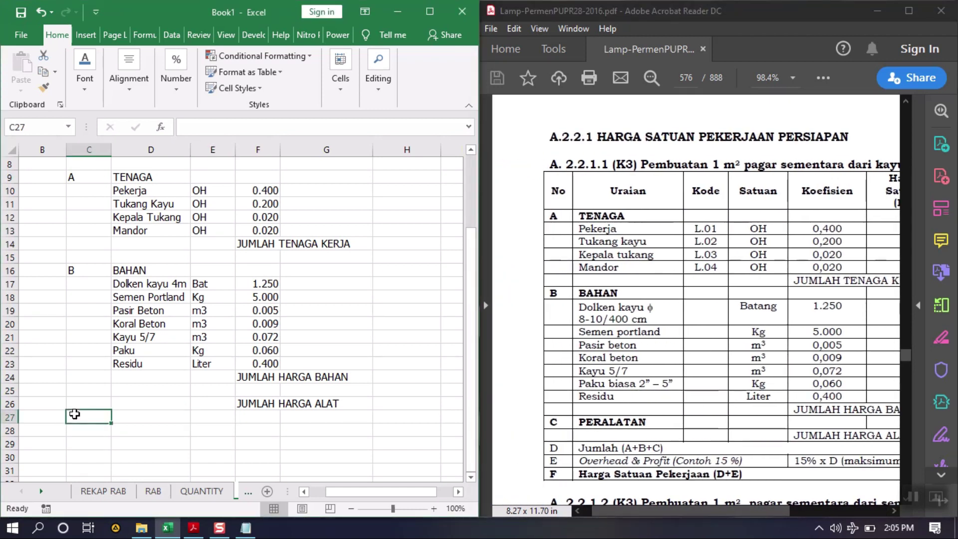
left_click(73, 392)
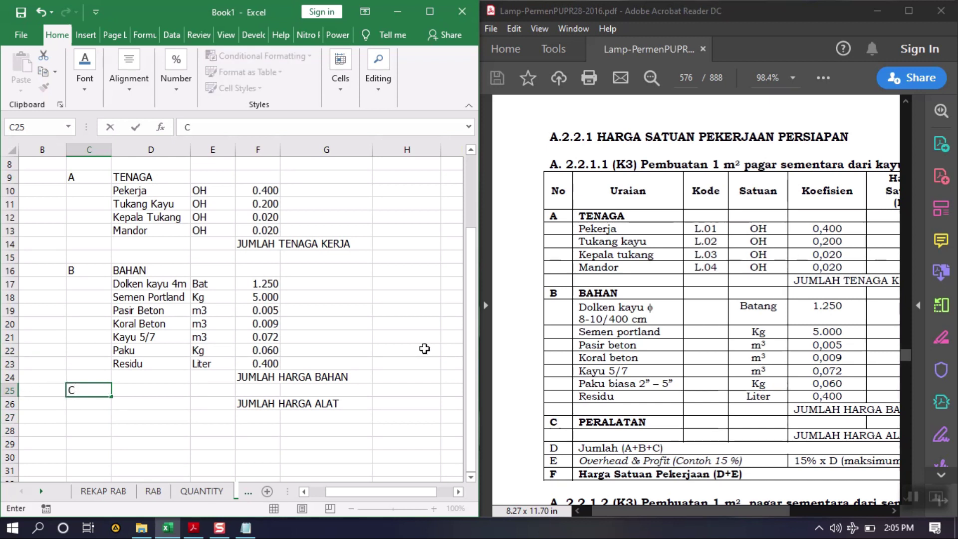
key("Tab")
type("P")
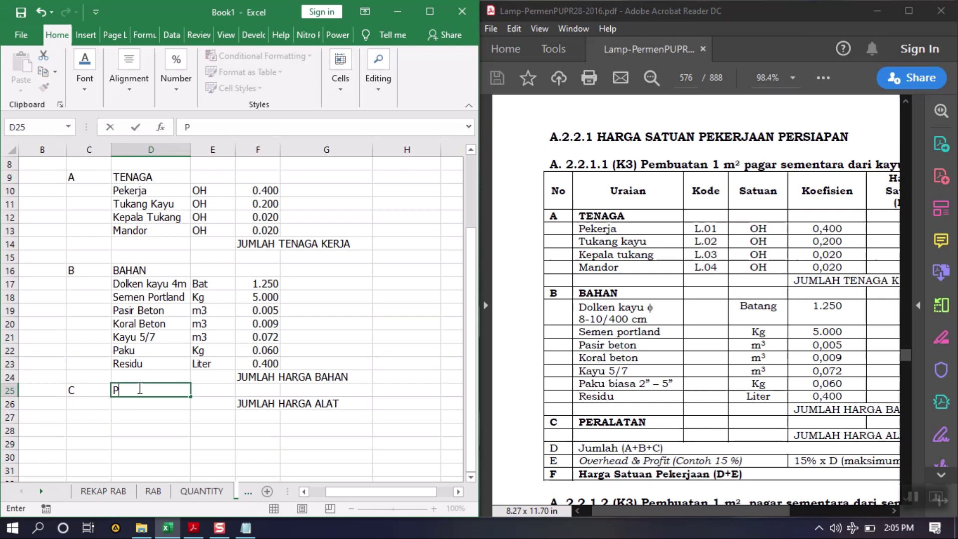
type("ERALATAN")
key("Return")
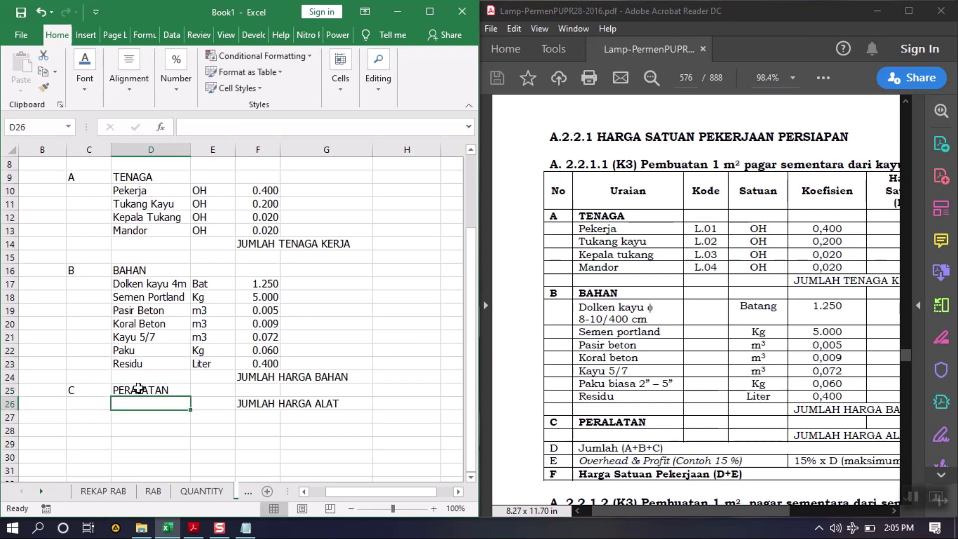
Enter the row letter D in C27 and the label Jumlah (A+B+C) in D27.
left_click(83, 423)
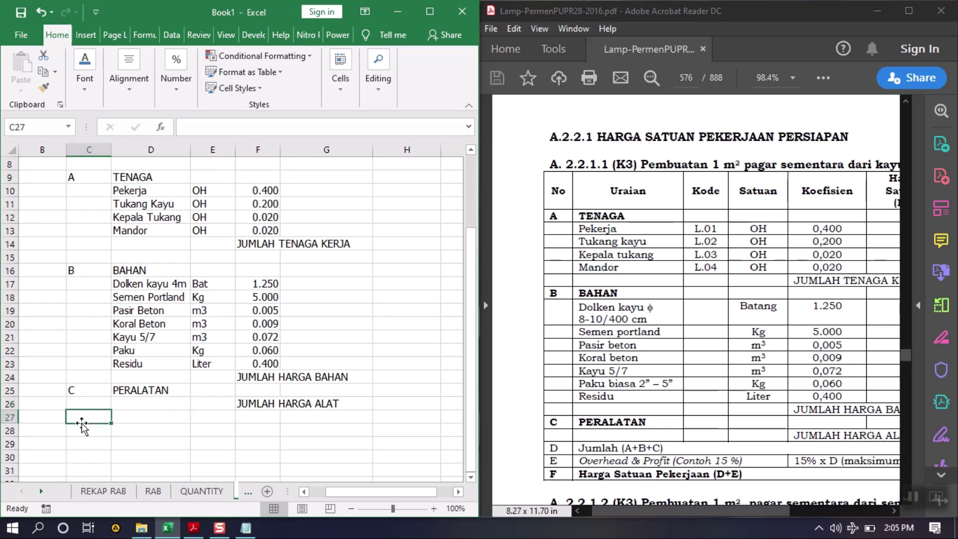
type("D")
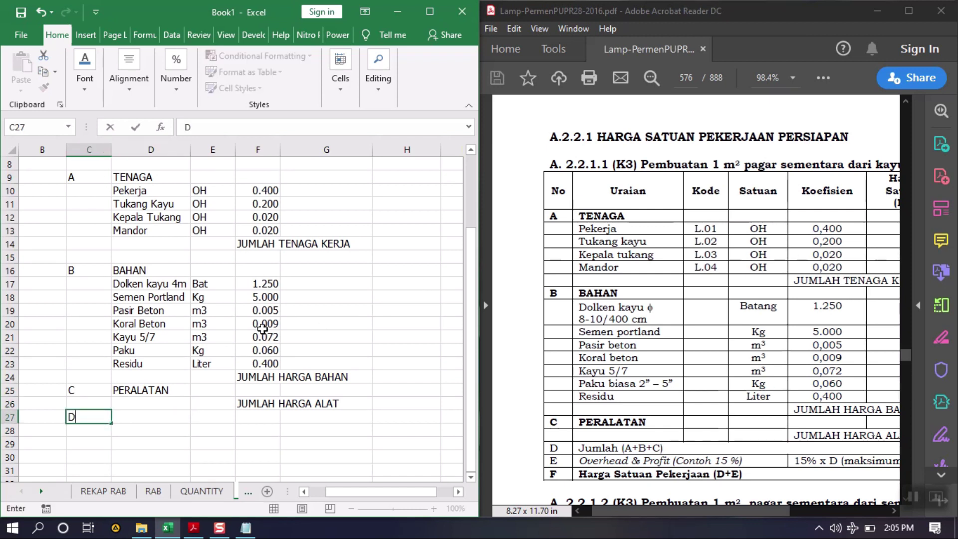
left_click(136, 414)
type("J")
key("BackSpace")
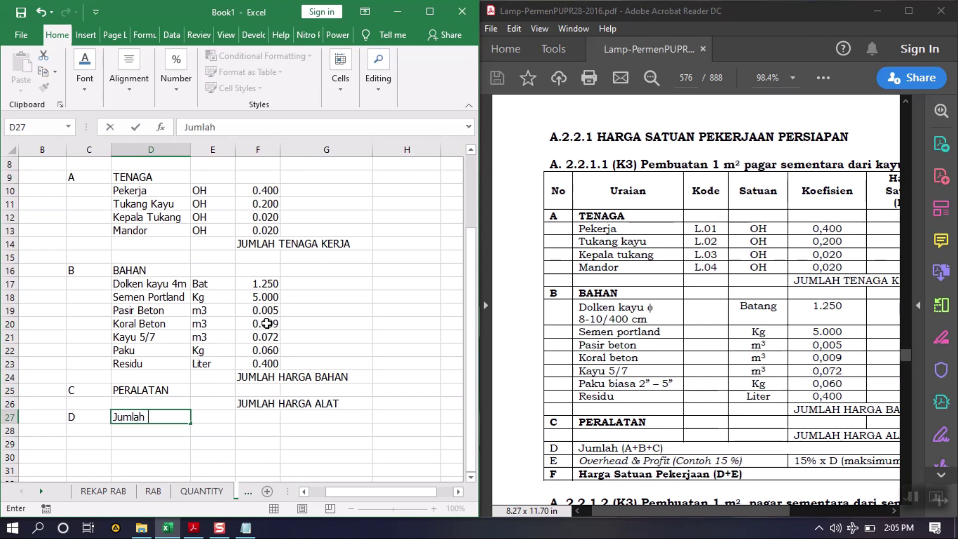
type("Jumlah (A+B+C)")
key("Return")
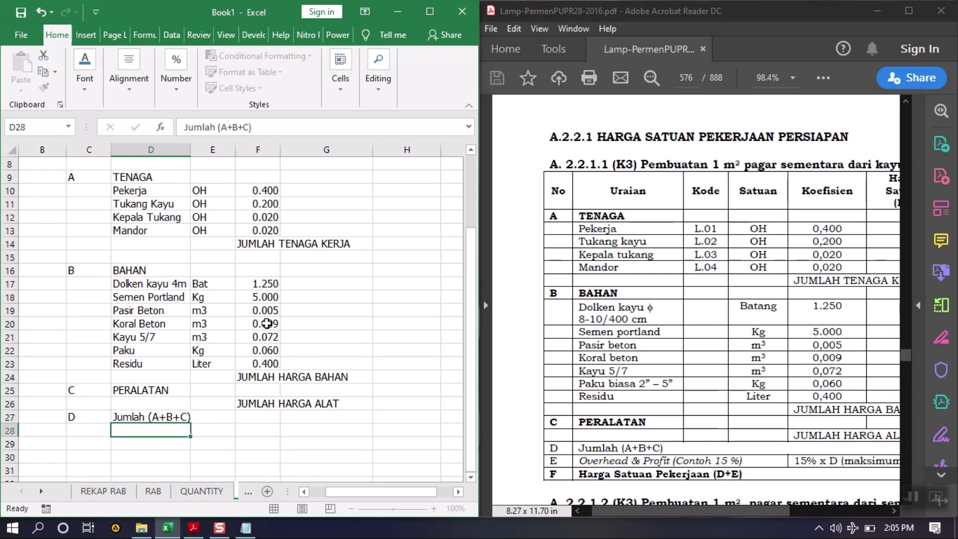
Enter the row letter E in C28 and the label Overhead & Profit (Contoh 15%) in D28.
key("Left")
type("E")
key("Tab")
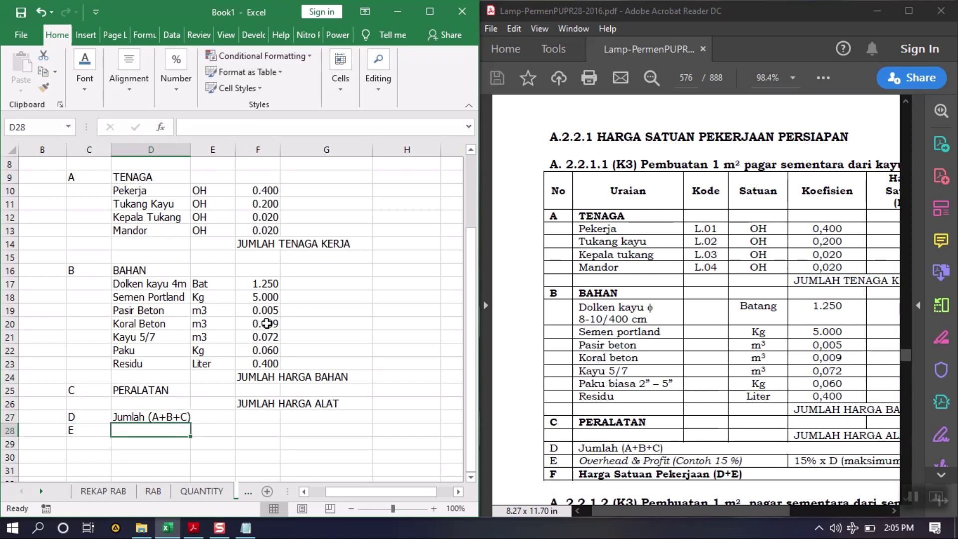
type("Over")
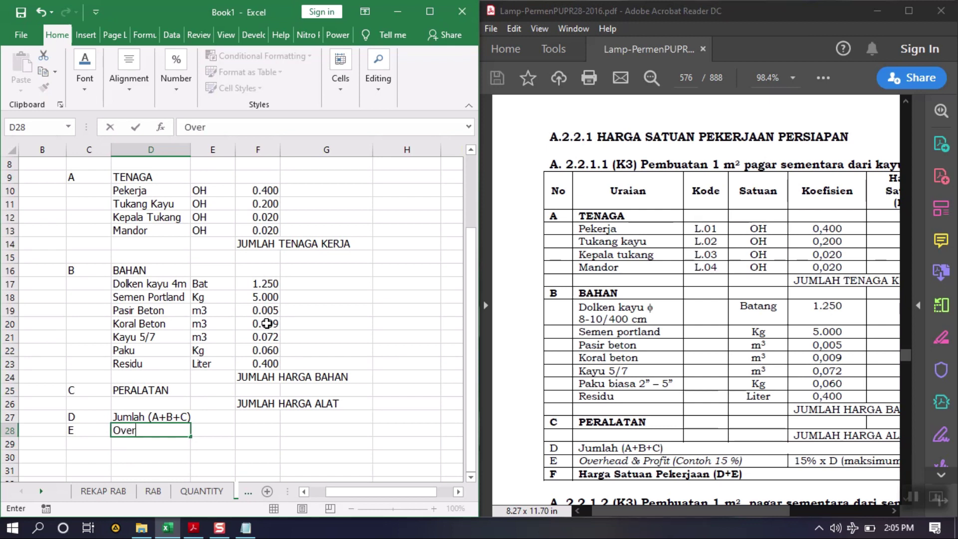
type("head & Profit (Contoh 15%")
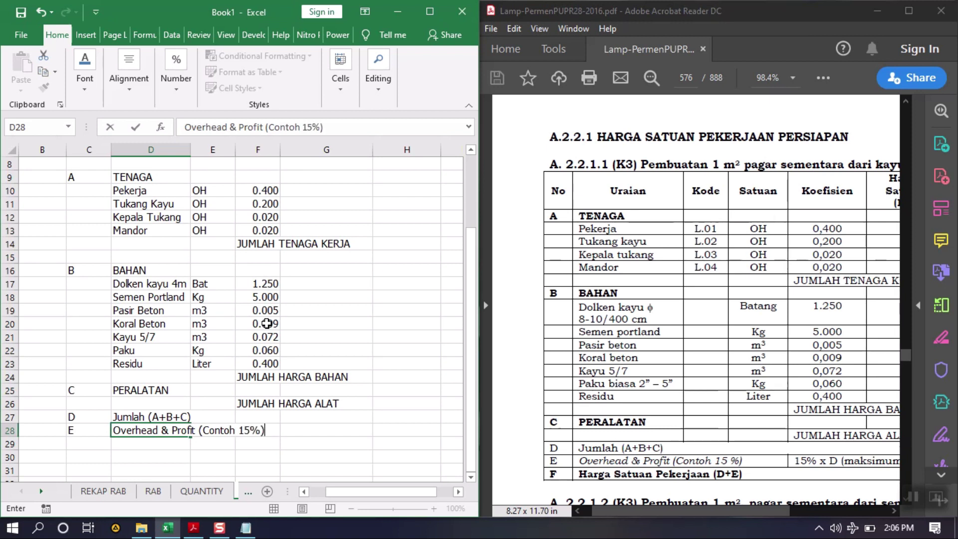
key("Return")
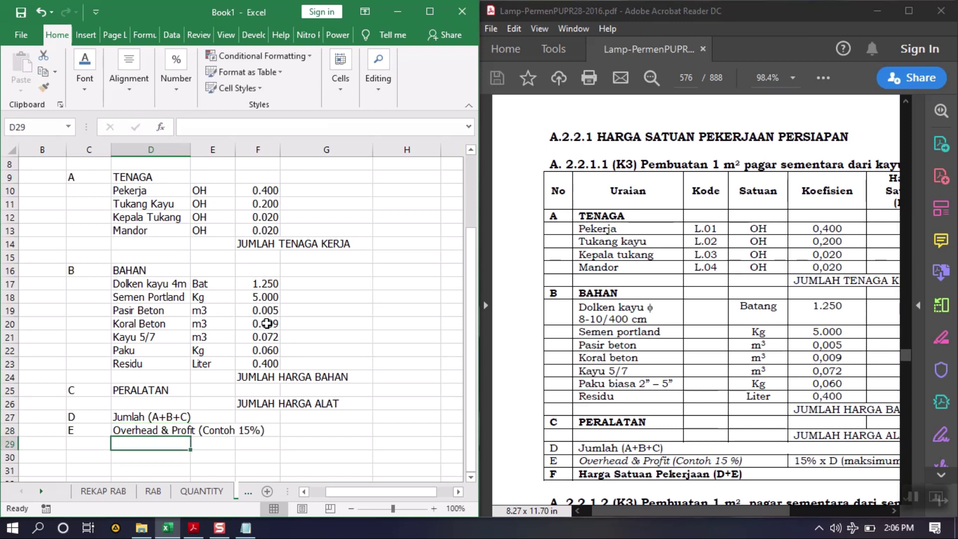
Enter the row letter F in C29 and the label Harga Satuan Pekerjaan in D29.
key("Left")
type("F")
key("Right")
type("H")
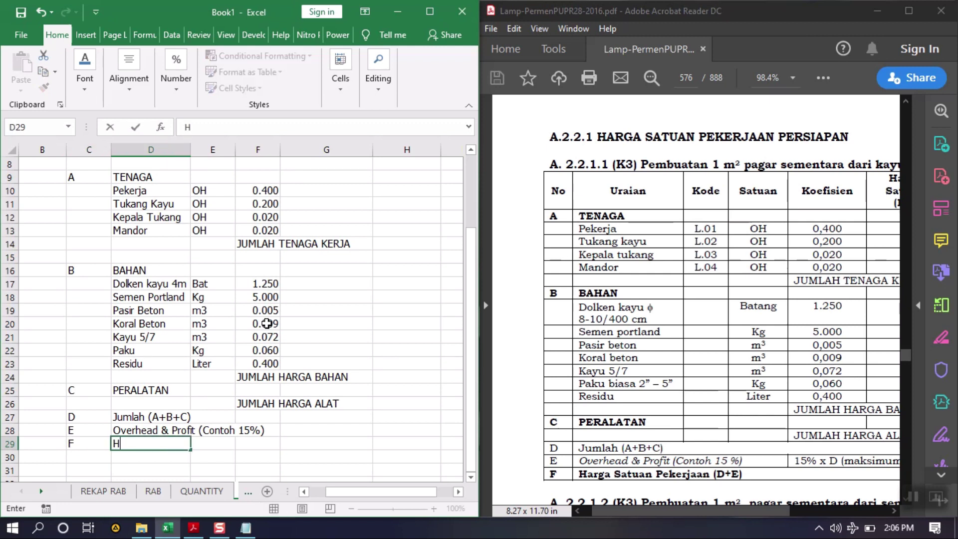
type("arga Satuang")
key("BackSpace")
type("Pekerjaan")
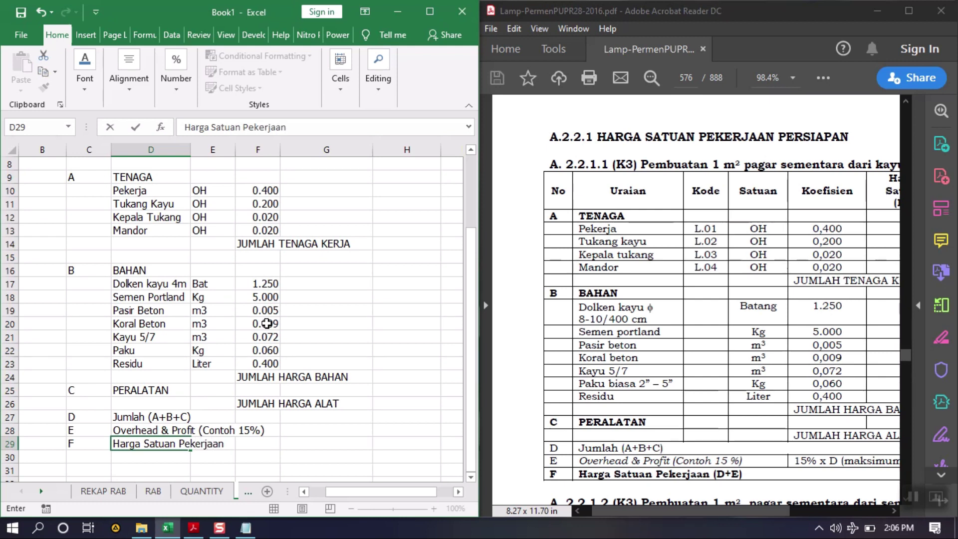
key("Return")
Widen column D to give the Uraian labels more room and narrow the Sat column E.
left_click_drag(647, 510, 747, 505)
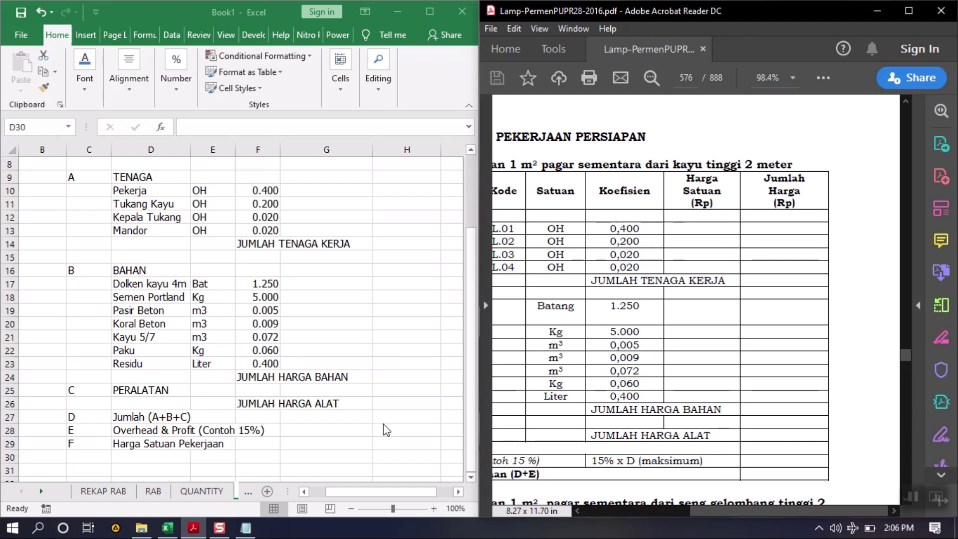
left_click(277, 430)
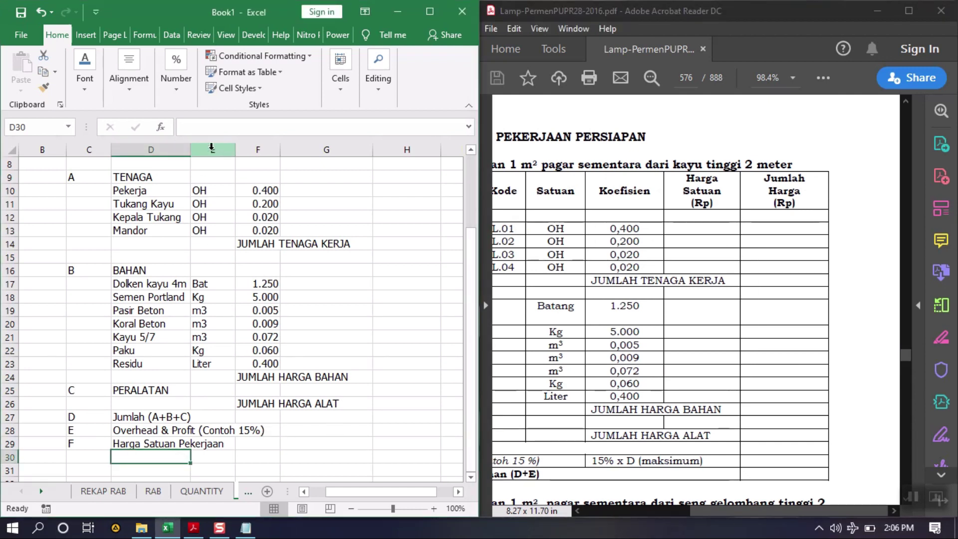
left_click_drag(190, 150, 222, 147)
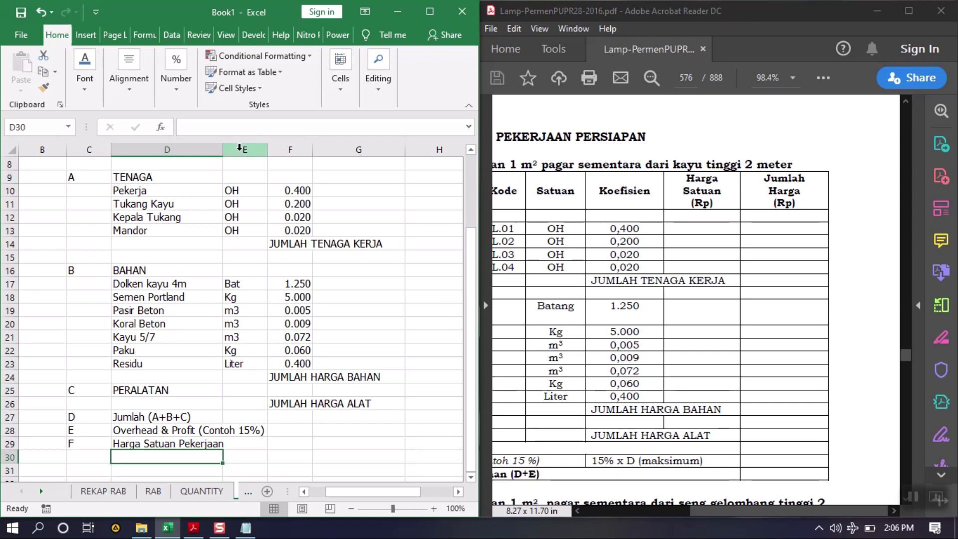
mouse_move(268, 148)
left_mouse_down()
mouse_move(236, 150)
mouse_move(286, 148)
mouse_move(267, 149)
left_mouse_up()
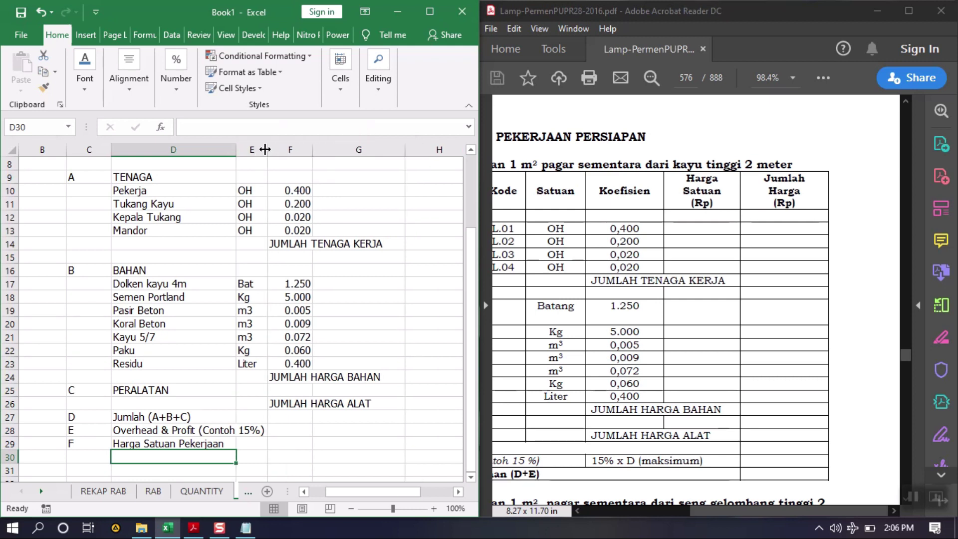
Centre the unit entries in E10:E24 horizontally.
left_click_drag(244, 190, 254, 377)
left_click(129, 80)
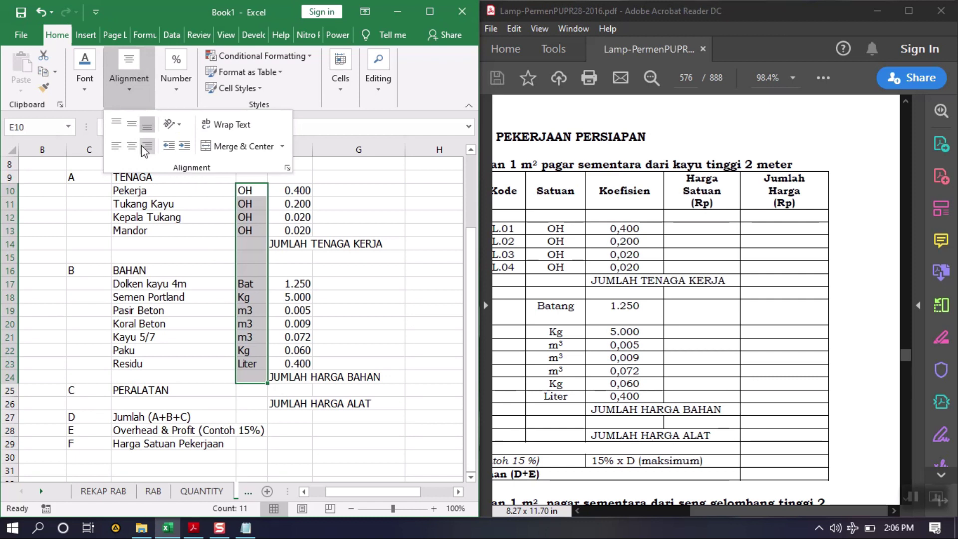
left_click(132, 146)
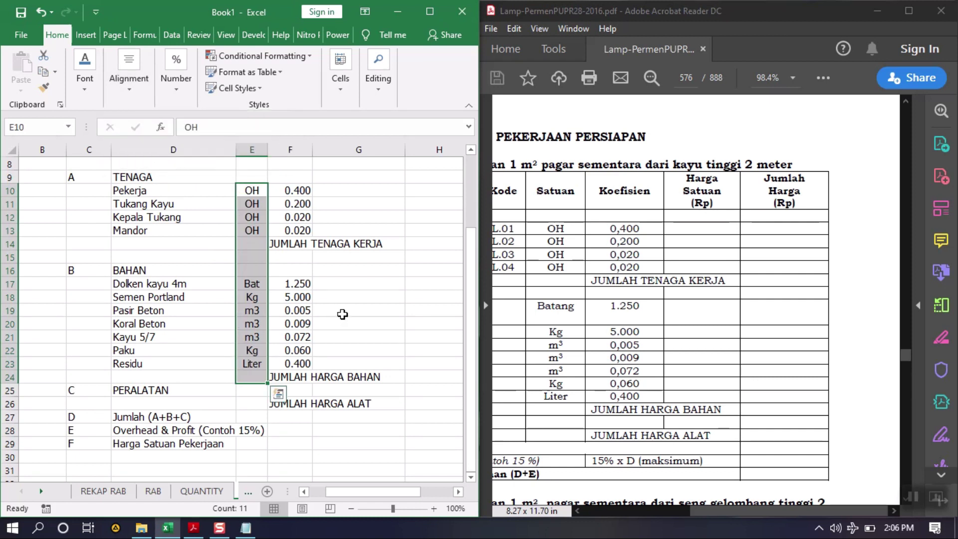
left_click(391, 456)
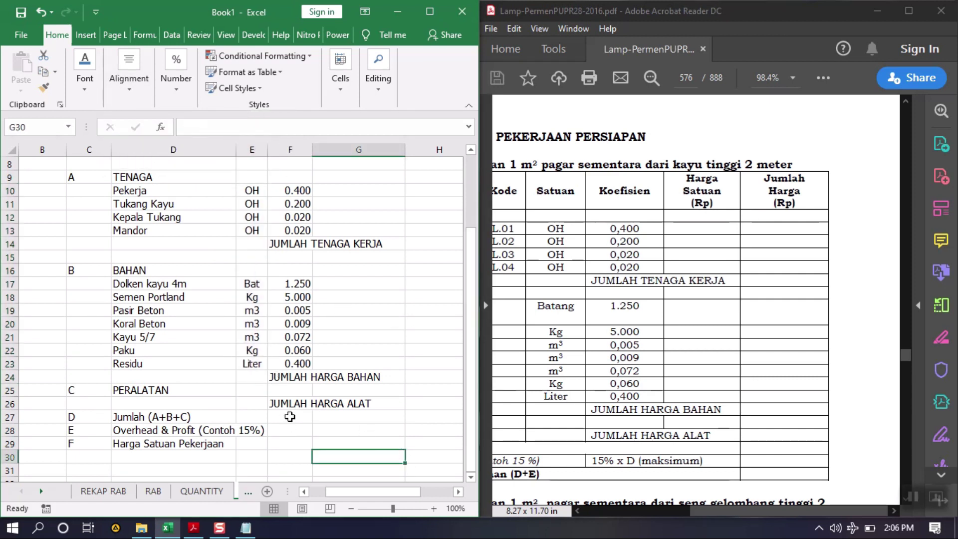
Enter the note 15% x D (maksimum) in F28 beside the Overhead & Profit label.
left_click(290, 417)
left_click(289, 429)
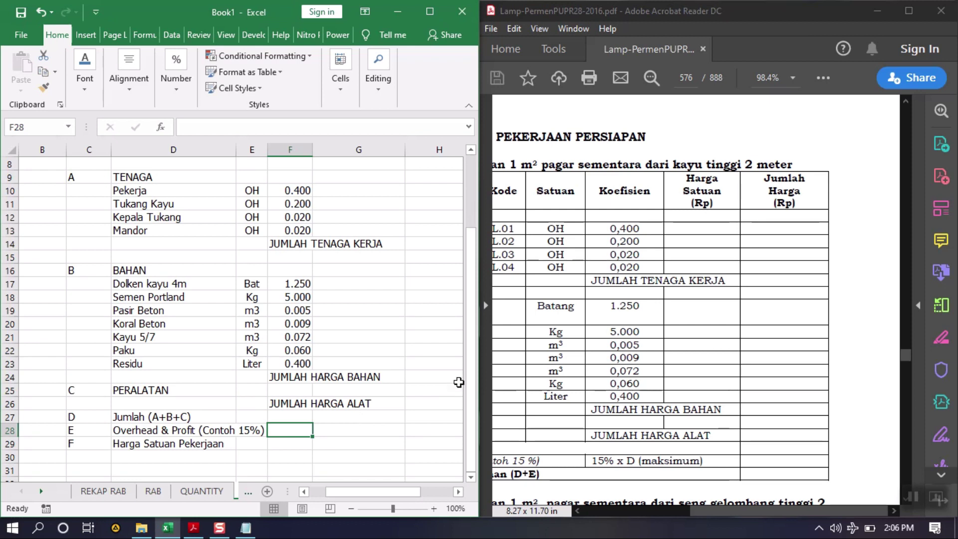
type("15")
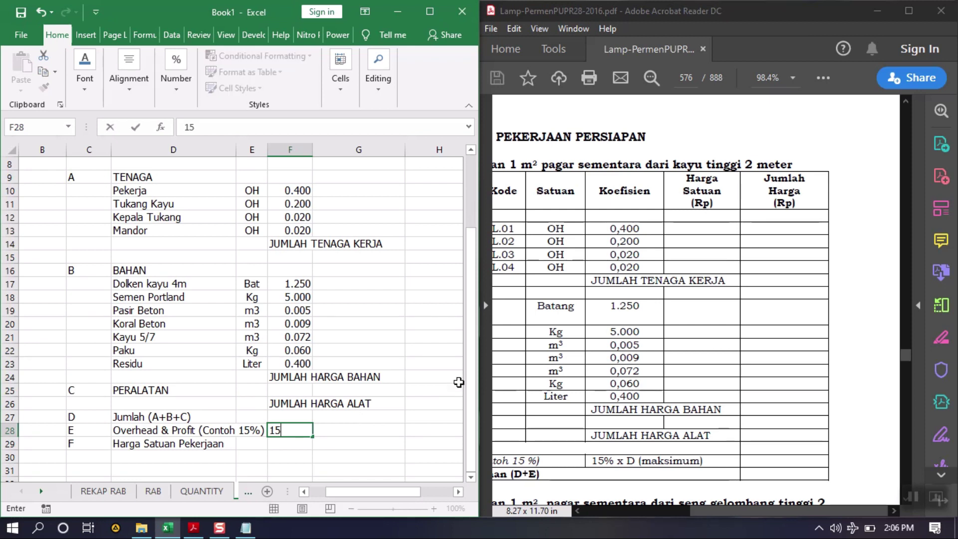
type("% x D (maksimum)")
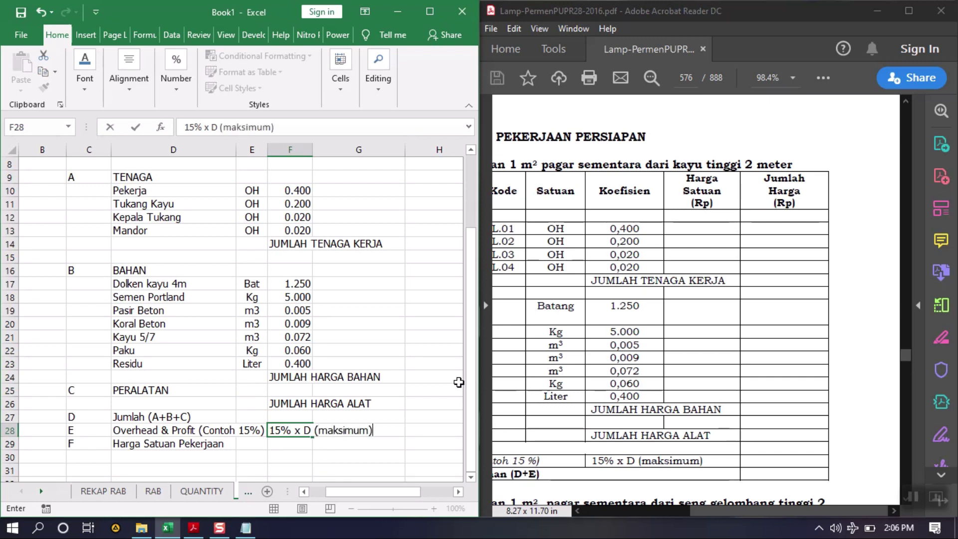
key("Return")
Append (D+E) to the Harga Satuan Pekerjaan label in D29.
left_click(223, 444)
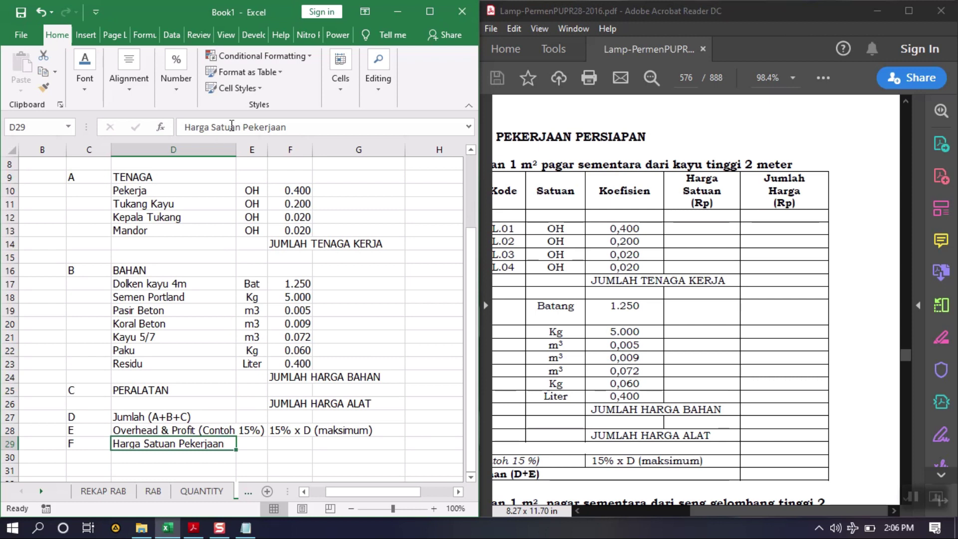
left_click(295, 129)
type("(D+E")
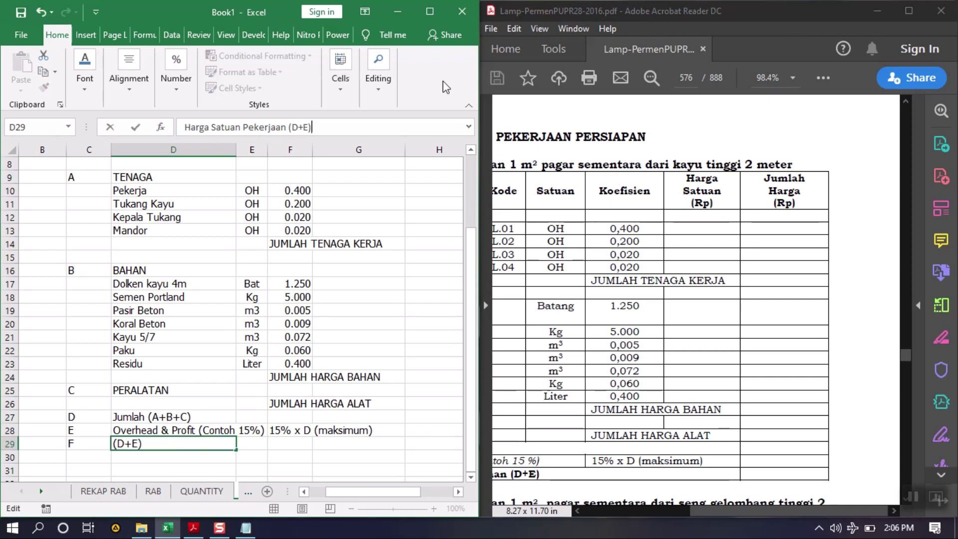
key("Return")
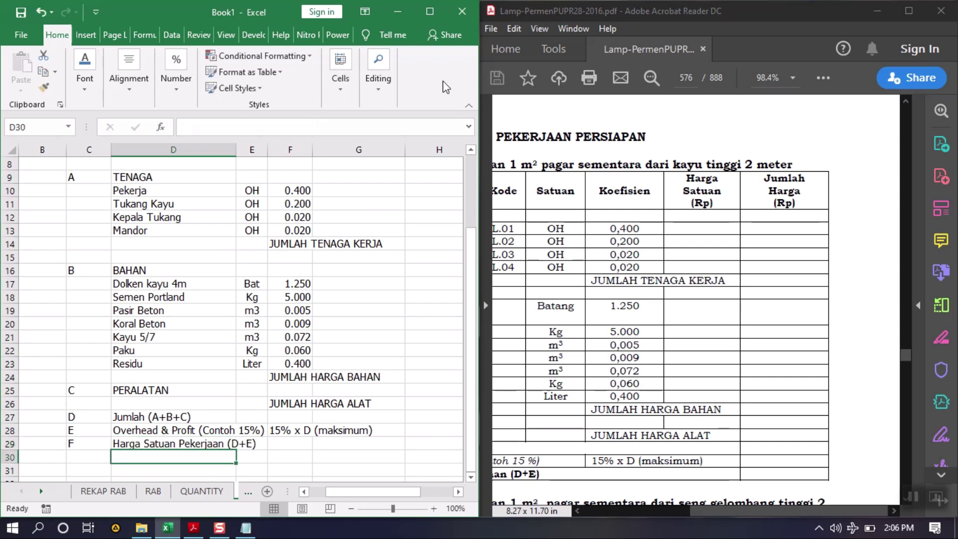
Make the row letter F and its Harga Satuan Pekerjaan (D+E) label in C29:D29 bold.
key("Up")
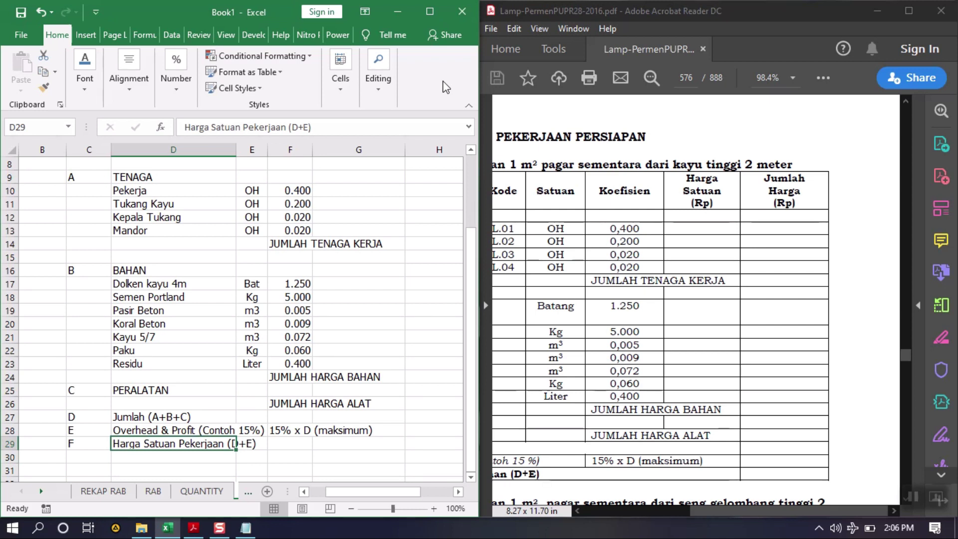
key("shift+Left")
key("ctrl+b")
Make the section letter C and the PERALATAN heading in C25:D25 bold.
key("Up")
key("Up")
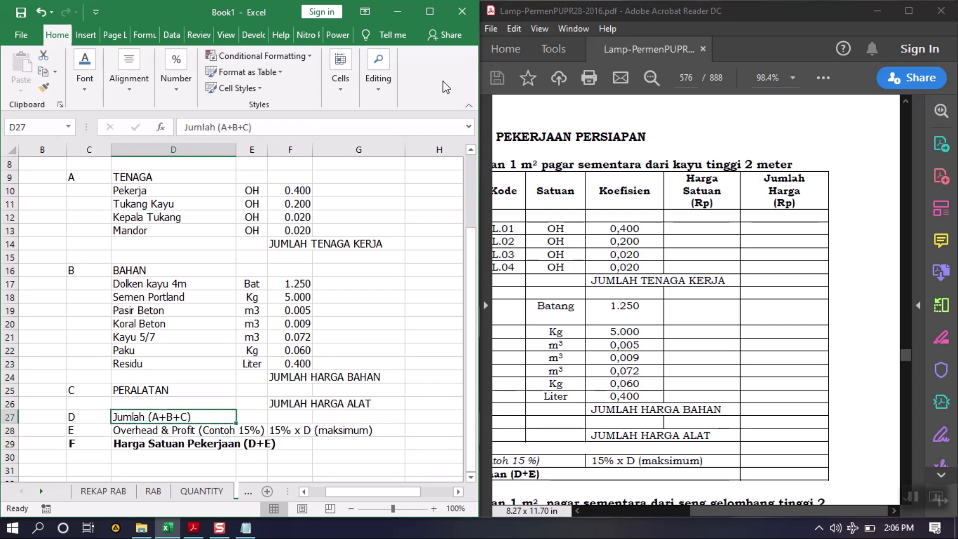
key("Left")
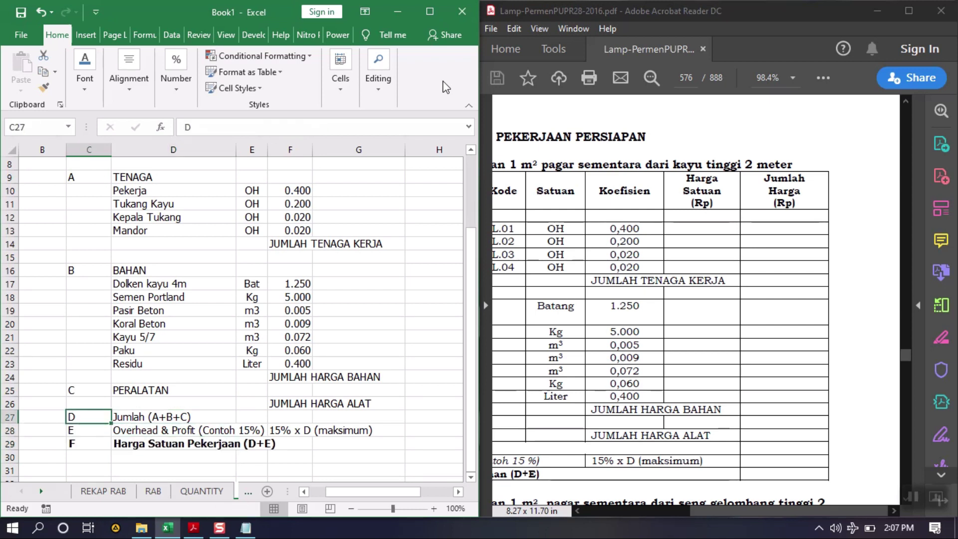
left_click(104, 390)
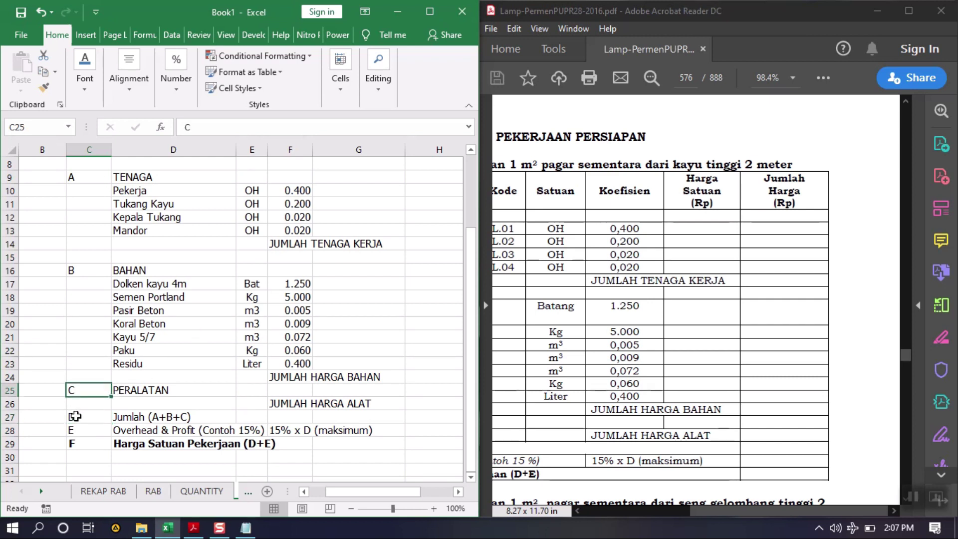
key("shift+Right")
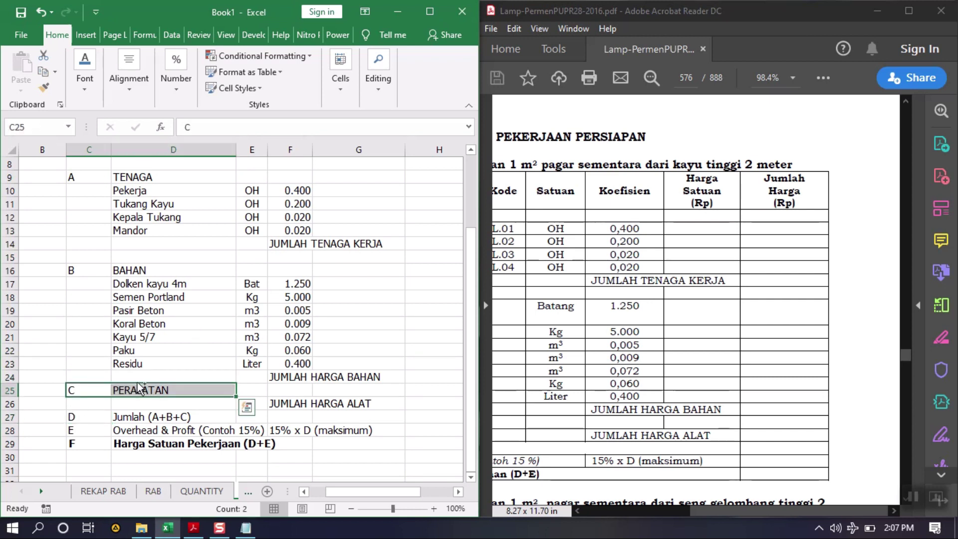
key("ctrl+b")
Copy the bold heading format from PERALATAN to the BAHAN heading in C16:D16 and the TENAGA heading in C9:D9.
left_click(44, 87)
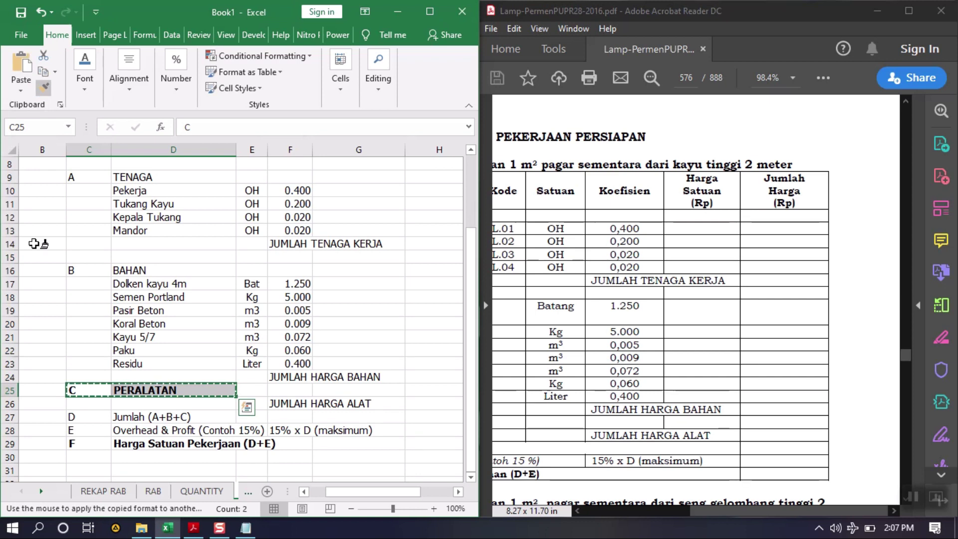
left_click(74, 267)
left_click(79, 176)
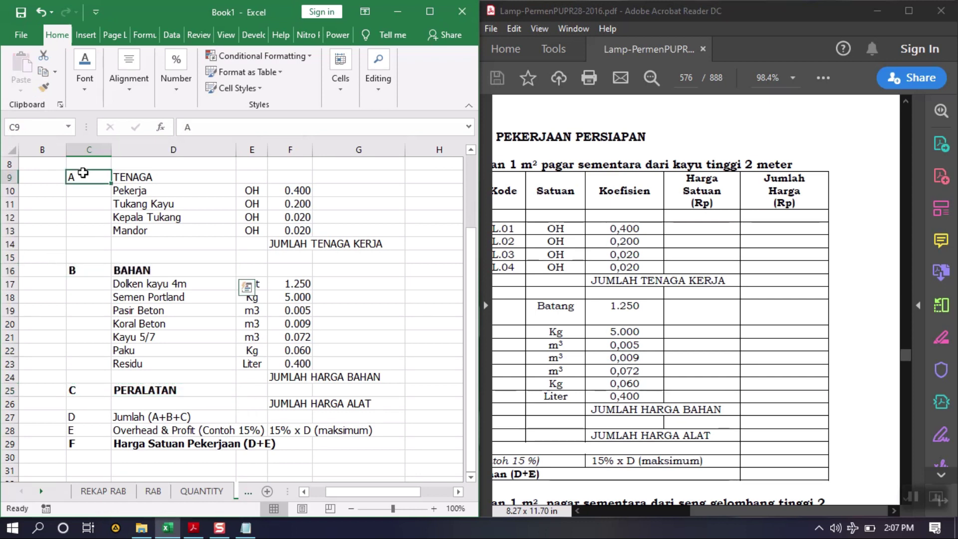
left_click_drag(75, 270, 123, 270)
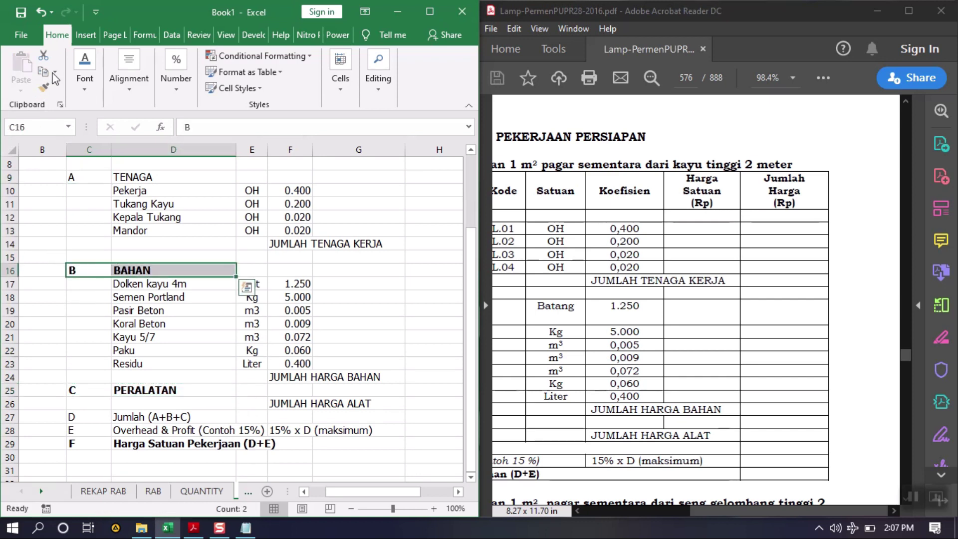
left_click(45, 88)
left_click_drag(75, 178, 135, 177)
left_click(150, 297)
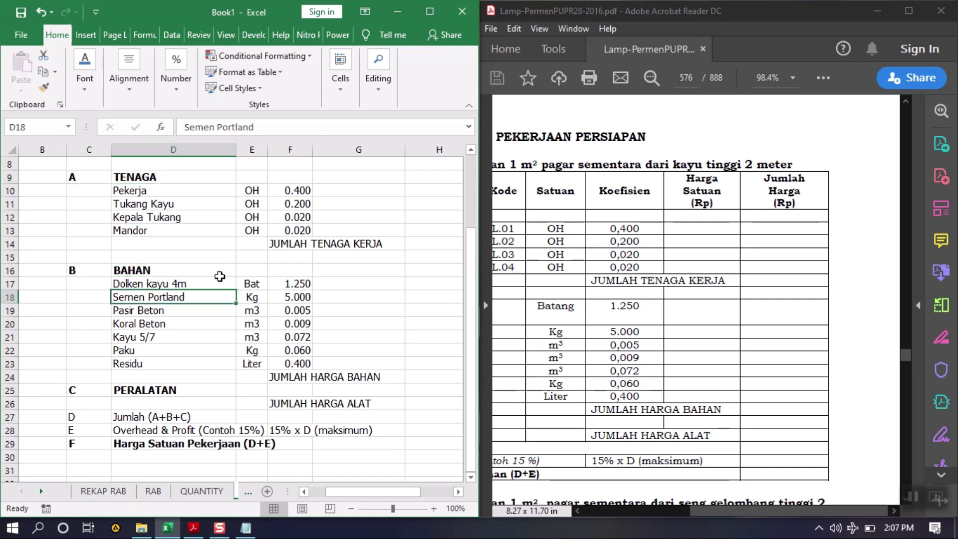
left_click(366, 381)
scroll(373, 388, "up", 3)
scroll(373, 388, "down", 4)
left_click(400, 364)
left_click(397, 377)
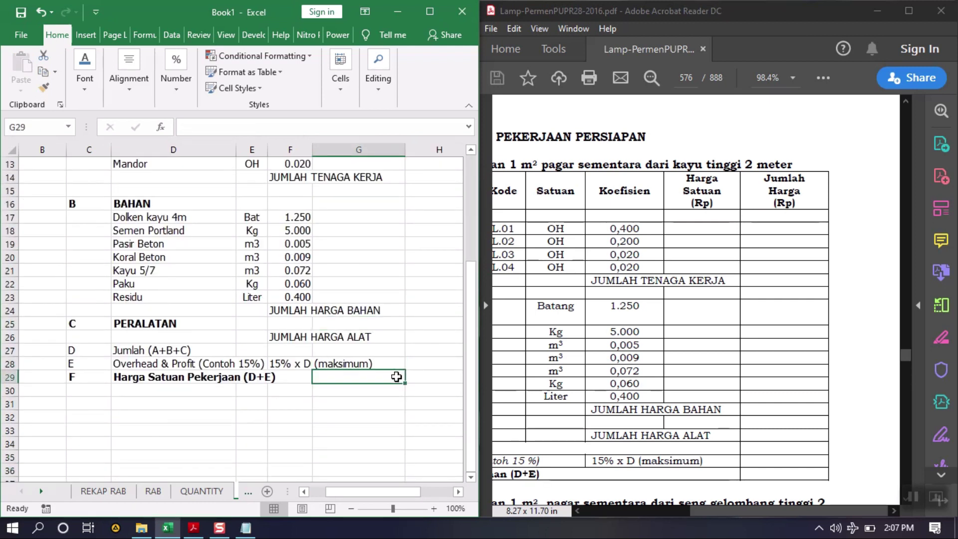
scroll(394, 382, "up", 4)
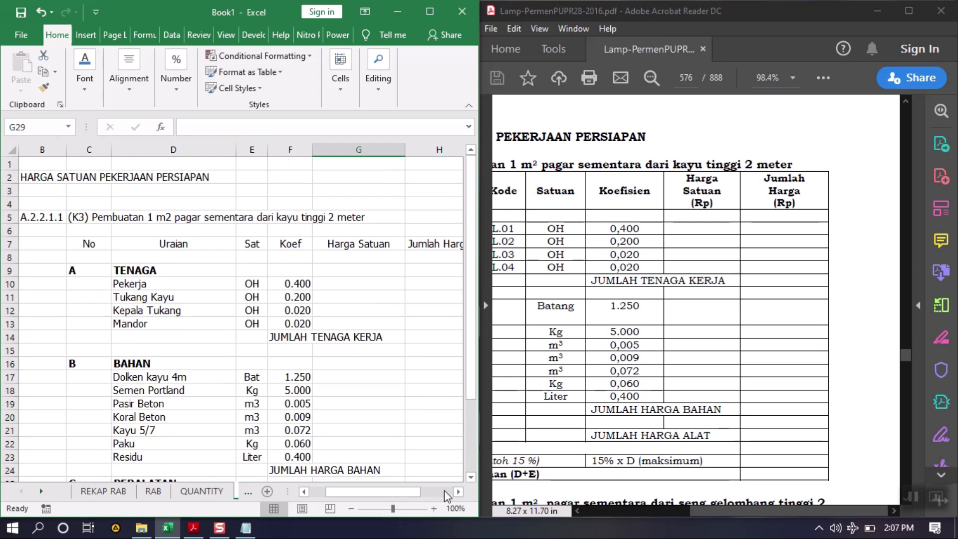
Set the height of header row 7 to 30 and align its labels C7:H7 vertically to the middle.
mouse_move(332, 492)
left_mouse_down()
mouse_move(351, 493)
mouse_move(344, 488)
left_mouse_up()
left_click_drag(73, 243, 377, 246)
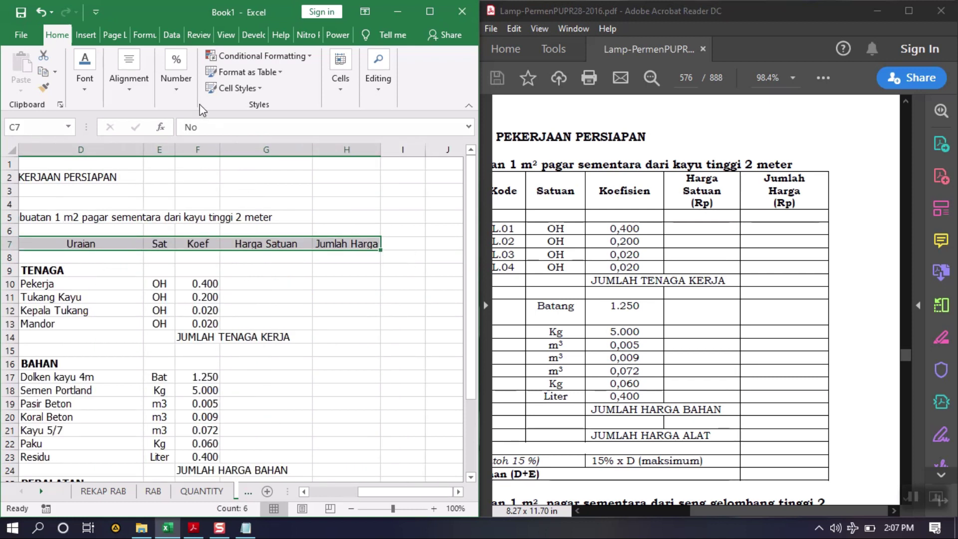
left_click(341, 75)
left_click(430, 12)
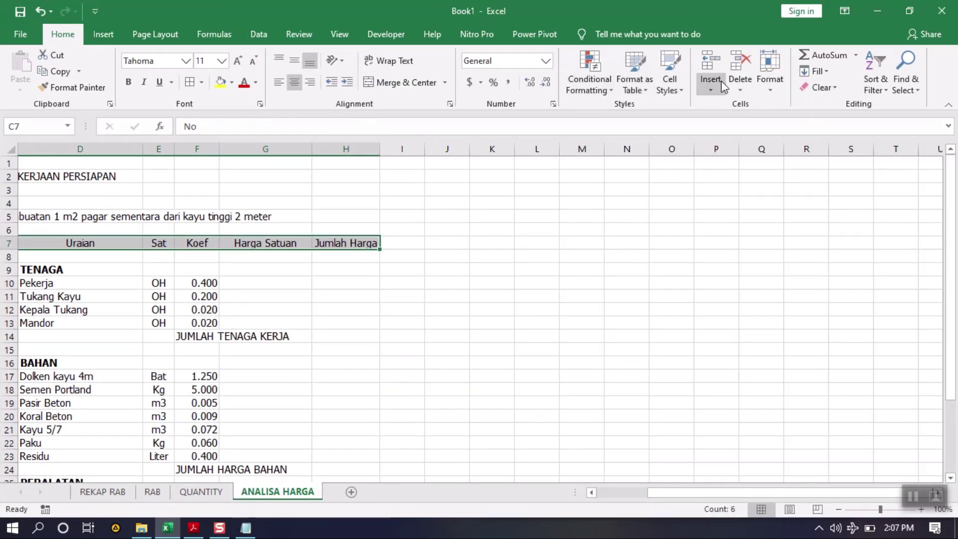
left_click(768, 82)
left_click(781, 129)
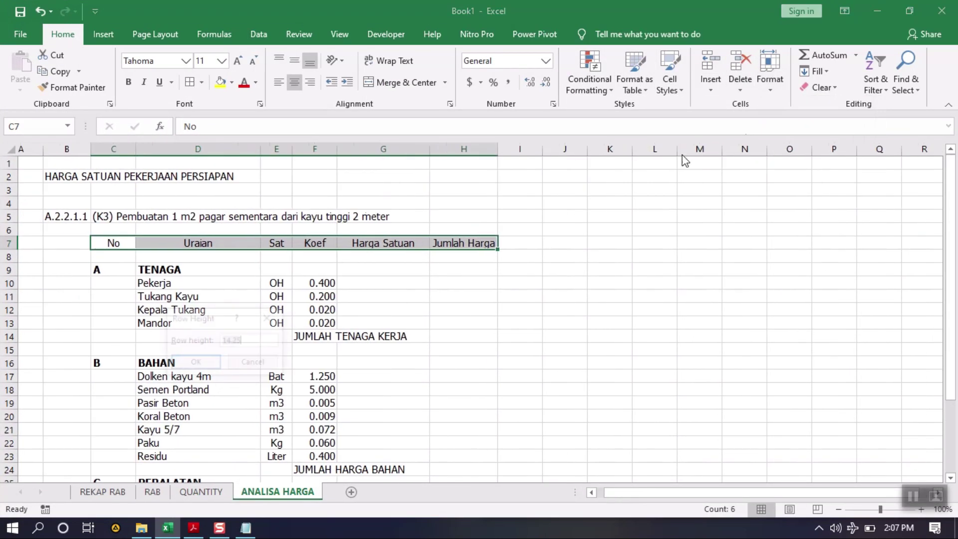
type("30")
key("Return")
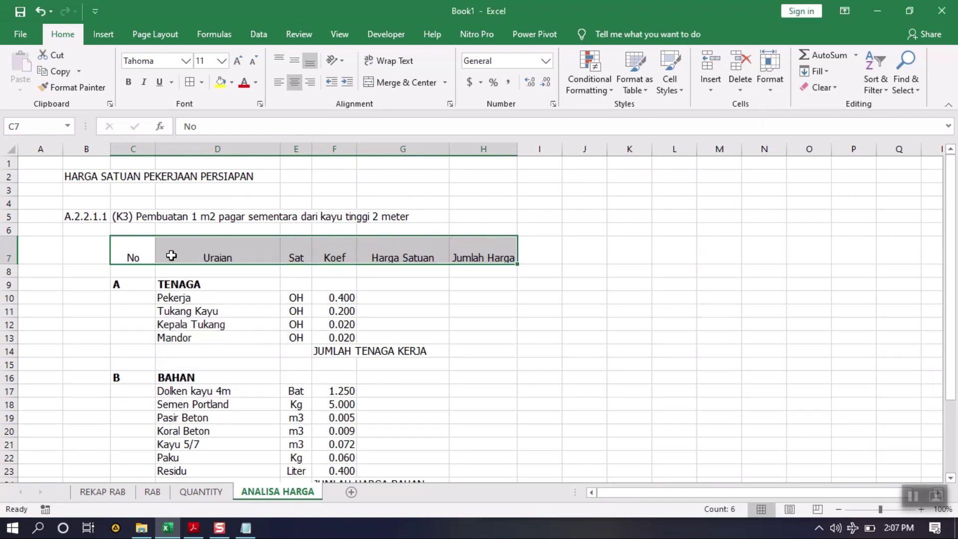
left_click(295, 60)
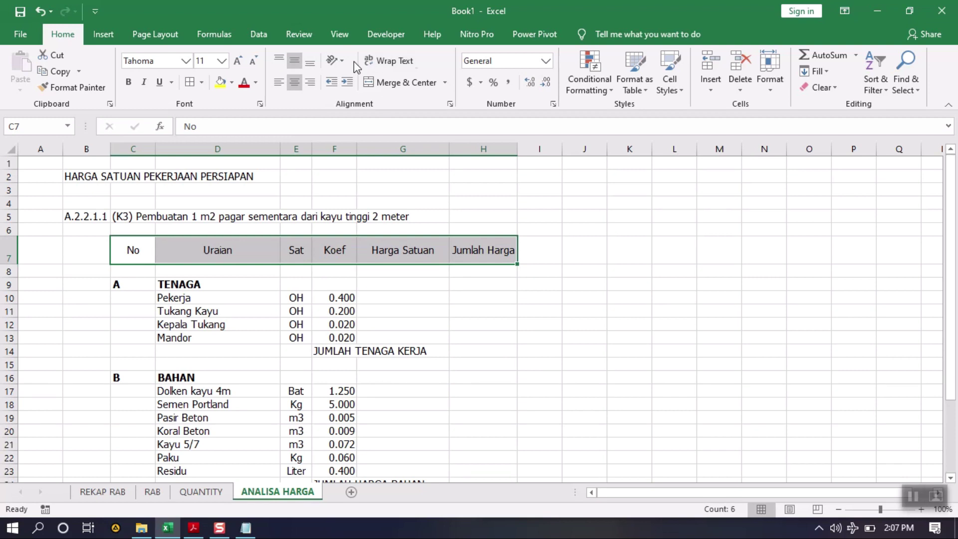
Centre the No column entries in C7:C29 horizontally.
left_click(422, 335)
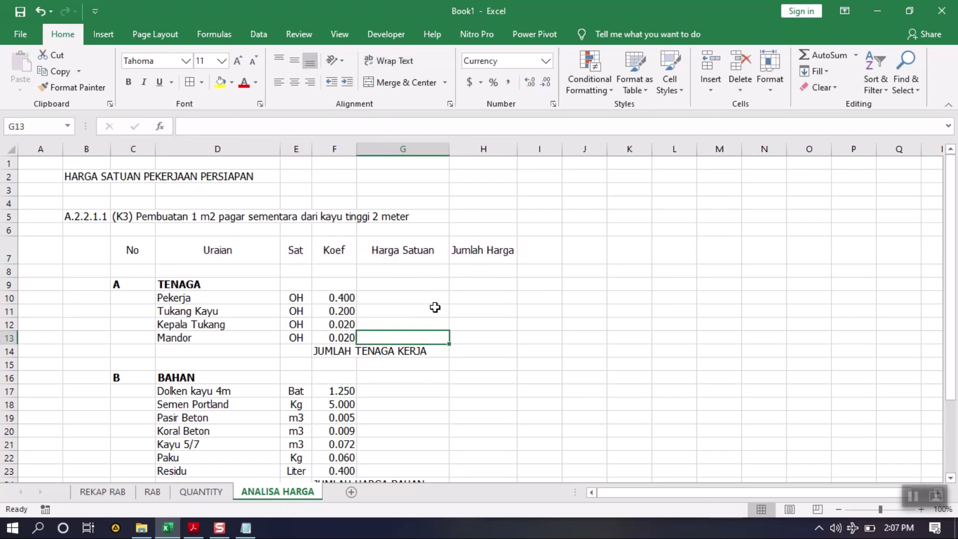
left_click(364, 403)
scroll(209, 382, "down", 3)
scroll(170, 295, "up", 3)
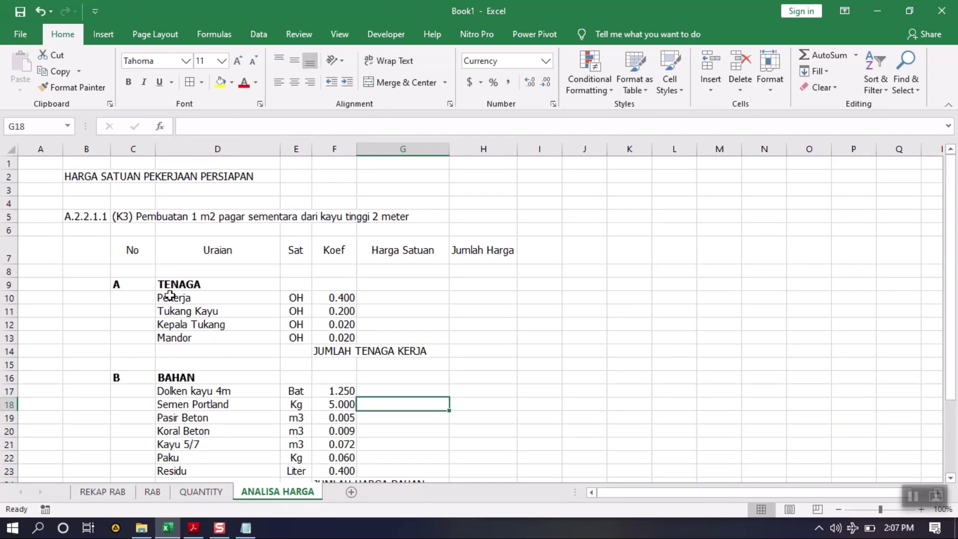
left_click_drag(141, 263, 132, 426)
left_click(295, 82)
scroll(200, 291, "up", 3)
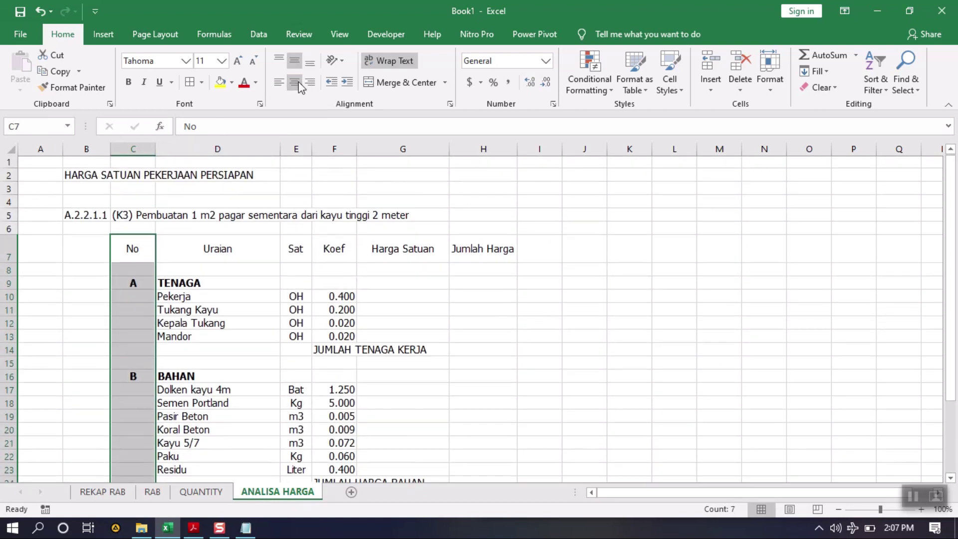
left_click(204, 311)
left_click(215, 377)
Apply a double-line outline border around the whole analysis table C7:H29.
left_click_drag(146, 248, 466, 257)
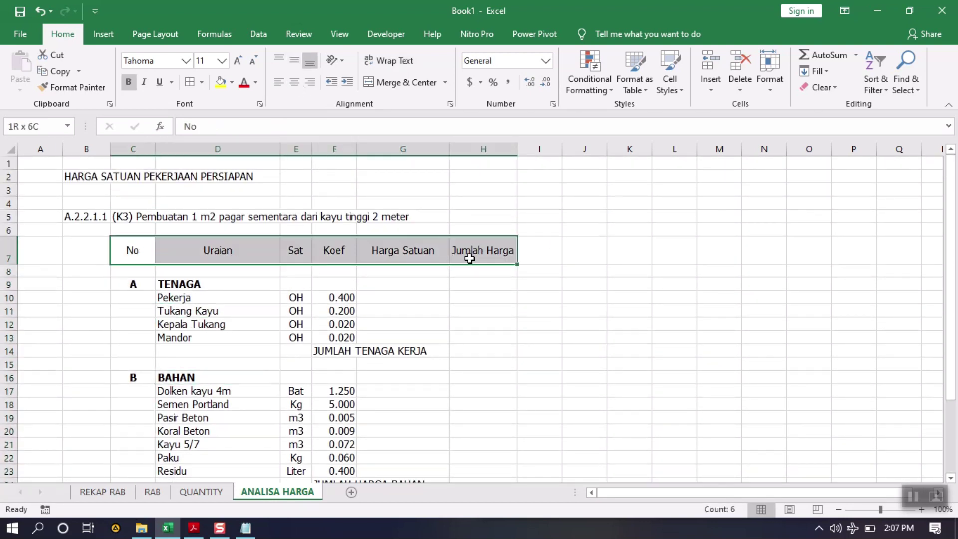
left_click_drag(141, 250, 499, 429)
left_click(498, 429)
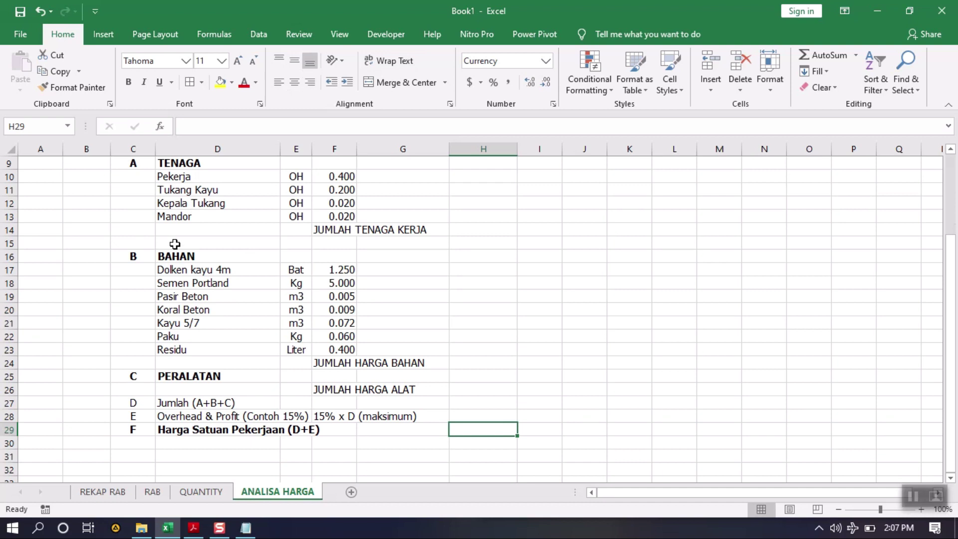
scroll(174, 243, "up", 3)
left_click_drag(131, 244, 491, 436)
right_click(490, 435)
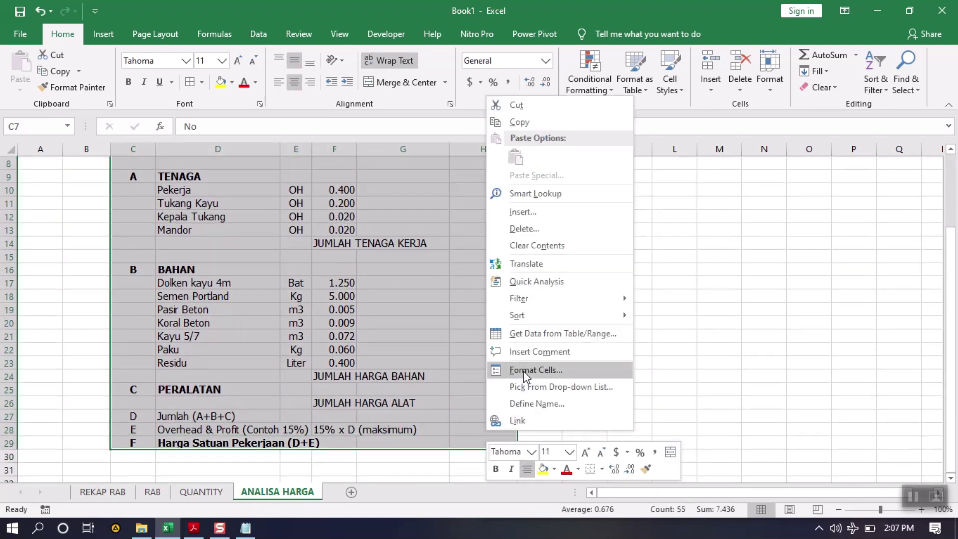
left_click(523, 371)
left_click(505, 209)
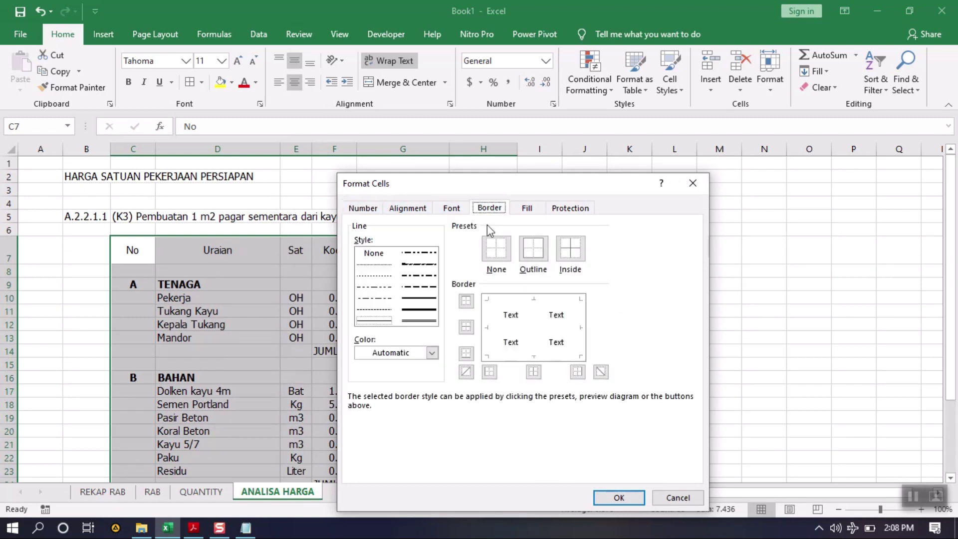
left_click(917, 497)
left_click(425, 321)
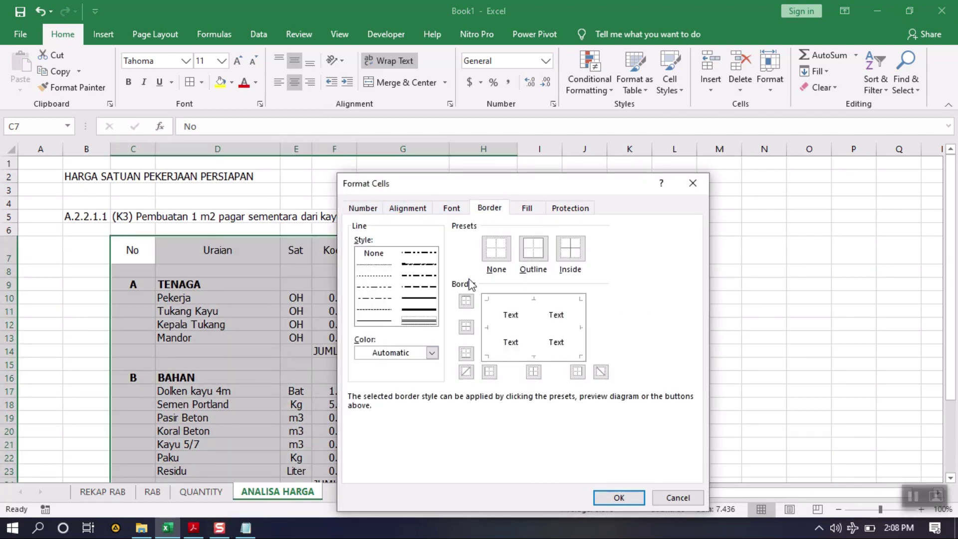
left_click(533, 248)
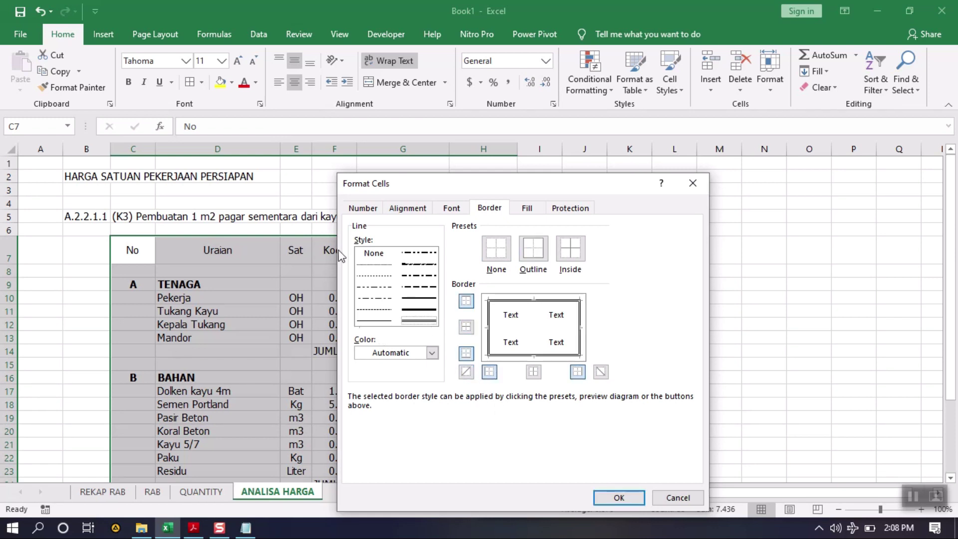
left_click_drag(417, 190, 533, 139)
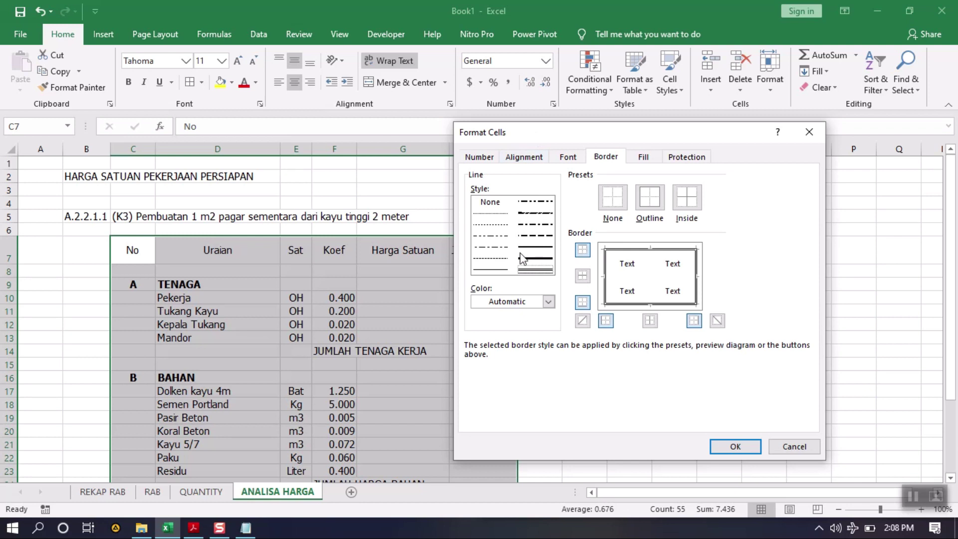
left_click(735, 445)
Add a double-line bottom border to the header row C7:H7.
left_click(406, 385)
left_click_drag(134, 254, 465, 262)
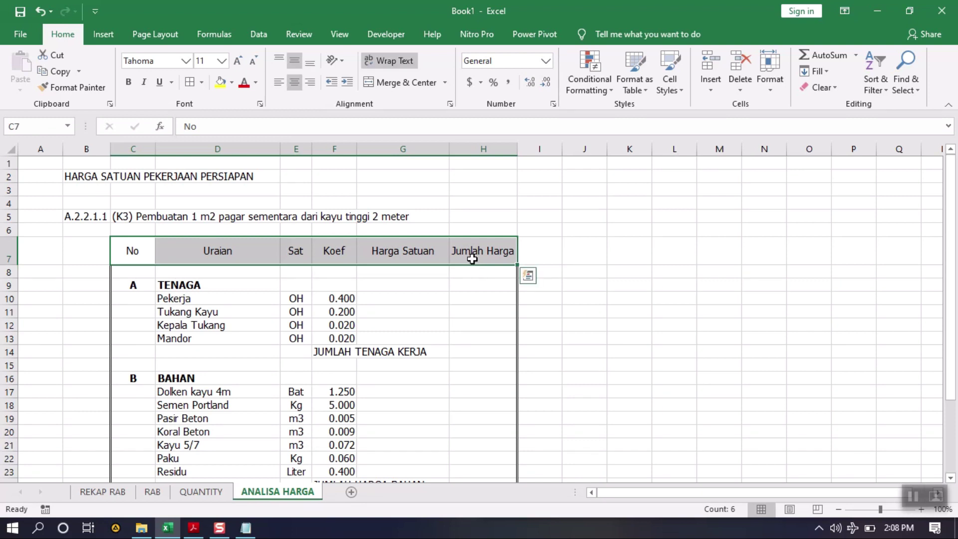
right_click(472, 257)
left_click(522, 455)
left_click(536, 358)
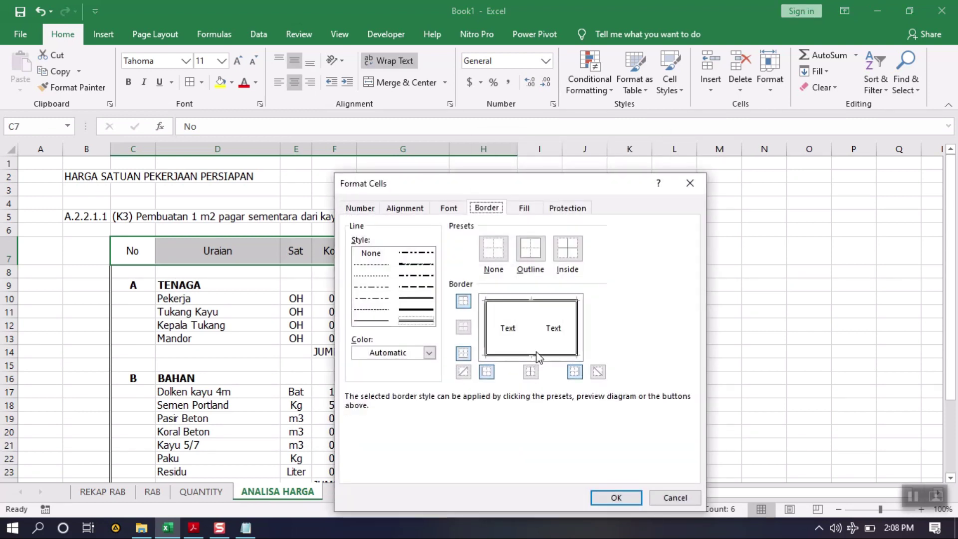
left_click(616, 498)
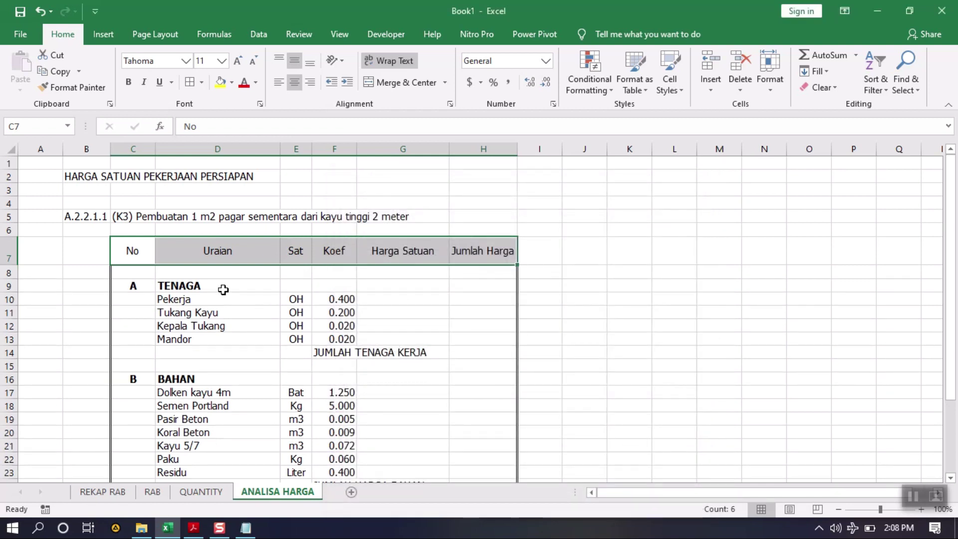
Add thin vertical borders and dotted horizontal borders inside the analysis table C7:H29.
left_click_drag(141, 255, 496, 446)
right_click(492, 432)
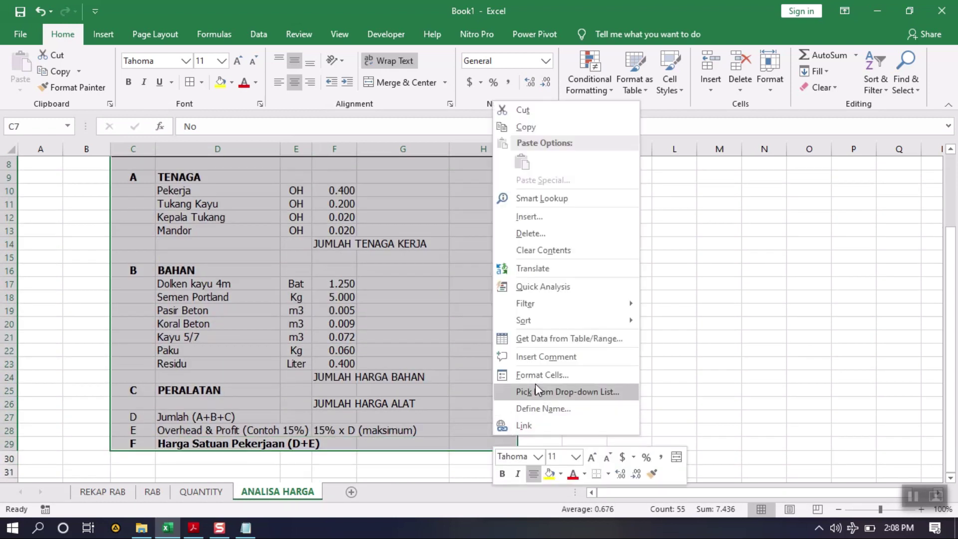
left_click(520, 375)
left_click(387, 321)
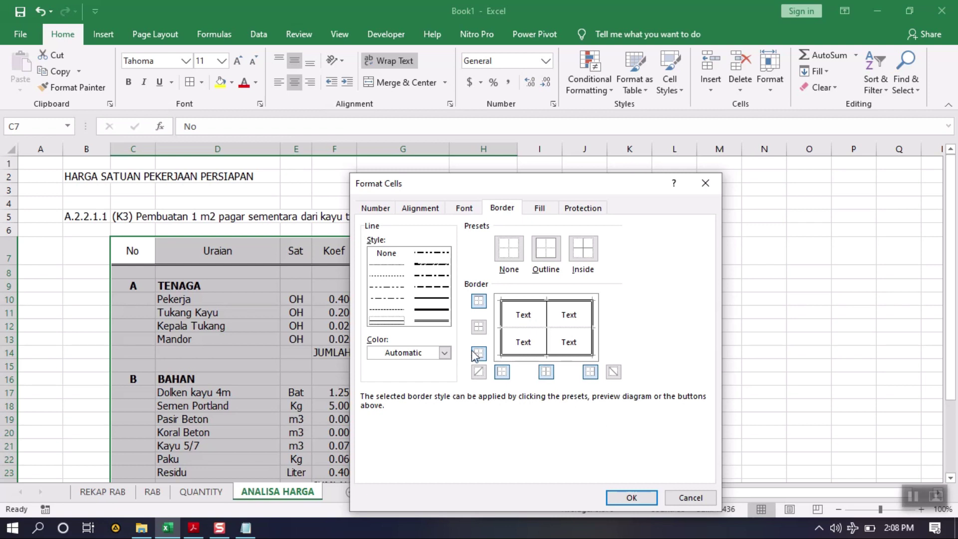
left_click(514, 333)
left_click(632, 497)
left_click(426, 444)
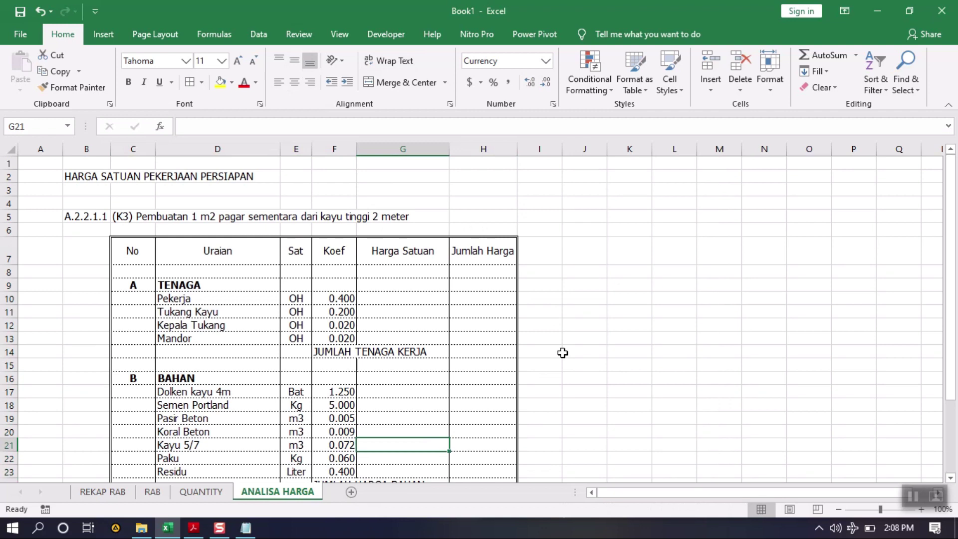
Reapply a double-line bottom border to the header row C7:H7.
left_click_drag(134, 253, 468, 251)
right_click(468, 251)
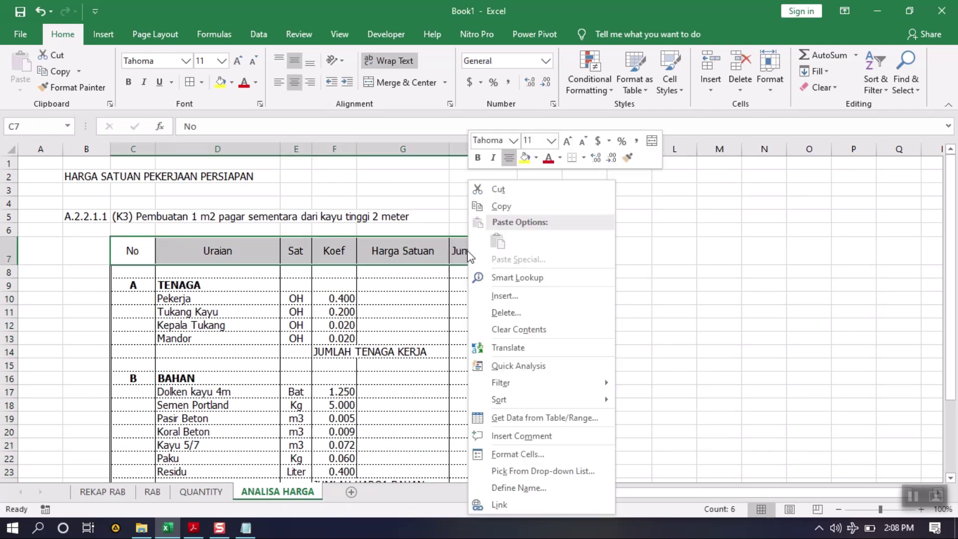
left_click(499, 455)
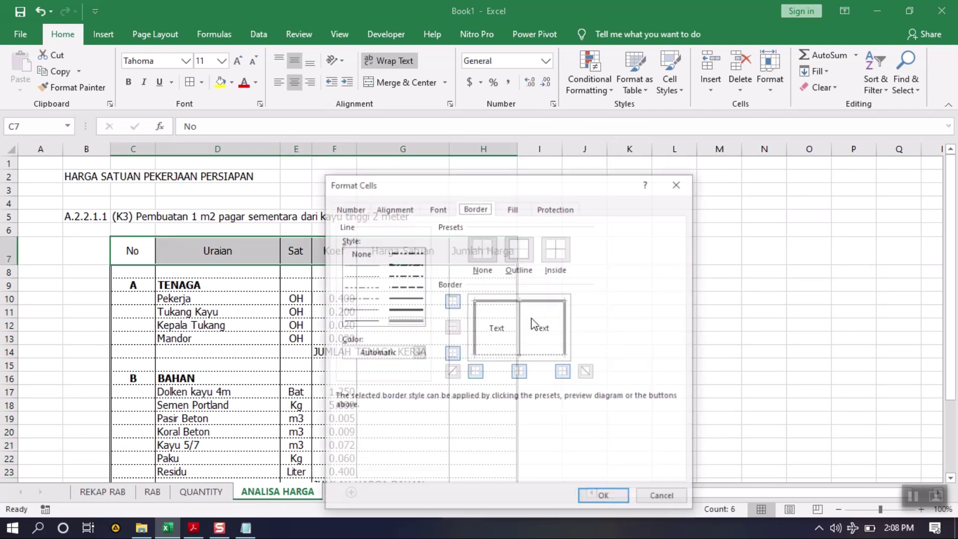
left_click(541, 355)
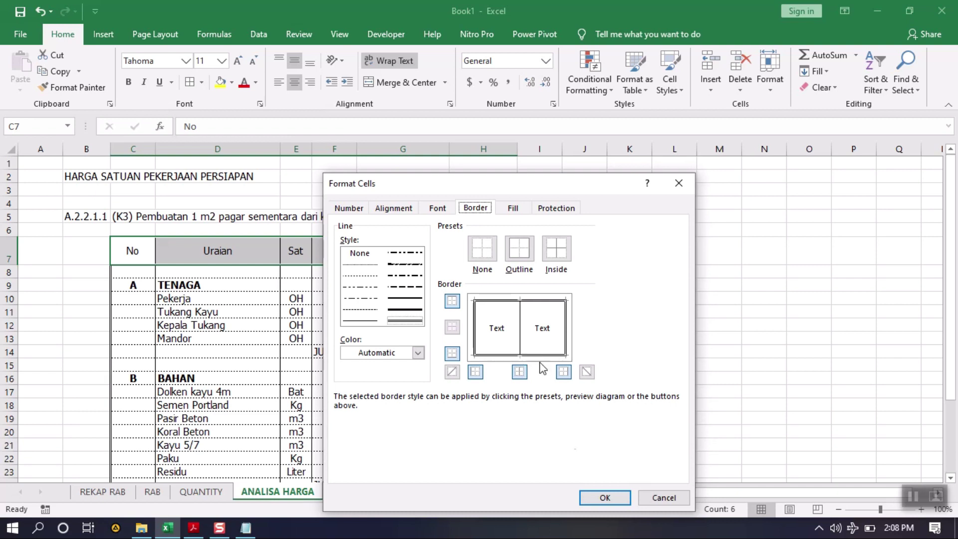
left_click(601, 494)
left_click(564, 356)
Merge and centre the three JUMLAH labels and the 15% x D label across columns F:G in rows 14, 24, 26 and 28.
scroll(402, 336, "down", 3)
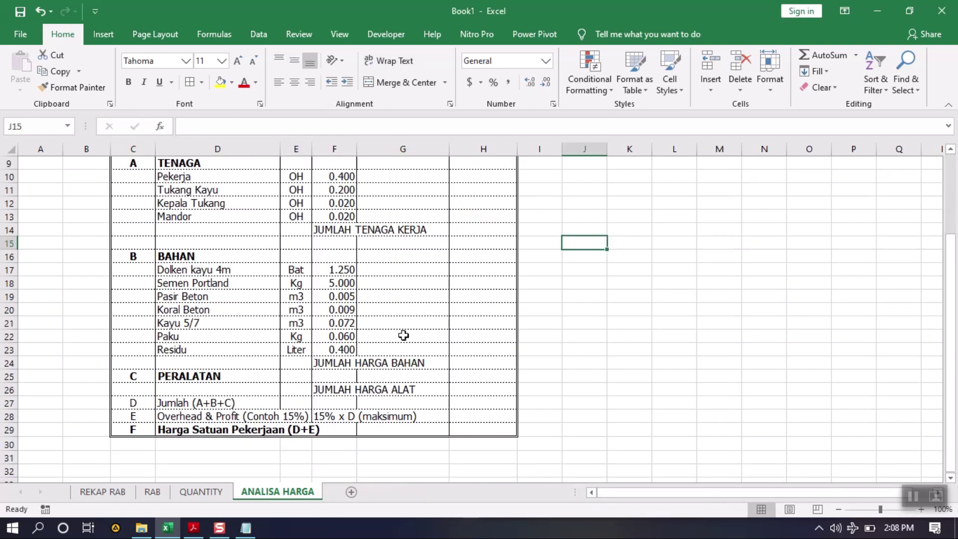
left_click(402, 336)
left_click_drag(338, 232, 409, 234)
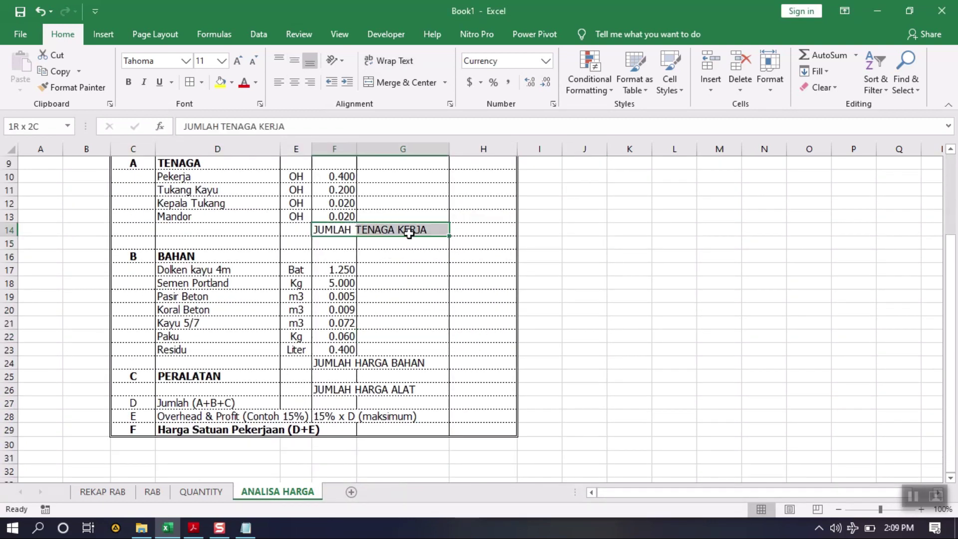
left_click(399, 82)
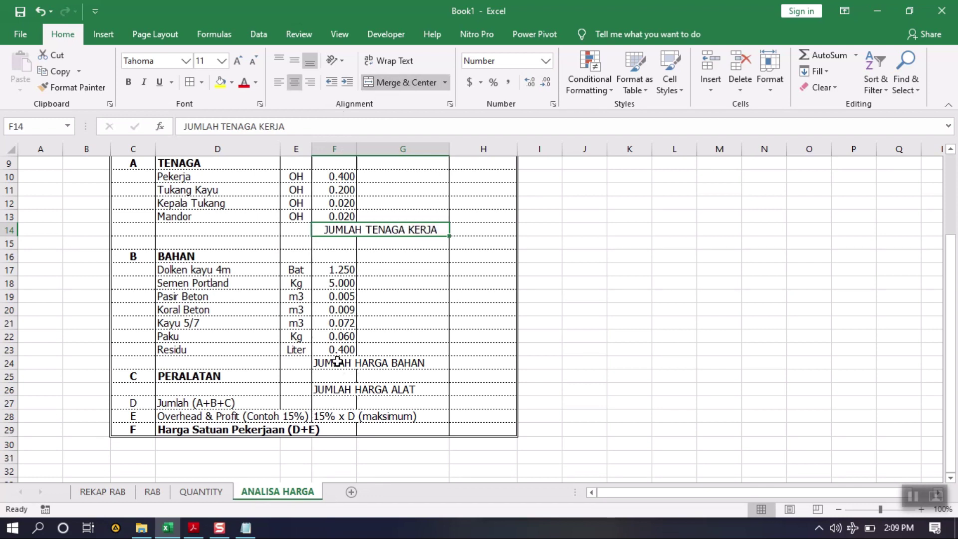
left_click_drag(338, 361, 397, 360)
left_click(400, 82)
left_click_drag(331, 388, 409, 390)
left_click(400, 83)
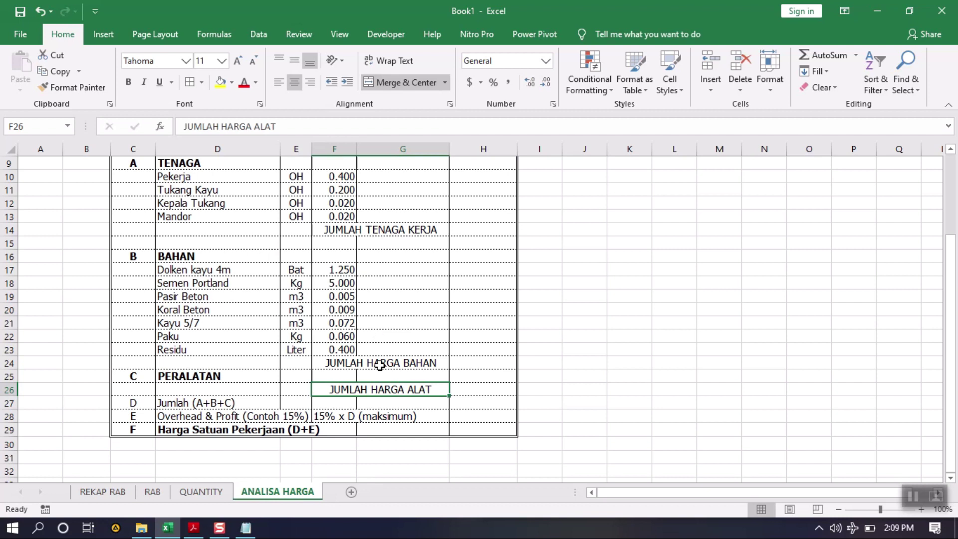
left_click_drag(331, 417, 394, 417)
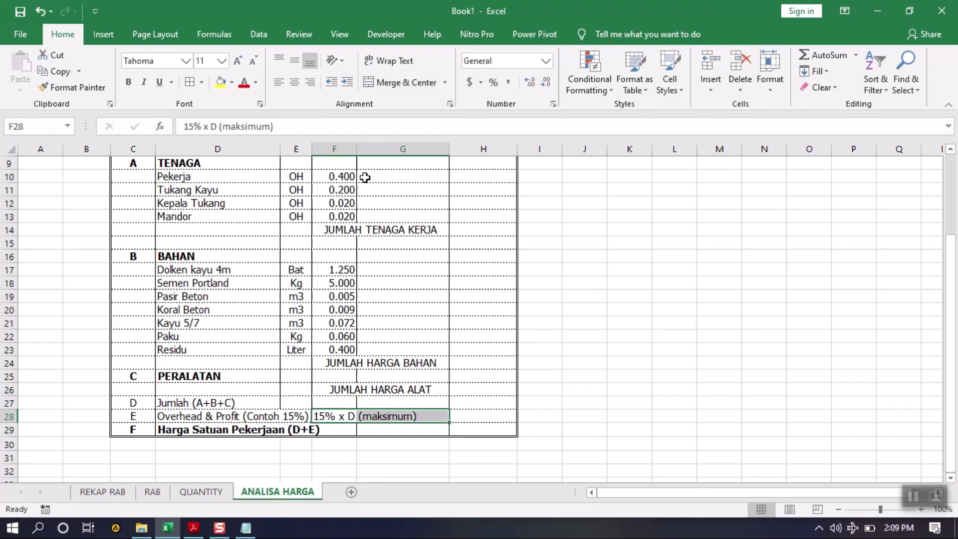
left_click(380, 84)
left_click(333, 457)
left_click(465, 454)
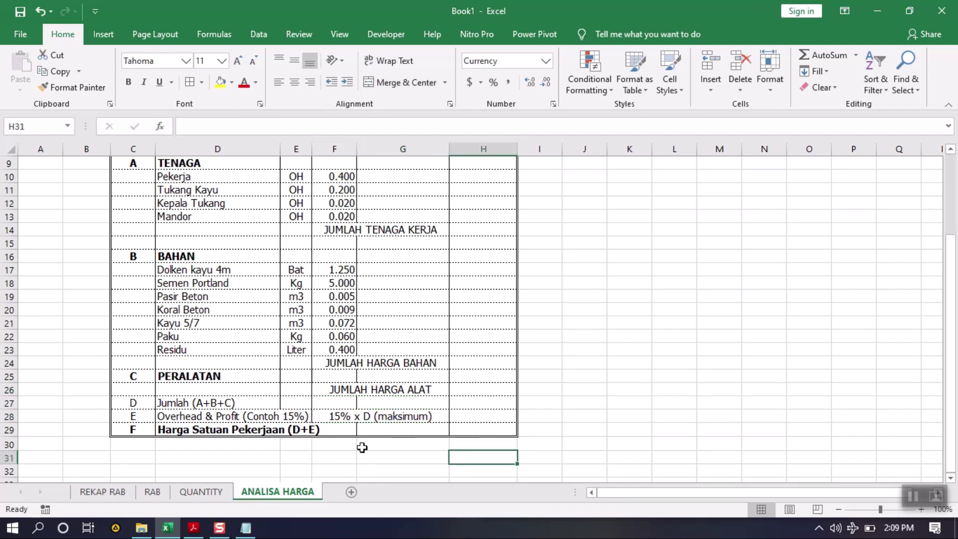
Make the header labels in C7:H7 bold.
scroll(341, 449, "up", 3)
left_click(537, 367)
left_click(466, 351)
left_click_drag(144, 250, 479, 248)
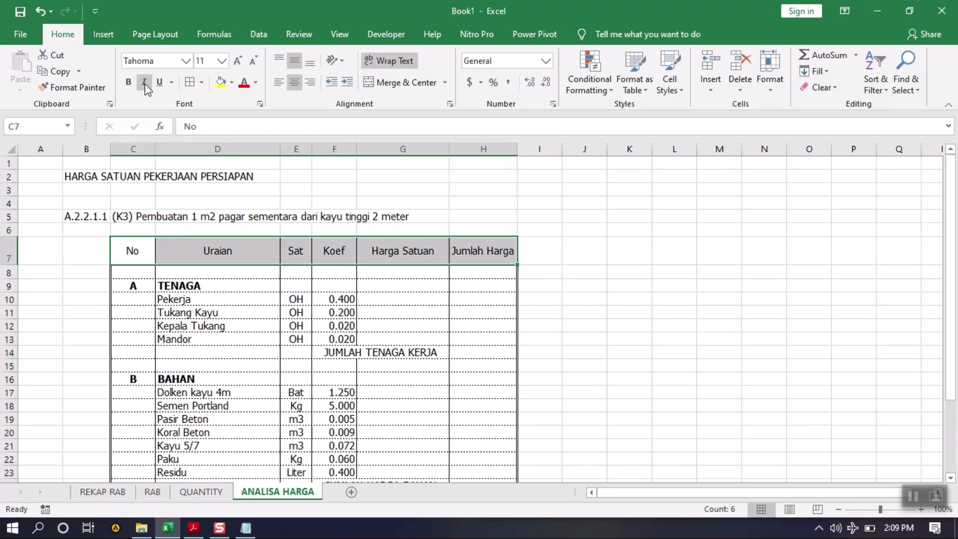
left_click(128, 82)
left_click(556, 249)
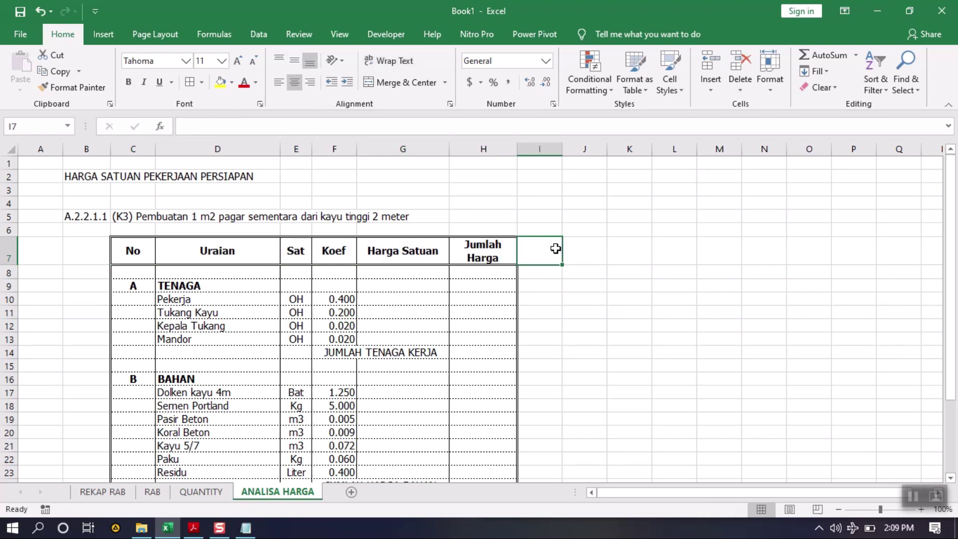
Change the inside horizontal borders of C8:H29 to a dash-dot line.
left_click_drag(138, 274, 478, 417)
left_click(478, 417)
scroll(144, 245, "up", 2)
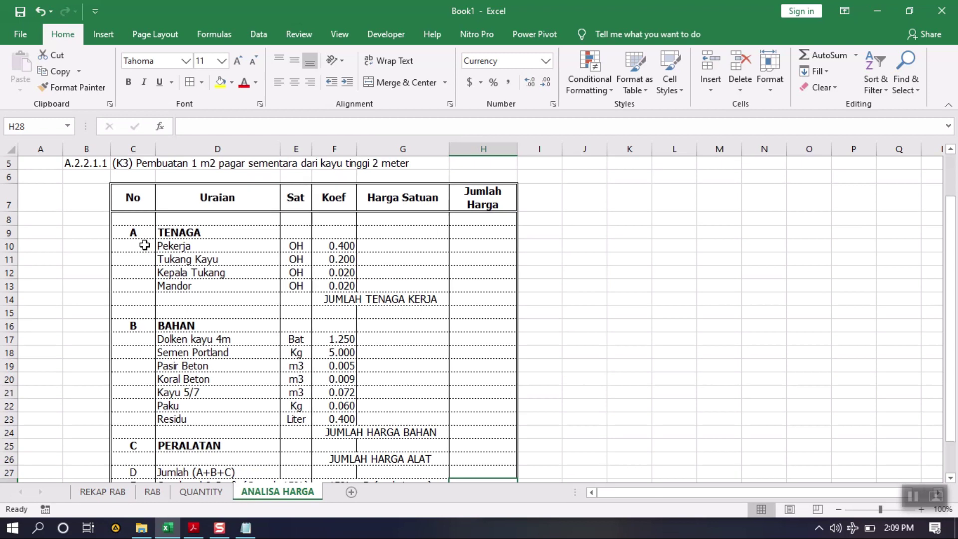
left_click_drag(139, 223, 481, 437)
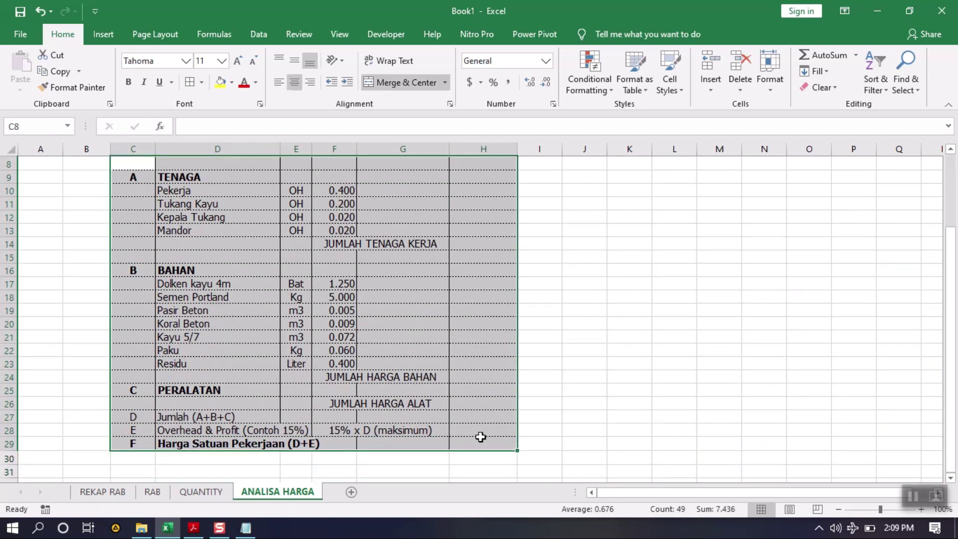
right_click(482, 440)
left_click(530, 378)
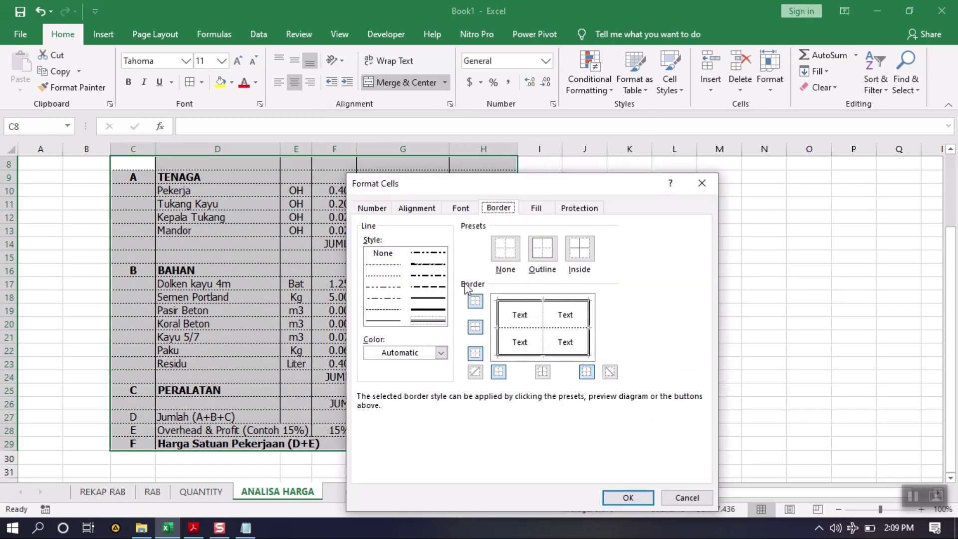
left_click(397, 289)
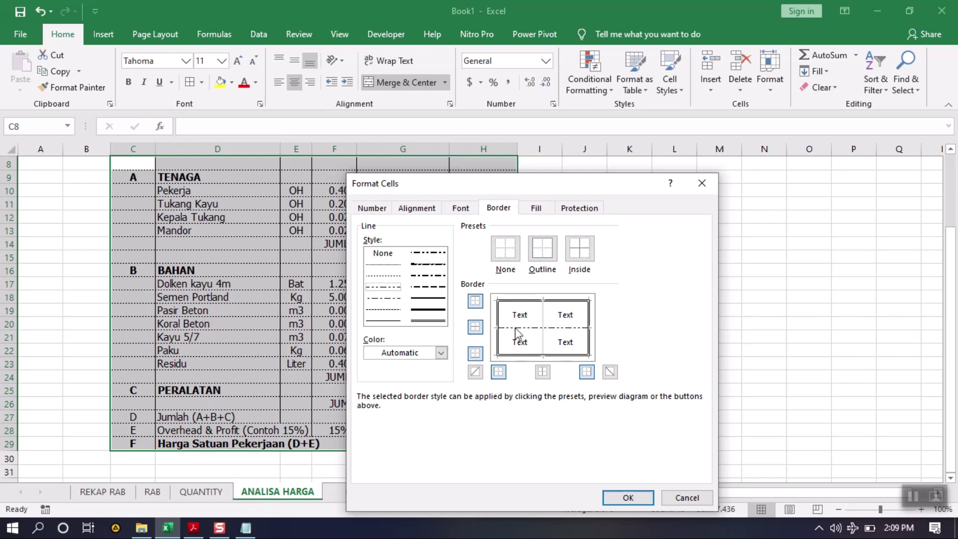
left_click(625, 498)
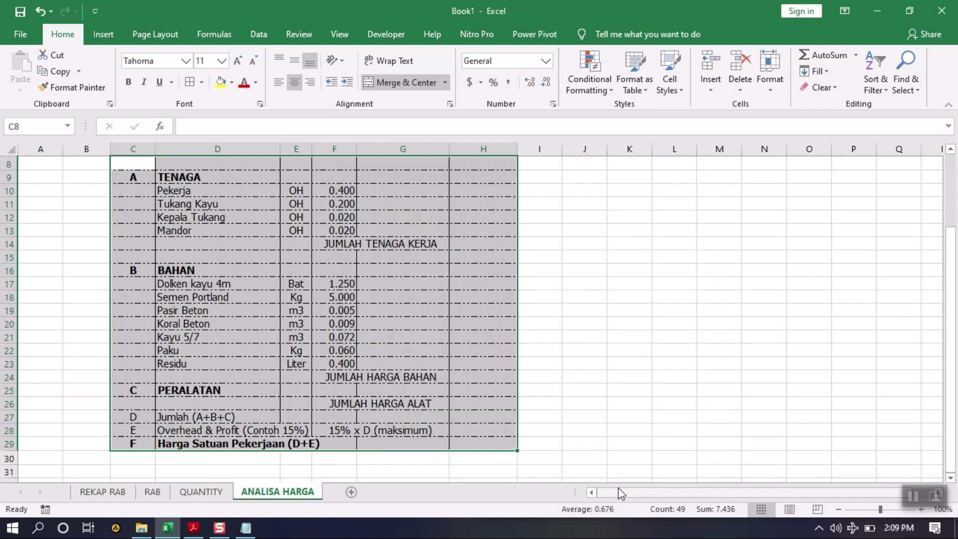
right_click(397, 265)
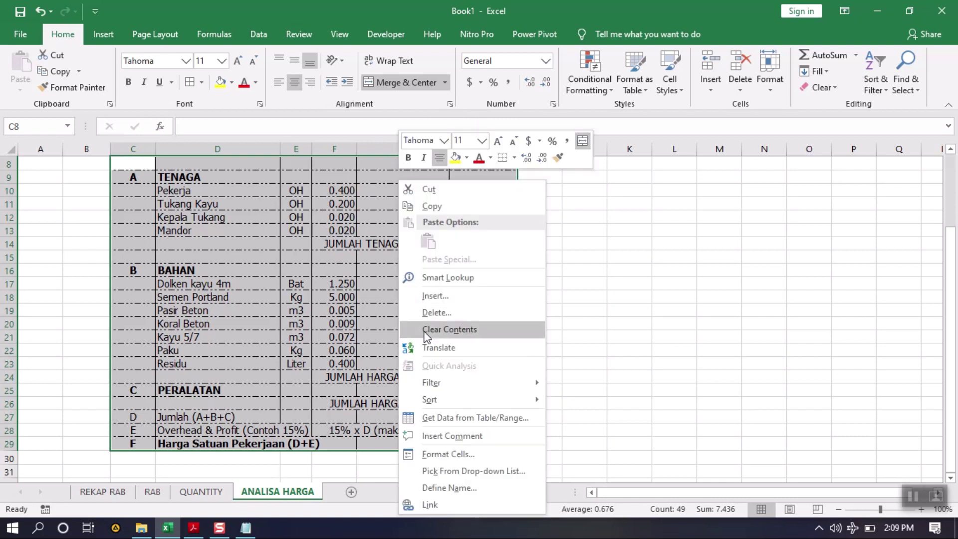
left_click(448, 455)
left_click(314, 256)
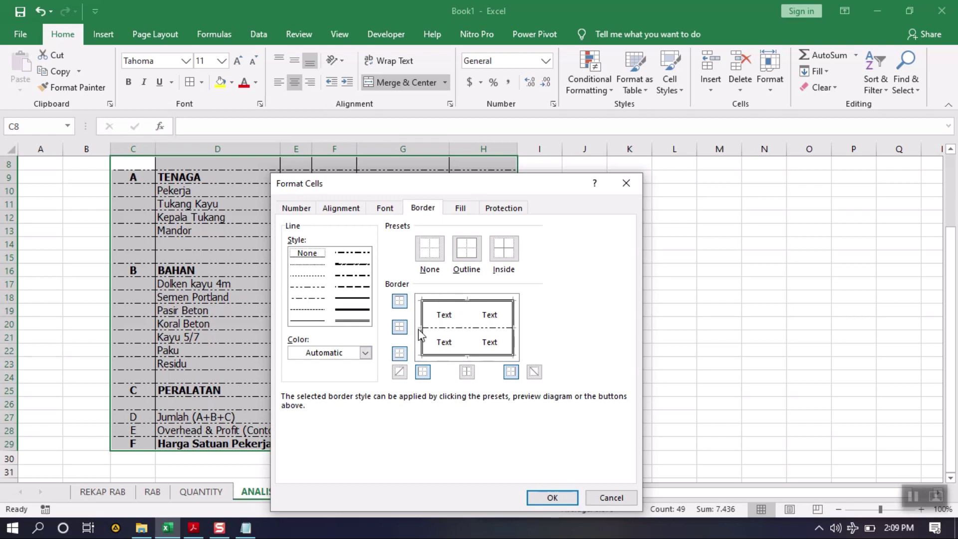
left_click(325, 320)
left_click(617, 497)
Remove the inside horizontal borders from the table body C8:H29.
right_click(414, 318)
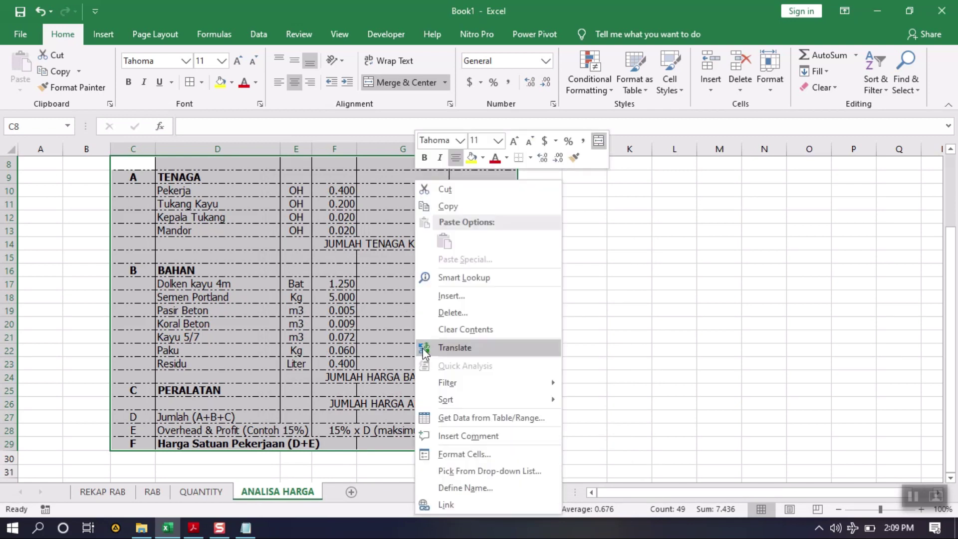
left_click(471, 455)
left_click(336, 259)
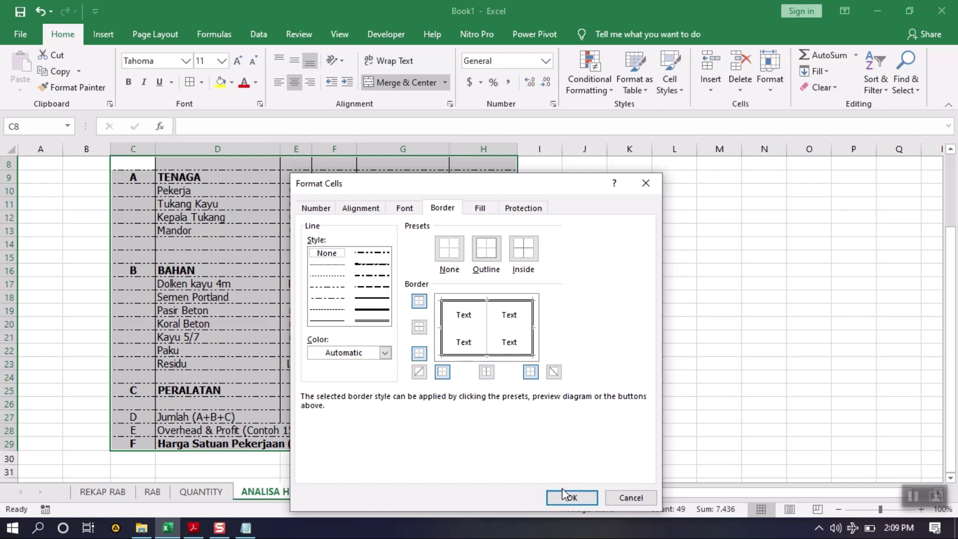
left_click(572, 497)
left_click(670, 313)
Review the table's borders and layout from the header row down to the Harga Satuan Pekerjaan row.
scroll(672, 318, "up", 2)
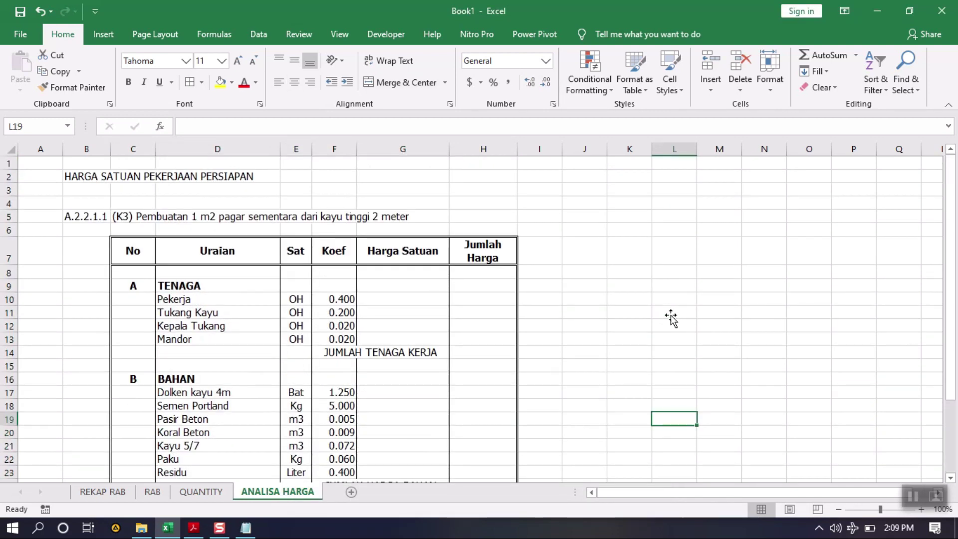
scroll(674, 300, "down", 8)
scroll(677, 285, "up", 8)
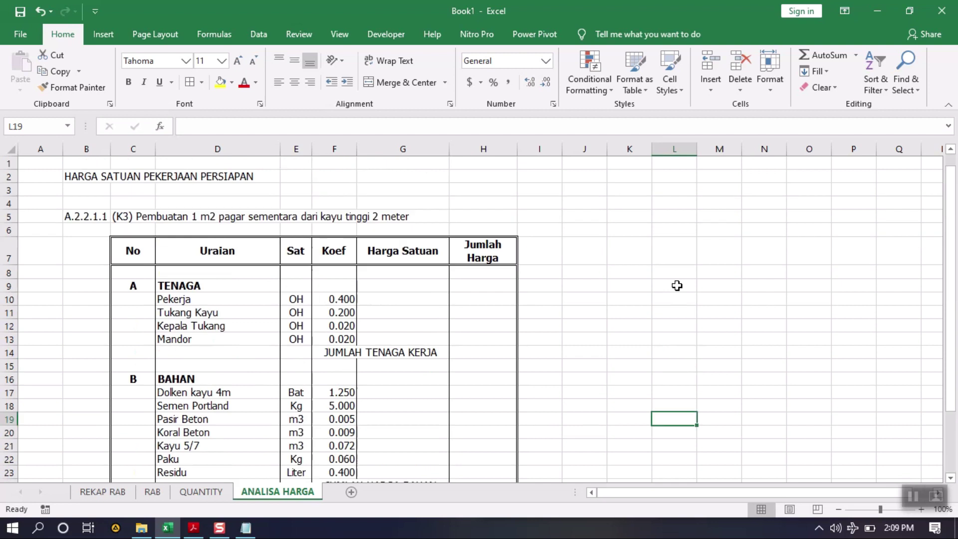
left_click(452, 326)
scroll(452, 327, "down", 3)
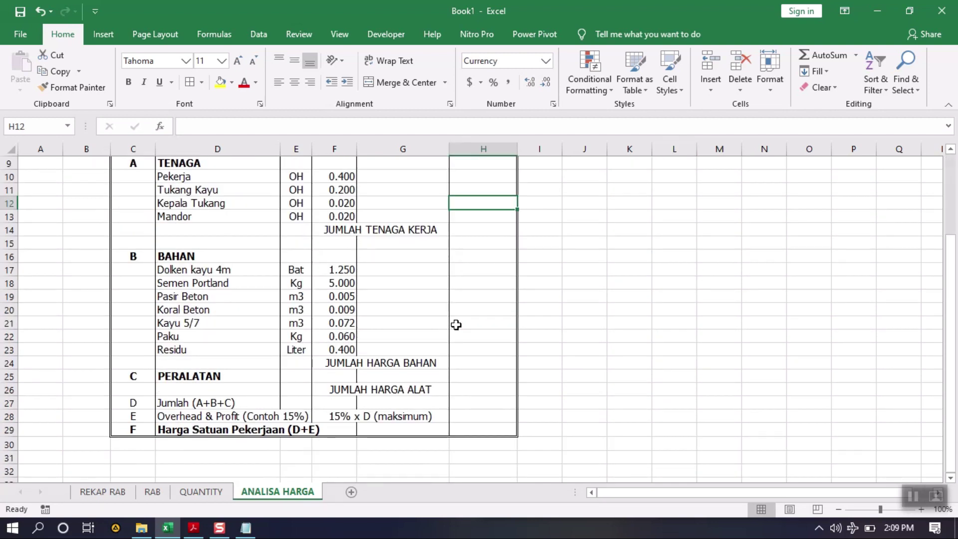
scroll(457, 325, "down", 1)
scroll(457, 325, "up", 4)
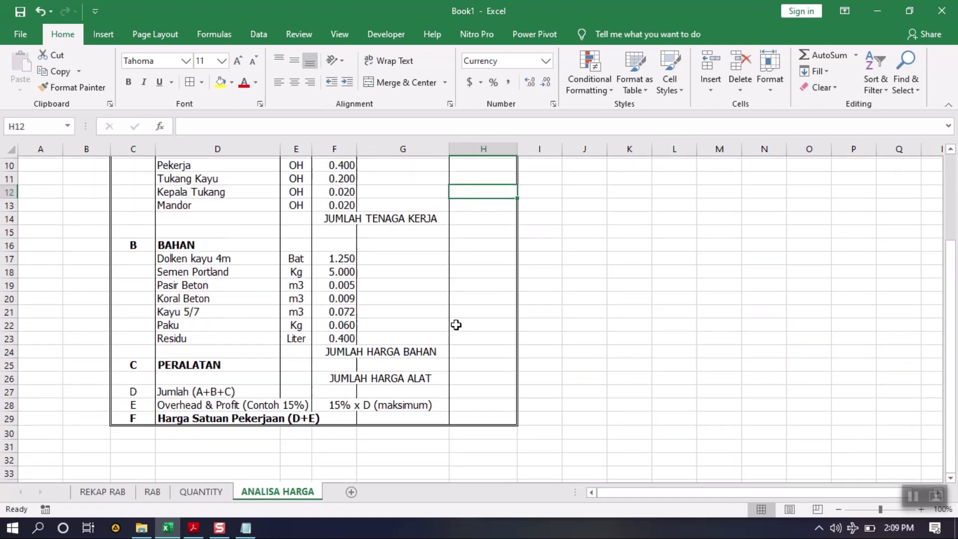
left_click(408, 357)
left_click(397, 301)
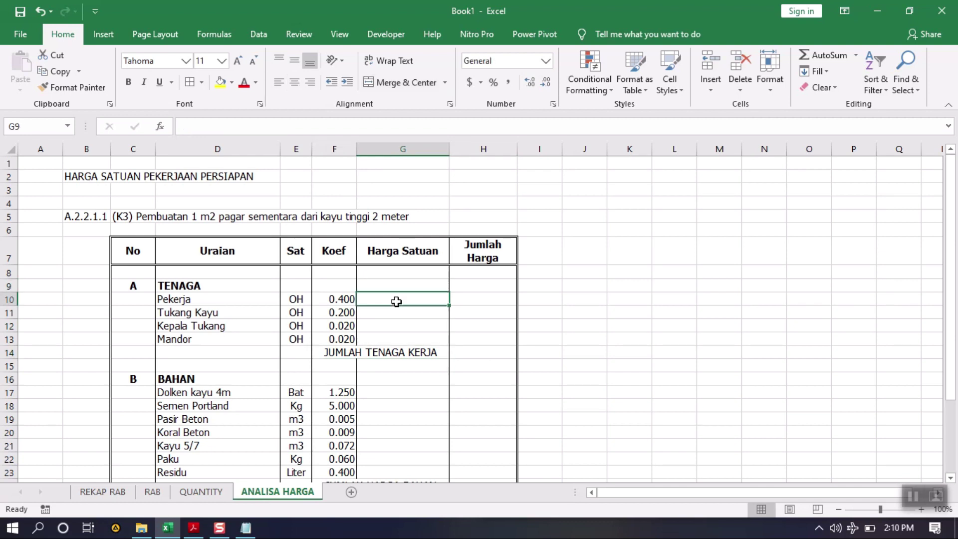
left_click(246, 528)
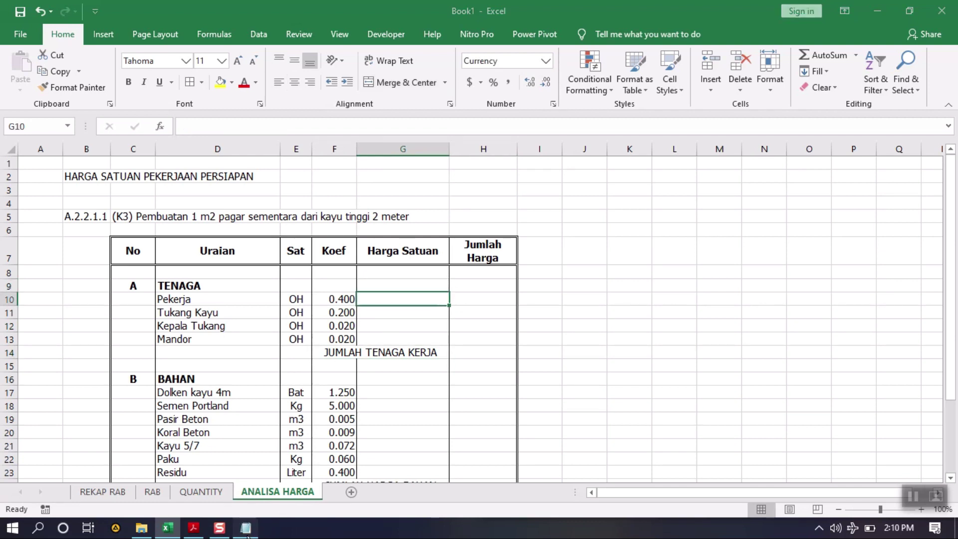
left_click(246, 530)
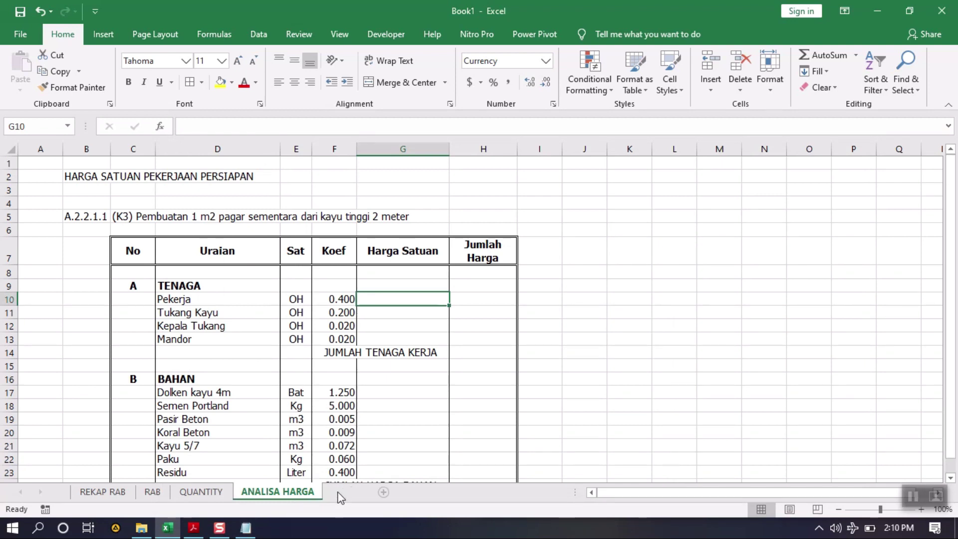
Add a new sheet after ANALISA HARGA and name it HARGA UPAH DAN BAHAN.
left_click(352, 492)
right_click(344, 492)
left_click(368, 360)
type("harg")
key("BackSpace")
key("BackSpace")
key("BackSpace")
key("BackSpace")
type("HARGA UPA")
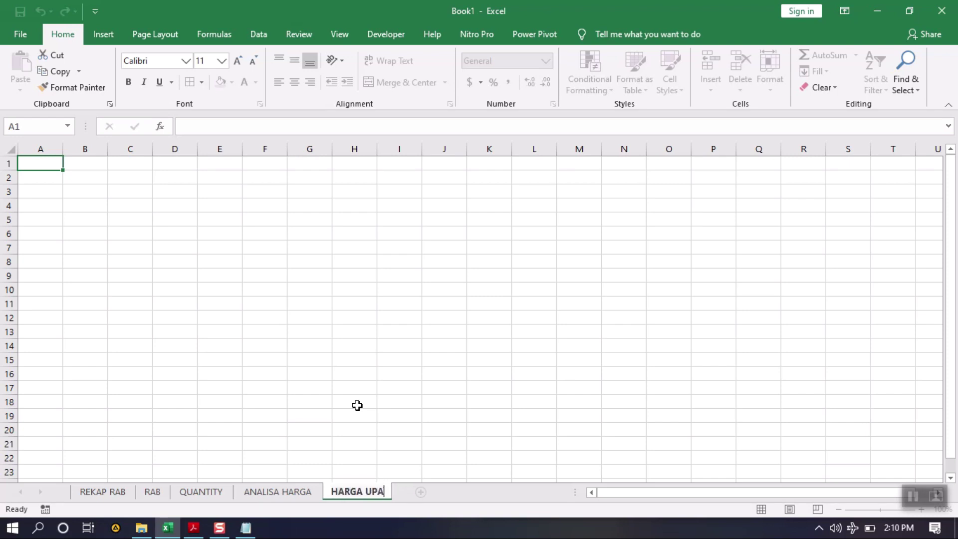
type("H DAN BAHAN")
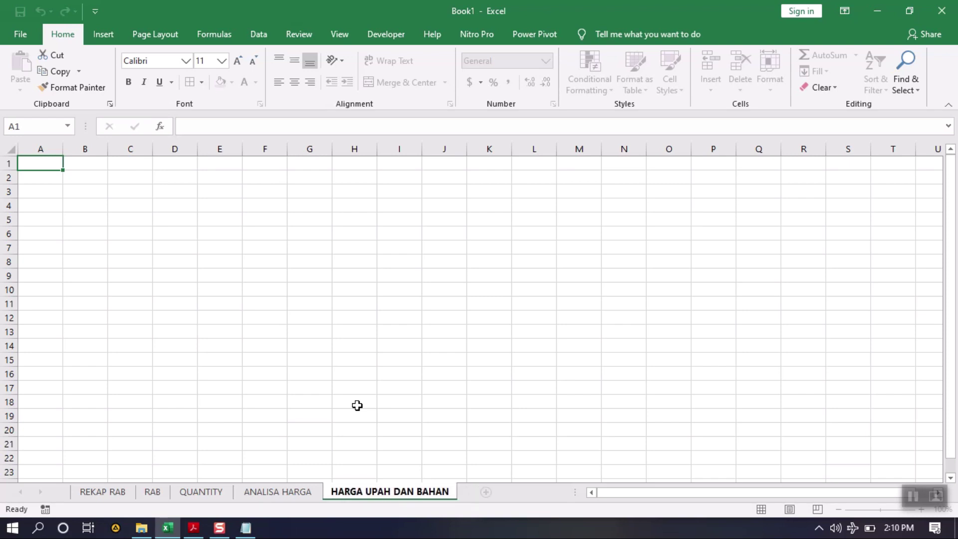
key("Return")
Enter the title HARGA UPAH in cell B3 of the new sheet.
left_click(10, 208)
left_click(77, 179)
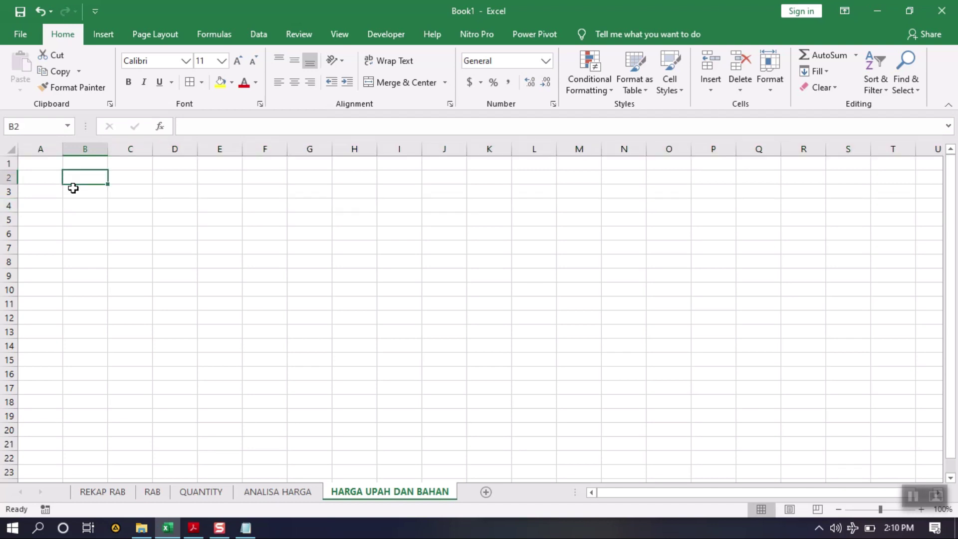
left_click(79, 187)
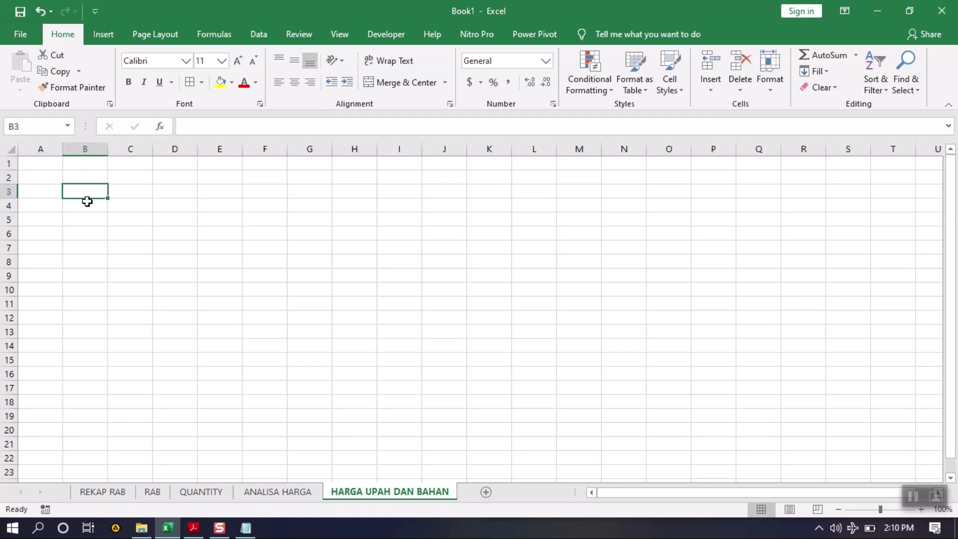
type("HARGA")
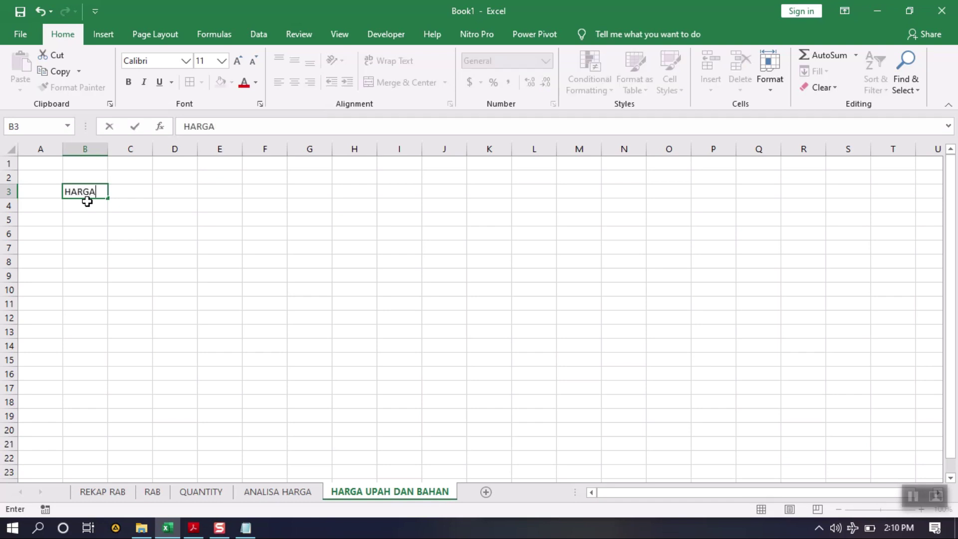
type(" UPAH")
key("Return")
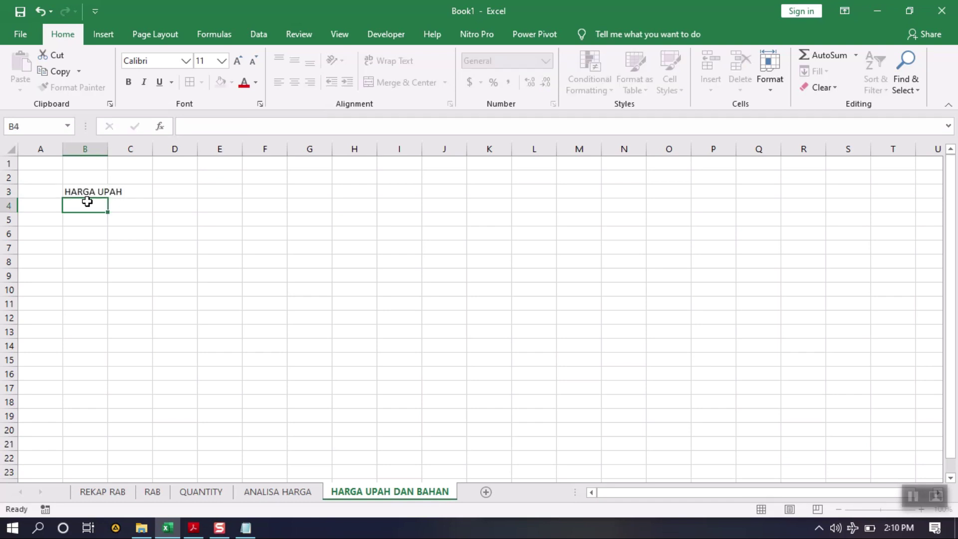
Set the font of the entire HARGA UPAH DAN BAHAN sheet to Tahoma.
left_click(12, 149)
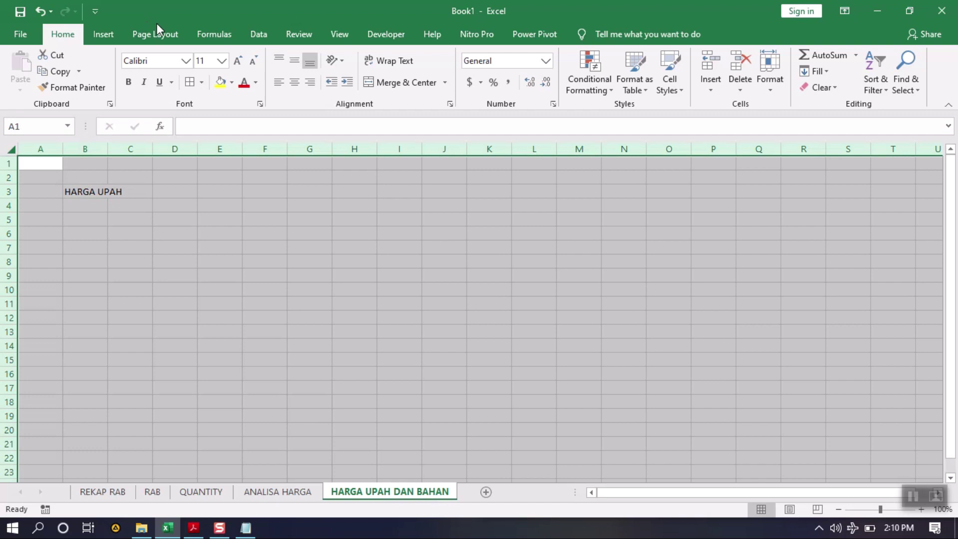
left_click(167, 63)
type("Tahoma")
key("Return")
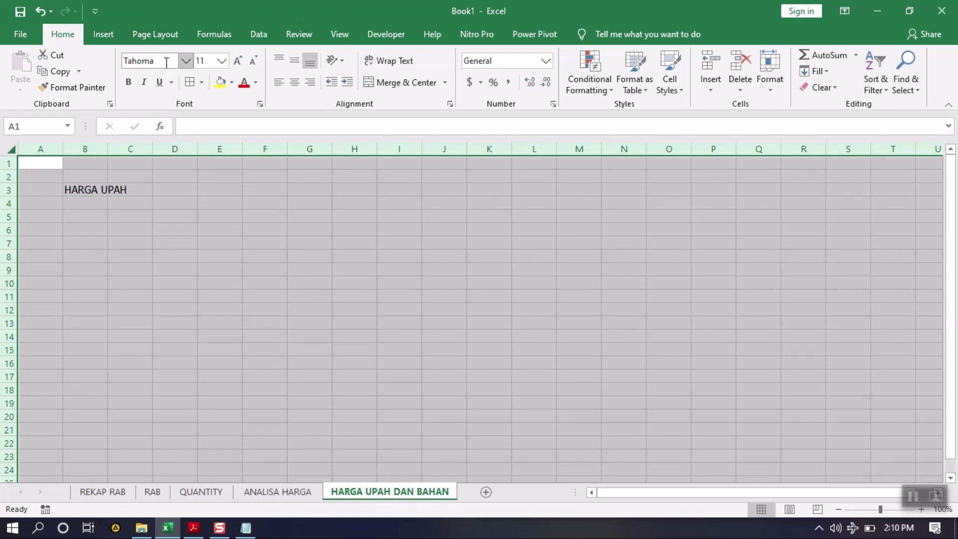
left_click(75, 269)
Enter the wage table headers NO, URAIAN, SAT and HARGA in cells B5 to E5.
left_click(88, 215)
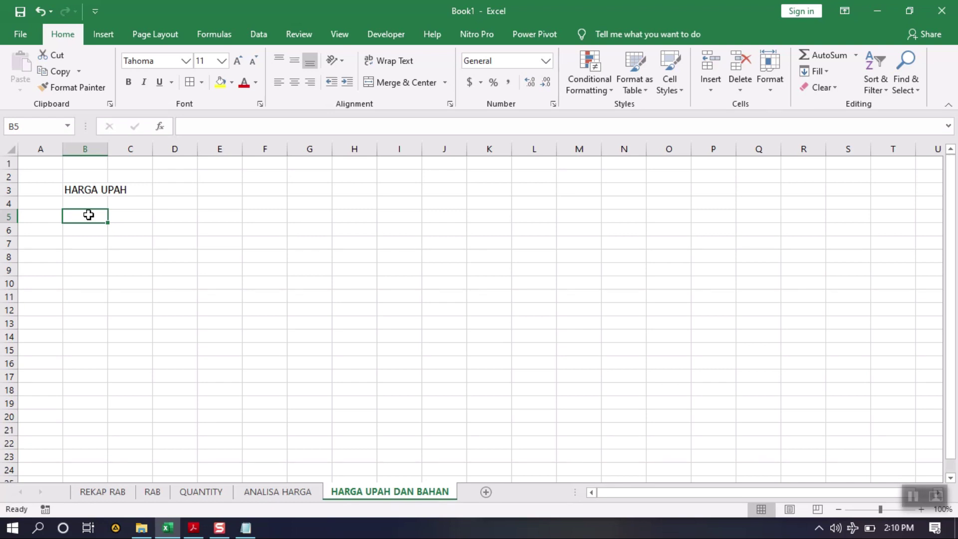
type("NO")
key("Tab")
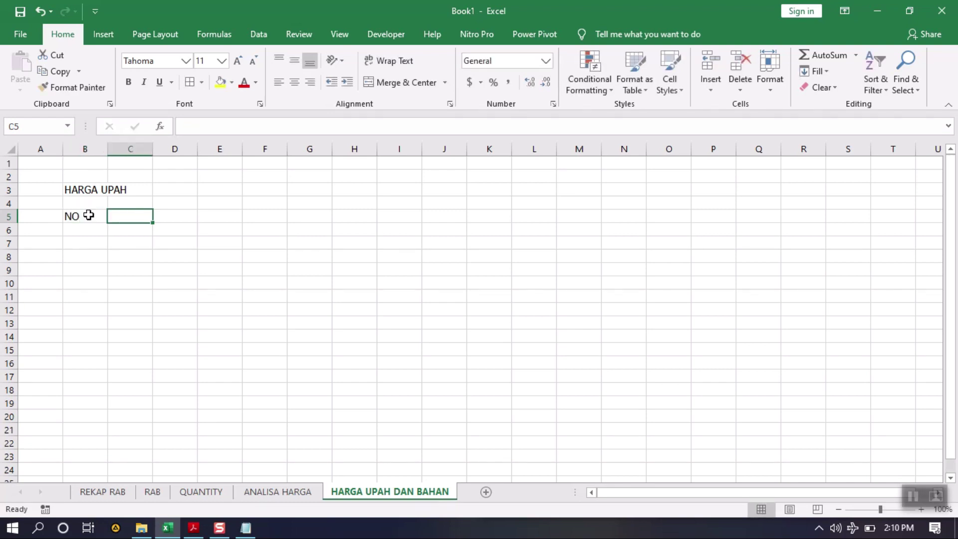
type("URAIAN")
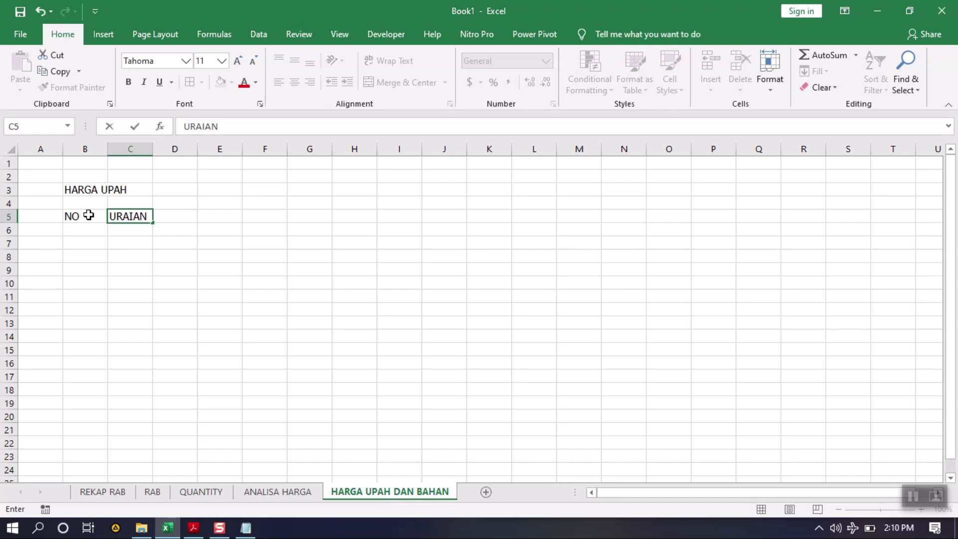
key("Return")
key("Right")
key("Up")
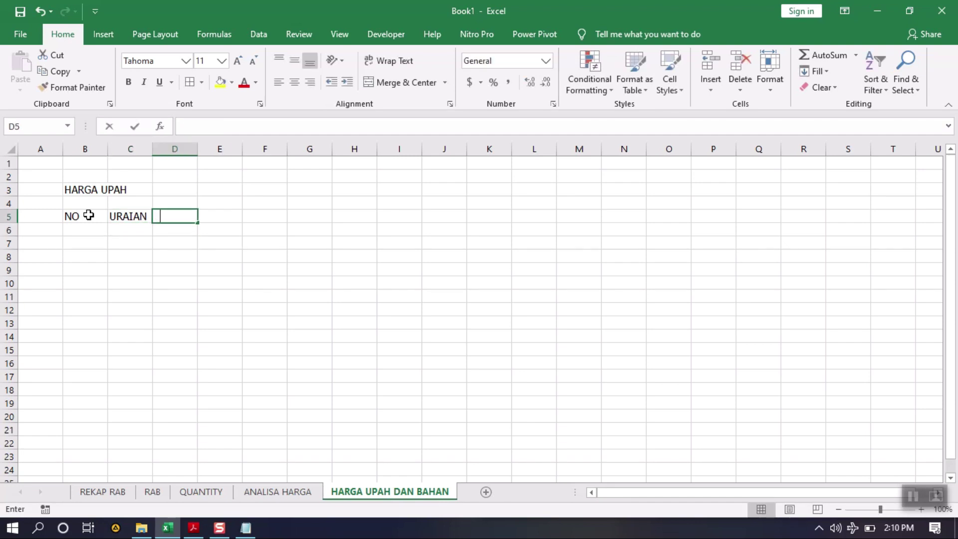
type("SAT")
key("Tab")
type("HARG")
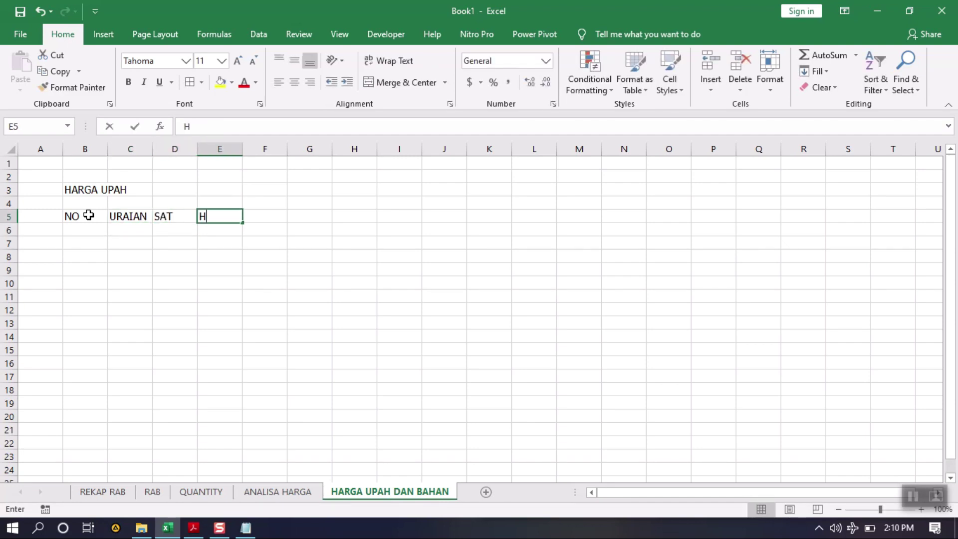
key("Return")
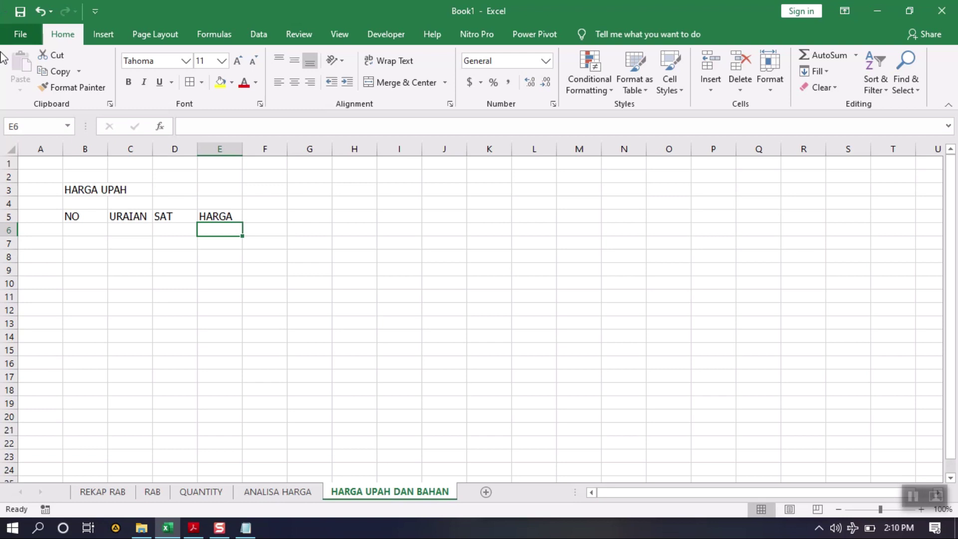
Enter the item number 1 in cell B7, leaving row 6 blank below the headers.
left_click(75, 239)
left_click(82, 230)
left_click(84, 239)
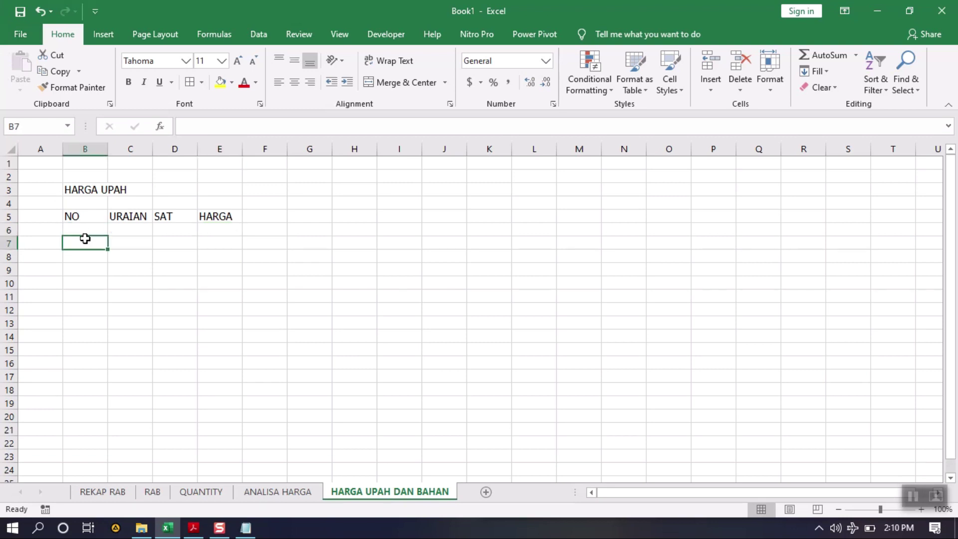
type("1")
left_click(219, 270)
Copy the labour names and units D10:E13 from ANALISA HARGA to C7 without their formatting, and fit column C to its contents.
left_click(282, 493)
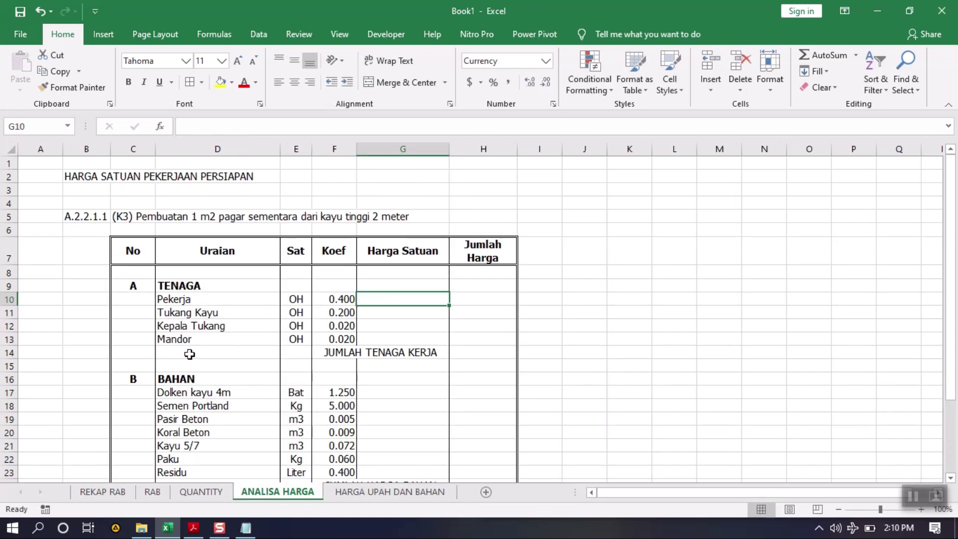
left_click_drag(194, 300, 292, 338)
key("ctrl+c")
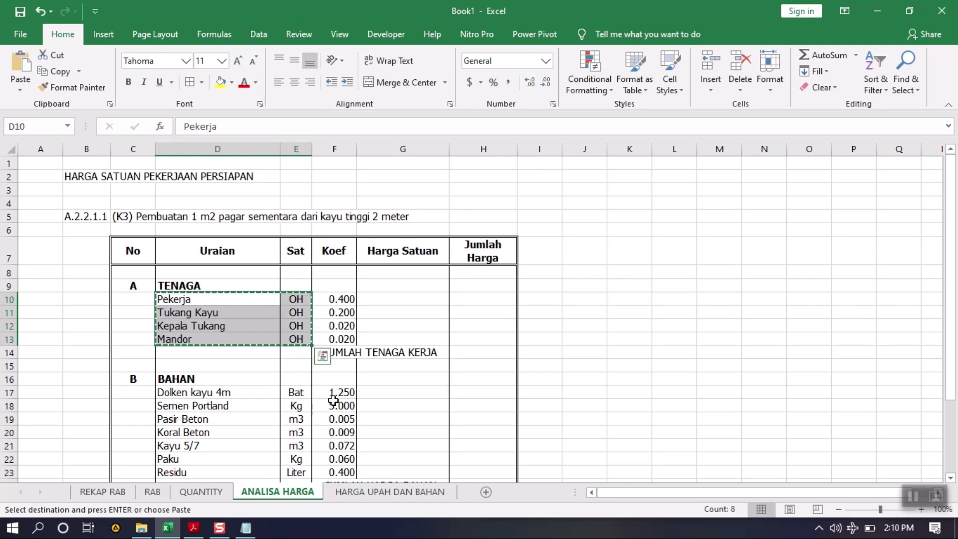
left_click(390, 492)
left_click(133, 243)
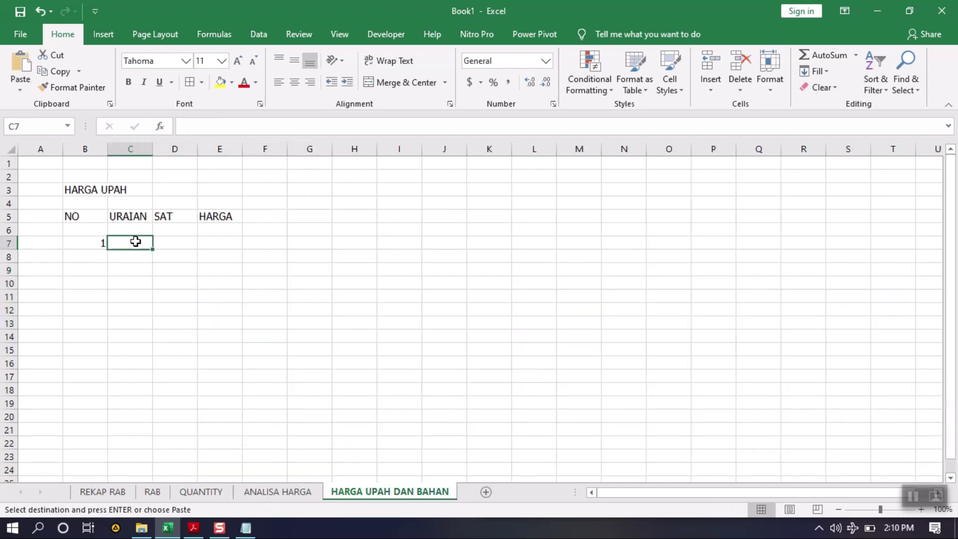
right_click(139, 245)
left_click(185, 264)
left_click(354, 296)
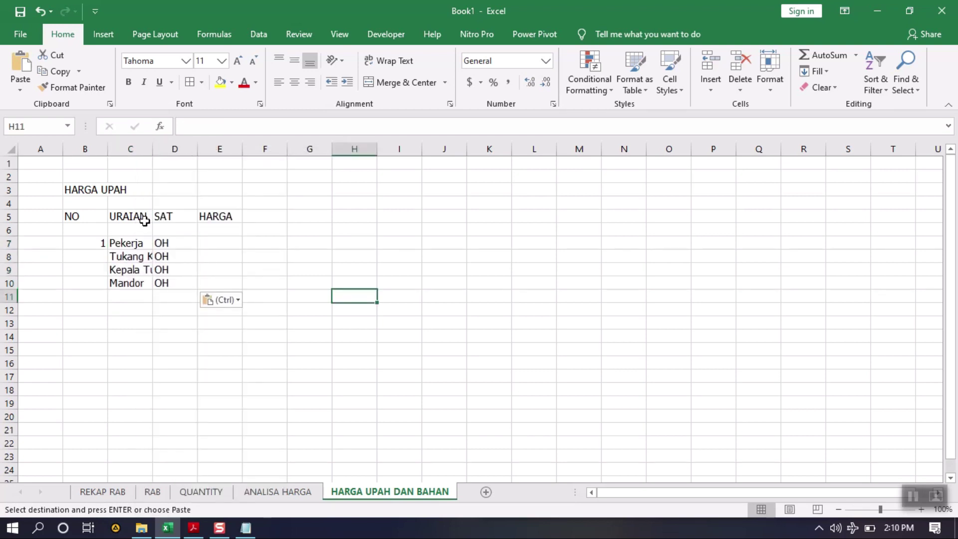
double_click(152, 148)
left_click(292, 281)
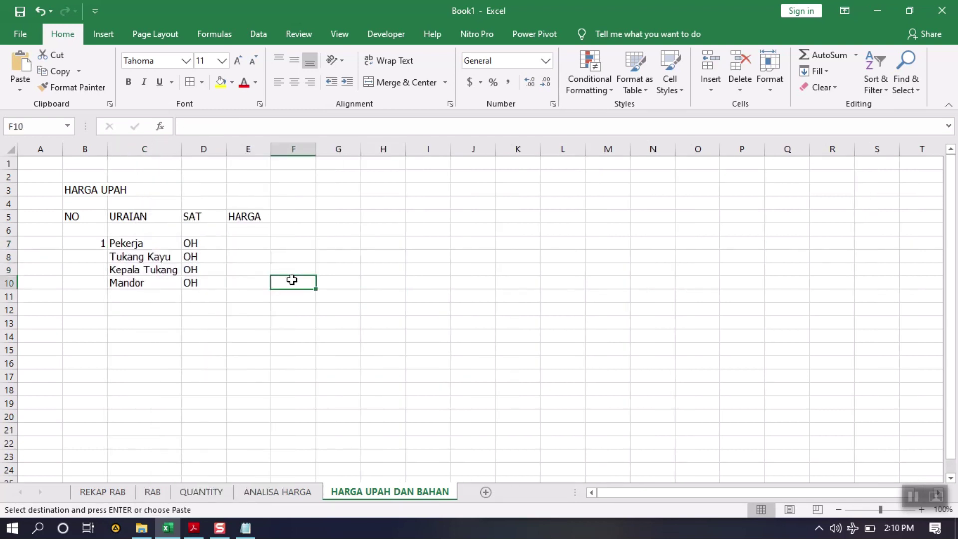
Number the remaining labour rows 2, 3 and 4 in cells B8 to B10.
left_click(97, 243)
left_click(98, 255)
type("2")
key("Return")
type("3")
key("Return")
type("4")
key("Return")
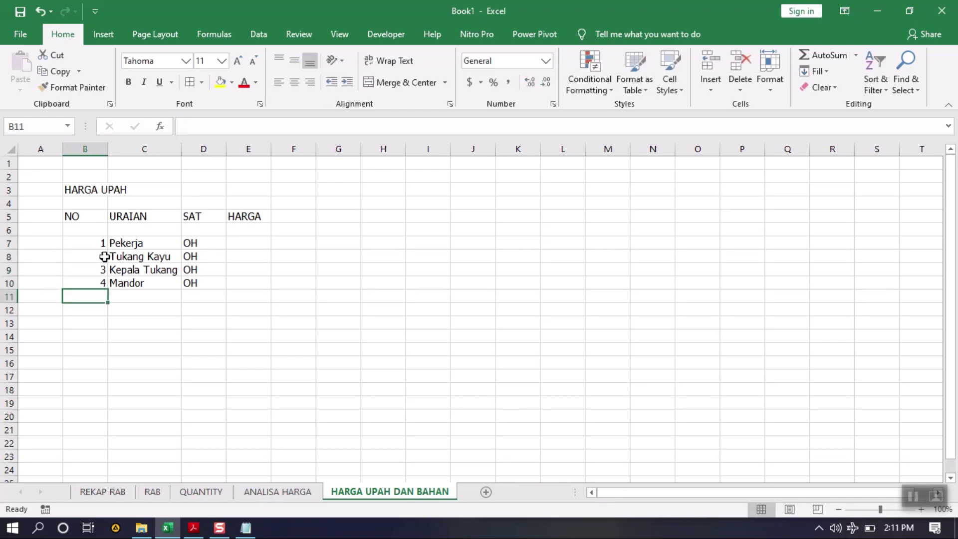
Center column B horizontally, but left-align the HARGA UPAH title in B3.
left_click(85, 148)
left_click(295, 83)
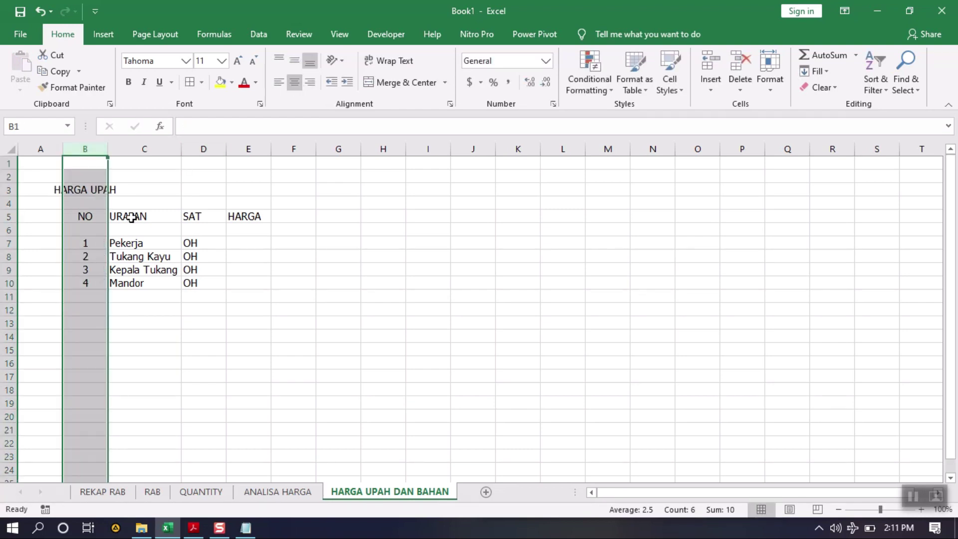
left_click(133, 243)
left_click(96, 190)
left_click(280, 83)
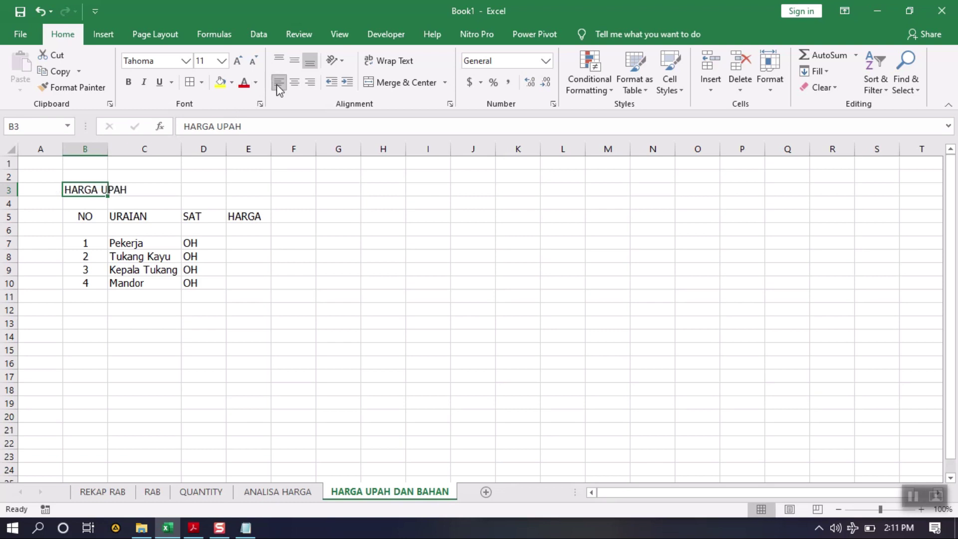
Center the contents of the SAT and HARGA columns, D and E, horizontally.
left_click(248, 297)
left_click(203, 149)
left_click(294, 82)
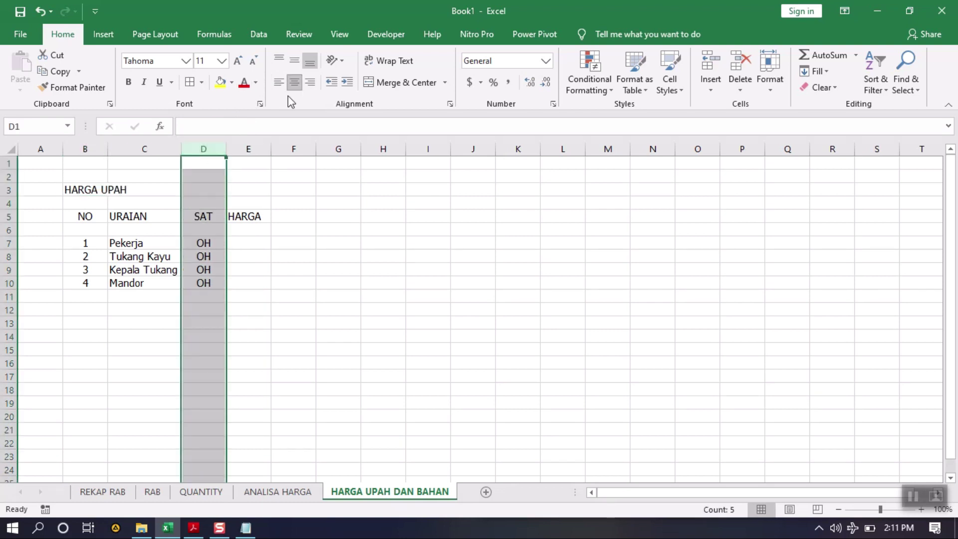
left_click(296, 255)
left_click(249, 149)
left_click(294, 82)
left_click(338, 203)
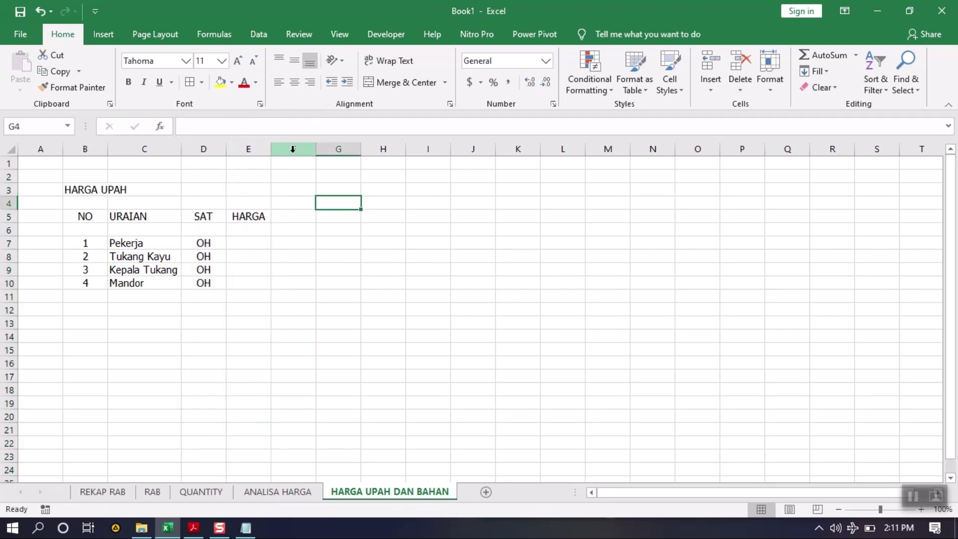
Widen the HARGA column E to about four times the default column width.
double_click(272, 149)
left_click_drag(264, 149, 407, 149)
left_click(287, 243)
left_click(306, 294)
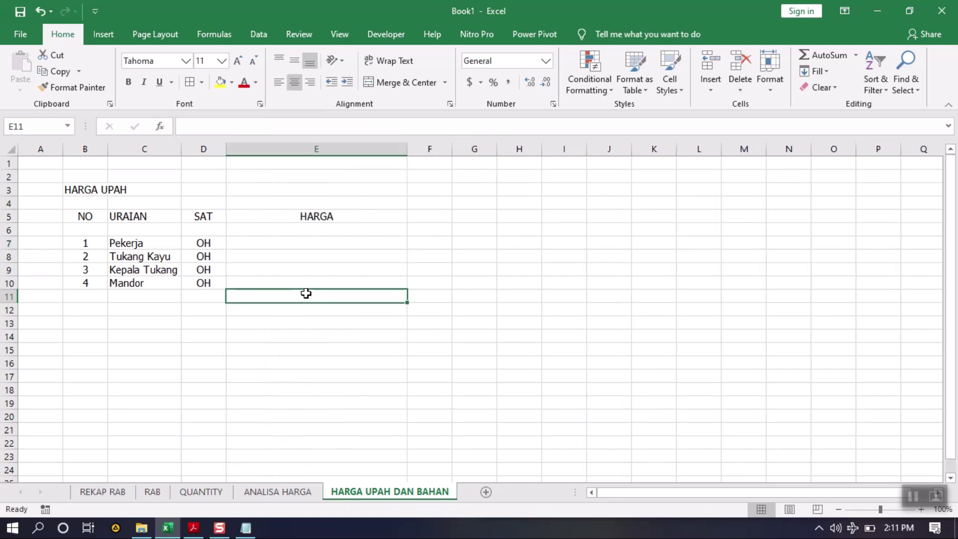
left_click(314, 246)
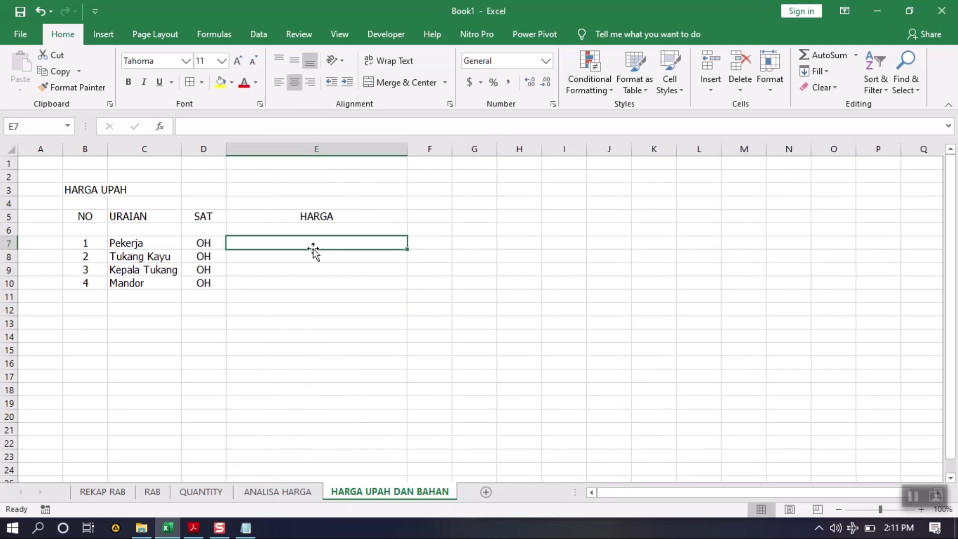
Enter the second title HARGA BAHAN in cell B13 and left-align it.
left_click(89, 337)
left_click(81, 324)
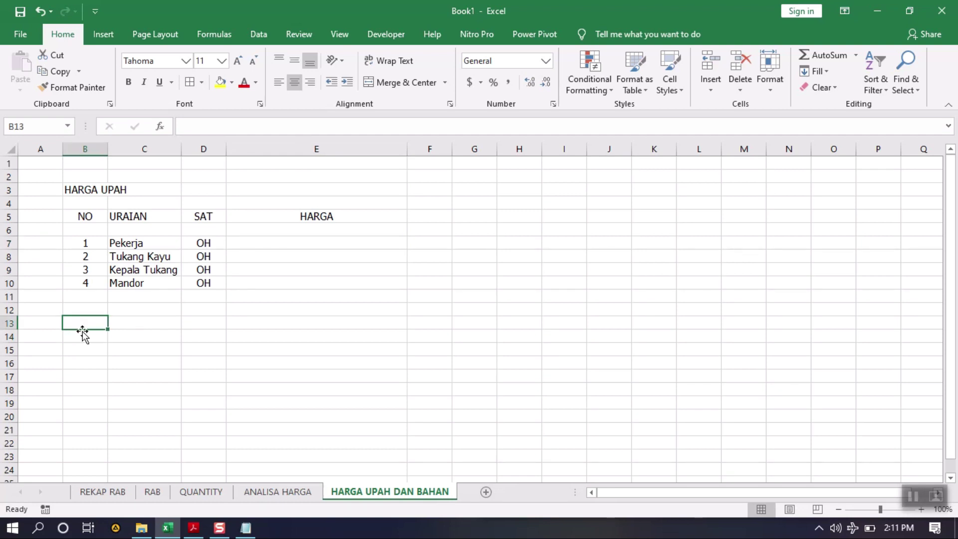
type("HARGA BAHAN")
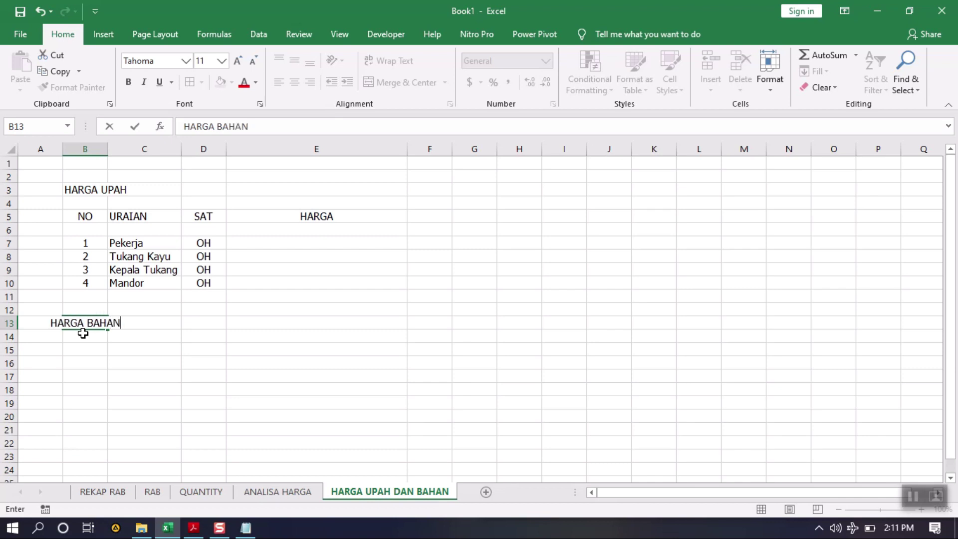
left_click(100, 322)
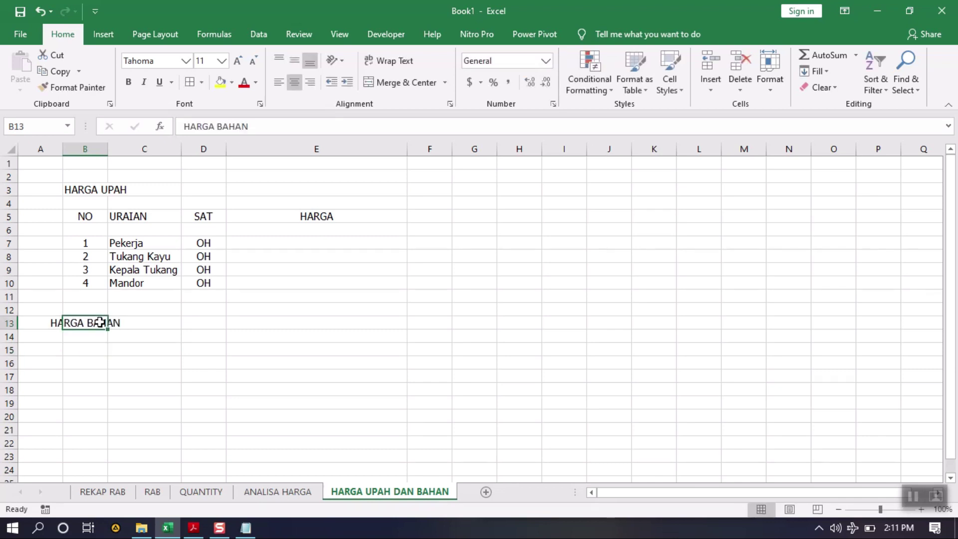
left_click(279, 82)
left_click(220, 403)
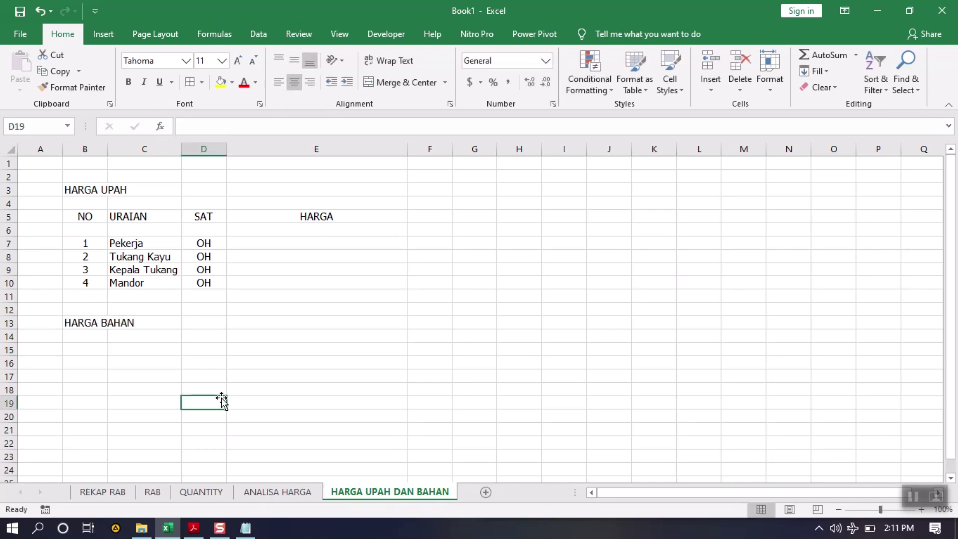
Copy the header row B5:E5 to B15 as the headers of the HARGA BAHAN table.
left_click(88, 348)
left_click_drag(79, 215, 314, 214)
key("ctrl+c")
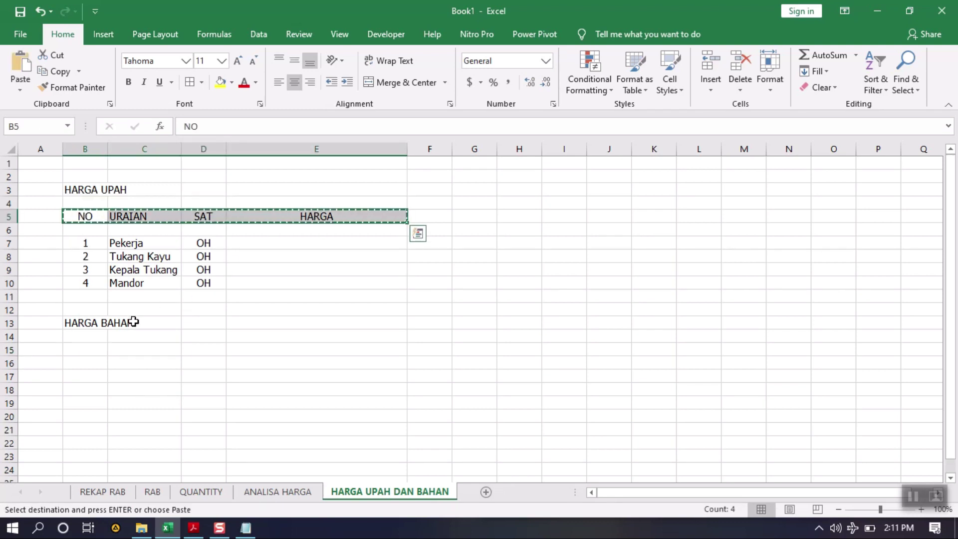
left_click(96, 348)
key("ctrl+v")
left_click(304, 399)
key("Escape")
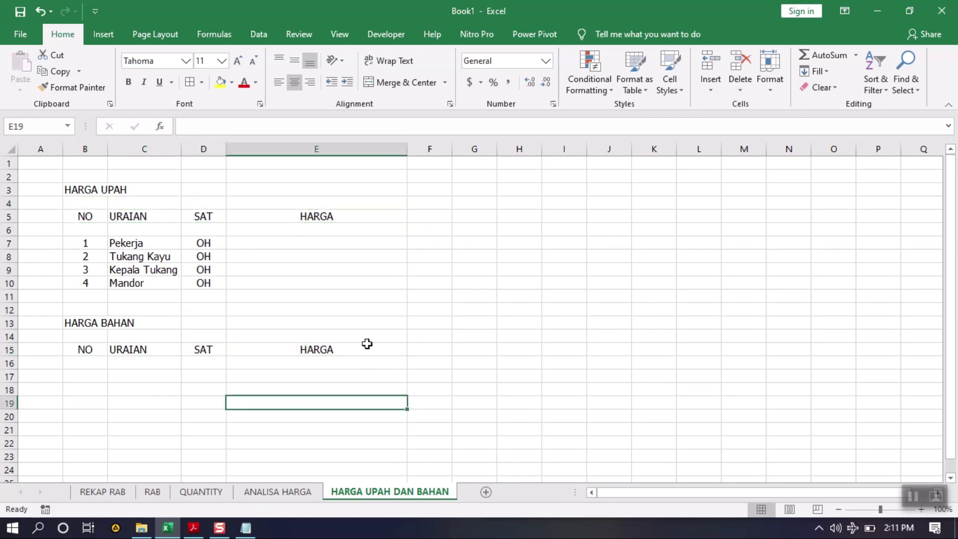
Add a KETERANGAN header in F15 and fit column F to its contents.
left_click(429, 351)
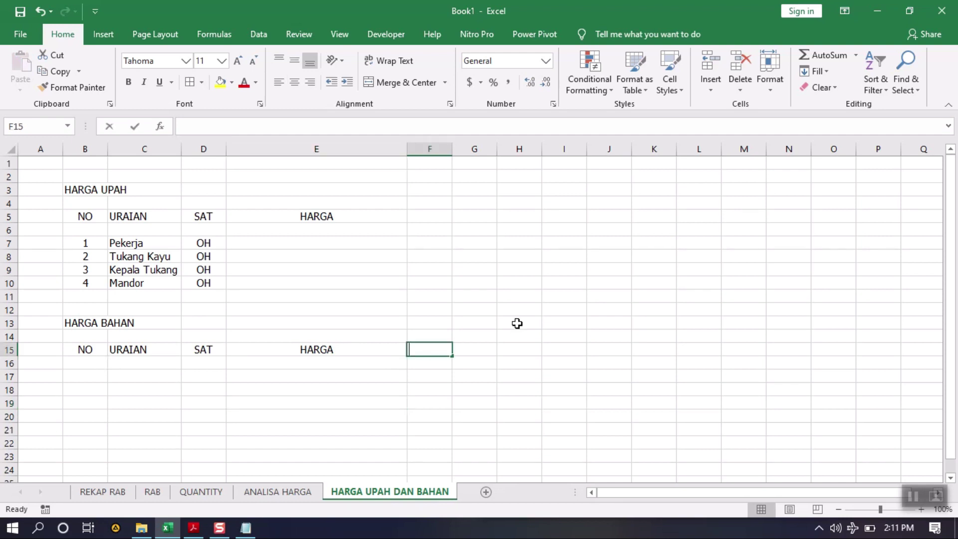
type("KETER")
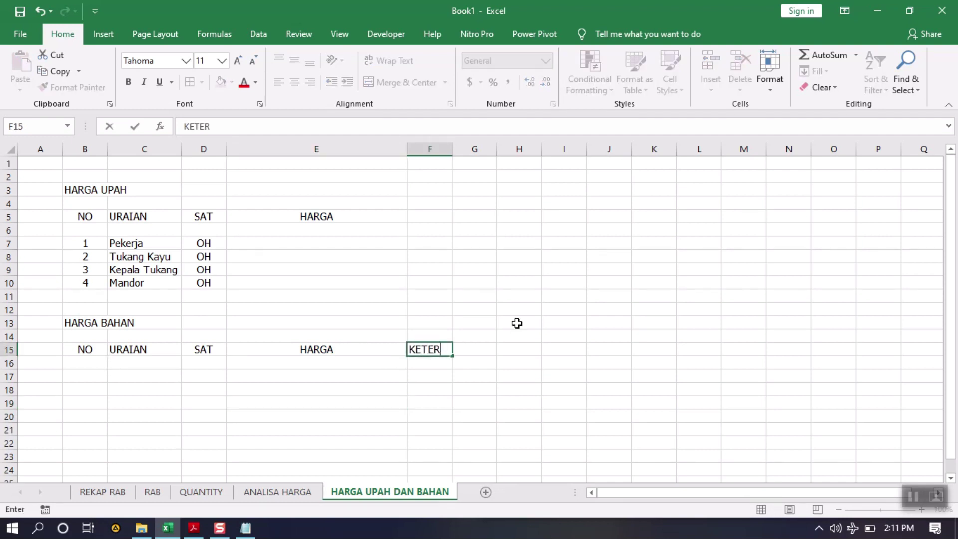
type("ANGAN")
key("Return")
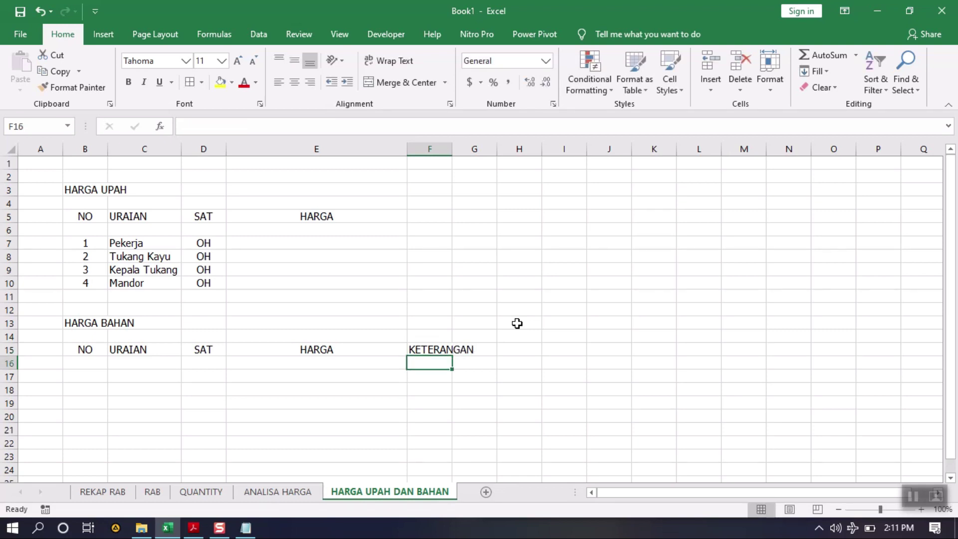
double_click(451, 144)
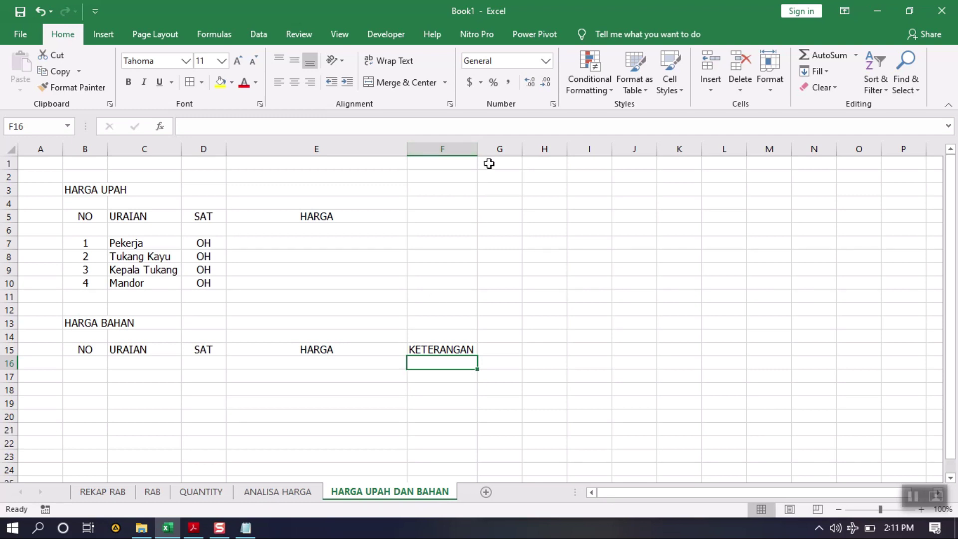
Widen column F to nearly three times the default column width and center the KETERANGAN header in F15.
left_click_drag(481, 151, 532, 153)
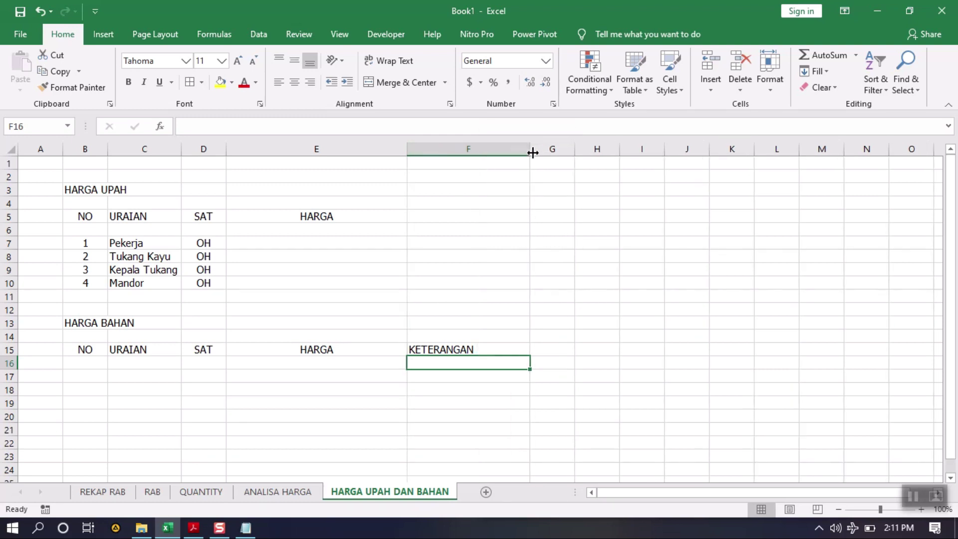
left_click(458, 347)
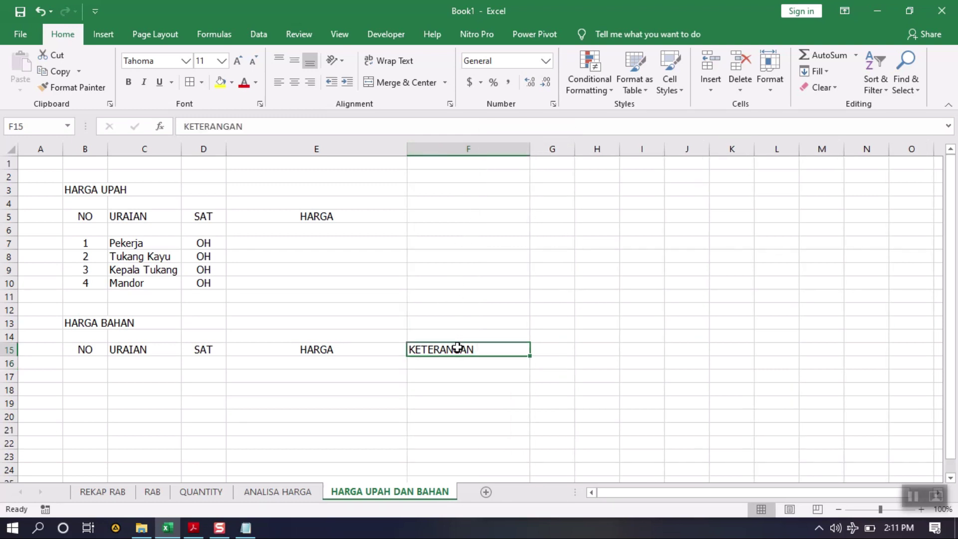
left_click(294, 82)
left_click(458, 377)
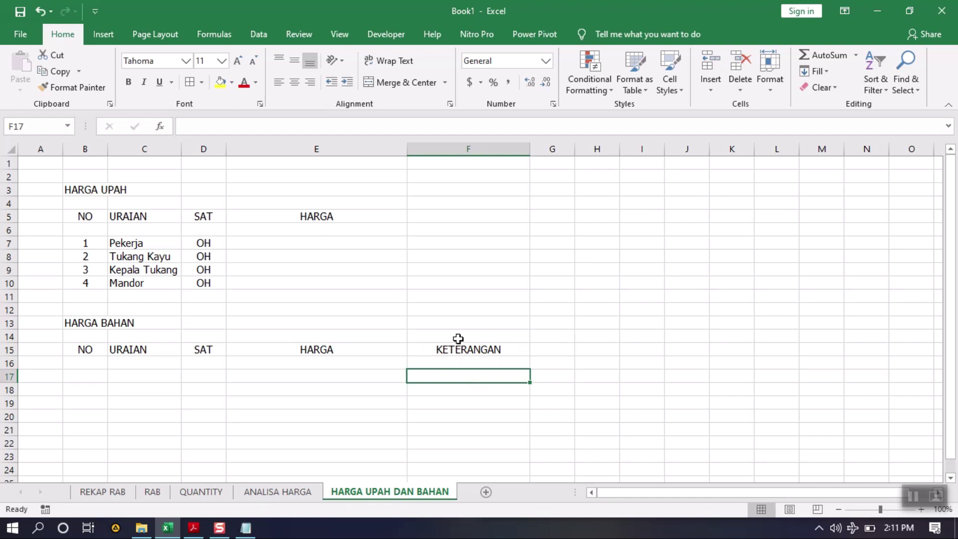
scroll(457, 333, "down", 1)
left_click(458, 306)
scroll(456, 311, "down", 3)
scroll(453, 314, "up", 4)
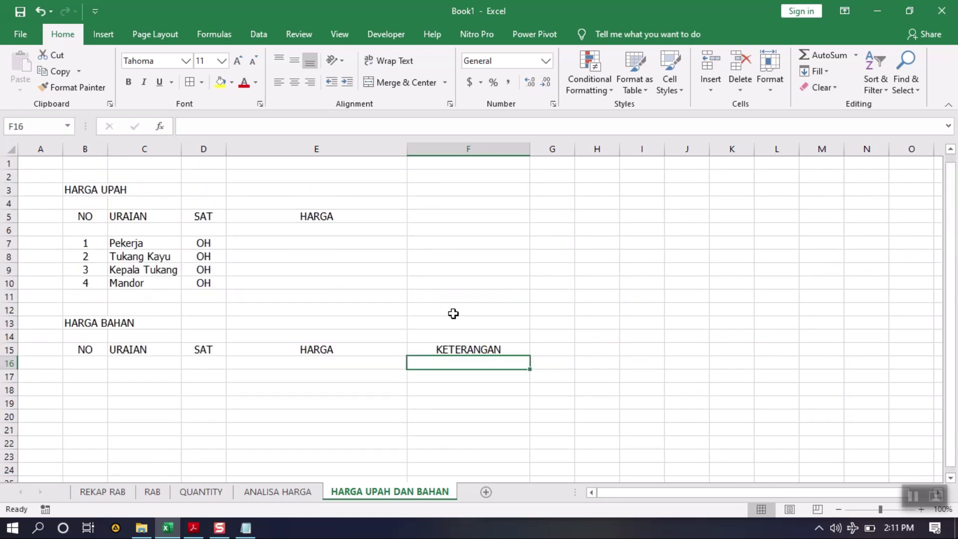
Copy the material names and units D17:E23 from ANALISA HARGA to C17 of HARGA UPAH DAN BAHAN and fit column C to its contents.
left_click(287, 491)
scroll(202, 398, "down", 3)
left_click_drag(184, 271, 298, 347)
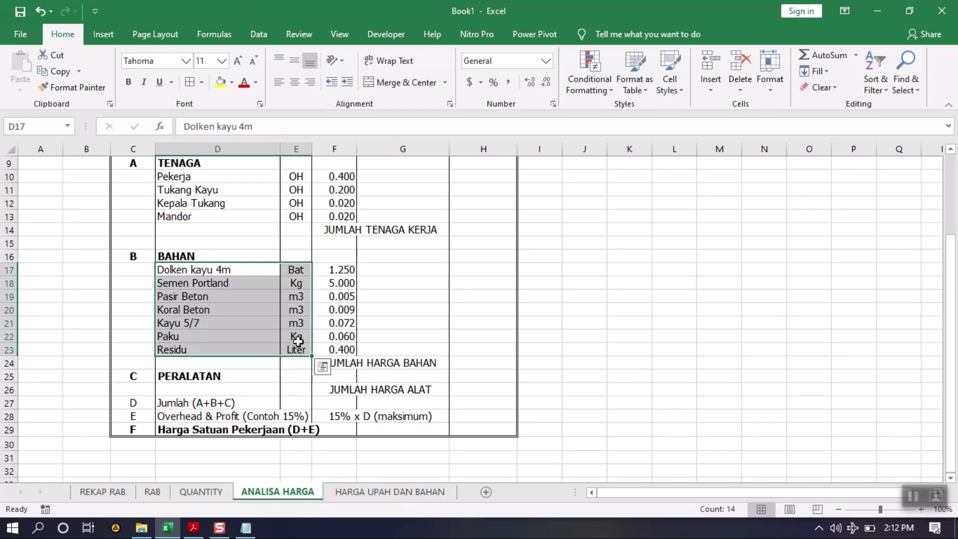
key("ctrl+c")
left_click(367, 494)
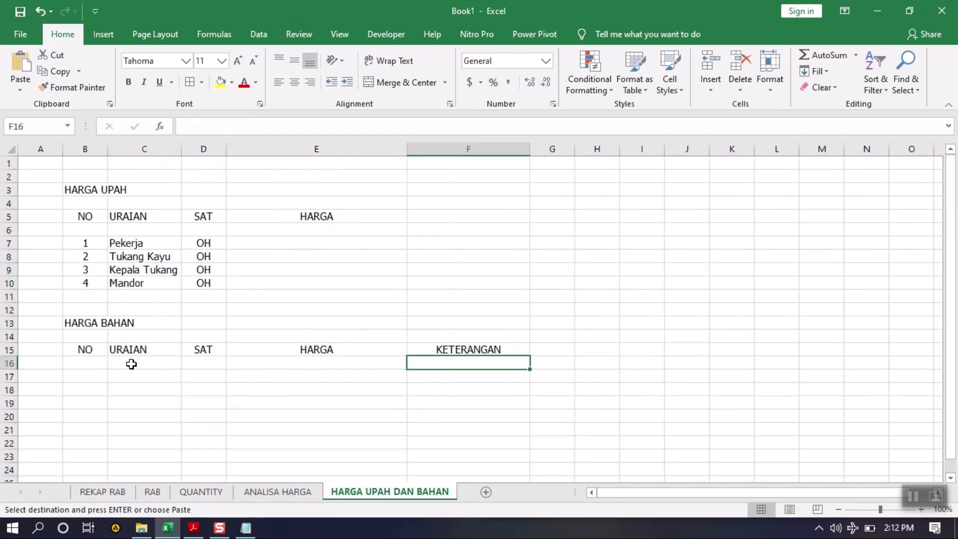
scroll(131, 364, "down", 1)
left_click(141, 310)
left_click(134, 327)
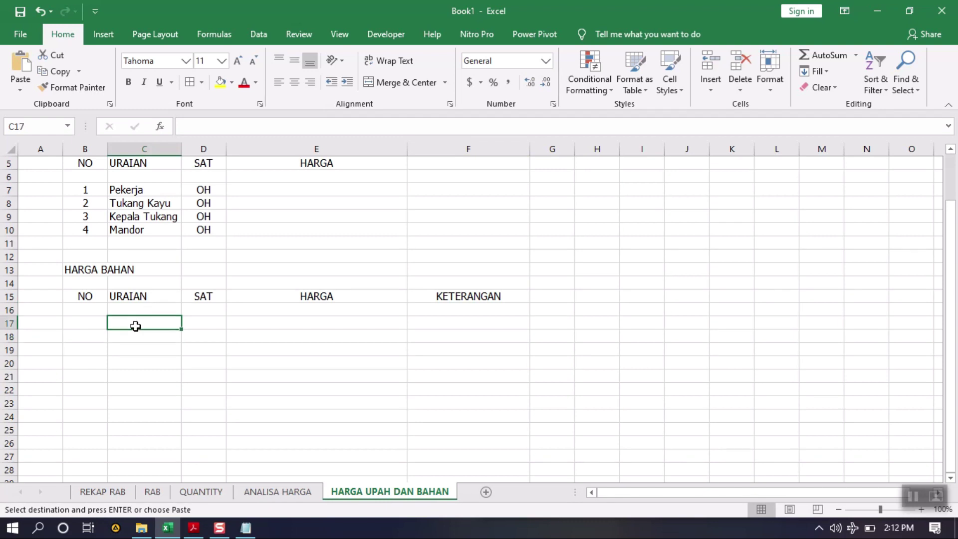
right_click(137, 323)
left_click(188, 69)
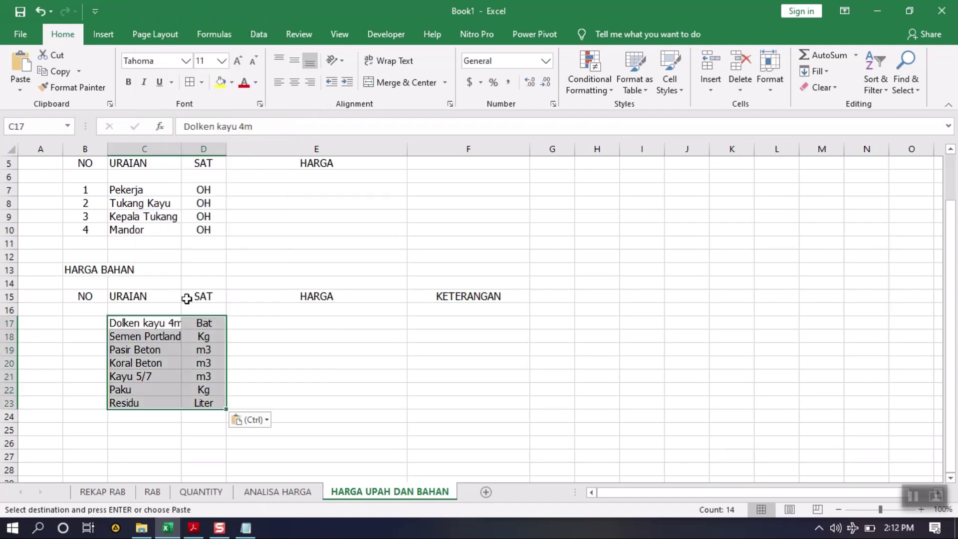
double_click(180, 146)
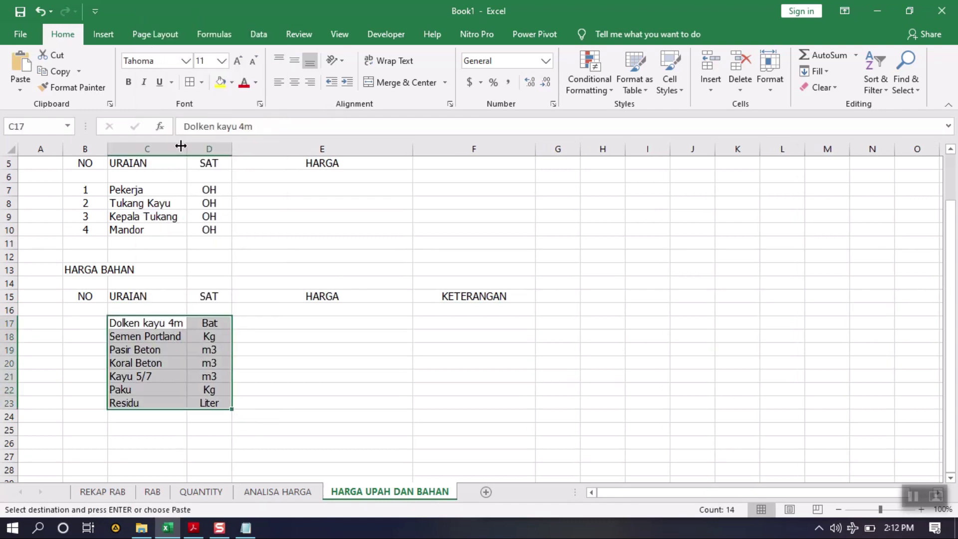
left_click(330, 325)
Number the materials 1 to 7 in B17:B23 by copying the numbering from B7:B10 and extending the series.
left_click(90, 323)
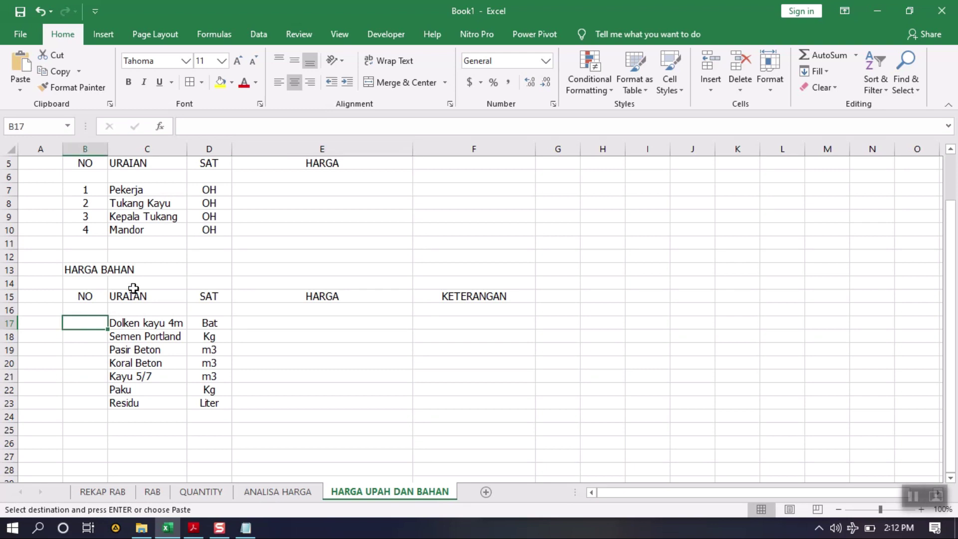
left_click_drag(99, 189, 97, 232)
key("ctrl+c")
left_click(90, 322)
key("ctrl+v")
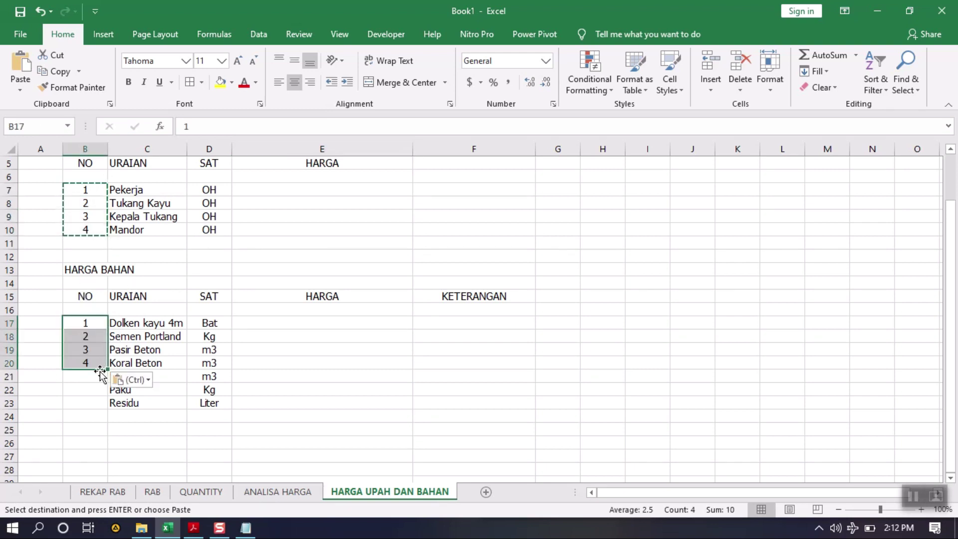
left_click_drag(108, 369, 106, 404)
left_click(324, 391)
left_click(373, 353)
scroll(373, 353, "up", 2)
left_click(289, 349)
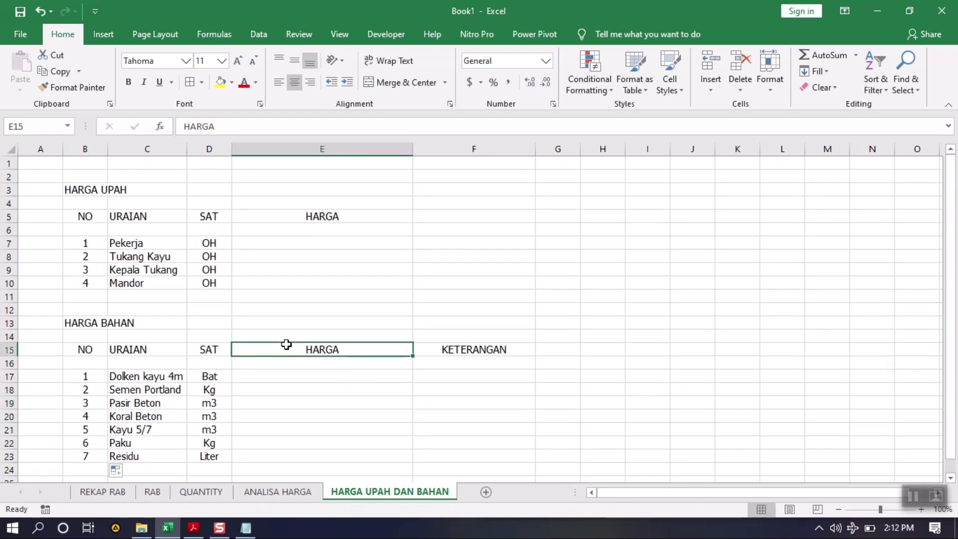
Format the Pekerja price cell E7 as Accounting with 2 decimal places and the Rp Indonesian symbol.
left_click(296, 244)
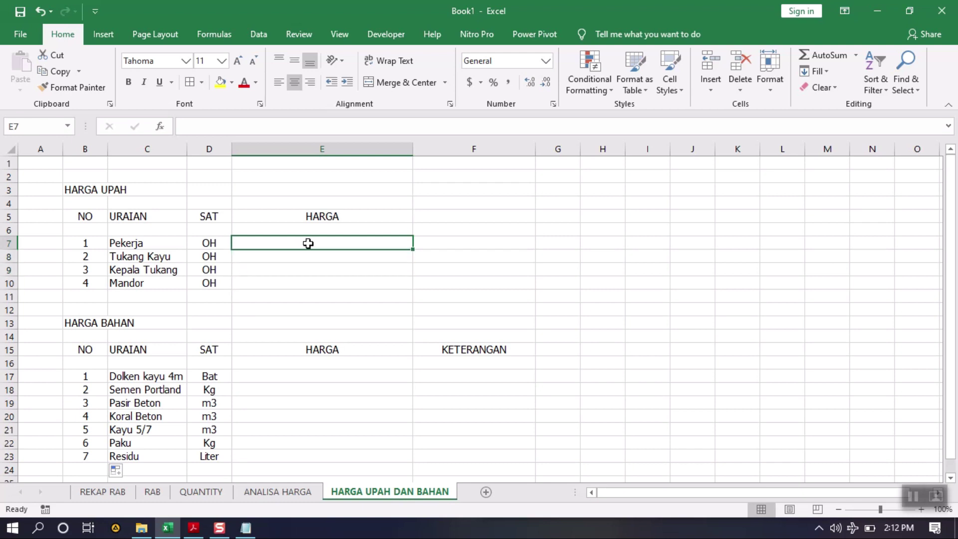
left_click(553, 104)
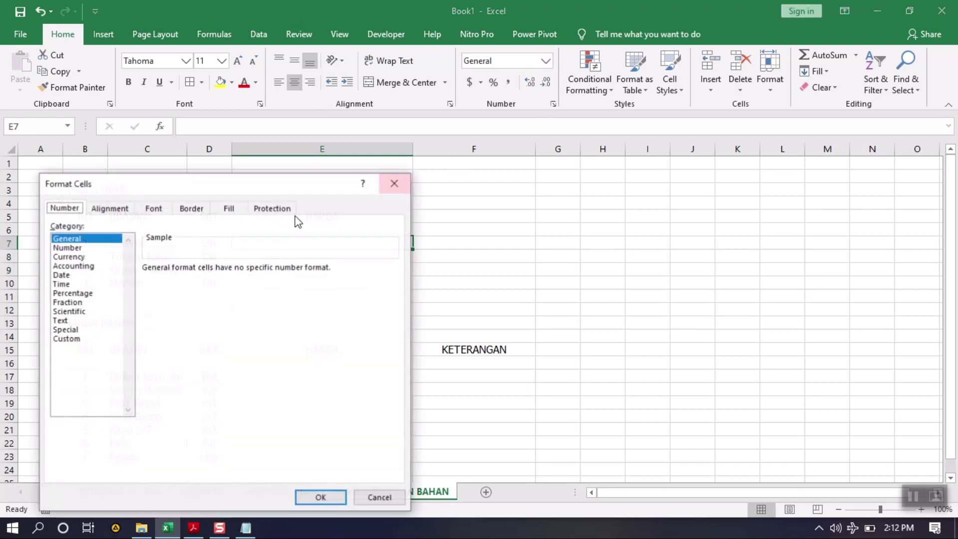
left_click(75, 257)
left_click(85, 266)
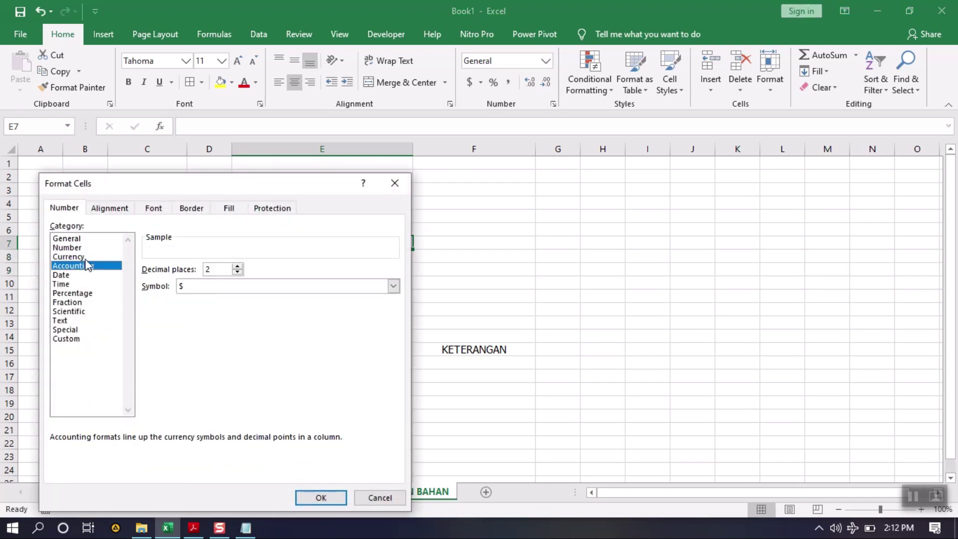
left_click(215, 286)
scroll(257, 349, "down", 18)
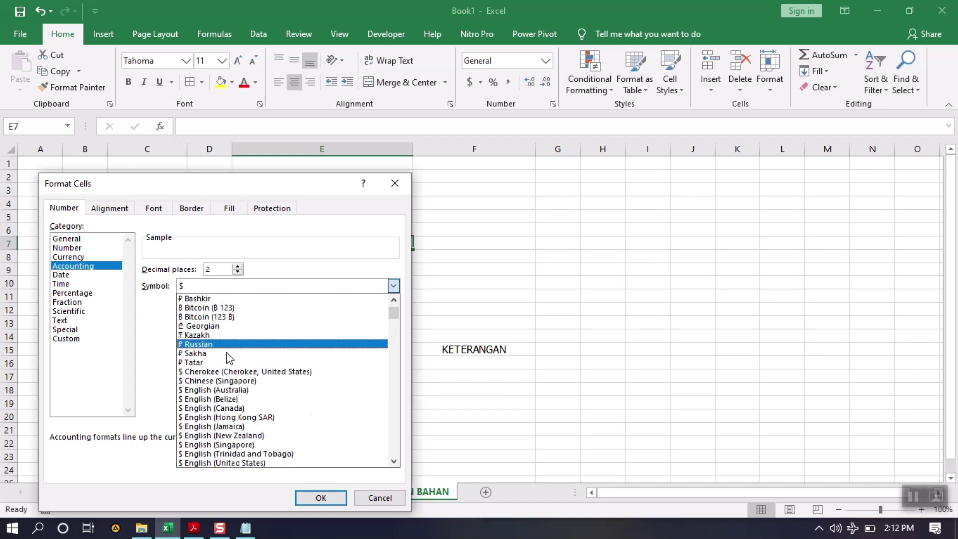
left_click_drag(394, 324, 395, 370)
left_click(200, 419)
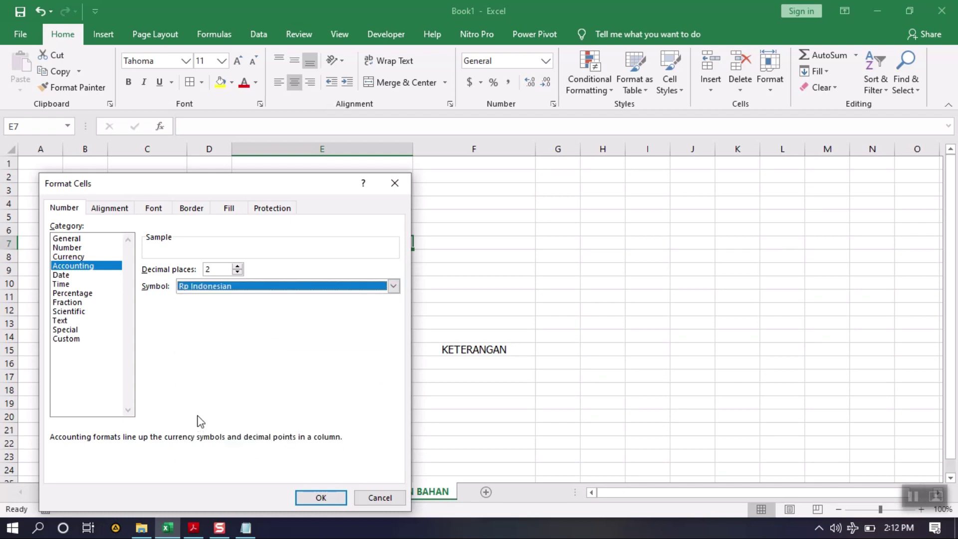
left_click(320, 498)
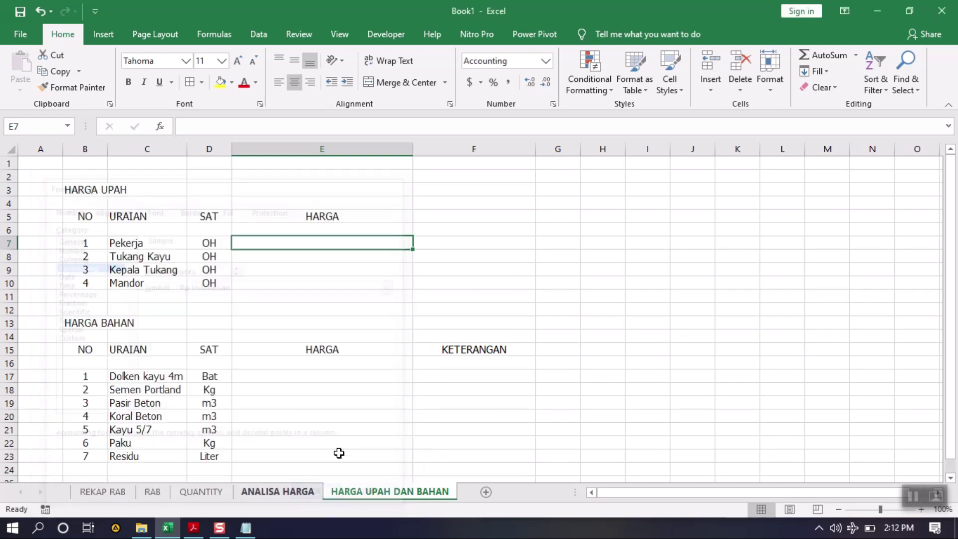
Copy the Accounting format of E7 to the remaining wage cells E8:E10 and the material price cells E17:E23.
left_click(50, 89)
mouse_move(291, 255)
left_mouse_down()
mouse_move(297, 284)
mouse_move(284, 294)
left_mouse_up()
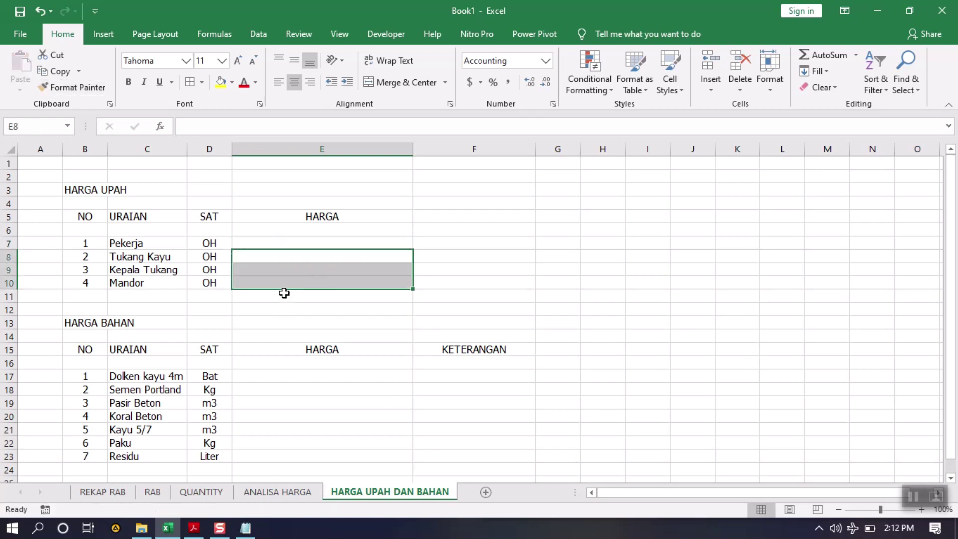
left_click(281, 284)
left_click(75, 87)
left_click_drag(291, 375, 313, 454)
left_click(495, 391)
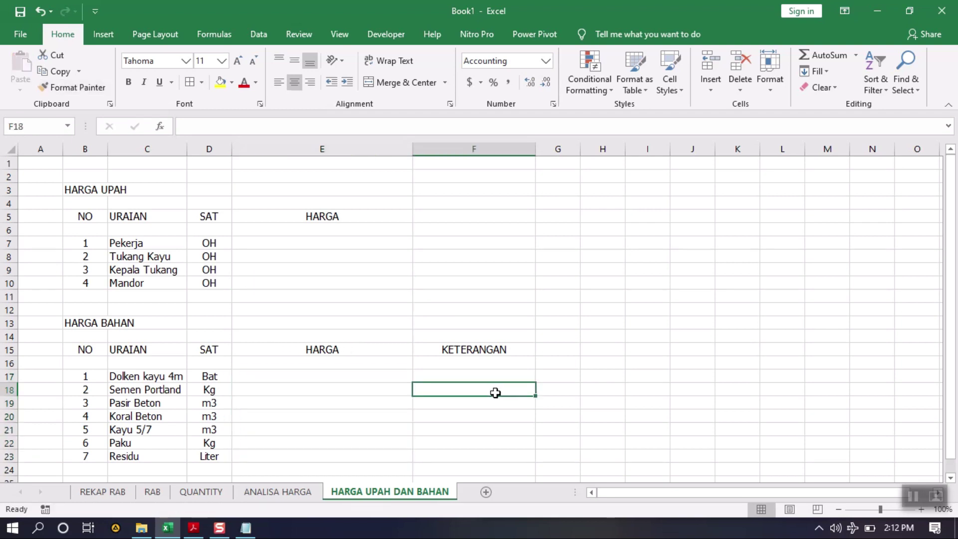
Enter 80000 as the Pekerja wage in E7 and narrow column E to about three times the default column width.
left_click(302, 240)
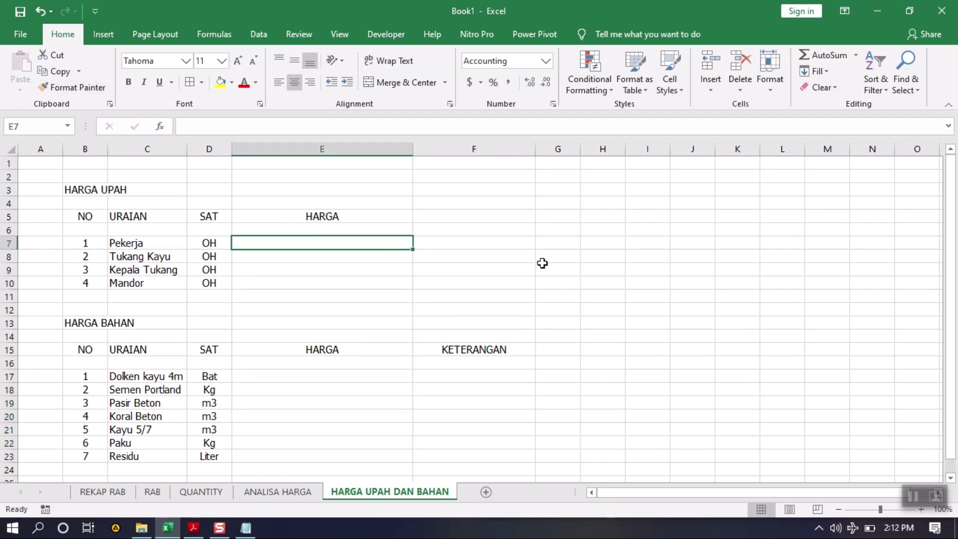
type("80000")
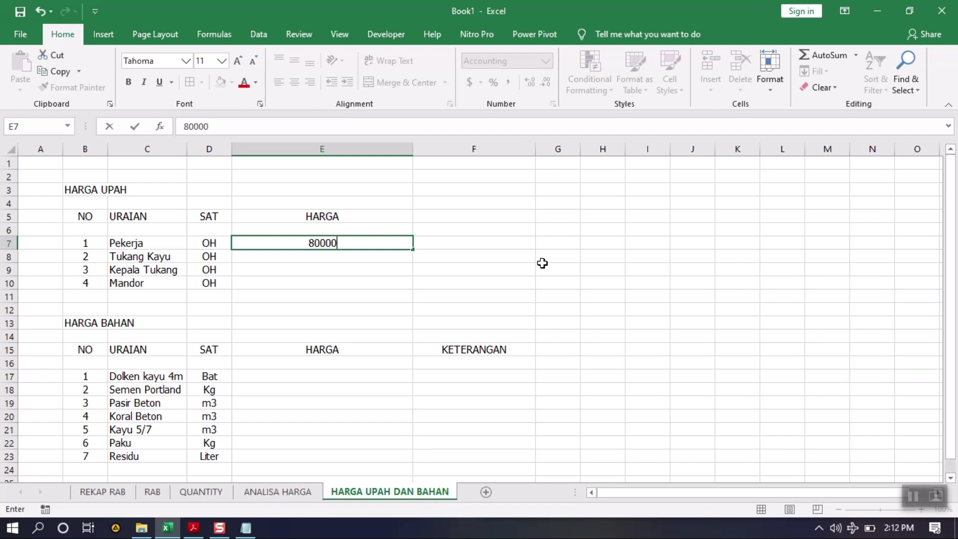
key("Return")
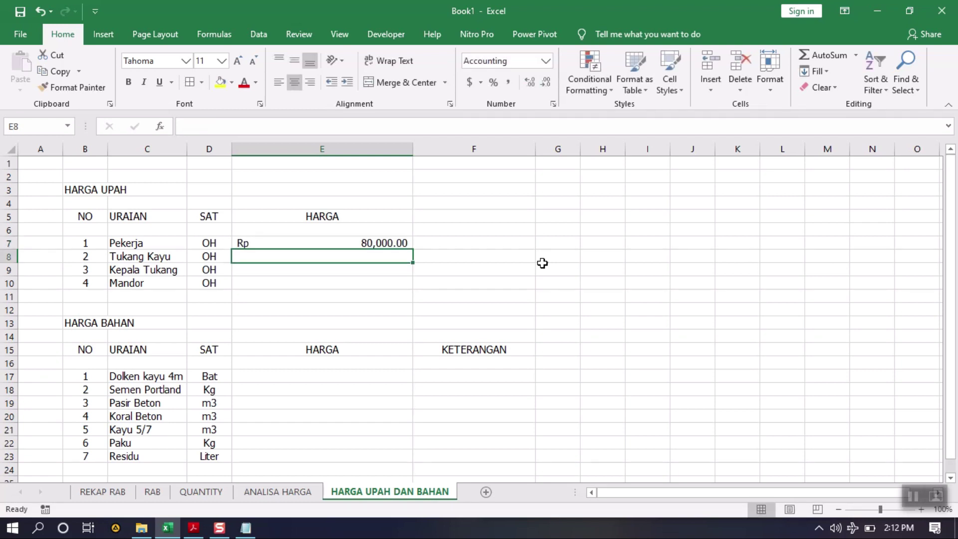
left_click_drag(413, 149, 361, 150)
left_click(304, 283)
Give E7 the custom number format [$Rp -id-ID]#,##0.00;[Red][$Rp-id-ID]#,##0.00, with a space after the first Rp.
left_click(298, 244)
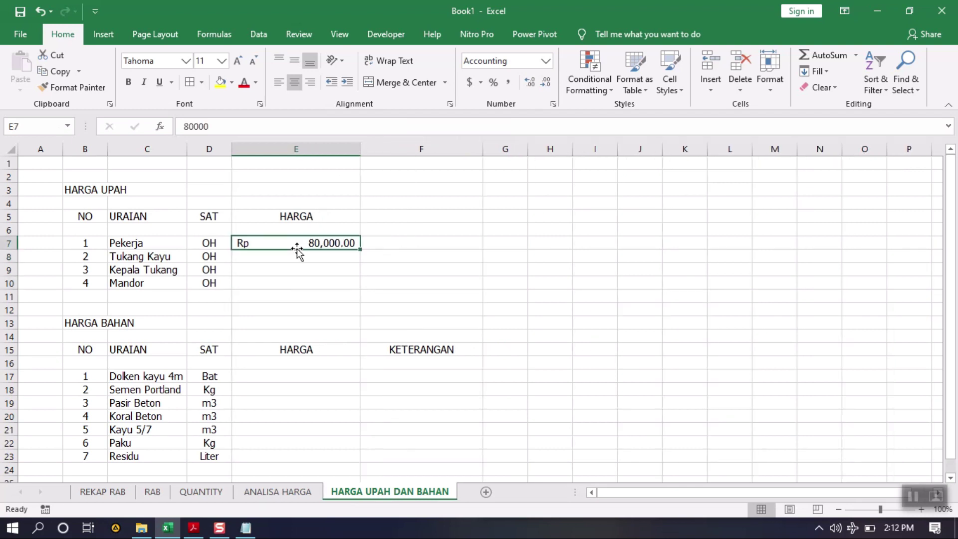
left_click(554, 104)
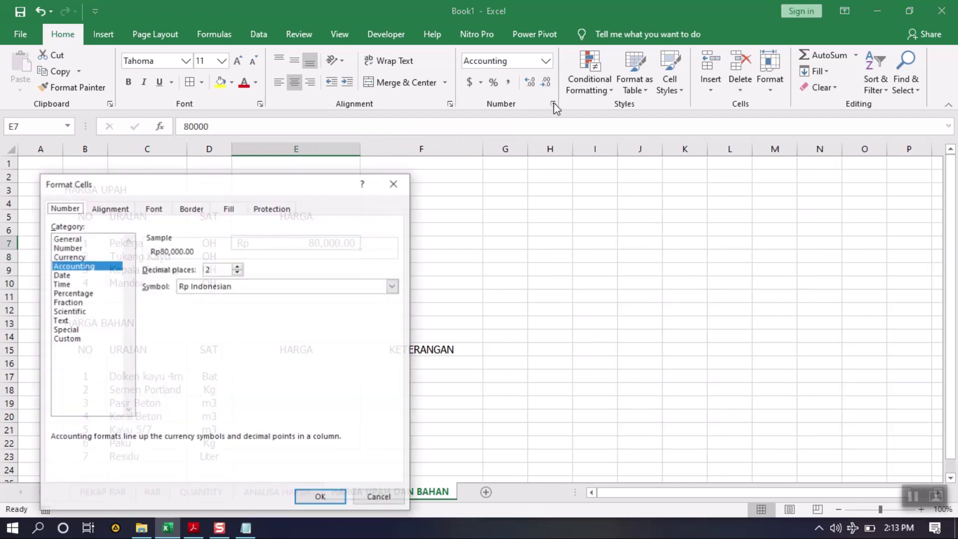
left_click(75, 258)
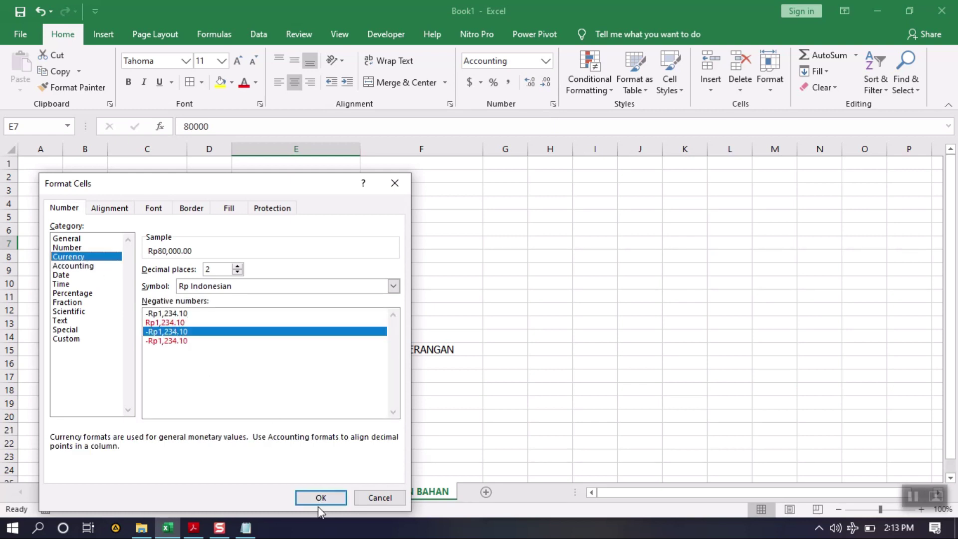
left_click(168, 314)
left_click(170, 331)
left_click(170, 339)
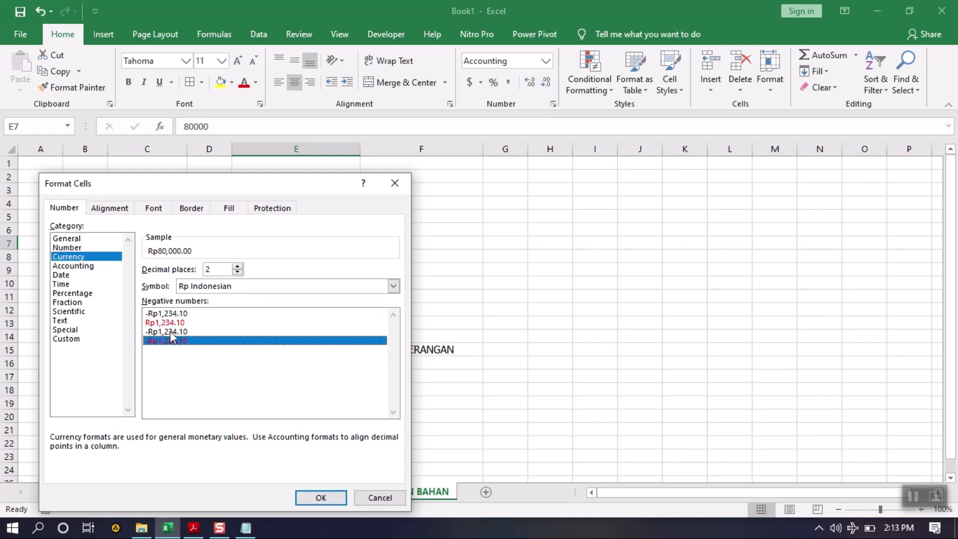
left_click(66, 339)
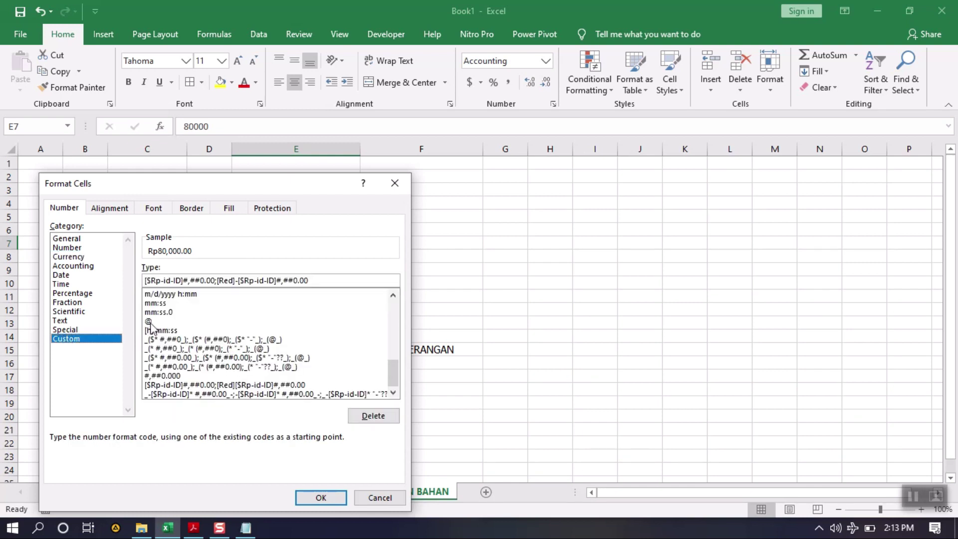
left_click(212, 385)
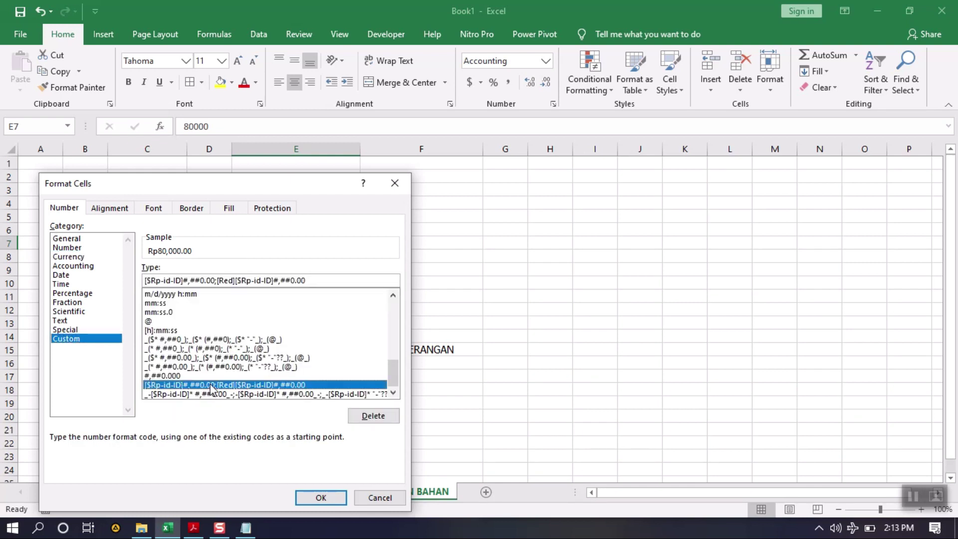
left_click(190, 395)
left_click(193, 367)
left_click(192, 358)
left_click(191, 349)
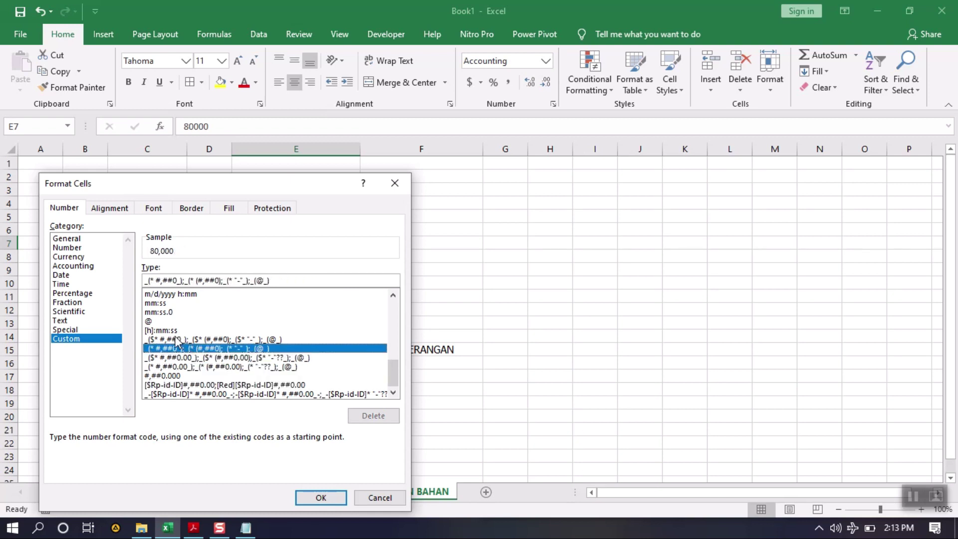
left_click(175, 339)
scroll(175, 332, "up", 10)
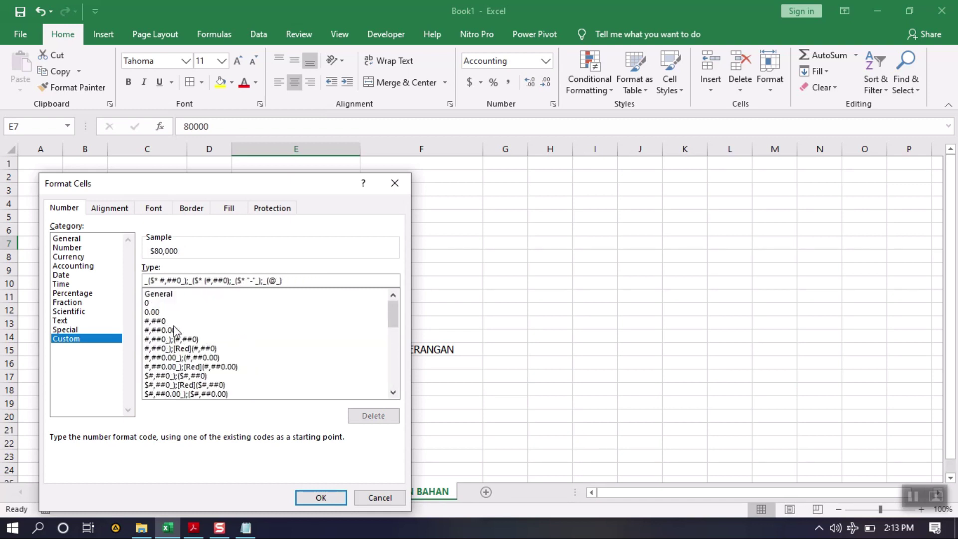
scroll(175, 329, "down", 10)
left_click(187, 387)
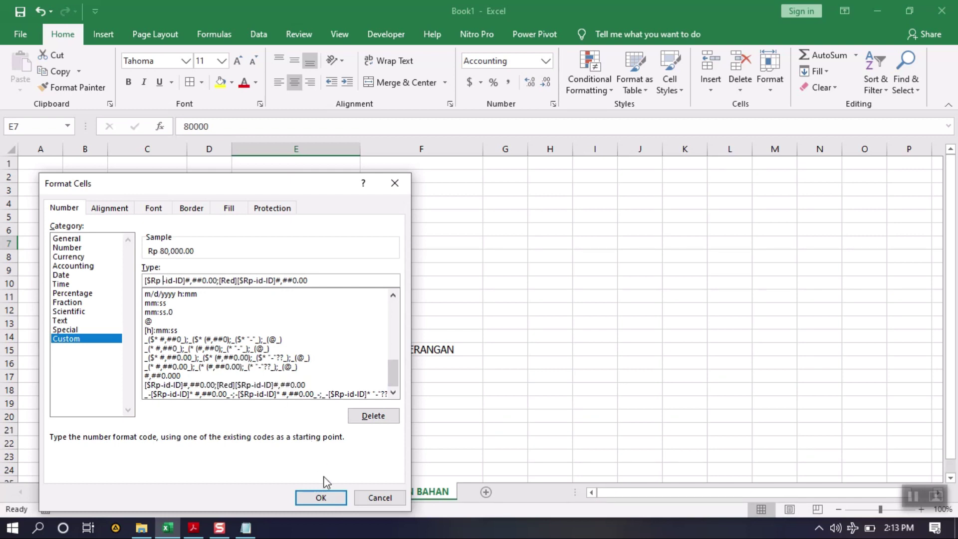
left_click(322, 498)
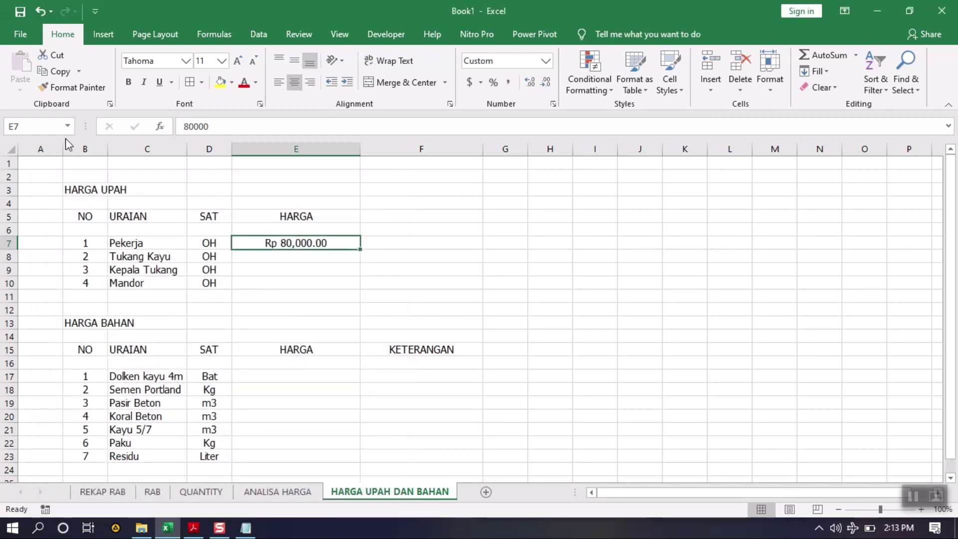
Copy the custom rupiah format of E7 to E8:E10 and to the material price cells E17:E23.
left_click(57, 88)
left_click_drag(252, 259, 257, 284)
left_click(93, 92)
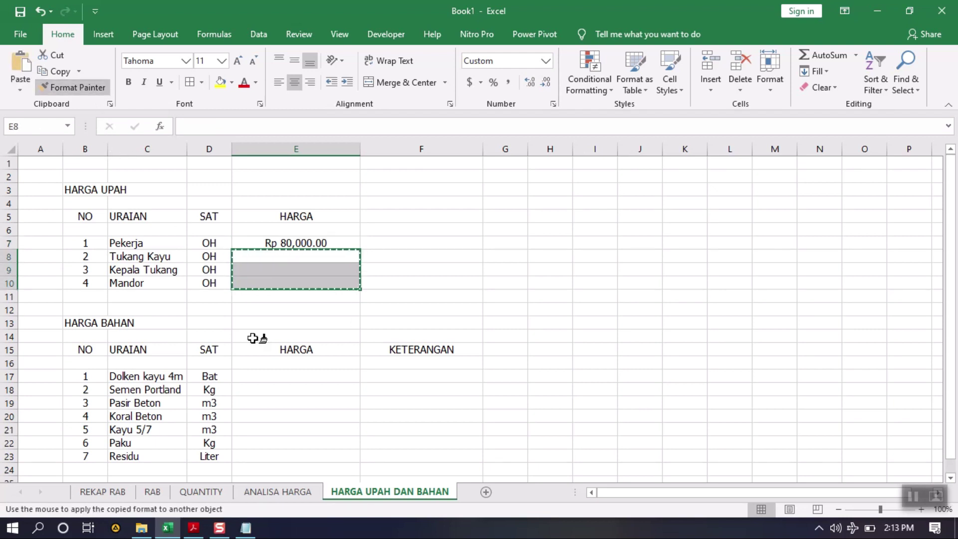
left_click_drag(274, 376, 283, 455)
left_click(502, 431)
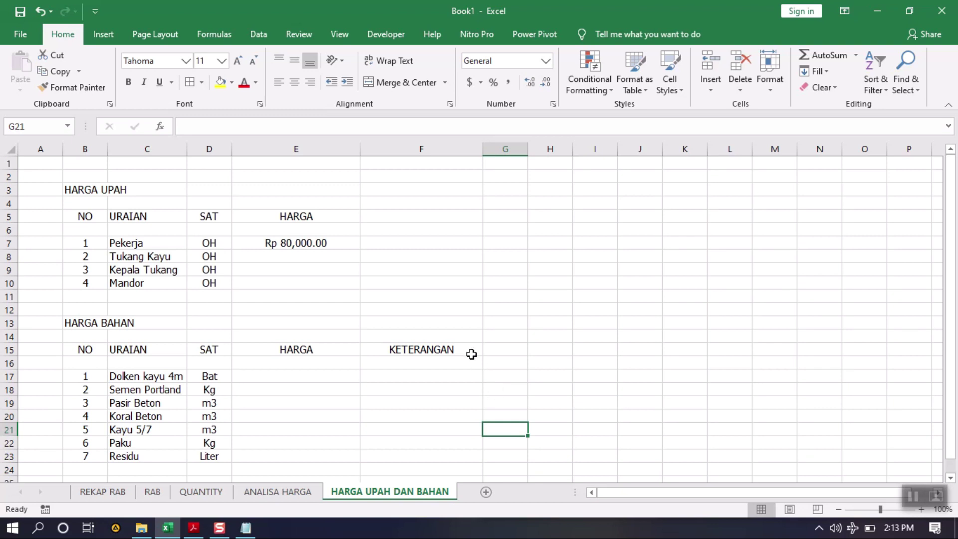
Enter 120000 as the Tukang Kayu wage in E8.
left_click(269, 256)
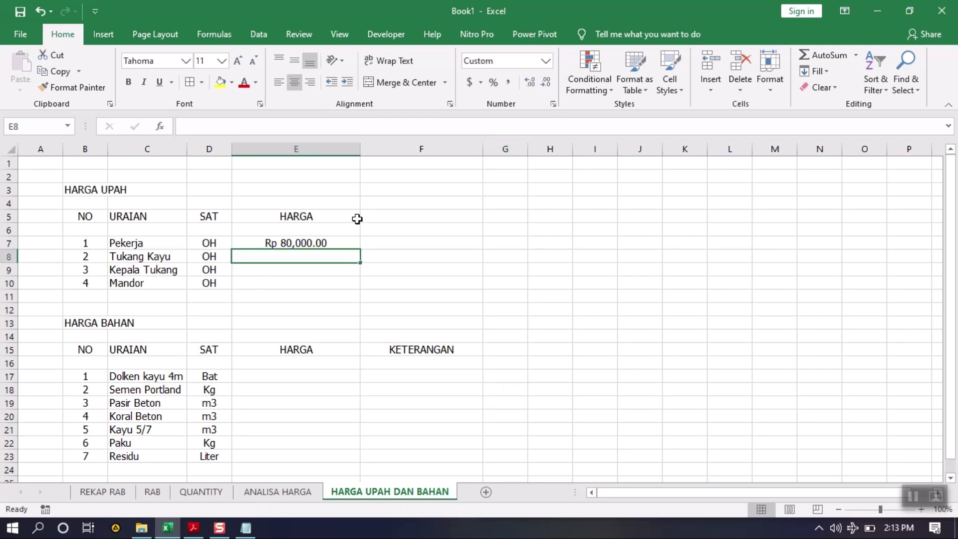
type("1200000")
key("Return")
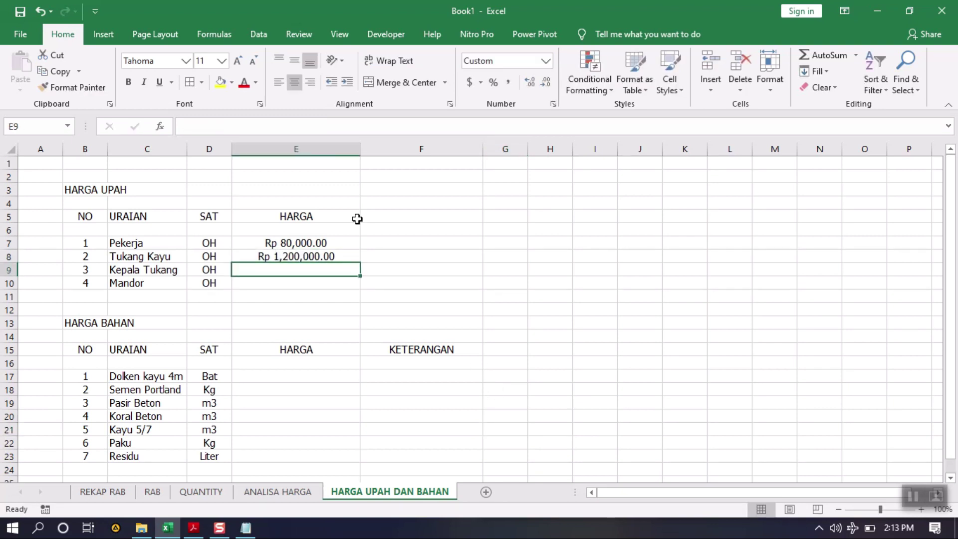
key("Up")
left_click(367, 128)
key("BackSpace")
key("Return")
key("Up")
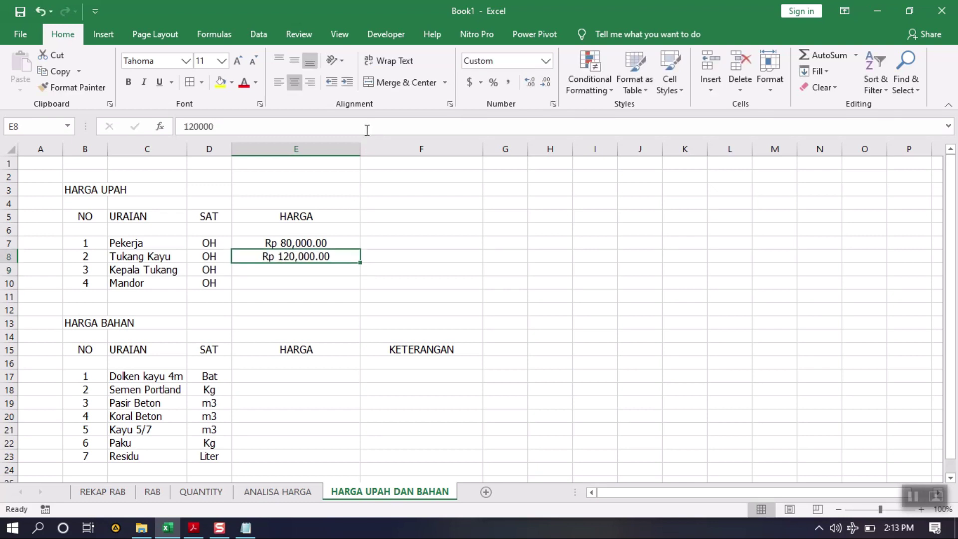
Enter 140000 as the Kepala Tukang wage in E9.
key("ctrl+c")
key("Down")
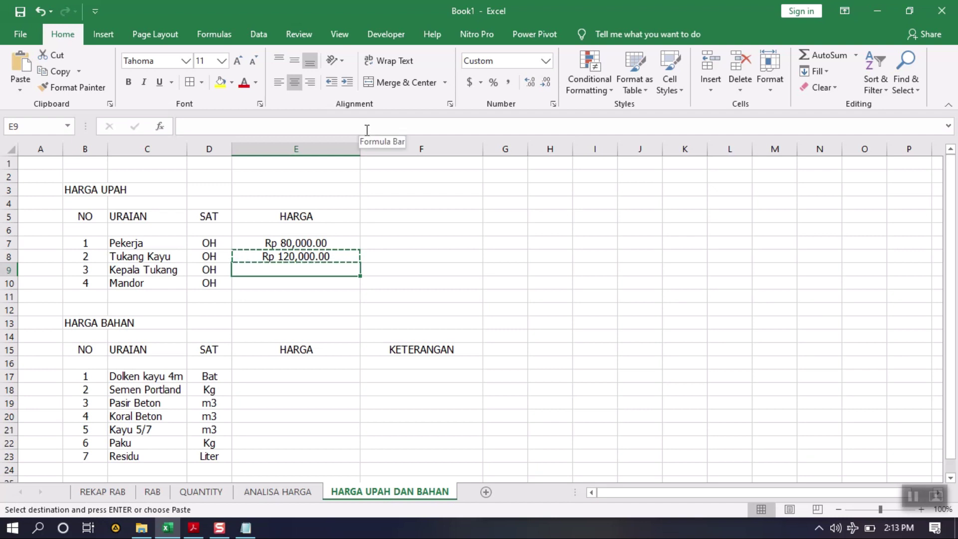
key("Escape")
type("1")
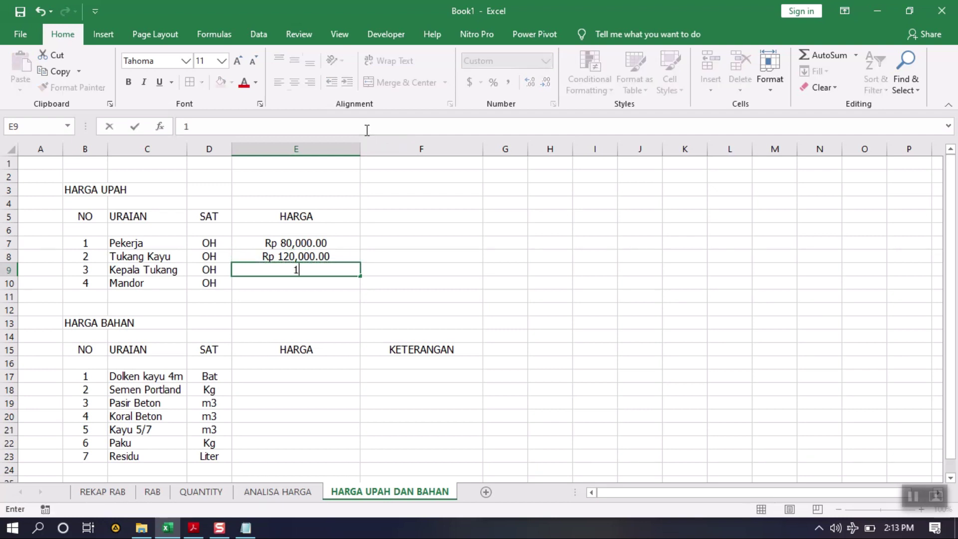
type(",400,000")
key("Return")
key("Up")
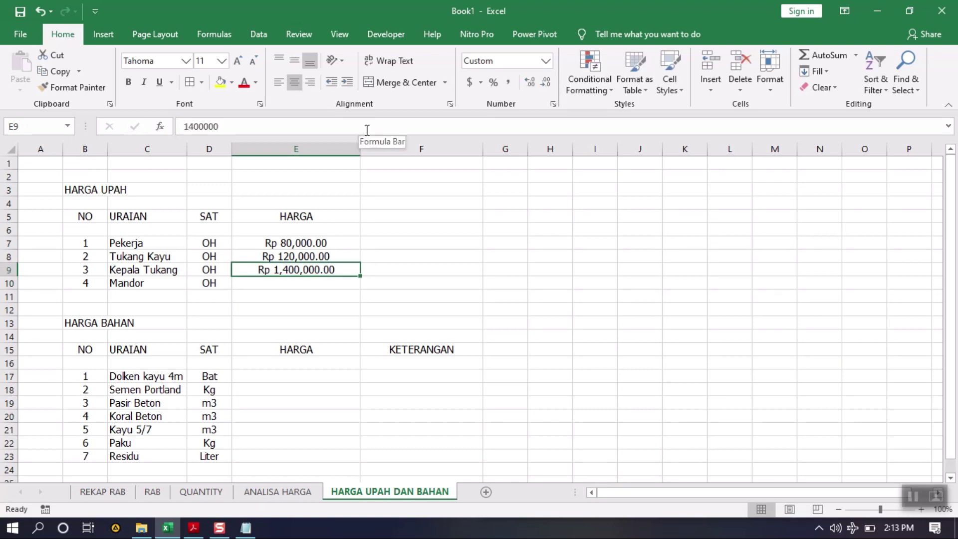
key("F2")
key("BackSpace")
key("Return")
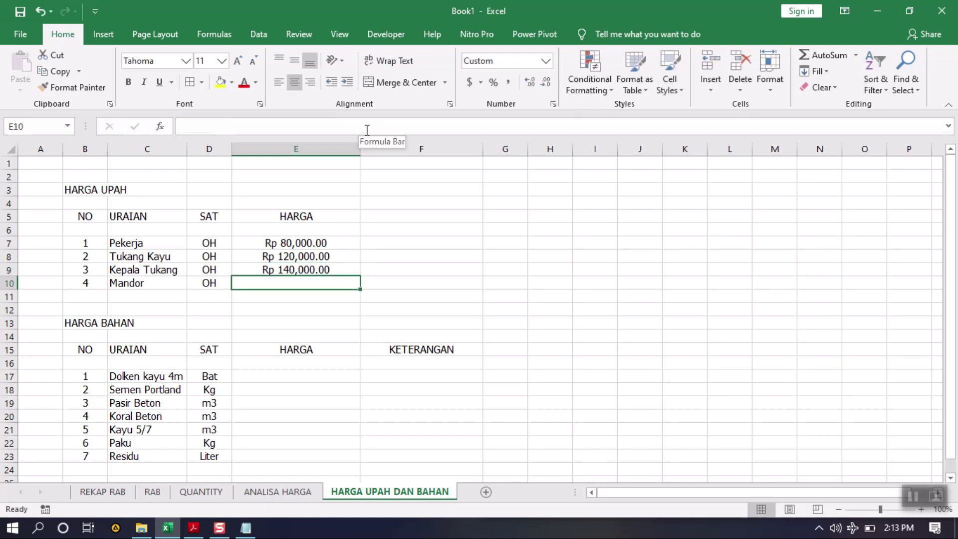
Enter 160000 as the Mandor wage in E10.
type("1")
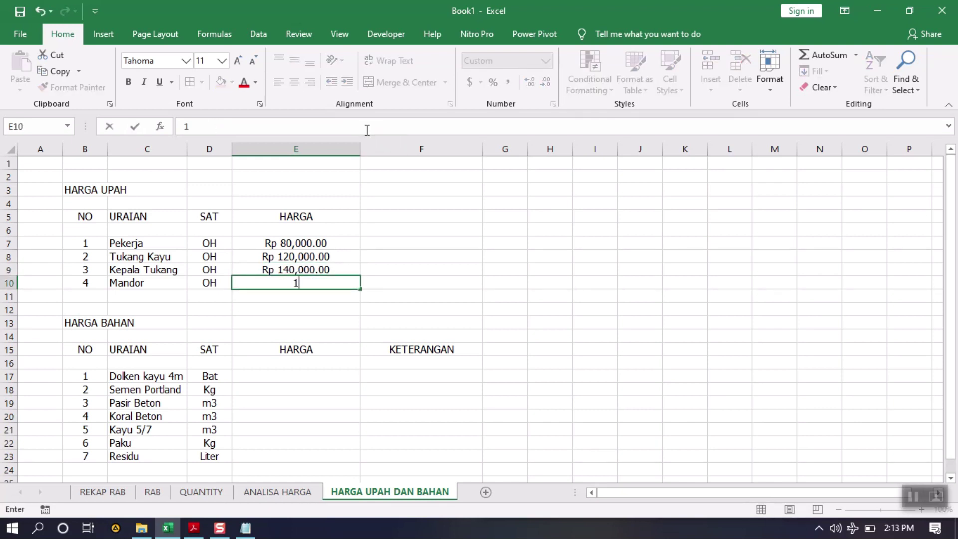
type("60,000")
key("Return")
key("Return")
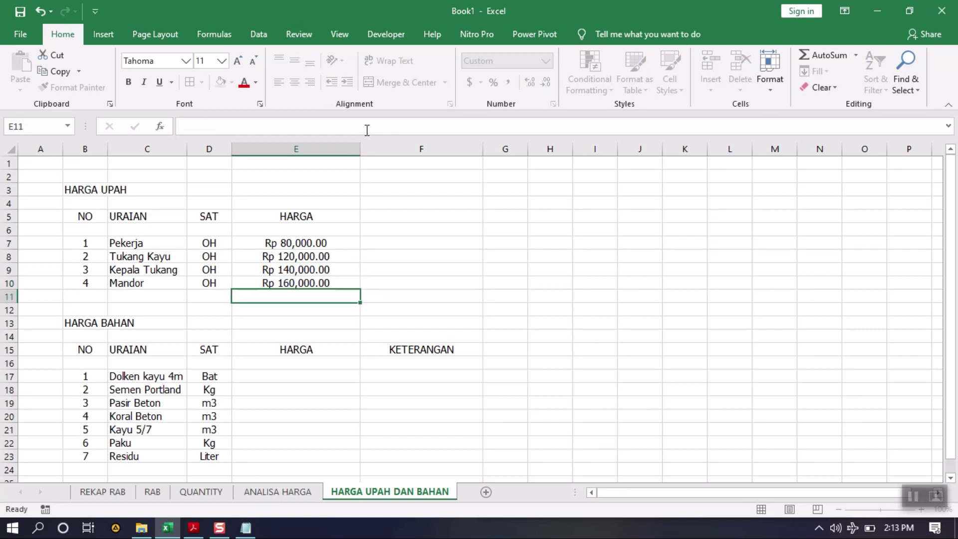
Enter 75000 as the price of Dolken kayu 4m in E17 of the HARGA BAHAN table.
key("Down")
key("Down")
key("Down")
key("Down")
key("Down")
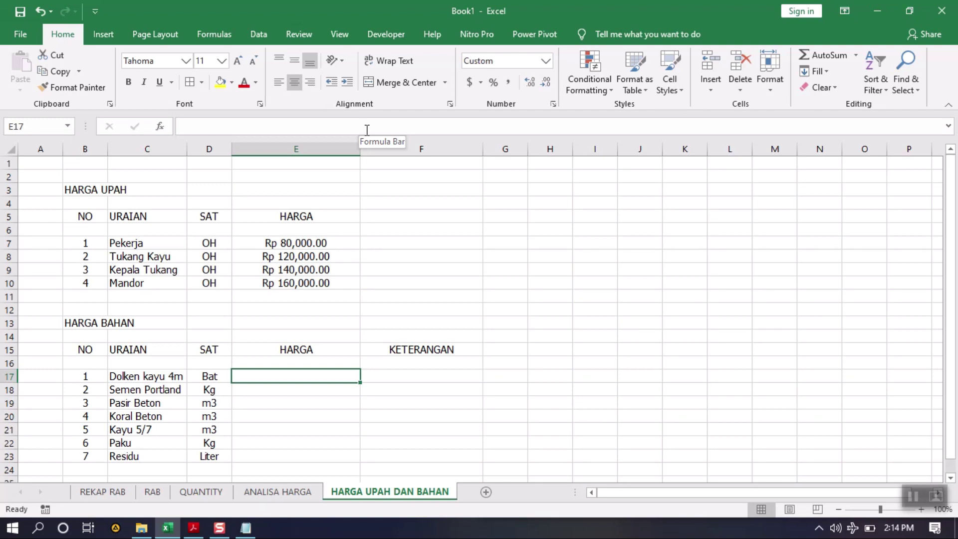
type("75000")
key("Return")
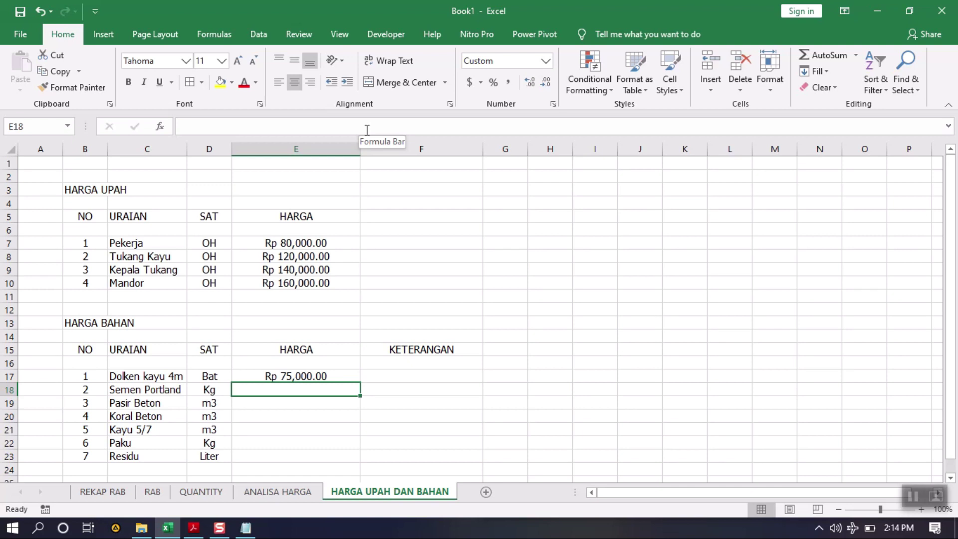
Calculate the Semen Portland price per kilogram in E18 with the formula =45000/40.
key("Right")
key("Left")
key("Left")
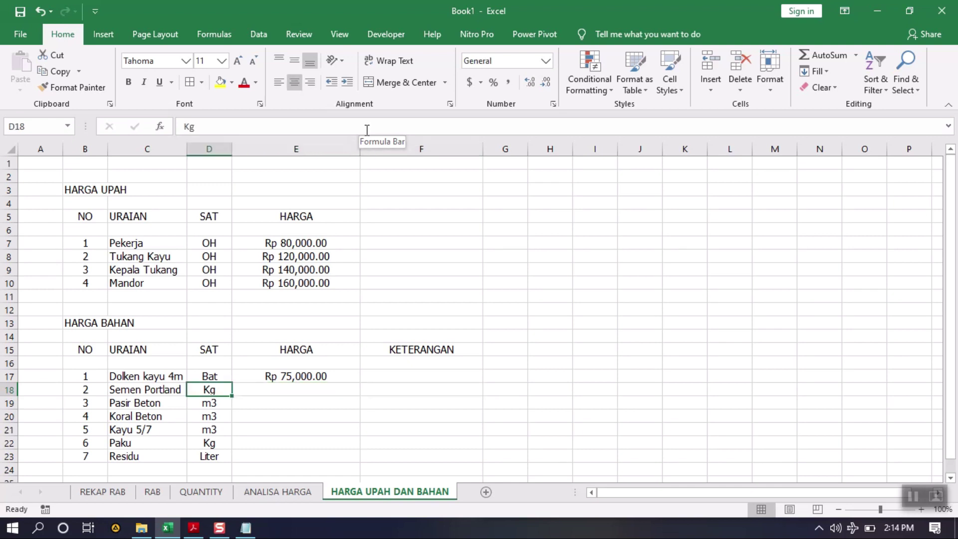
key("Right")
key("Right")
key("Left")
key("Right")
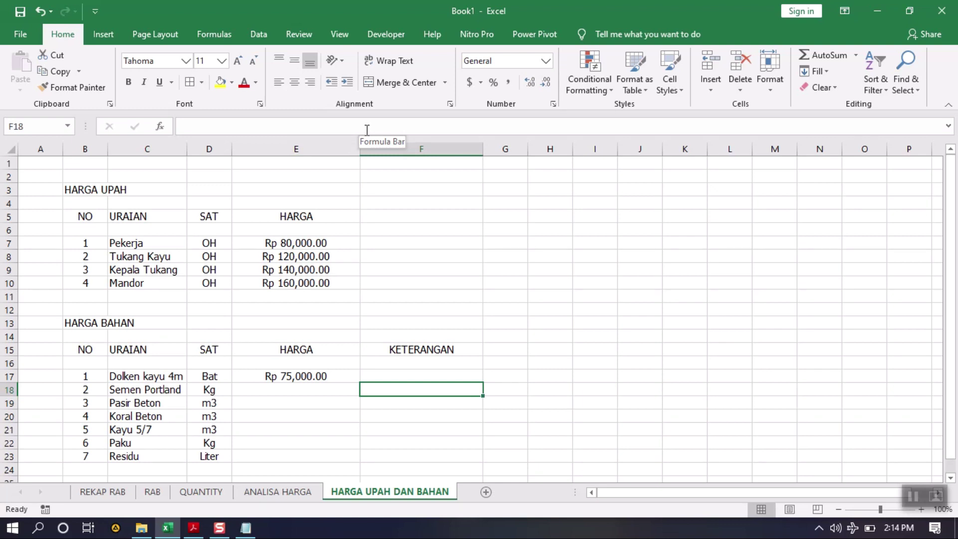
key("Left")
type("=")
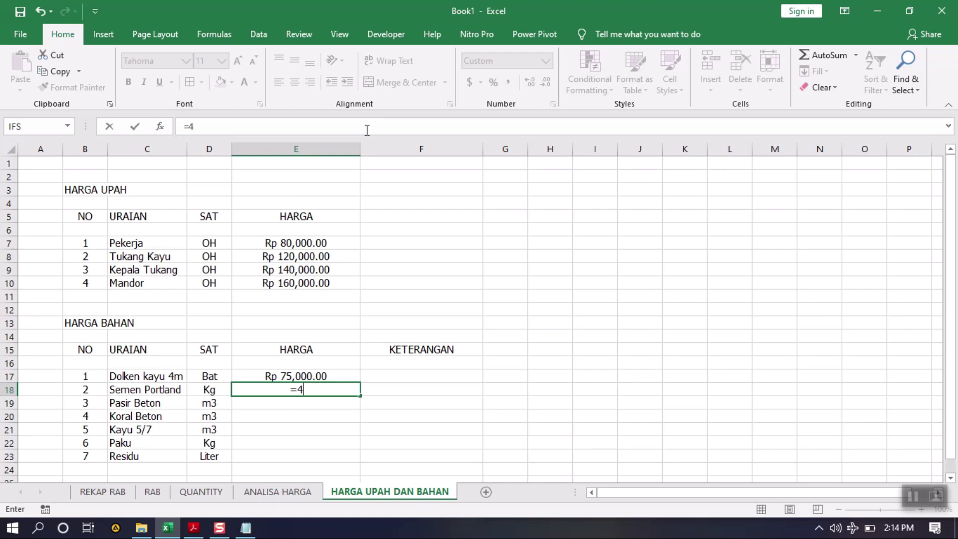
type("45000")
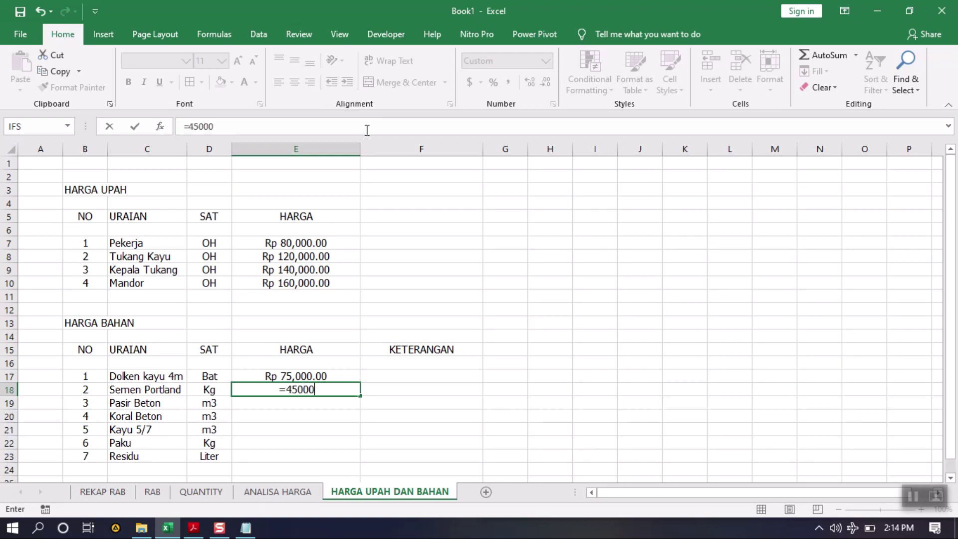
type("/40")
key("Return")
Add the note Semen 40 Kg in the KETERANGAN cell F18 of the Semen Portland row.
key("Right")
key("Up")
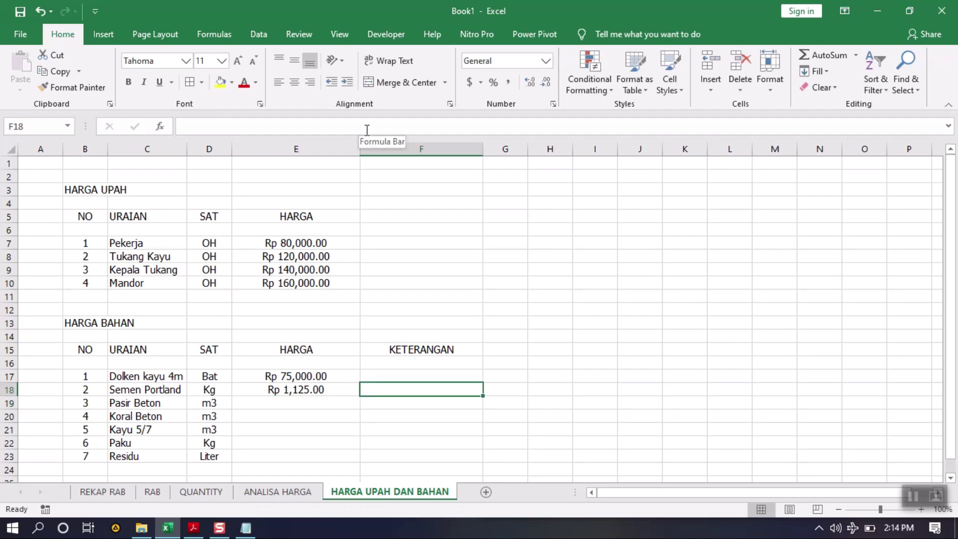
type("sEMEN")
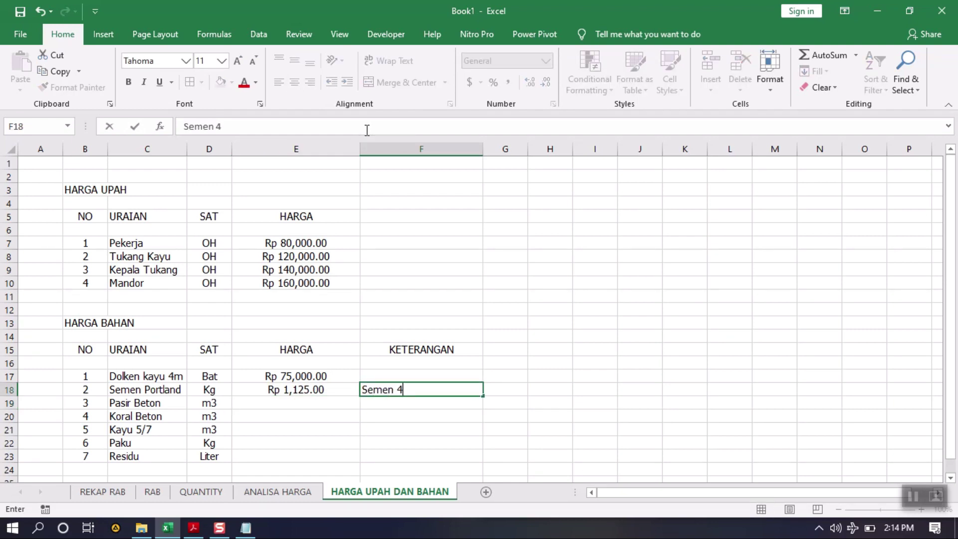
key("Return")
key("Left")
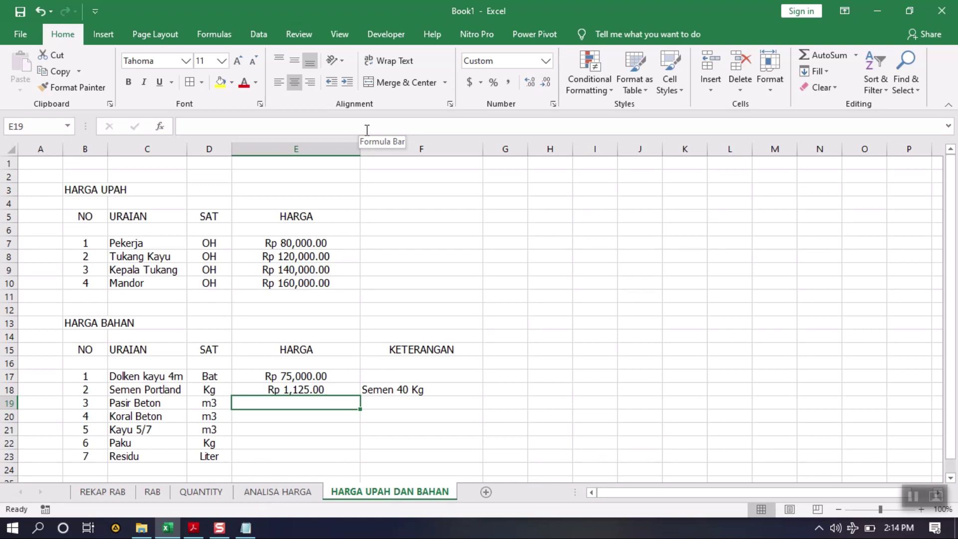
Enter the prices 100000 for Pasir Beton in E19 and 130000 for Koral Beton in E20.
type("1000000")
key("BackSpace")
key("Return")
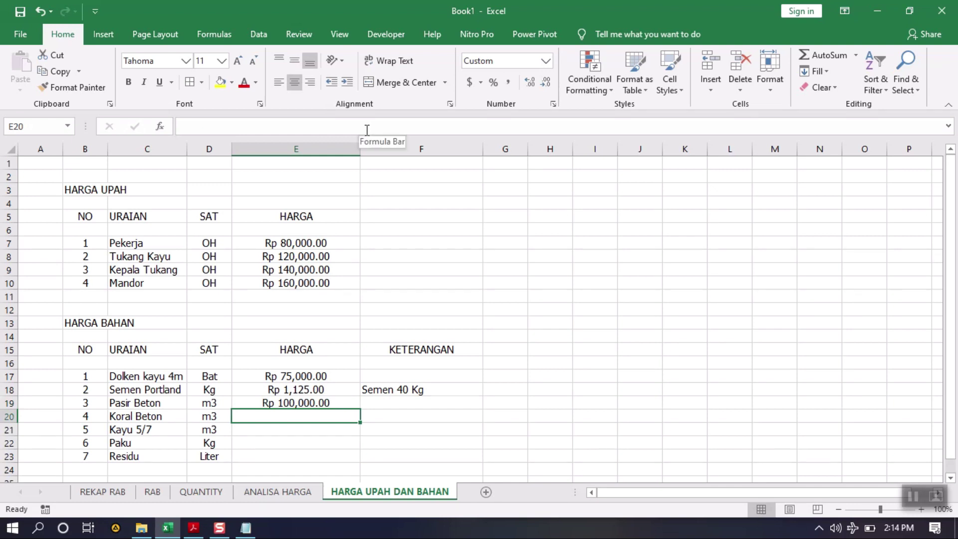
type("130000")
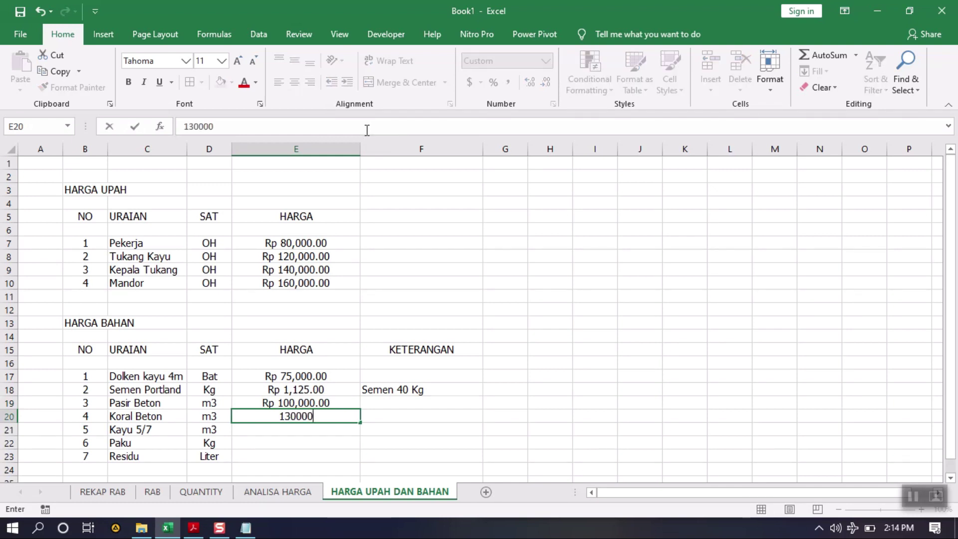
key("Return")
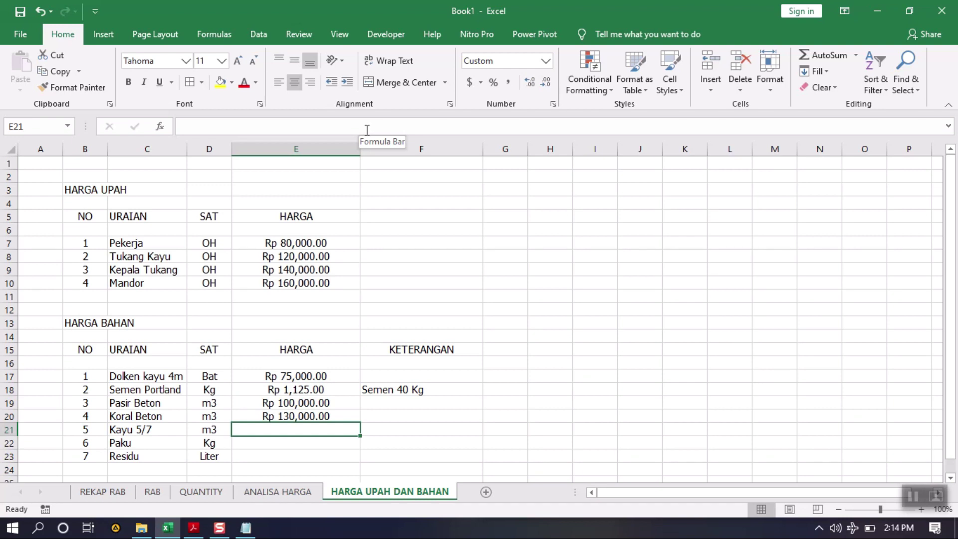
Enter the remaining material prices: 500000 for Kayu 5/7 in E21, 18000 for Paku in E22 and 5000 for Residu in E23.
type("500000")
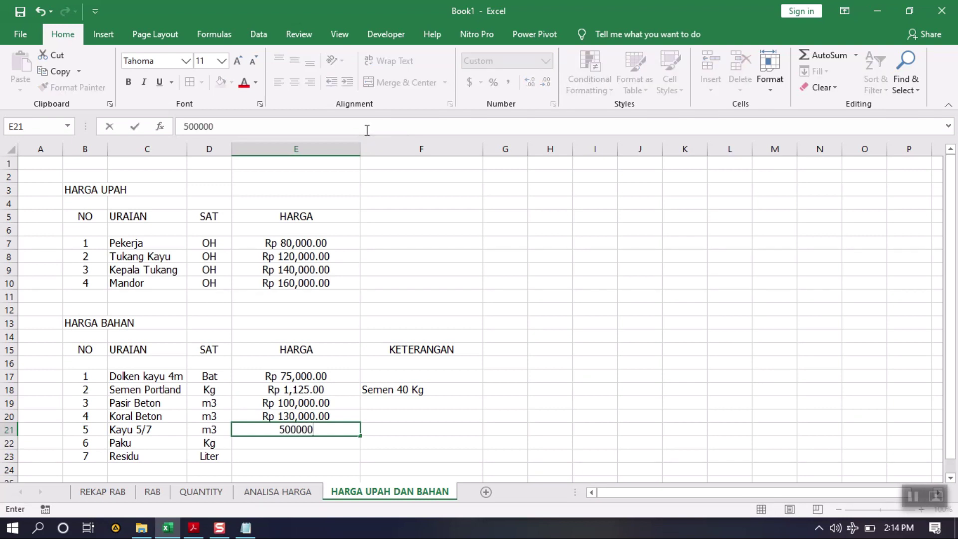
key("Return")
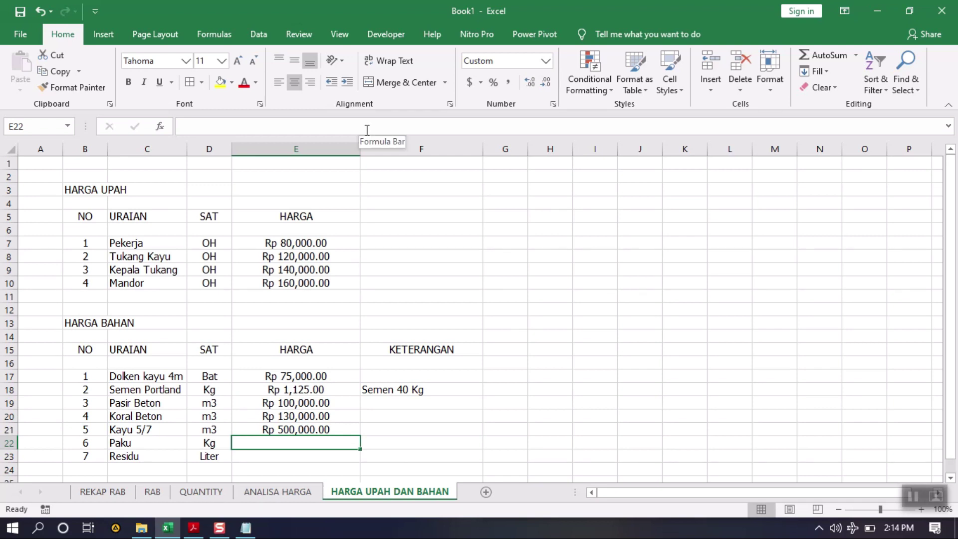
type("18,000")
key("Return")
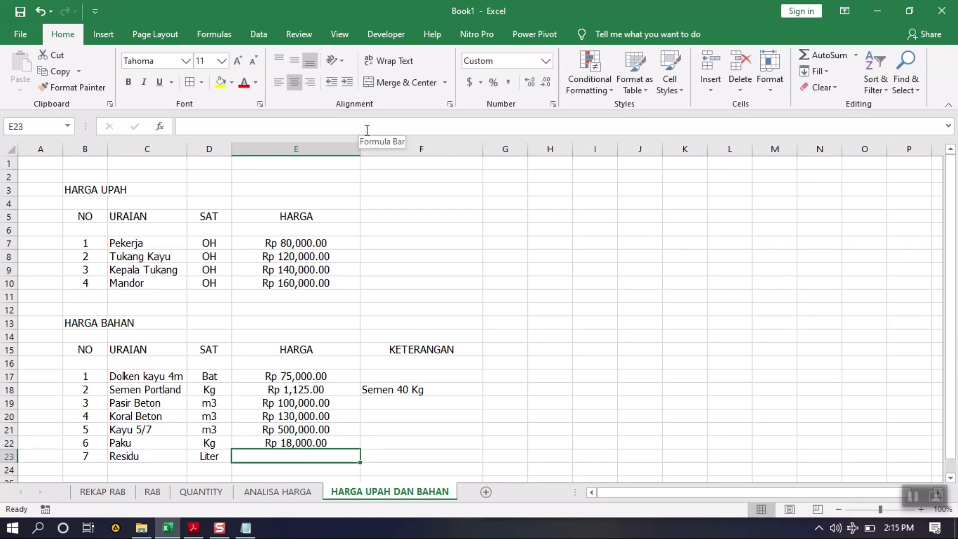
type("5,000")
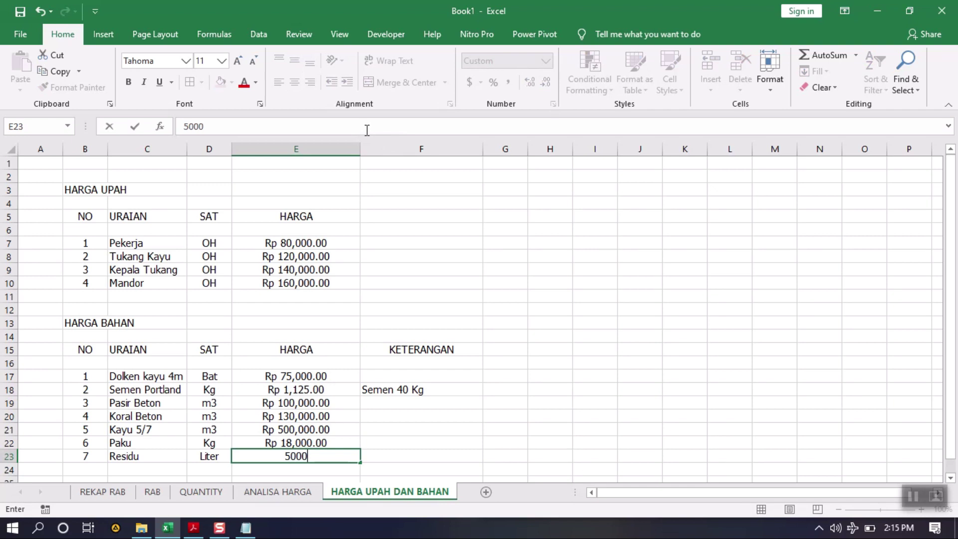
key("Return")
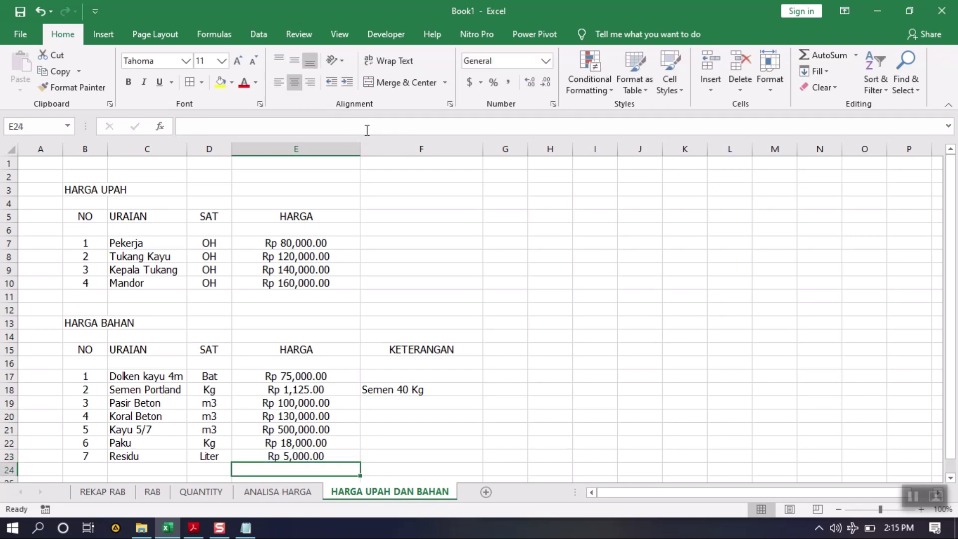
Center the contents of column F horizontally.
left_click(439, 145)
key("ctrl+e")
left_click(367, 193)
scroll(240, 260, "down", 3)
scroll(299, 256, "up", 3)
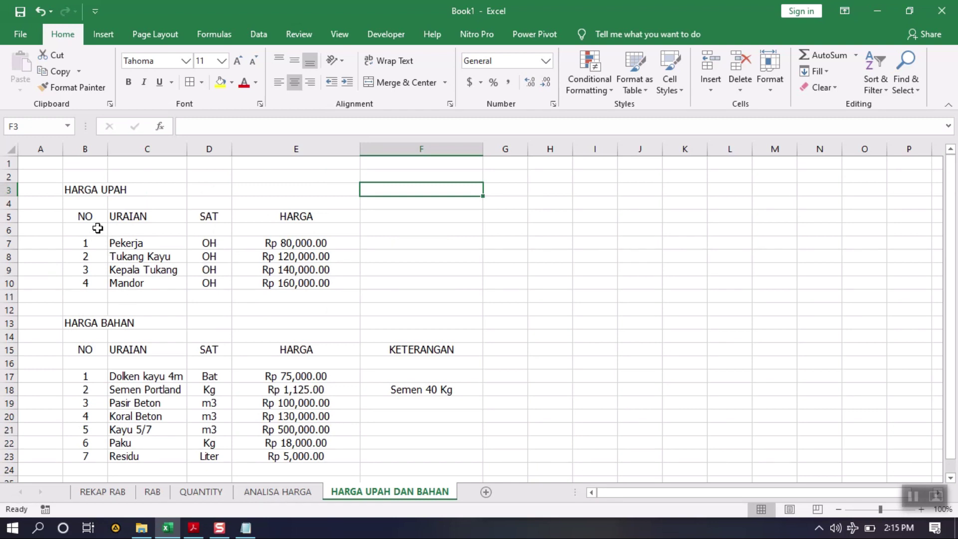
Apply all borders to the HARGA UPAH table in B5:E10.
left_click_drag(87, 216, 347, 286)
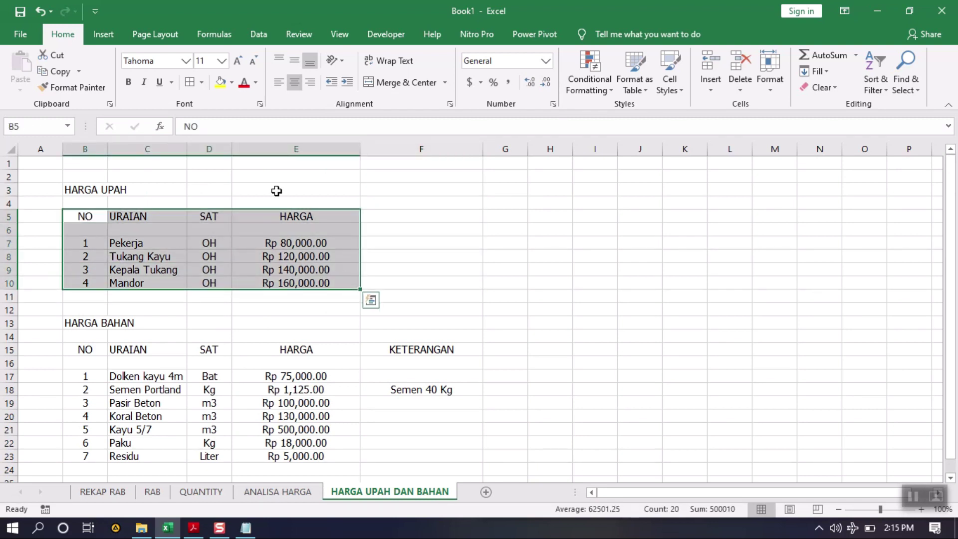
left_click(189, 81)
left_click(249, 256)
Merge and center each HARGA UPAH header (NO, URAIAN, SAT and HARGA) over rows 5 and 6 of its own column.
left_click_drag(96, 216, 98, 229)
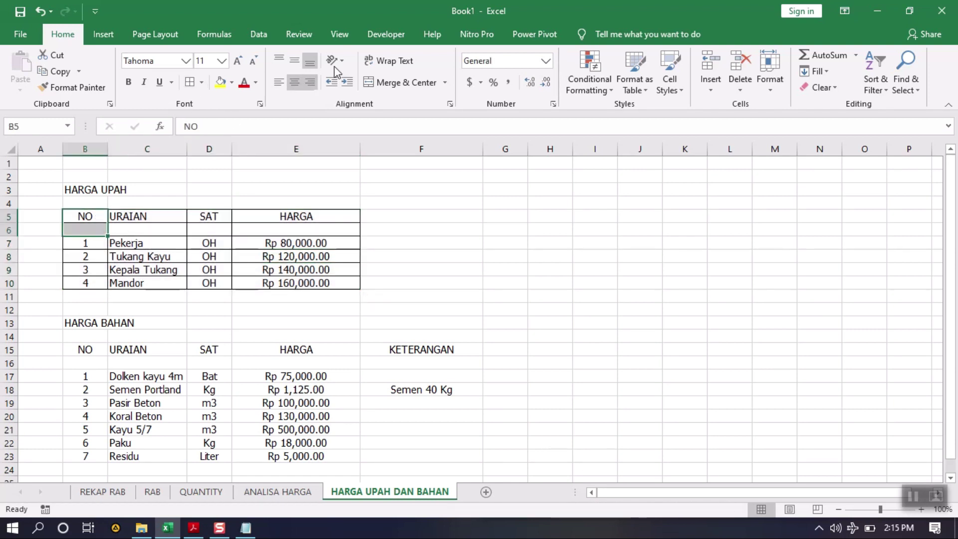
left_click(402, 82)
left_click_drag(167, 212, 219, 230)
left_click(402, 82)
left_click(382, 85)
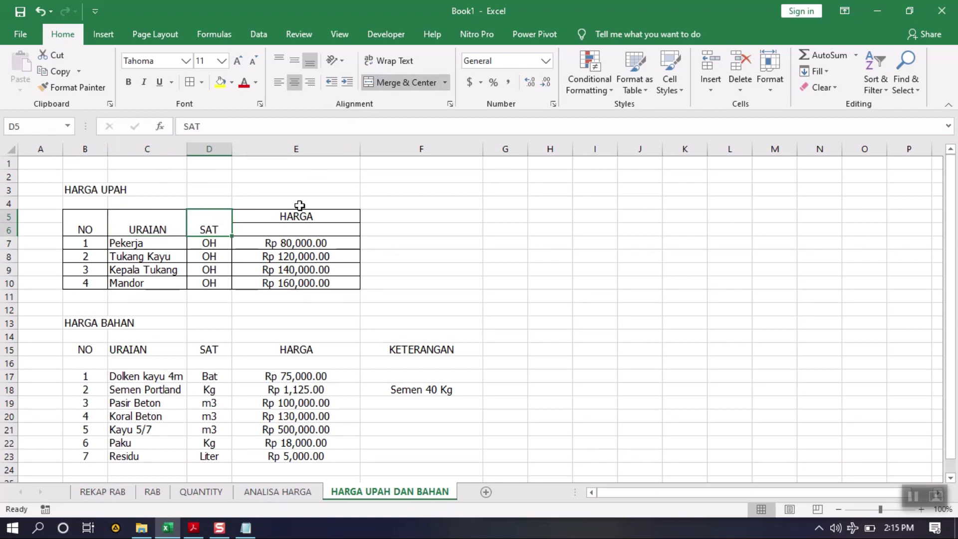
left_click_drag(304, 214, 305, 231)
left_click(397, 84)
Align the merged HARGA UPAH headers in B5:E6 vertically to the middle.
left_click_drag(97, 228, 283, 225)
left_click(295, 61)
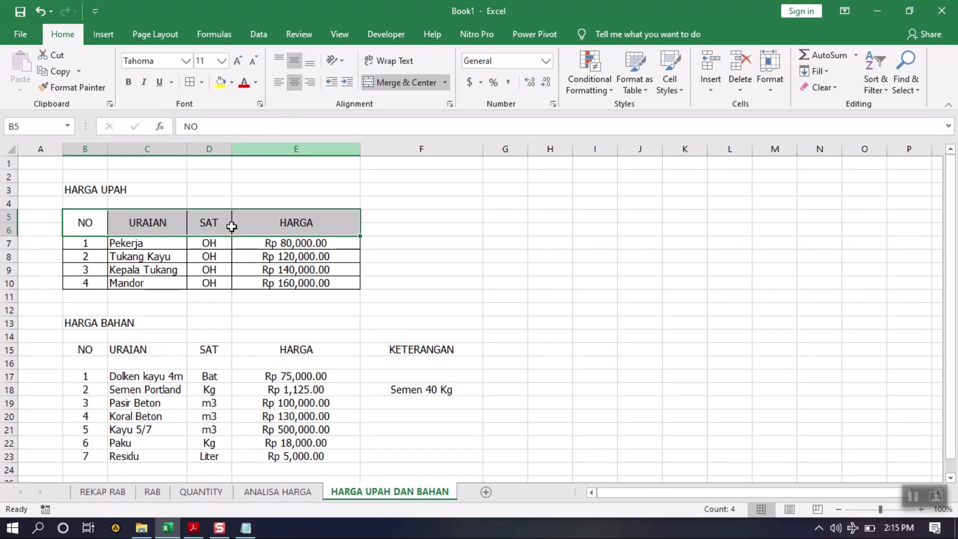
left_click(224, 242)
Merge and center each HARGA BAHAN header (NO, URAIAN, SAT, HARGA and KETERANGAN) over rows 15 and 16 of its own column.
left_click_drag(92, 351, 94, 361)
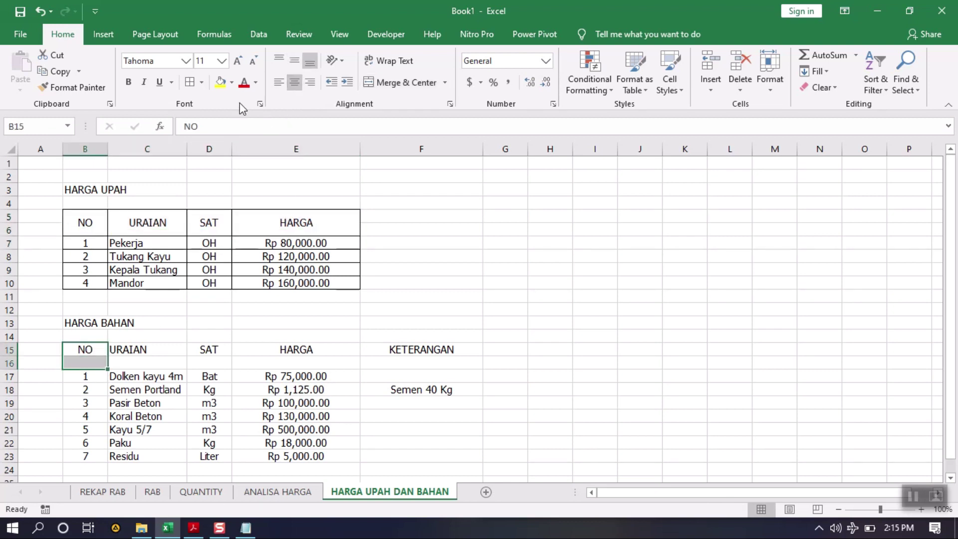
left_click(402, 83)
left_click_drag(167, 349, 167, 363)
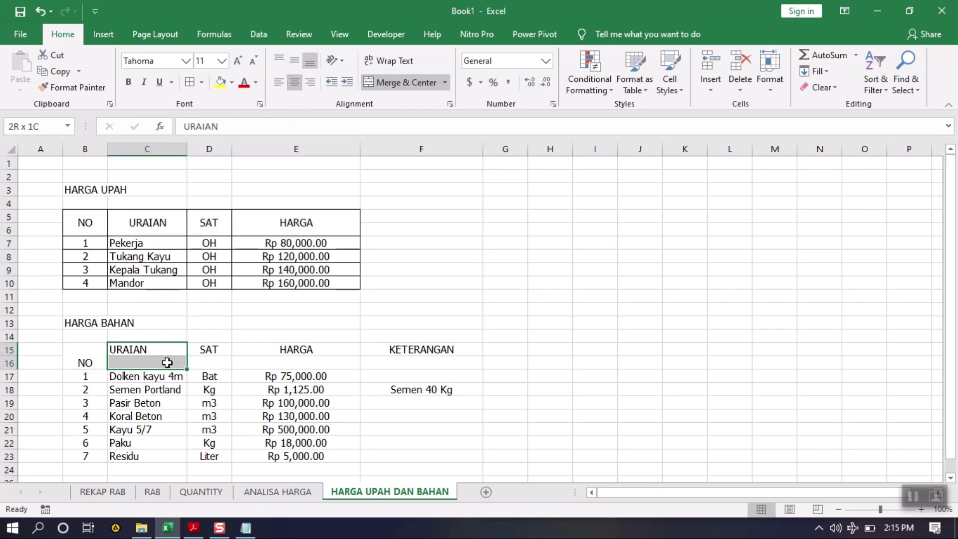
left_click(394, 82)
left_click(215, 353)
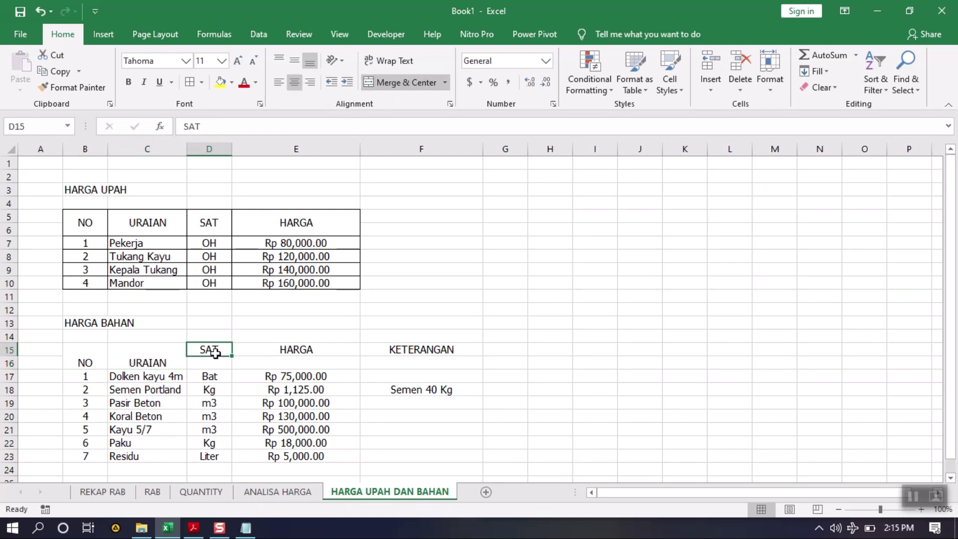
left_click_drag(216, 352, 216, 366)
left_click(405, 82)
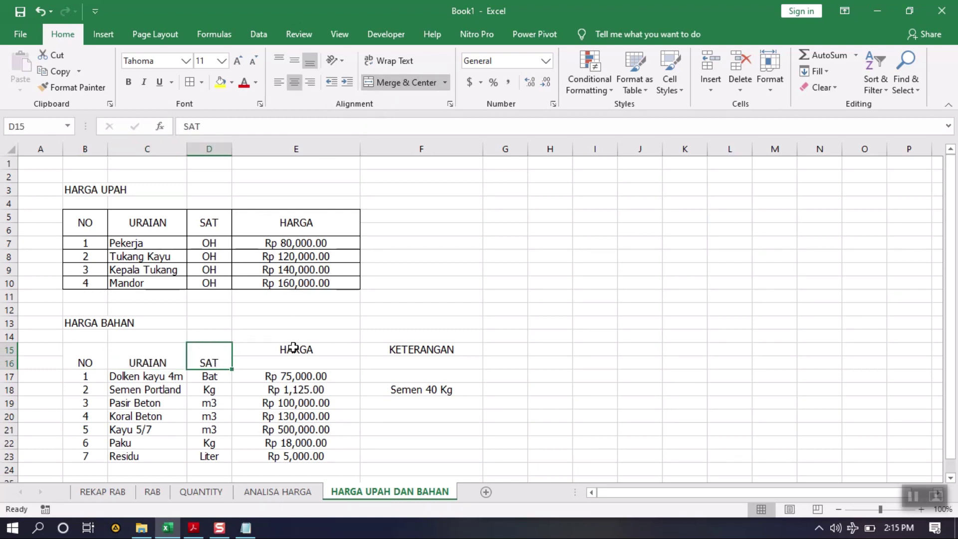
left_click_drag(294, 348, 327, 360)
left_click(395, 83)
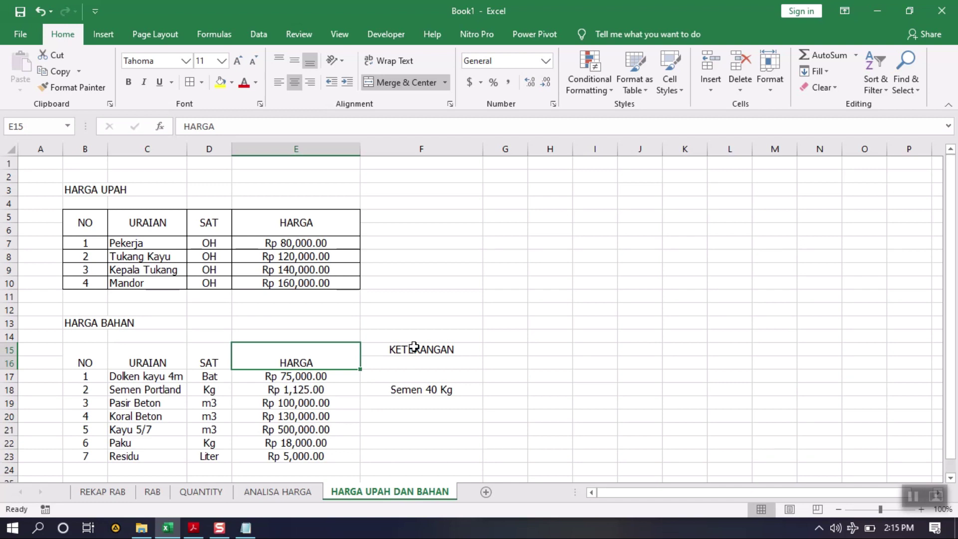
left_click_drag(414, 346, 417, 366)
left_click(394, 82)
Align the merged HARGA BAHAN headers vertically to the middle and apply all borders to the table in B15:F23.
left_click_drag(103, 361, 396, 359)
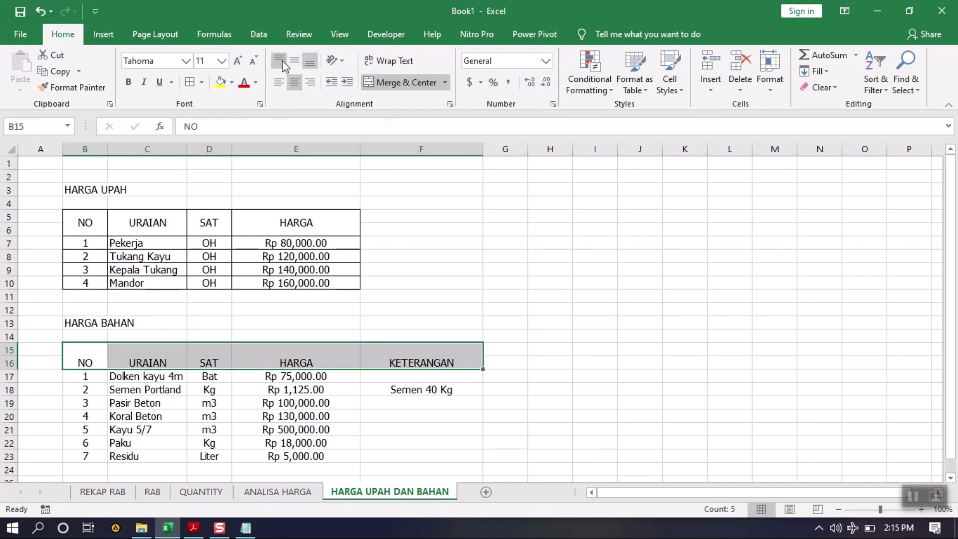
left_click(293, 59)
left_click_drag(88, 355, 437, 455)
left_click(189, 82)
left_click(411, 270)
scroll(420, 277, "down", 2)
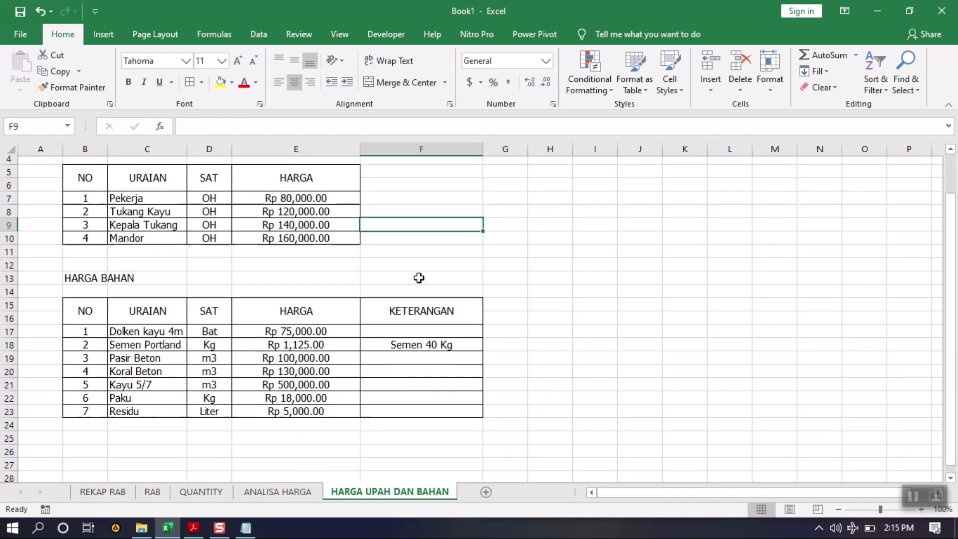
Switch to the ANALISA HARGA sheet and select Pekerja's Harga Satuan cell, G10.
left_click(269, 493)
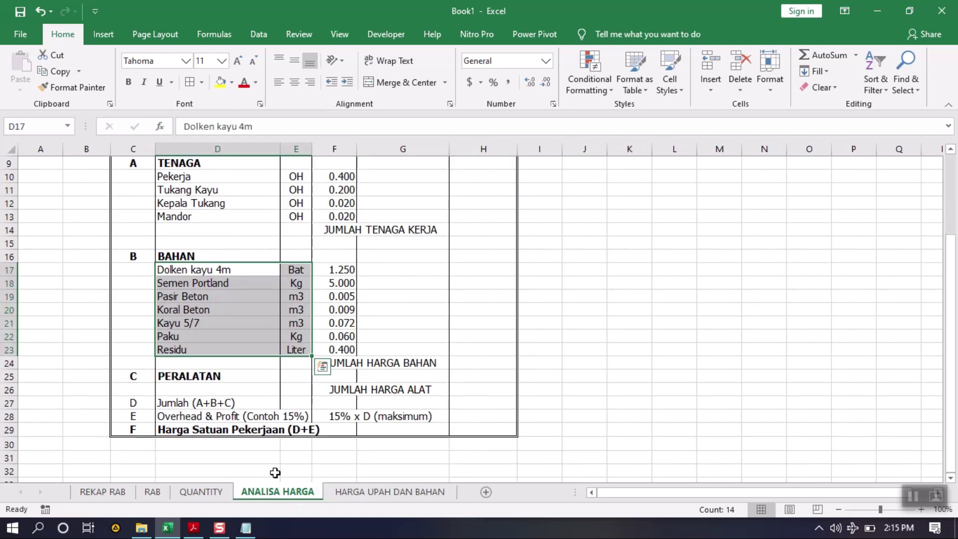
scroll(405, 260, "up", 2)
left_click(406, 257)
left_click(410, 243)
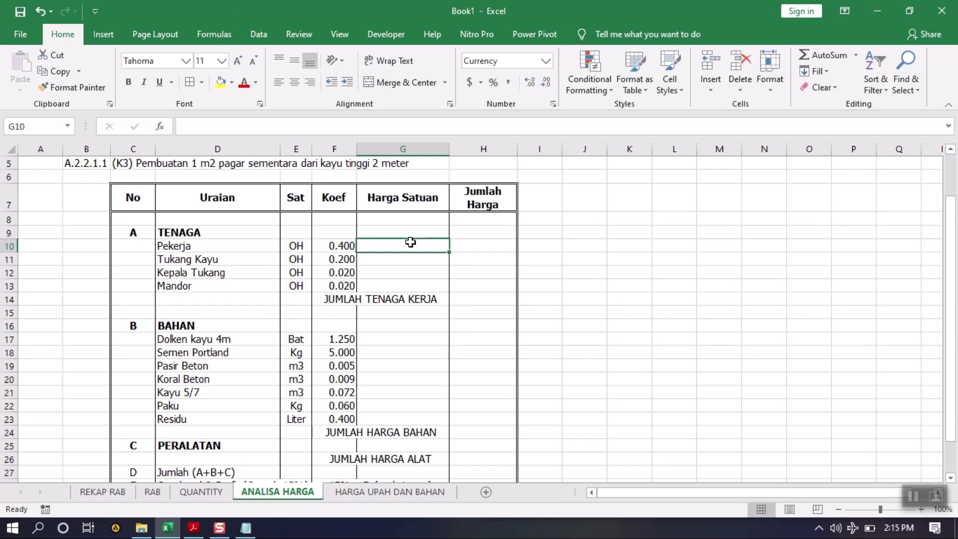
left_click(398, 258)
left_click(419, 244)
Link Pekerja's Harga Satuan in G10 directly to cell E7 of the HARGA UPAH DAN BAHAN sheet.
type("=")
key("Escape")
left_click(339, 340)
left_click(389, 272)
left_click(392, 244)
type("=")
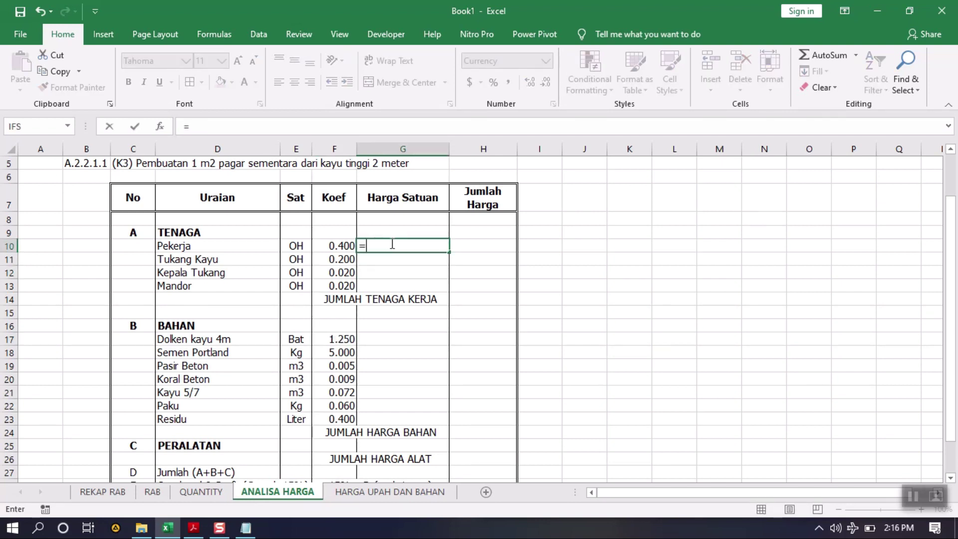
left_click(375, 494)
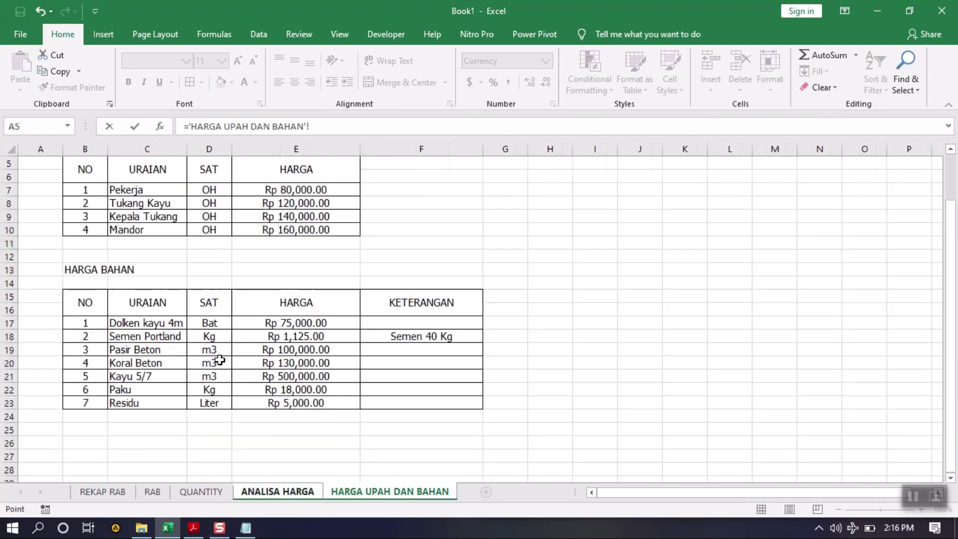
scroll(156, 294, "up", 1)
left_click(292, 246)
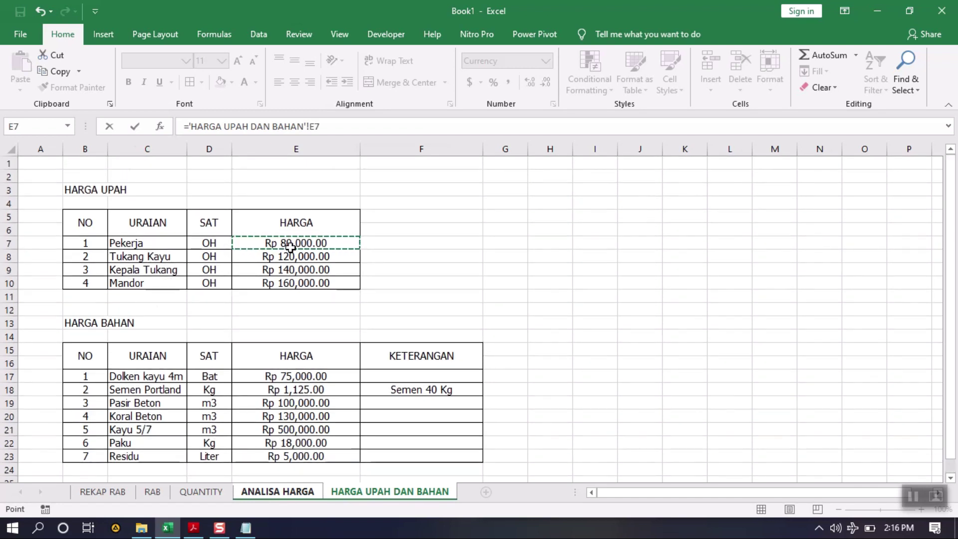
key("Return")
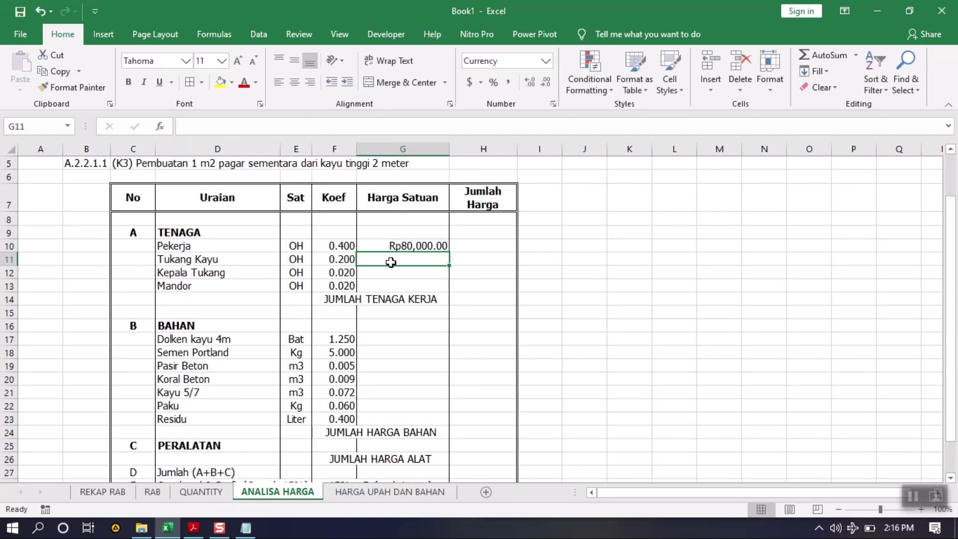
Clear the direct link formula from Pekerja's Harga Satuan cell, G10.
type("=")
key("Escape")
left_click(413, 248)
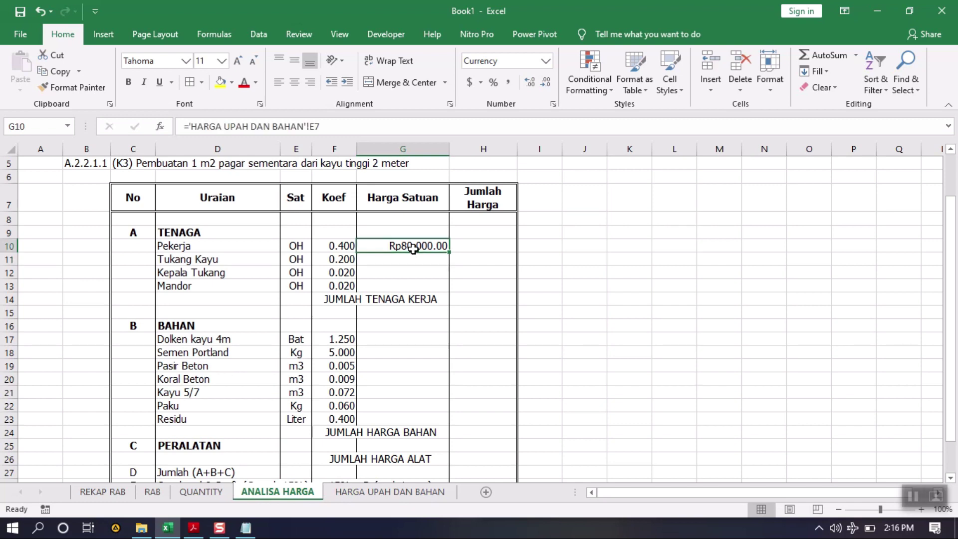
key("Delete")
left_click(412, 264)
left_click(442, 244)
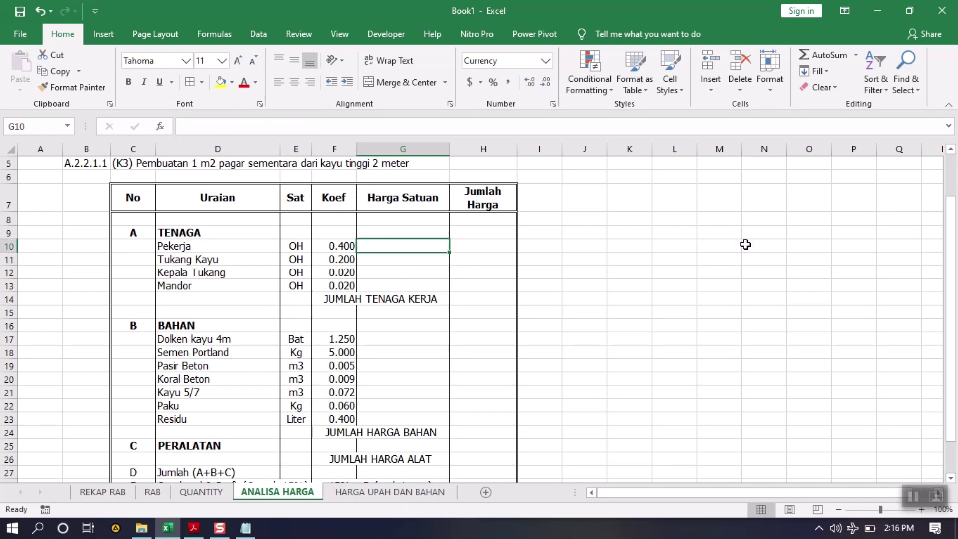
Start a VLOOKUP formula in G10 with the Pekerja description in D10 as the lookup value.
type("=")
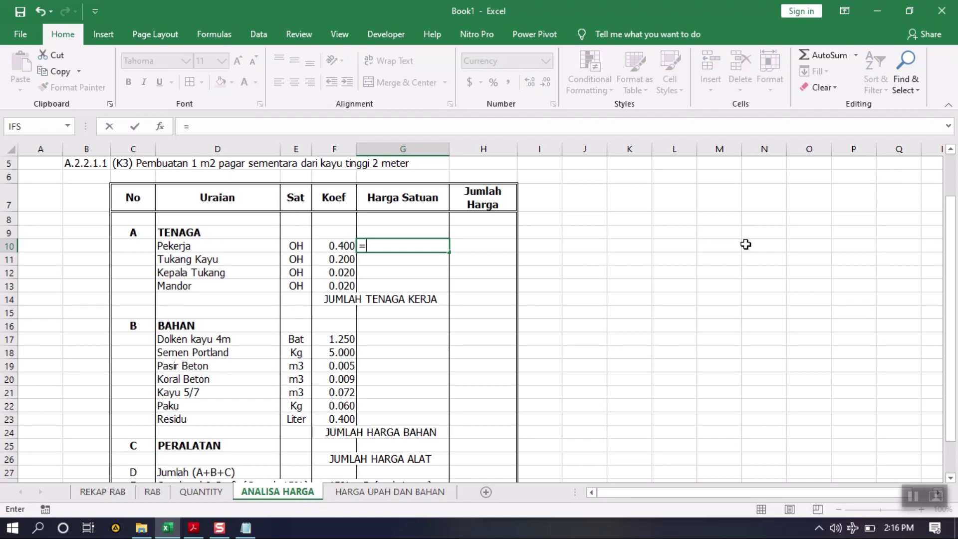
type("vlookup(")
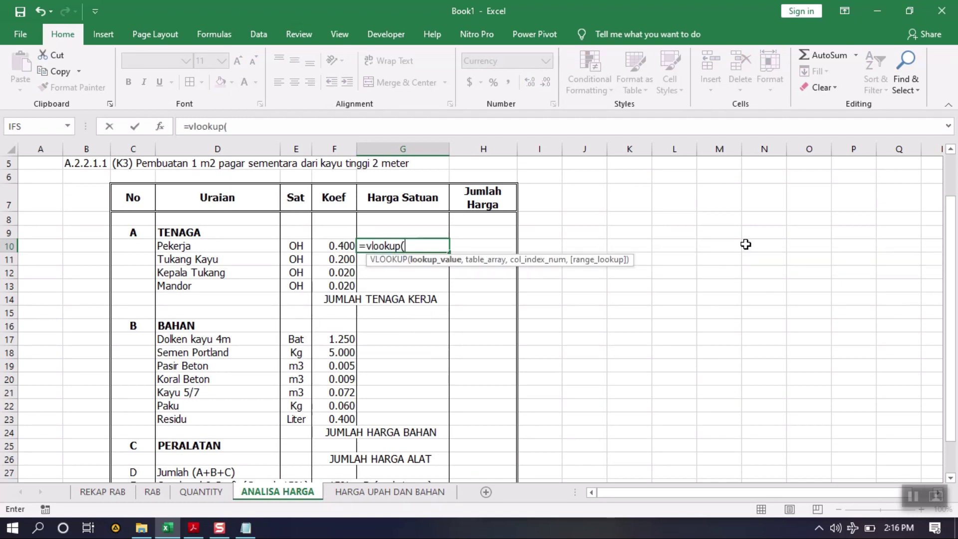
left_click(188, 246)
type(",")
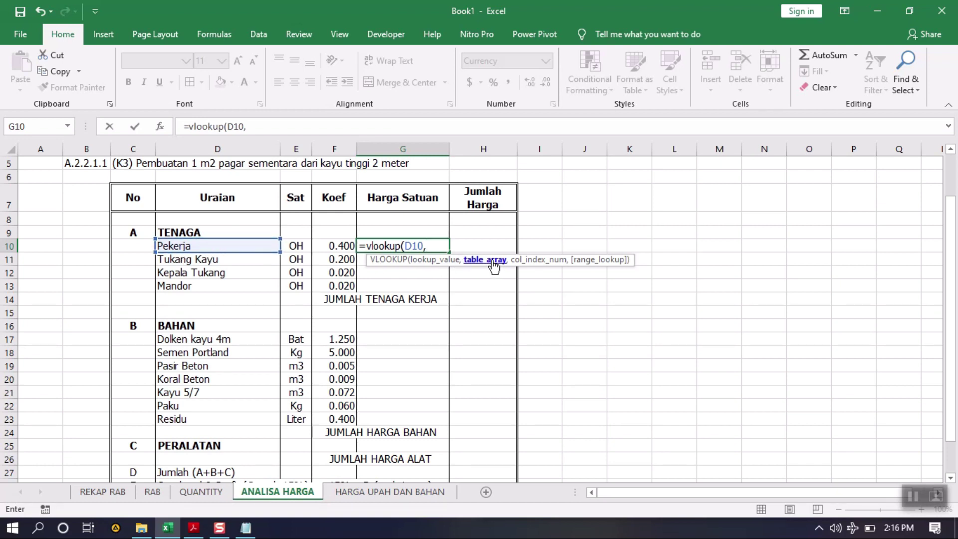
Set the VLOOKUP table array to the HARGA UPAH DAN BAHAN range B7:E10 as the absolute reference $B$7:$E$10.
left_click(390, 492)
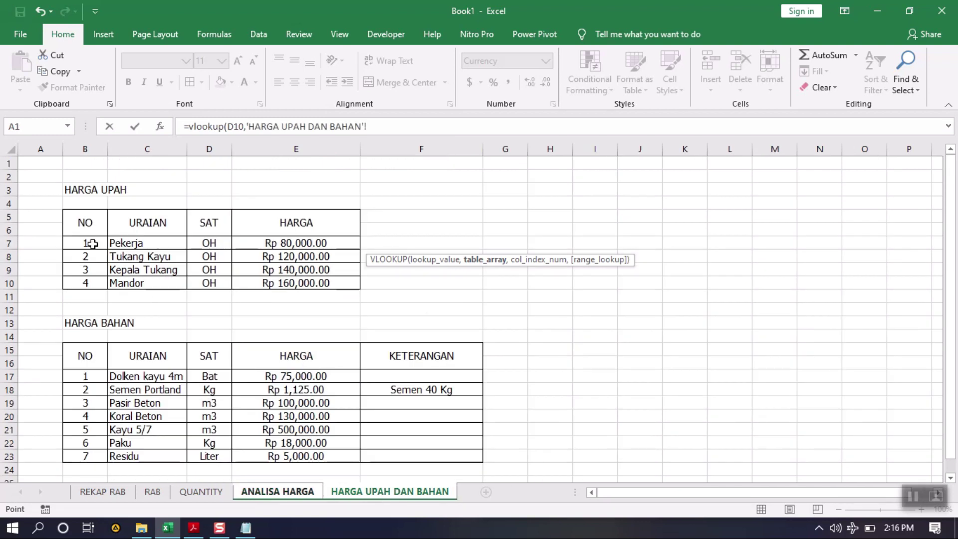
left_click_drag(102, 244, 299, 287)
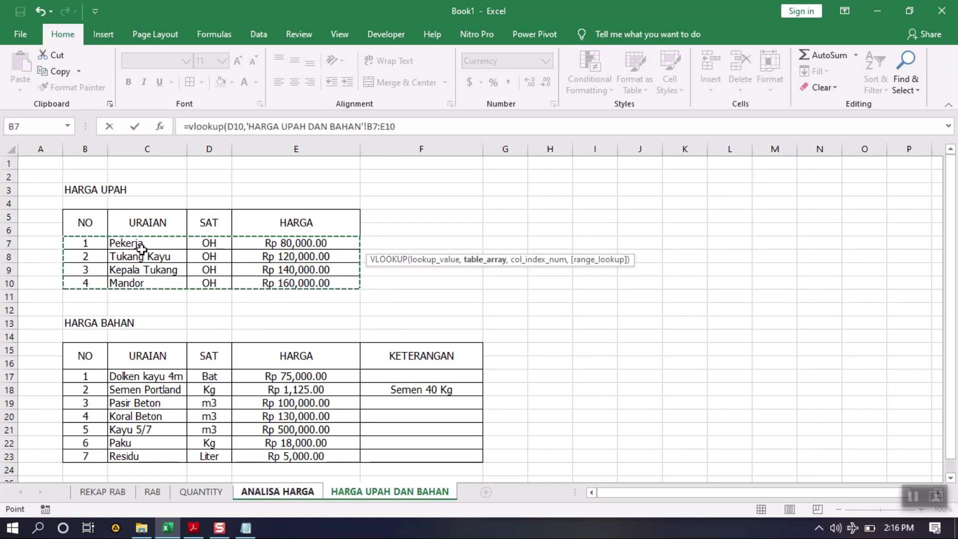
left_click(376, 126)
key("F4")
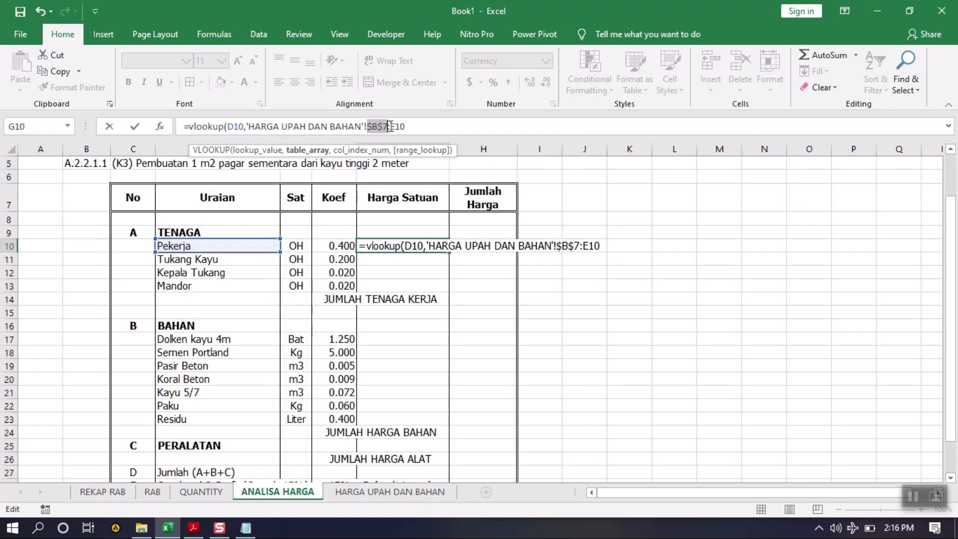
left_click(397, 126)
key("F4")
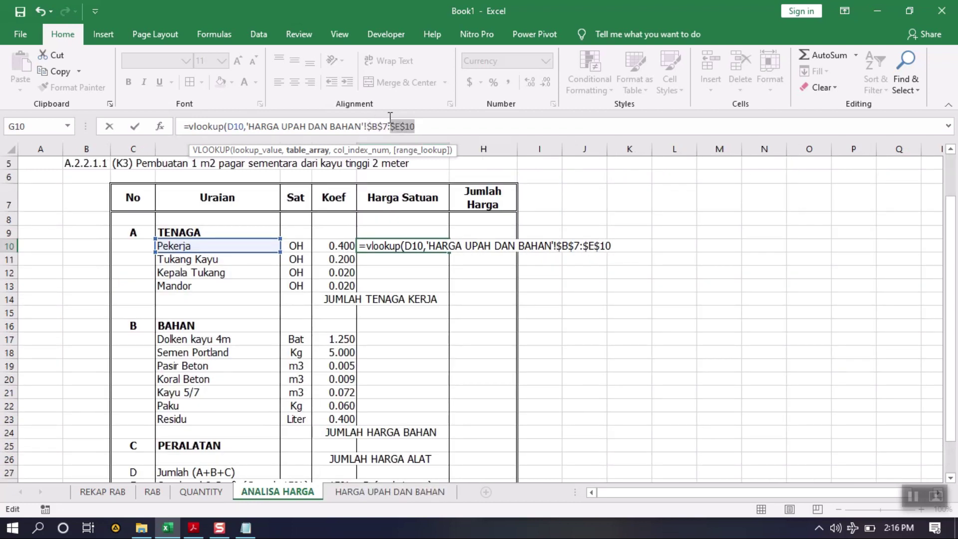
left_click(418, 128)
type(",")
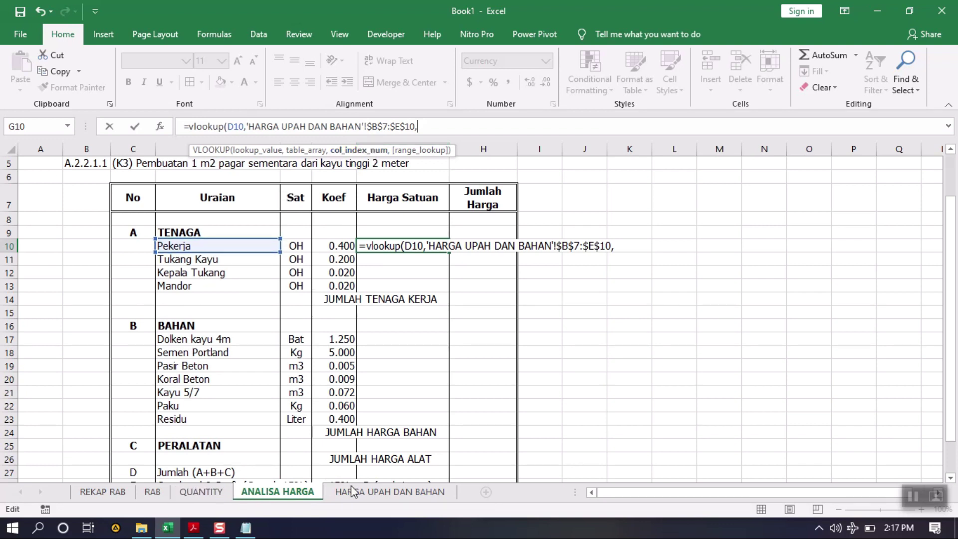
left_click(390, 491)
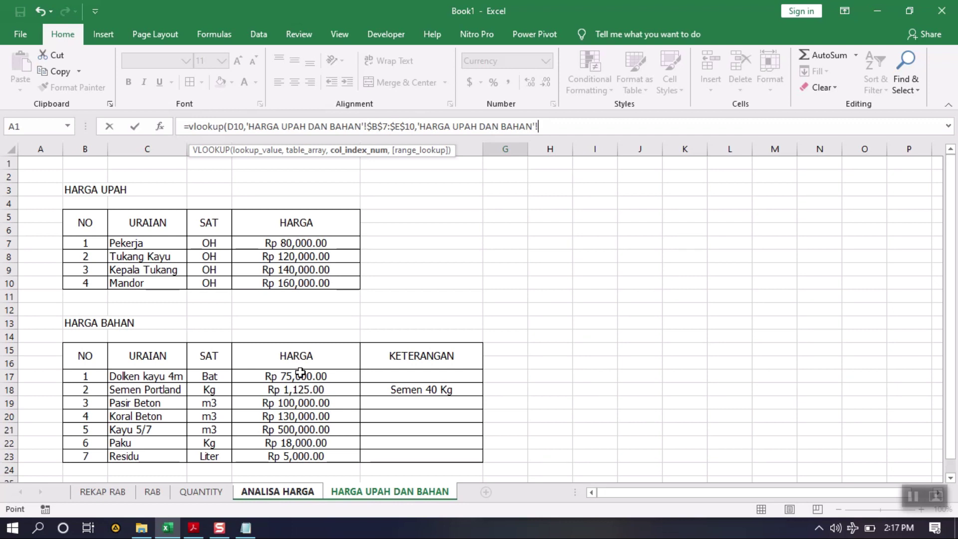
left_click(274, 493)
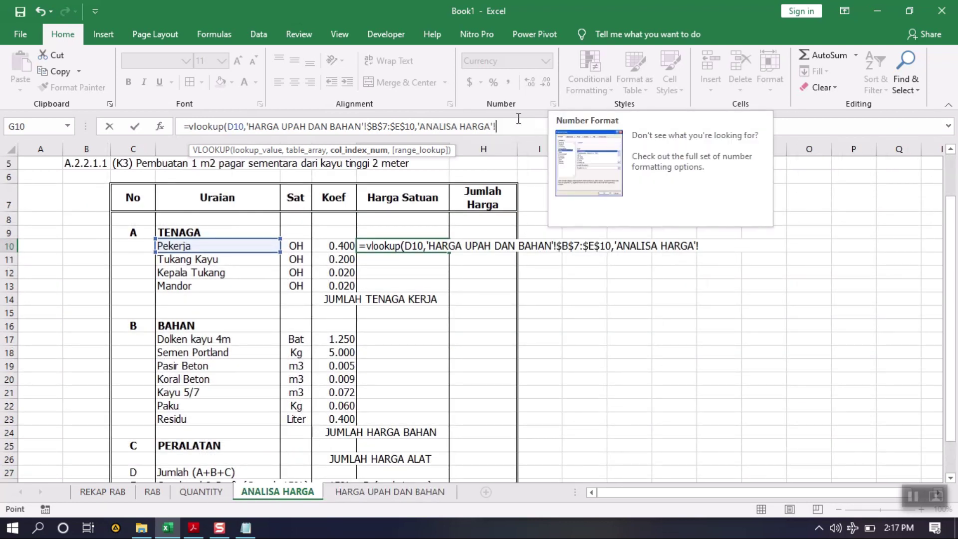
key("BackSpace")
key("BackSpace")
key("BackSpace")
key("BackSpace")
key("BackSpace")
key("BackSpace")
key("BackSpace")
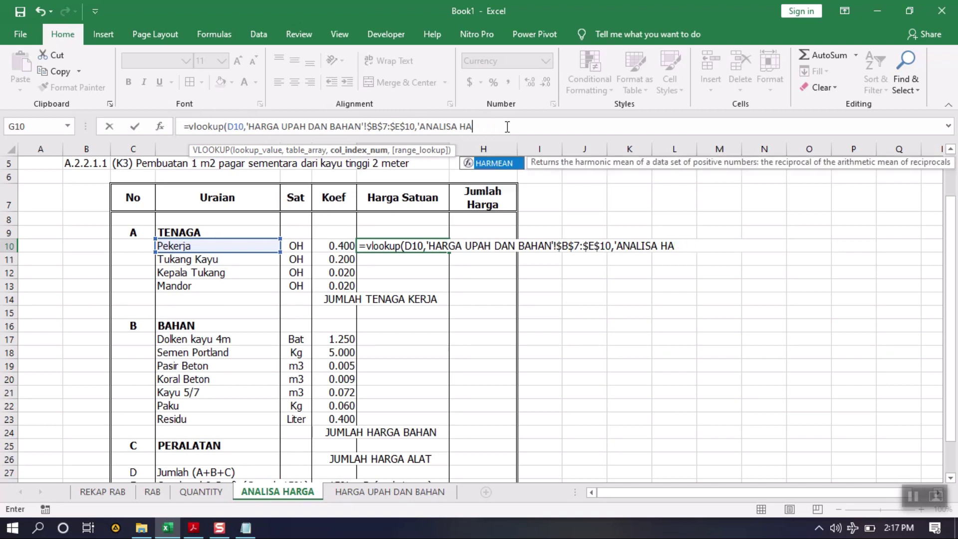
key("BackSpace")
key("BackSpace")
key("BackSpace")
key("BackSpace")
key("BackSpace")
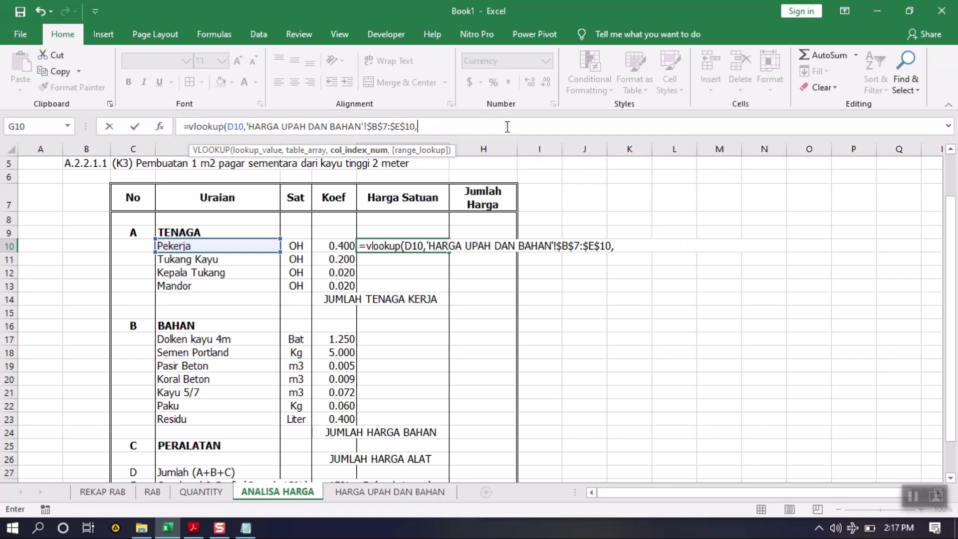
Complete the VLOOKUP in G10 with column index 4 and add an empty range-lookup argument.
type("4)")
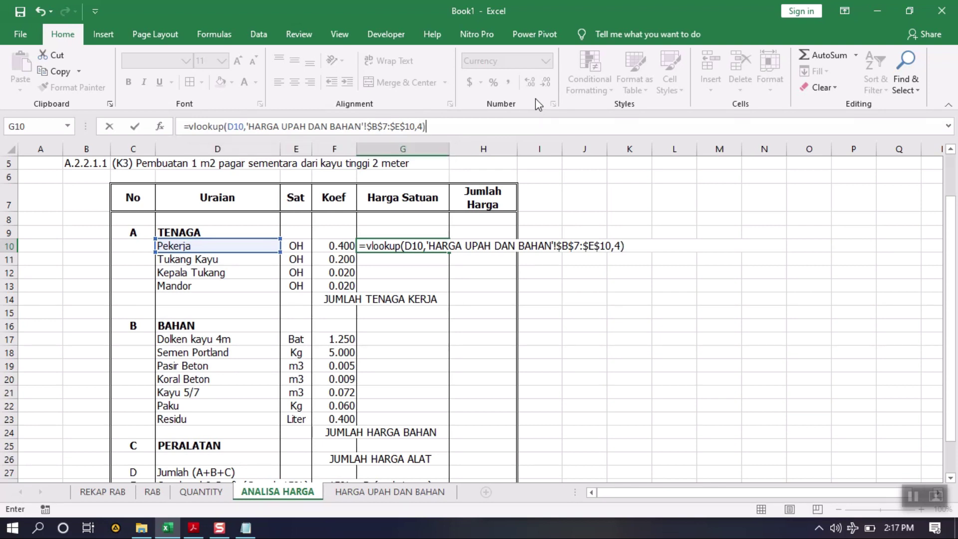
key("Return")
key("Up")
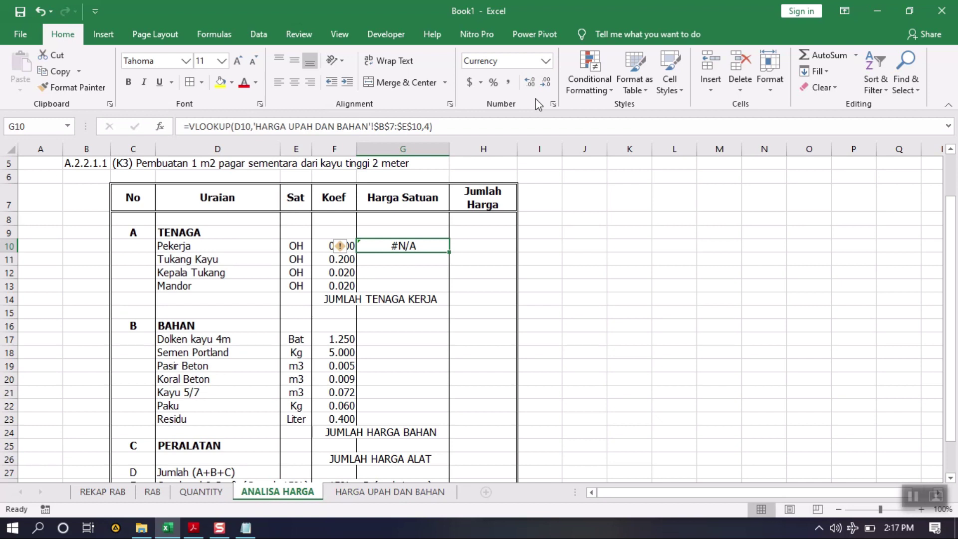
left_click(449, 129)
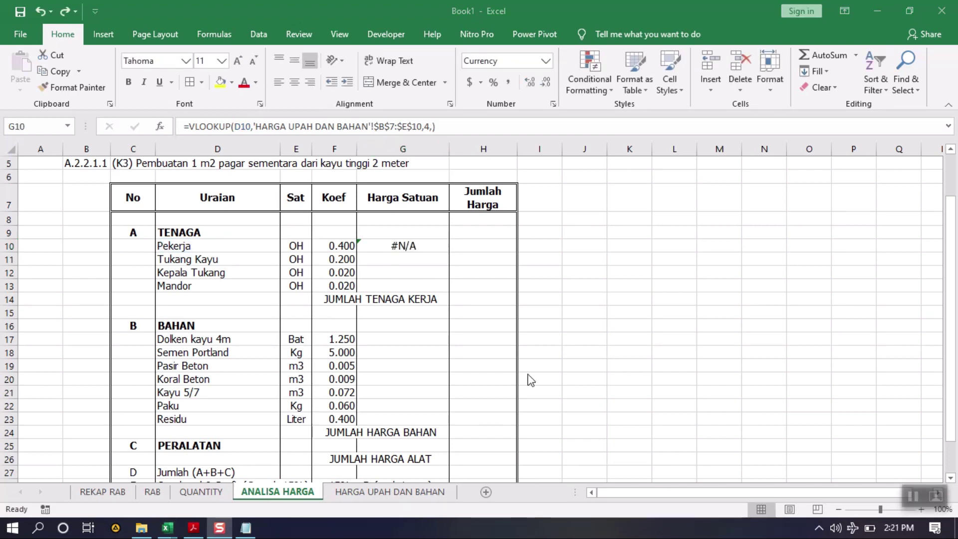
Replace the G10 VLOOKUP's table array with HARGA UPAH DAN BAHAN range C7:E10, set the column index to 3 and omit the range-lookup argument.
left_click(402, 249)
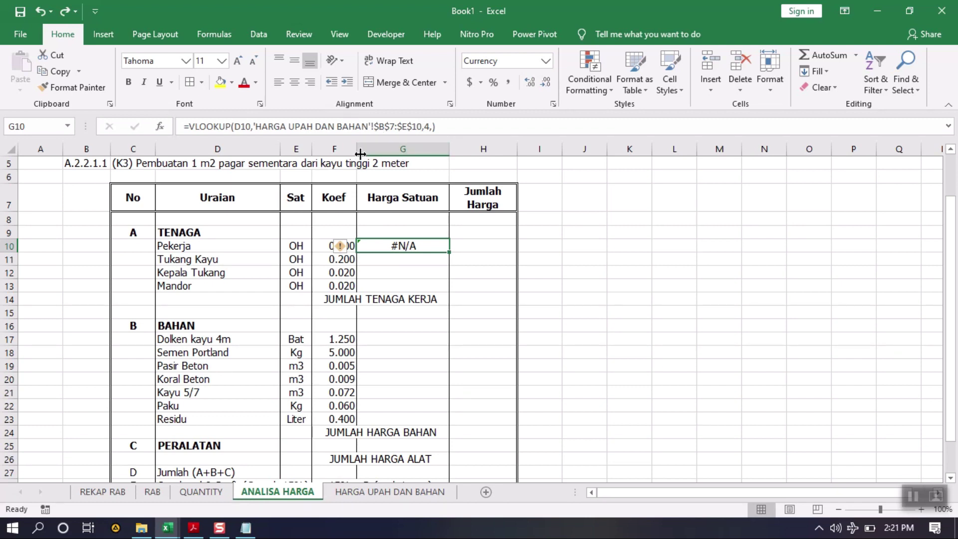
left_click_drag(254, 126, 433, 132)
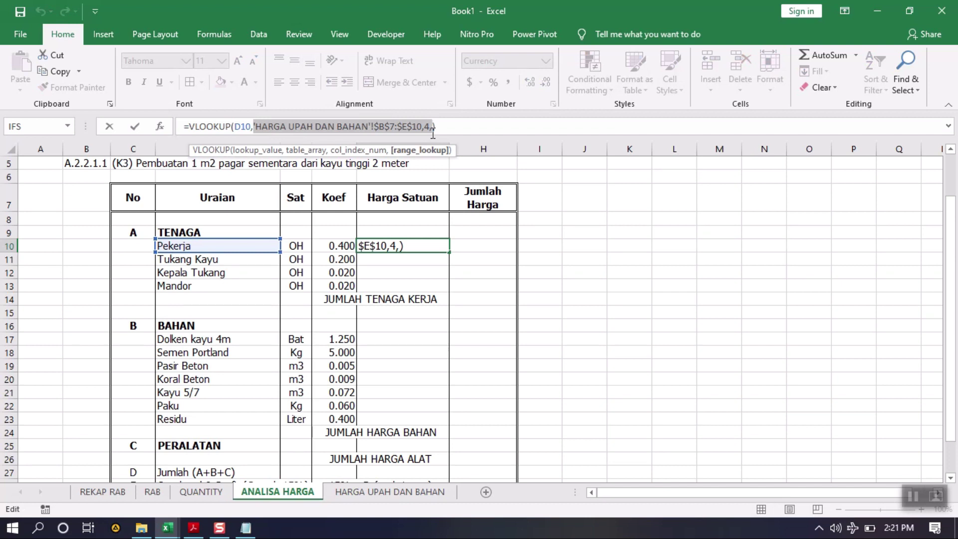
key("Delete")
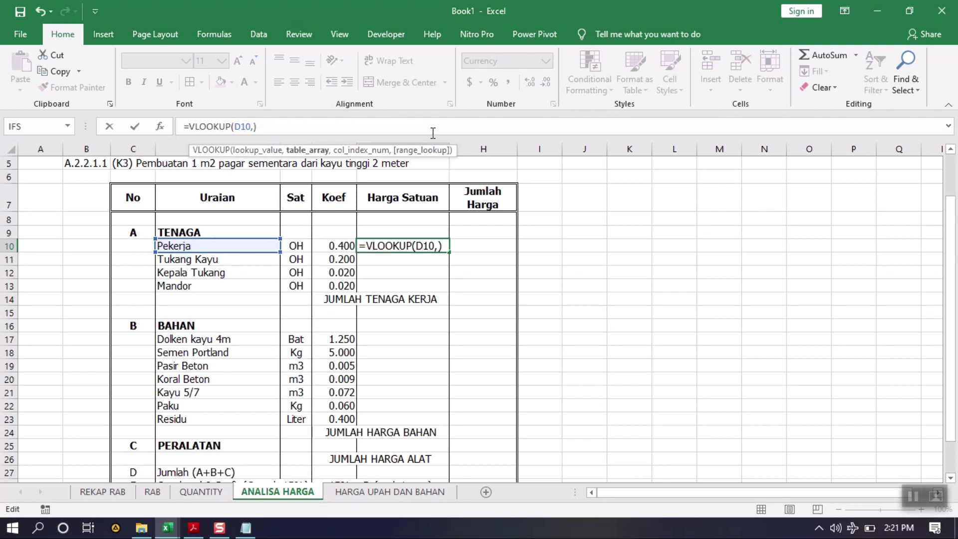
left_click(390, 491)
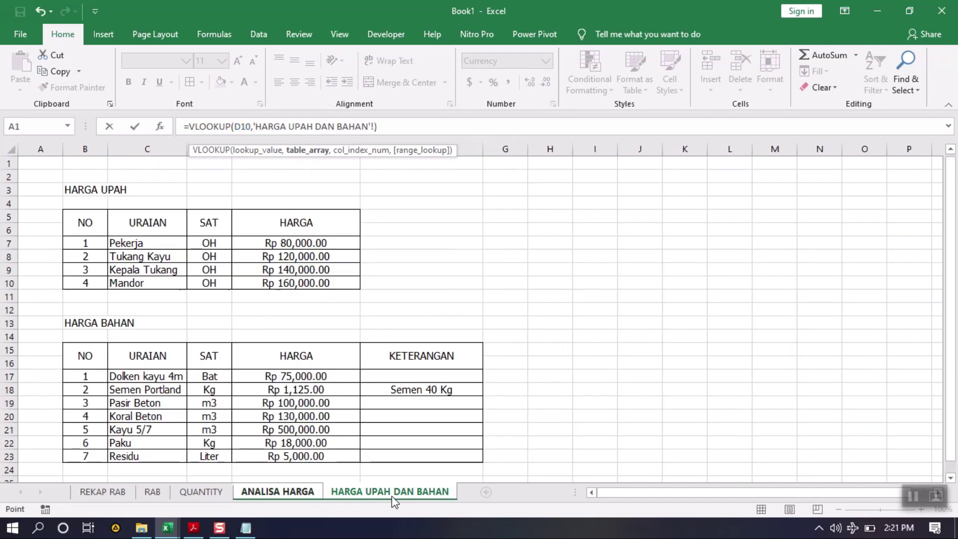
left_click_drag(129, 243, 298, 283)
type(",3")
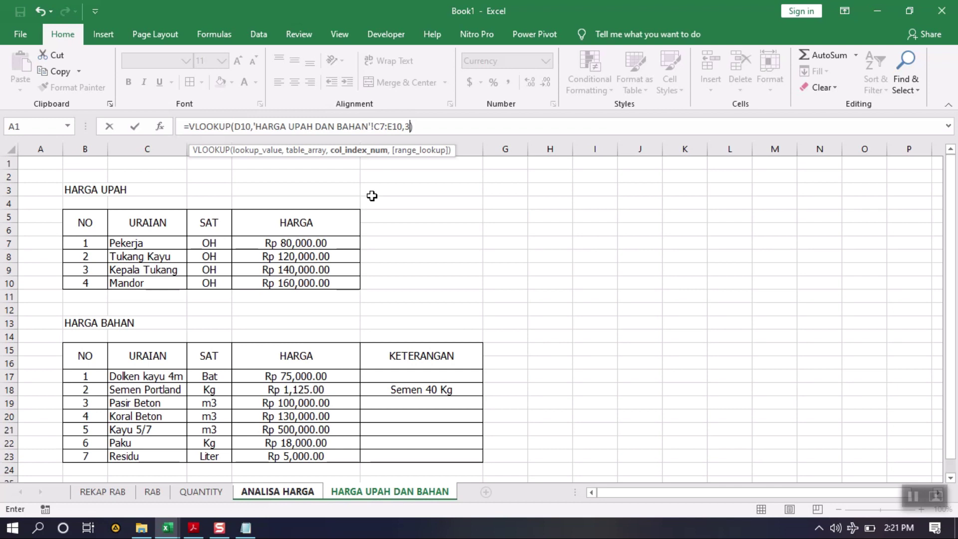
key("Return")
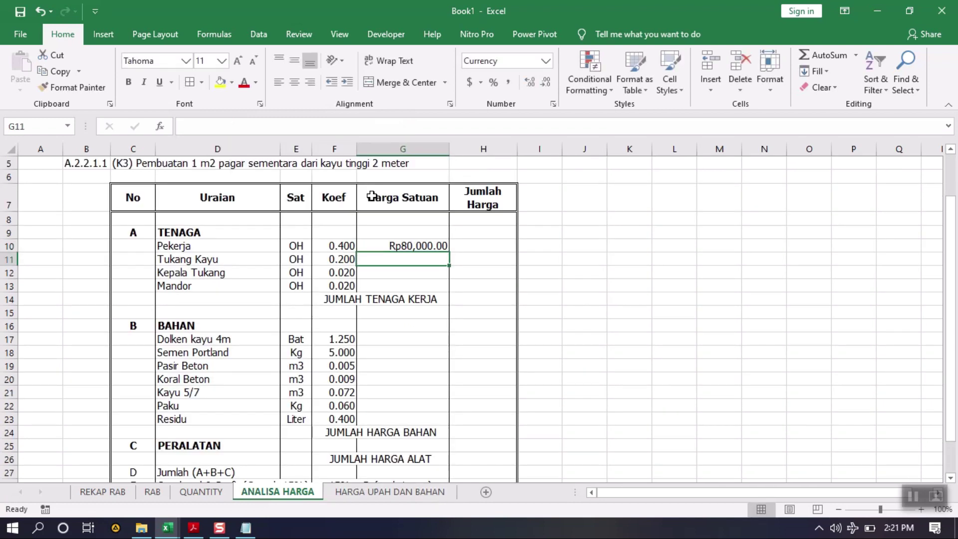
Make the table array in Pekerja's G10 VLOOKUP absolute as $C$7:$E$10.
left_click(375, 494)
left_click(295, 493)
left_click(397, 245)
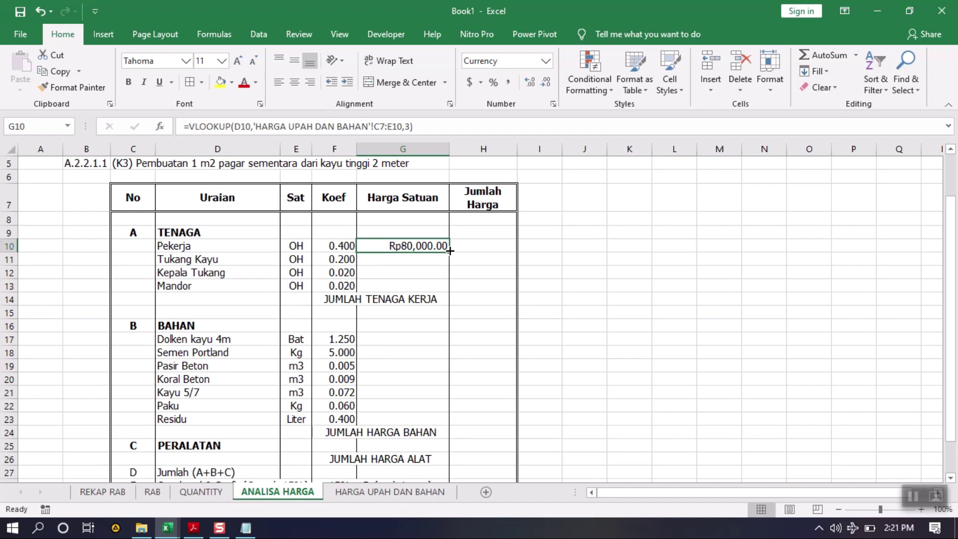
left_click(380, 126)
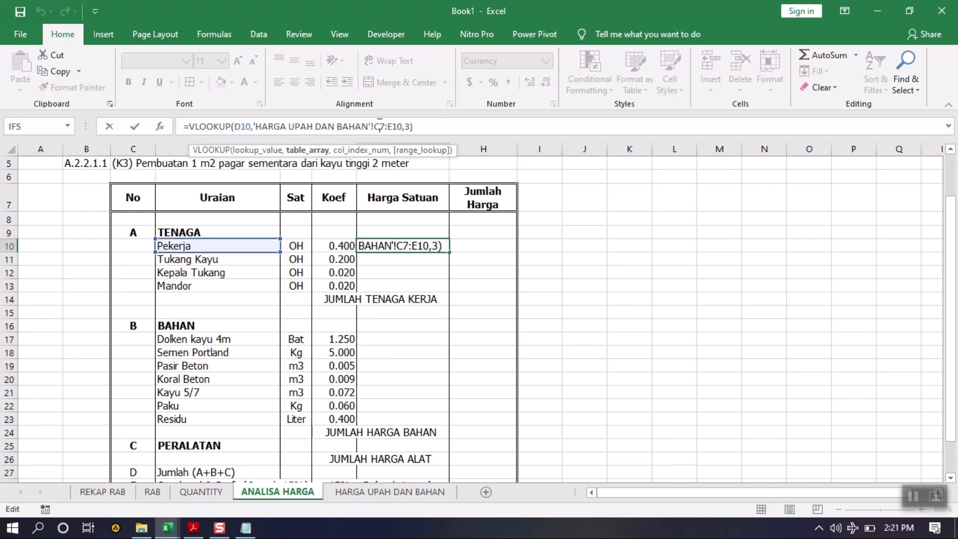
key("F4")
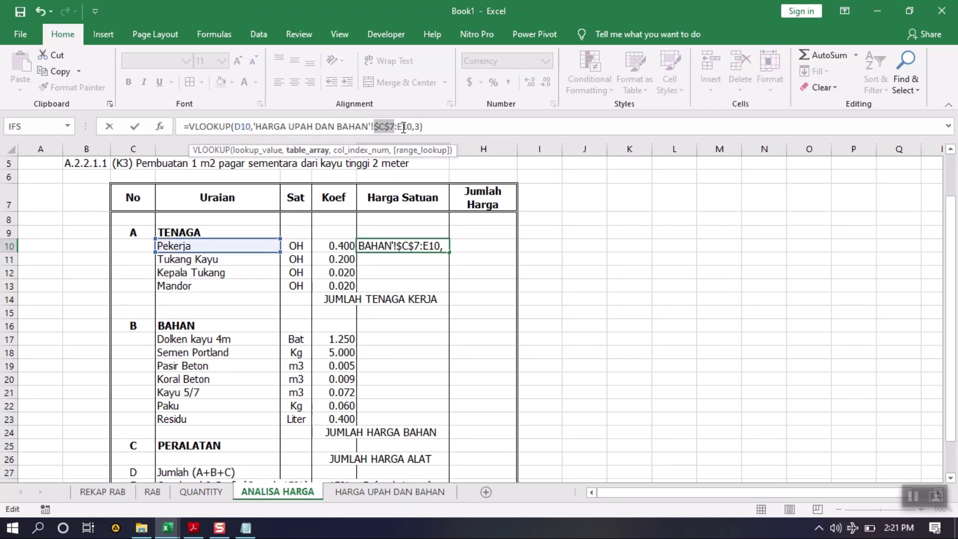
left_click(403, 127)
key("F4")
key("Return")
Fill the G10 VLOOKUP formula down through G13 for Tukang Kayu, Kepala Tukang and Mandor.
left_click(423, 245)
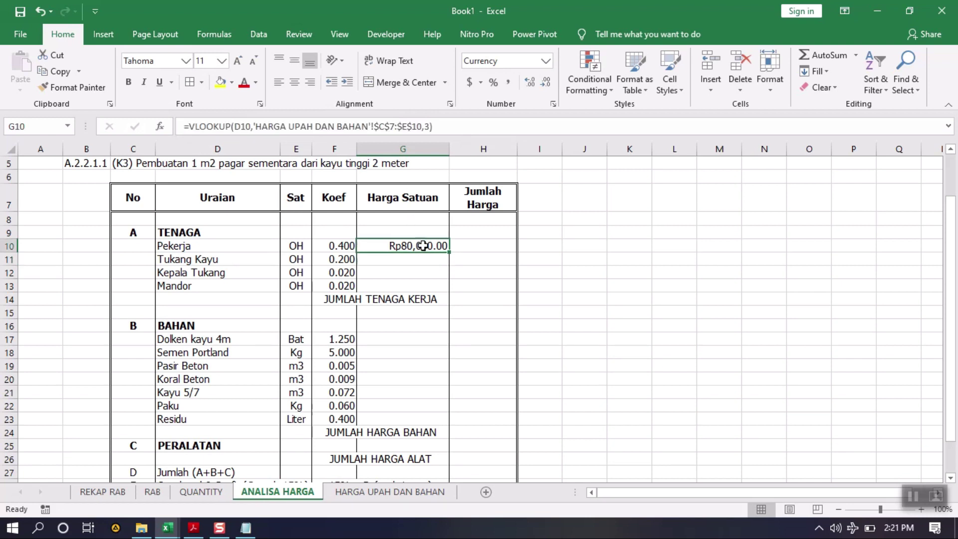
left_click_drag(447, 250, 447, 265)
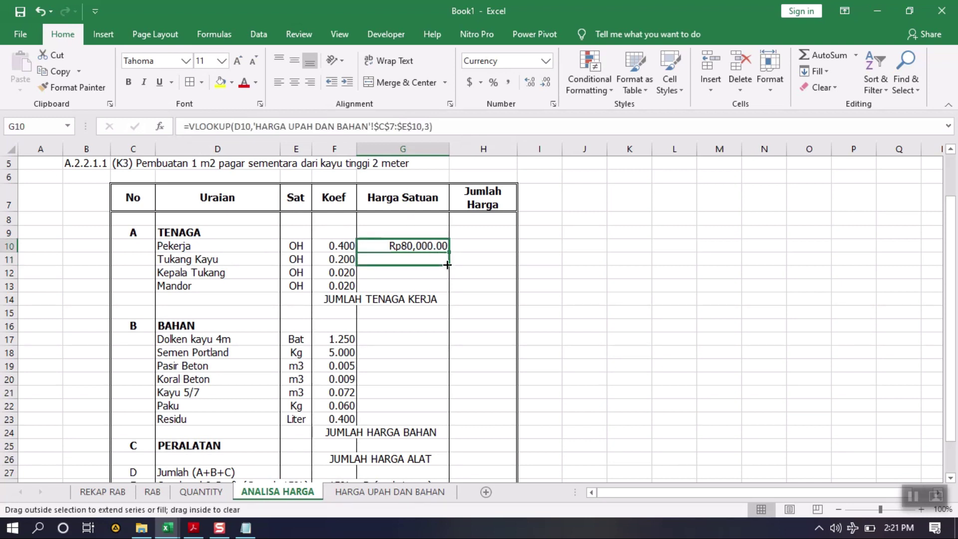
left_click_drag(448, 272, 448, 289)
Check the copied formulas in G11 and G12 against the Kepala Tukang description in D12 and its entry in the HARGA UPAH table.
left_click(429, 261)
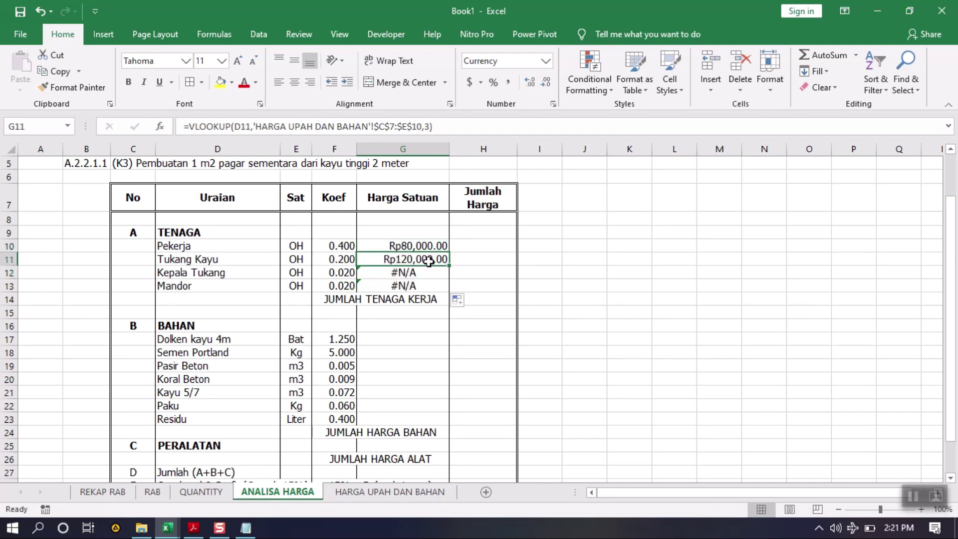
left_click(424, 269)
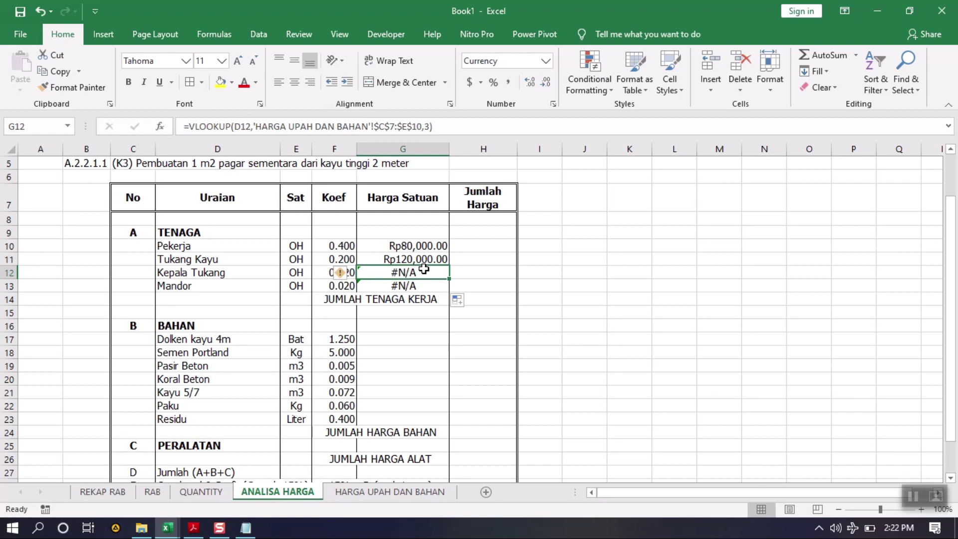
left_click(196, 274)
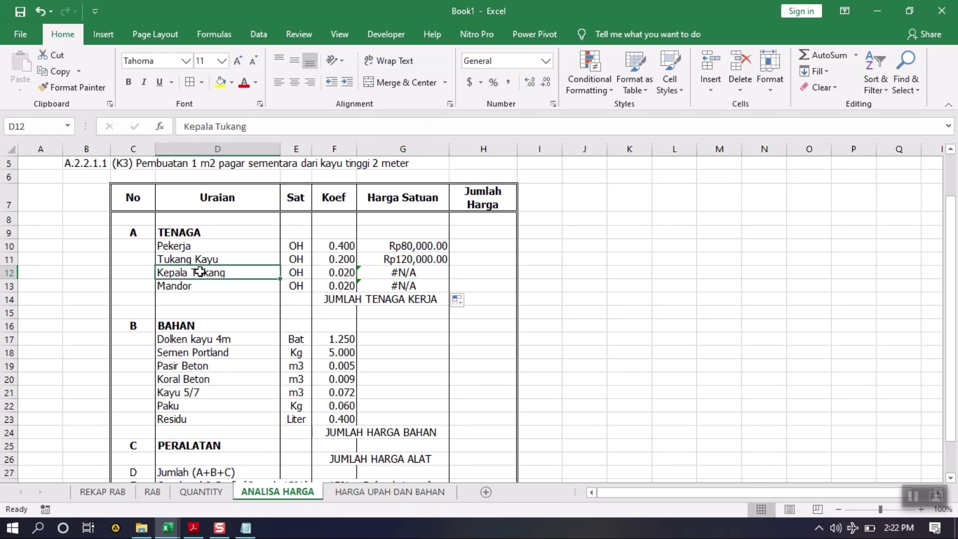
left_click(417, 272)
left_click(422, 260)
left_click(419, 274)
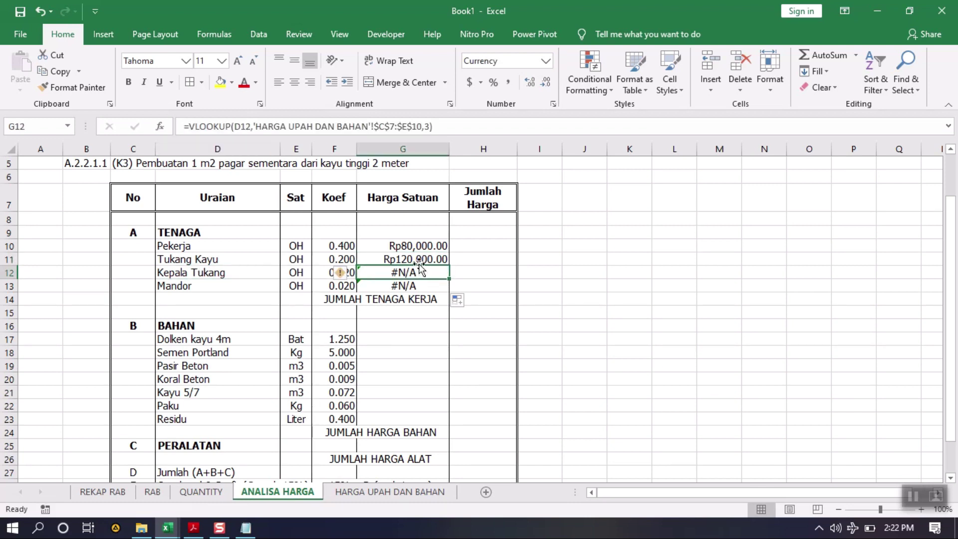
left_click(380, 492)
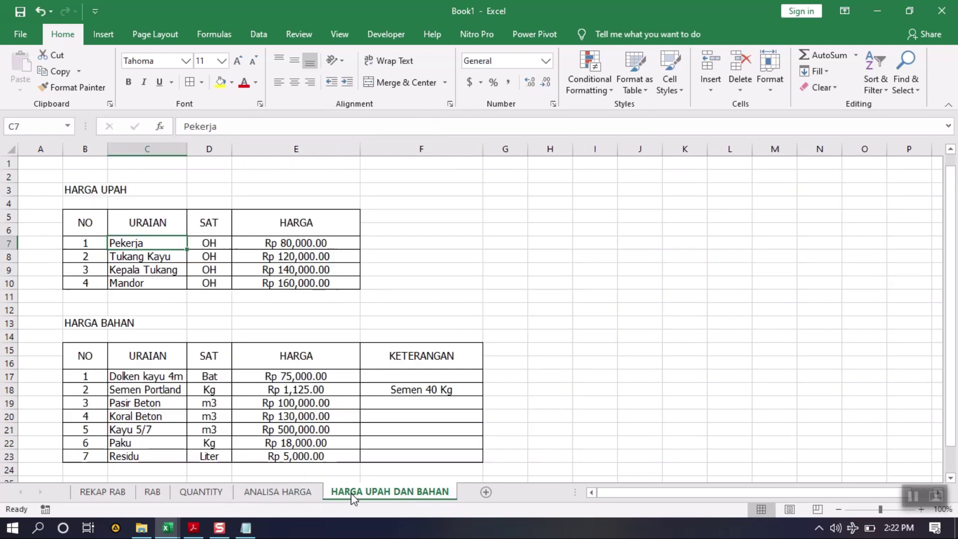
left_click(160, 270)
left_click(277, 492)
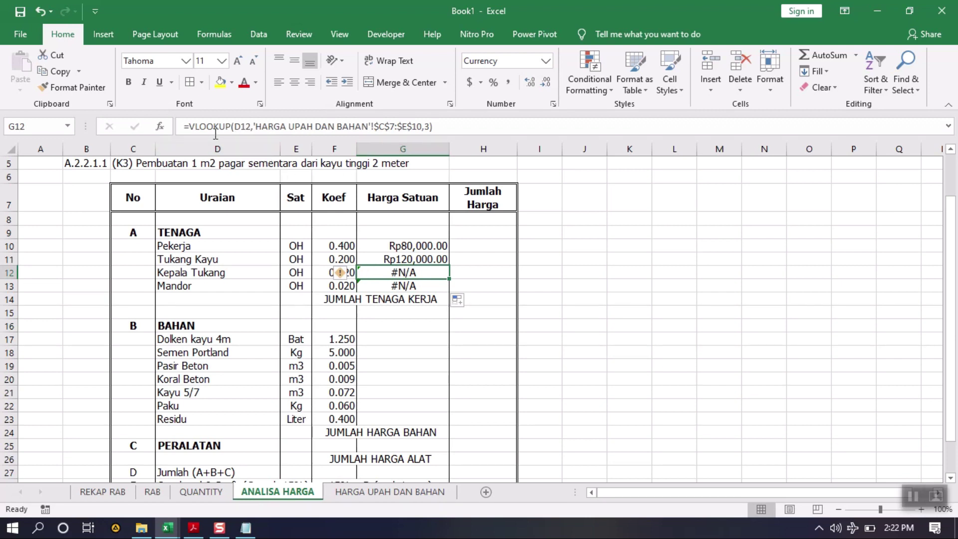
Compare the VLOOKUP formulas in G11, G12 and G13 and review the HARGA UPAH table they refer to.
left_click(396, 258)
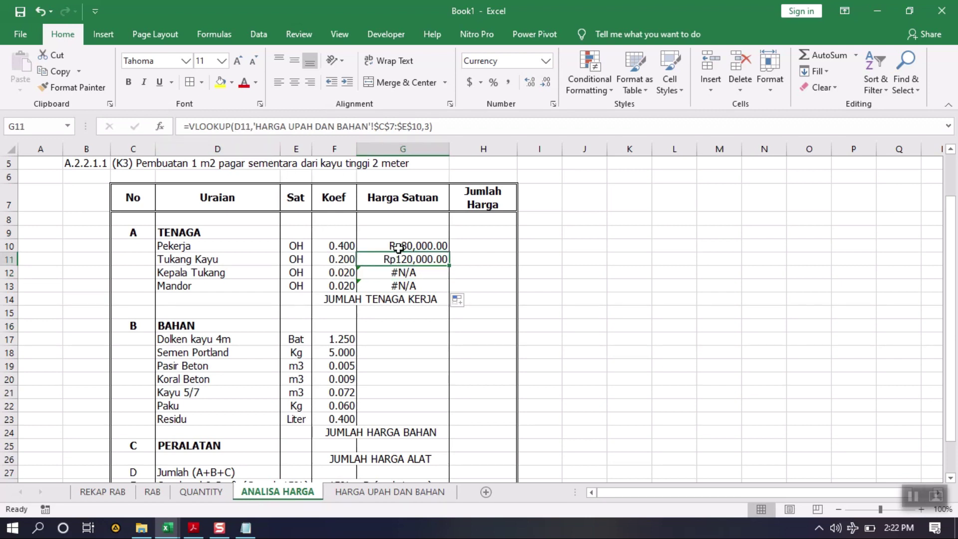
left_click(401, 275)
left_click(496, 124)
left_click(434, 365)
left_click(402, 276)
left_click(392, 283)
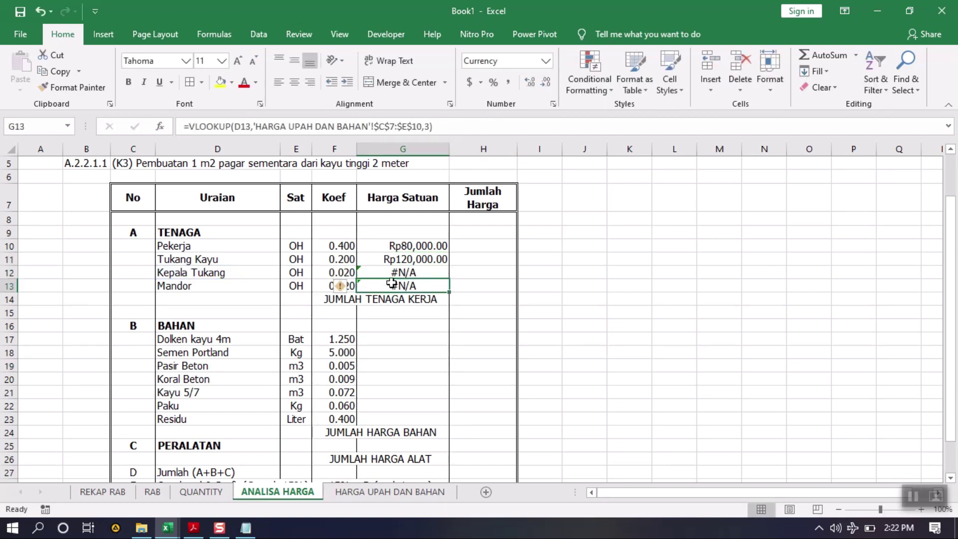
left_click(404, 258)
left_click(338, 492)
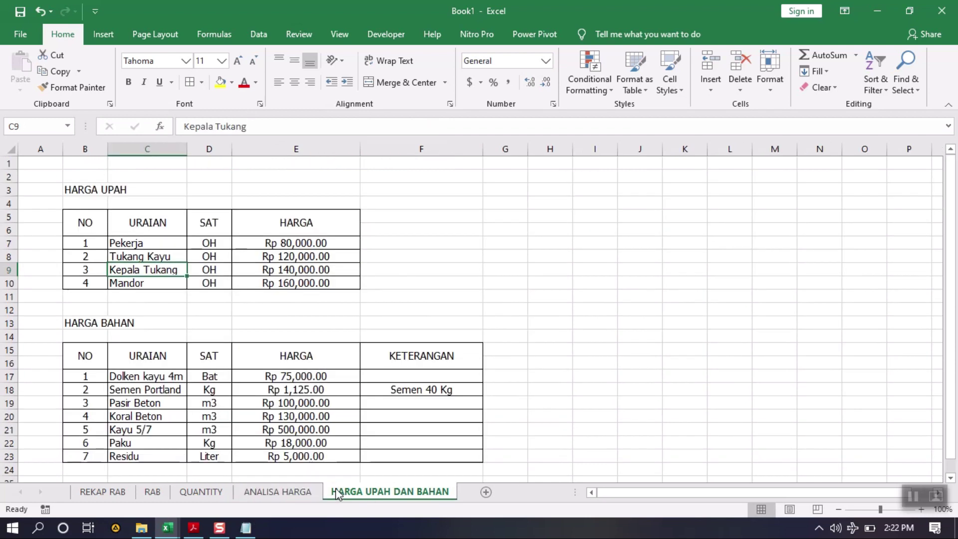
left_click(297, 493)
left_click(511, 305)
left_click(411, 272)
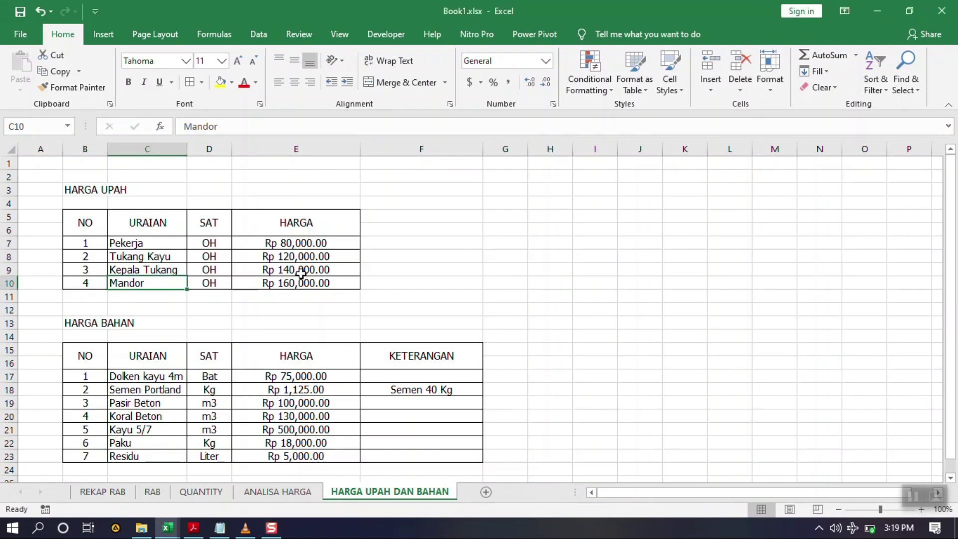
Inspect the Kepala Tukang and Mandor entries in HARGA UPAH and the matching Kepala Tukang description in ANALISA HARGA cell D12.
left_click(301, 272)
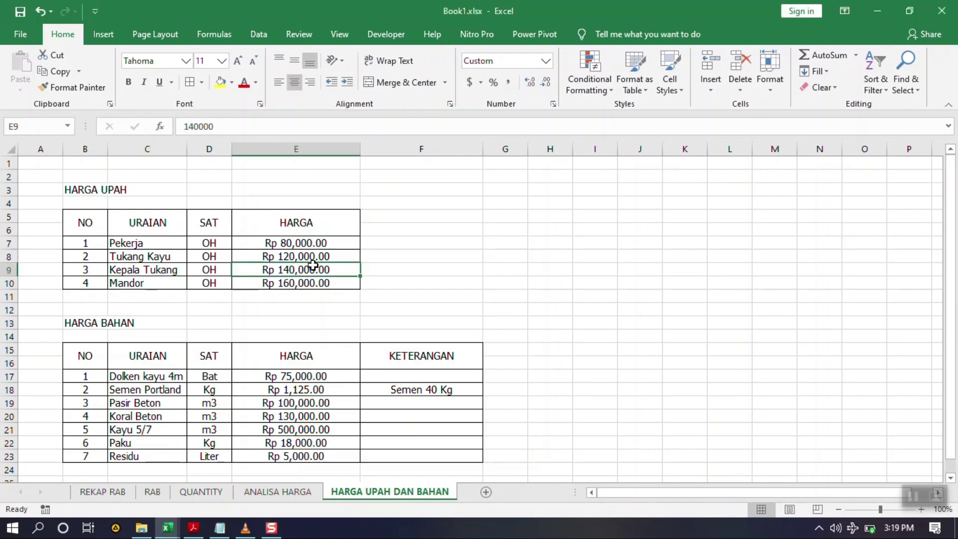
left_click(127, 270)
left_click(133, 283)
left_click(143, 269)
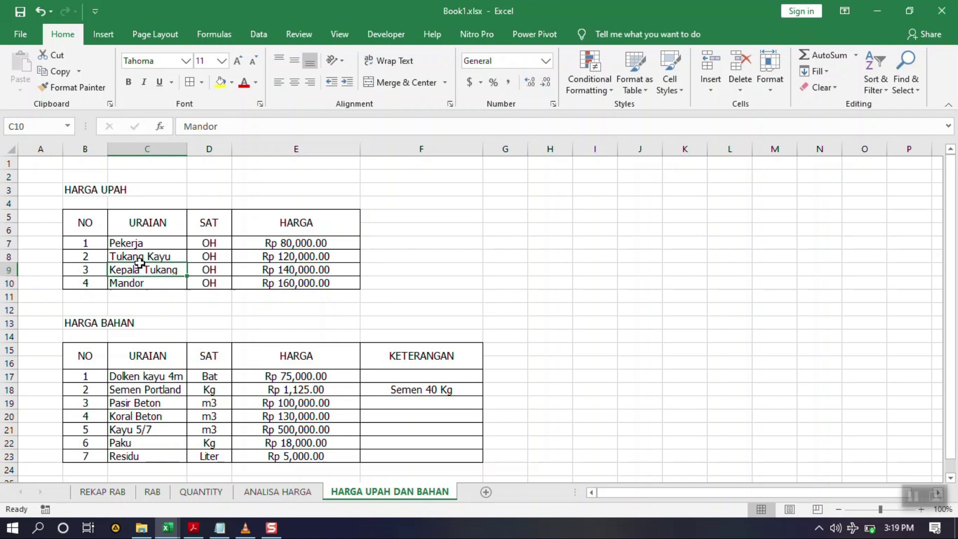
left_click(194, 127)
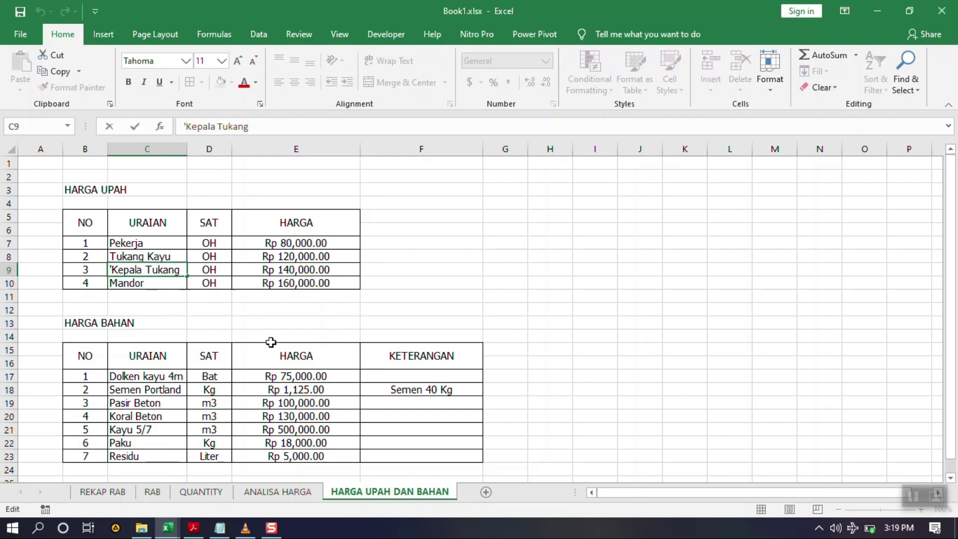
left_click(268, 491)
left_click(197, 274)
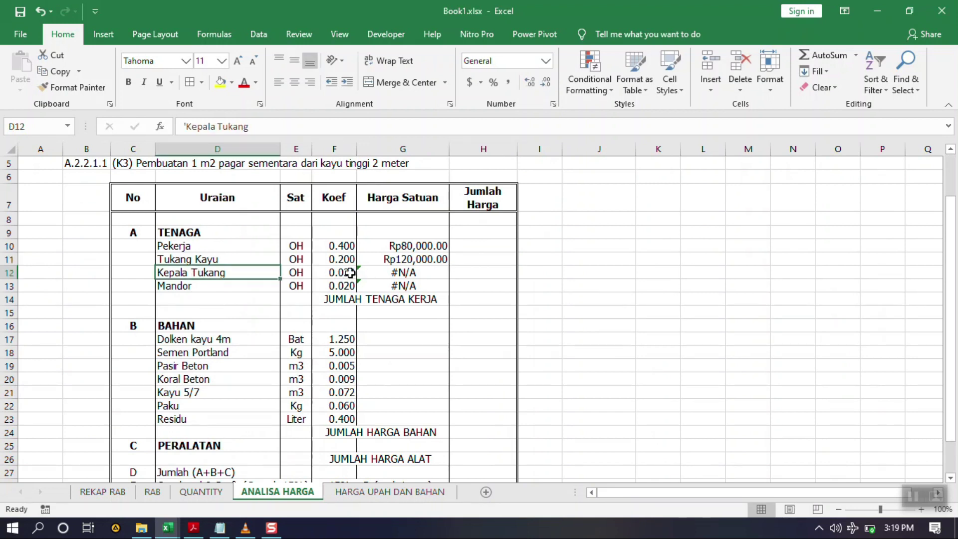
Replace Kepala Tukang's G12 formula with a VLOOKUP of D12 in HARGA UPAH DAN BAHAN range C7:E10, column index 3, range lookup FALSE.
left_click(374, 271)
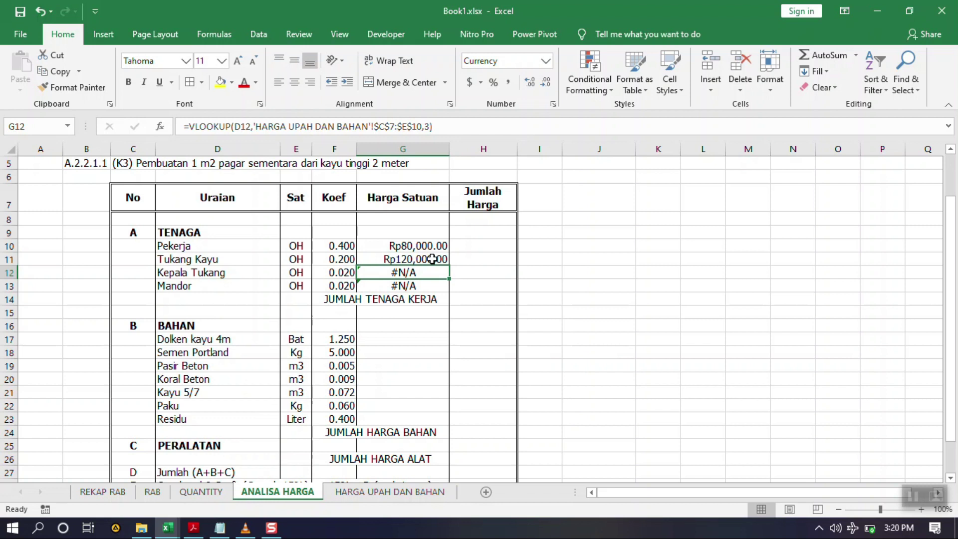
type("=vlookup(")
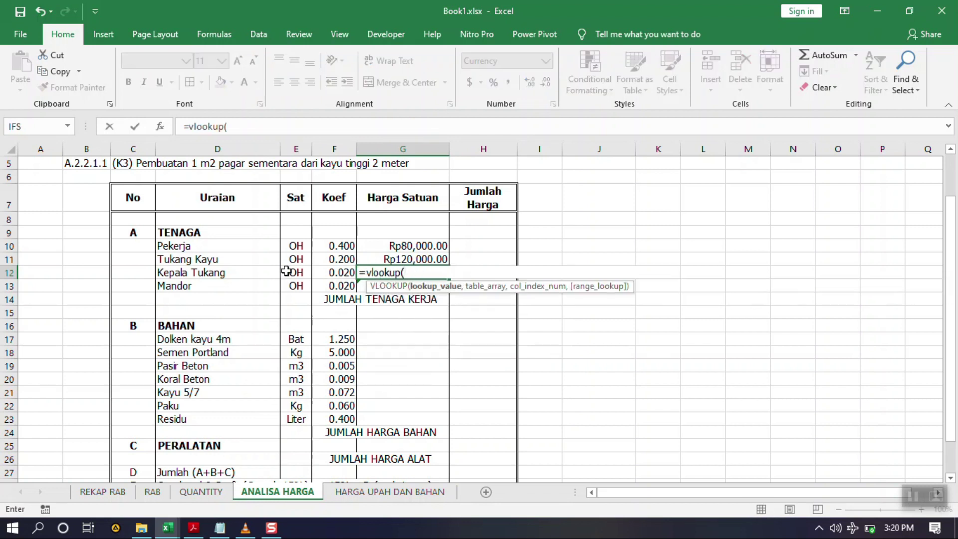
left_click(247, 272)
type(",")
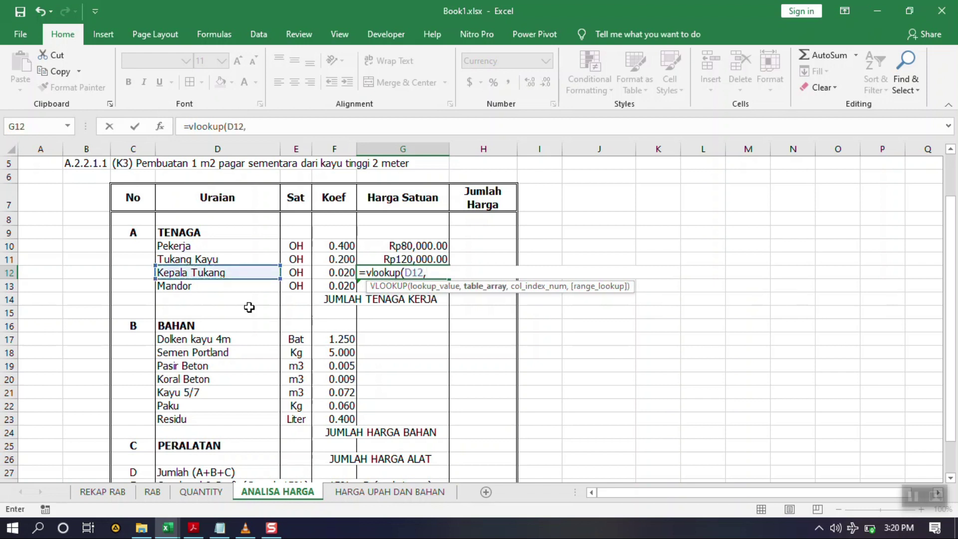
left_click(364, 492)
left_click_drag(128, 243, 255, 280)
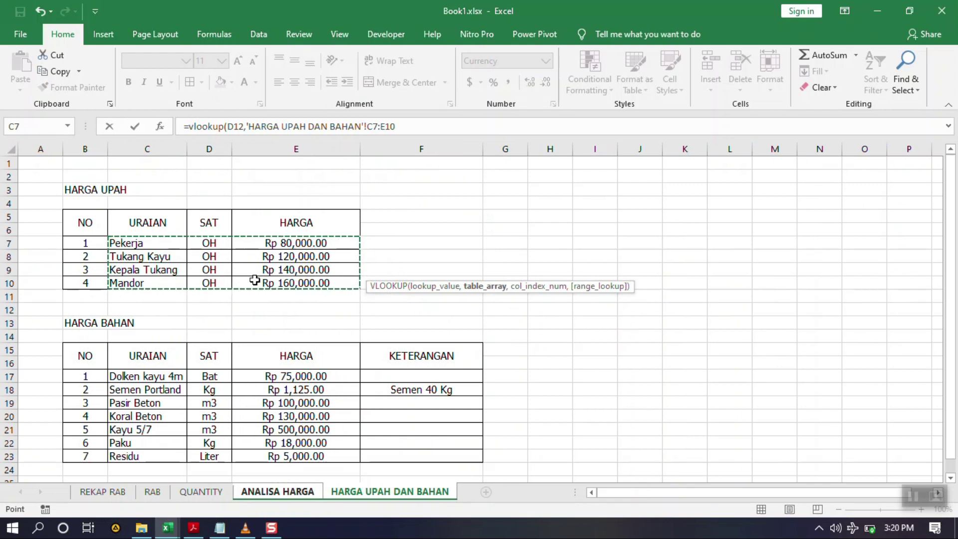
type(",3,false")
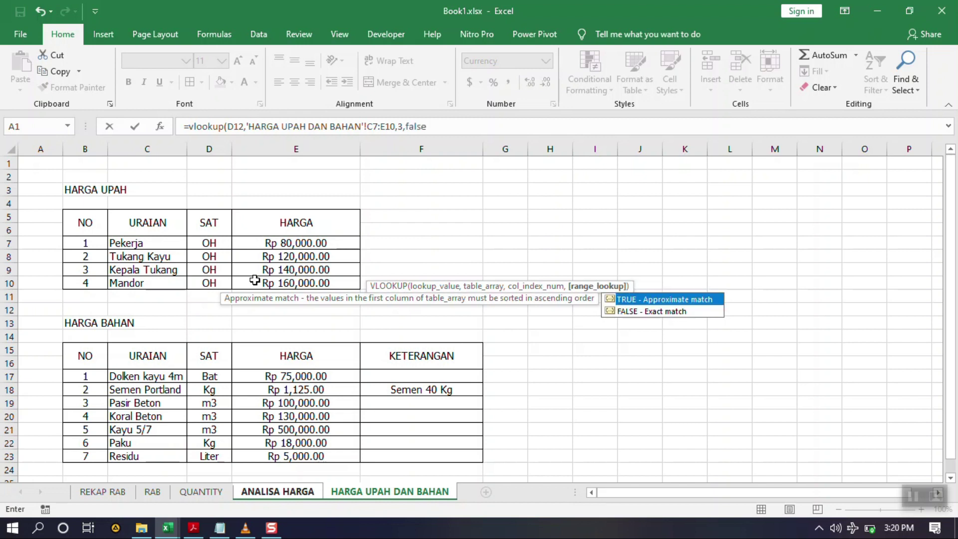
key("Return")
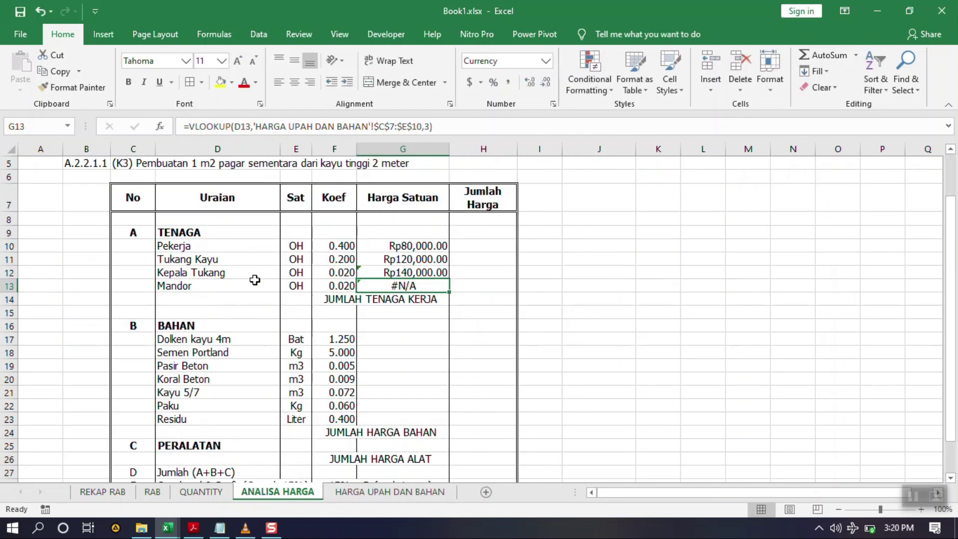
Fill the G12 VLOOKUP down to Mandor's cell G13 and compare the formulas in G11 through G13.
key("Up")
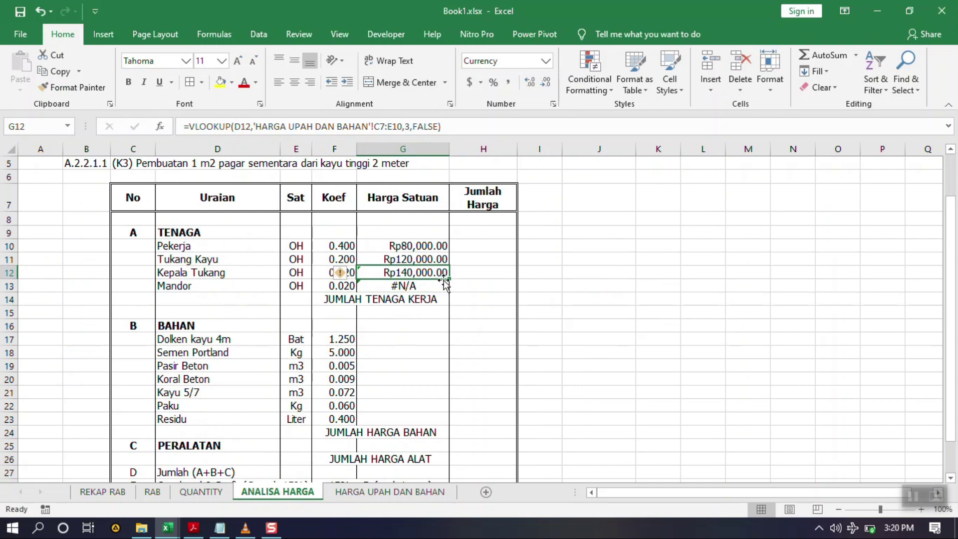
left_click_drag(450, 279, 448, 290)
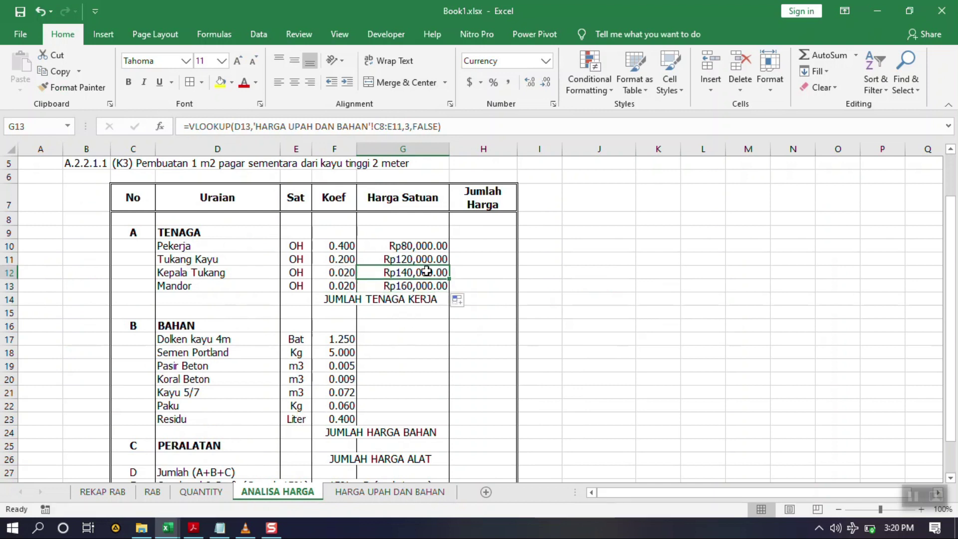
left_click(427, 260)
left_click(418, 271)
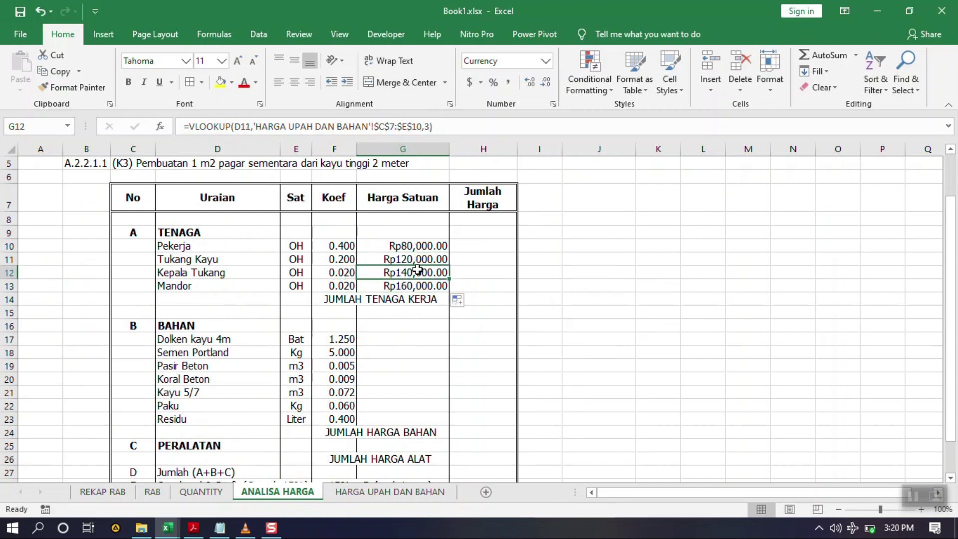
left_click(419, 286)
left_click(413, 271)
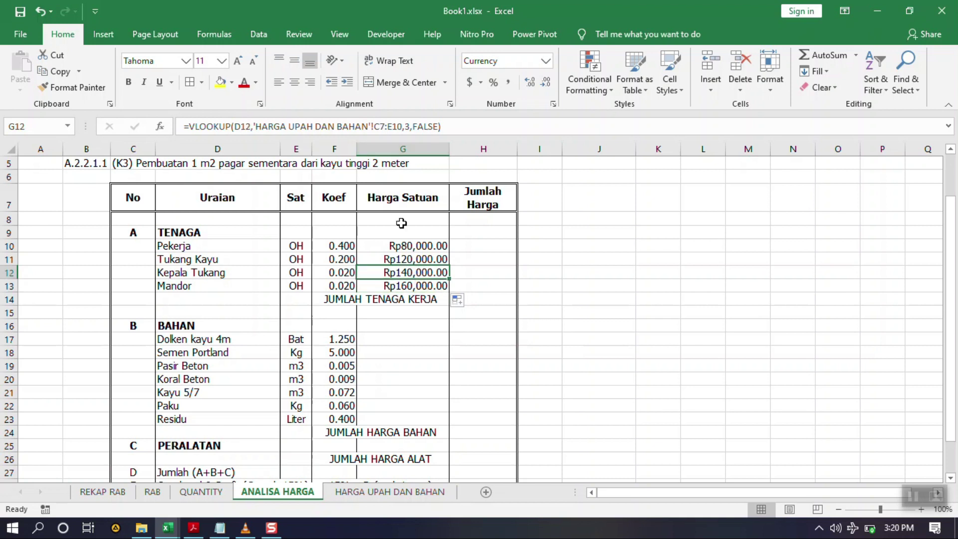
Make Kepala Tukang's G12 lookup range absolute as $C$7:$E$10 and fill the formula down to Mandor's cell G13.
left_click(381, 128)
key("F4")
left_click(404, 131)
key("F4")
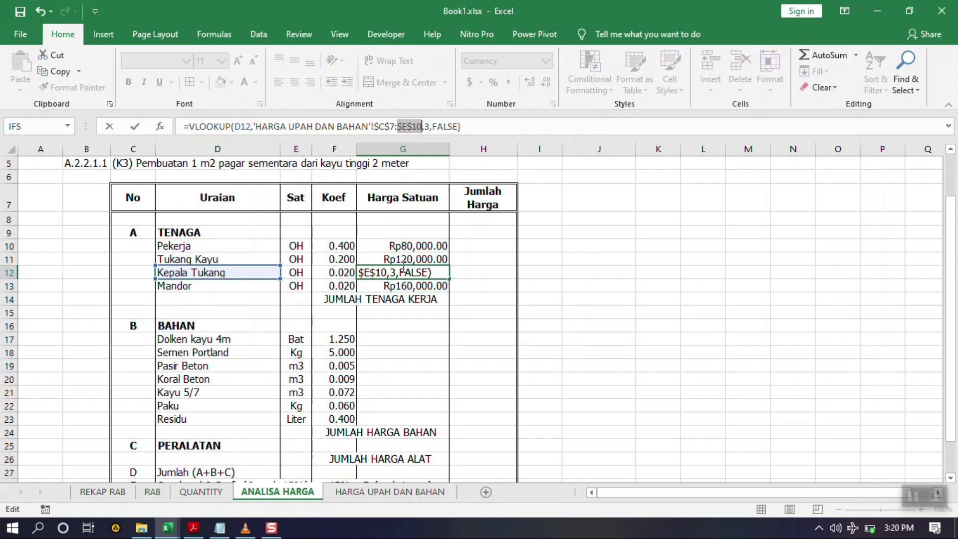
key("Return")
left_click(415, 272)
left_click_drag(448, 278, 451, 292)
Calculate Pekerja's Jumlah Harga in H10 as =F10*G10 and fill the formula down through Mandor's cell H13.
left_click(505, 246)
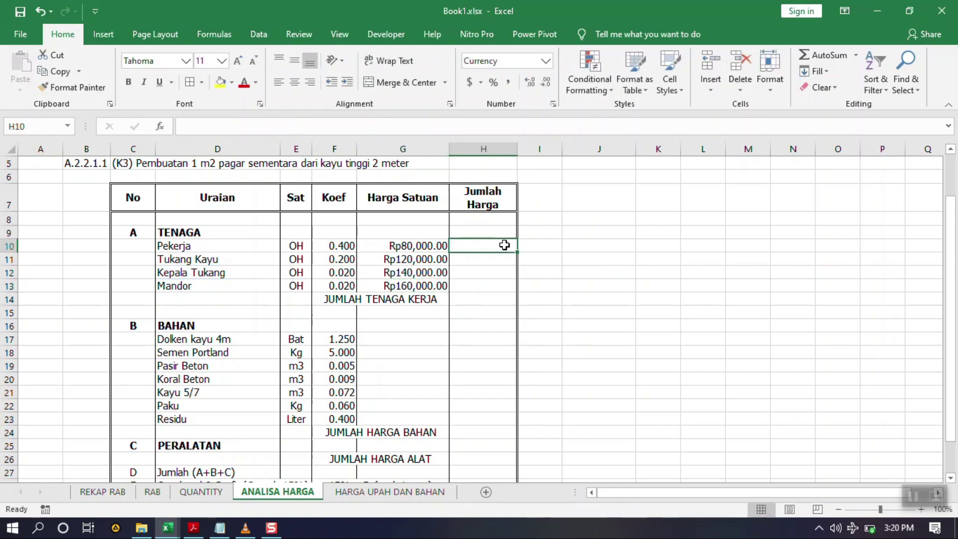
type("=")
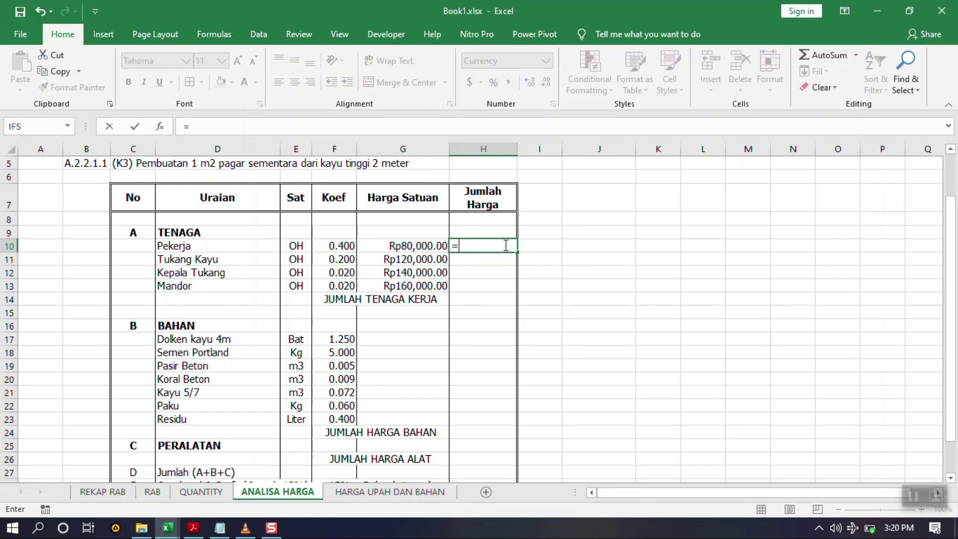
left_click(343, 246)
type("*")
left_click(396, 243)
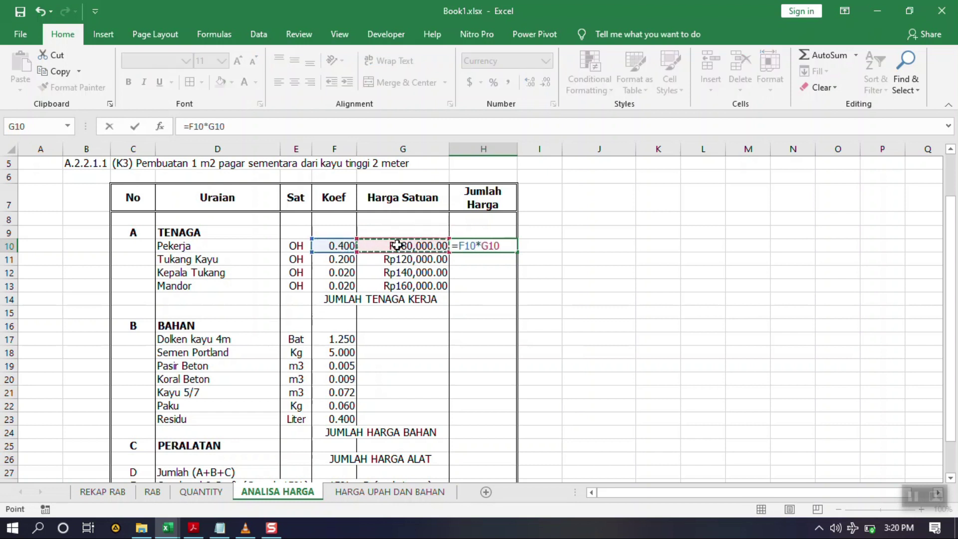
key("Return")
left_click(498, 246)
left_click_drag(514, 256, 519, 291)
left_click(559, 269)
Total the labor costs H10:H13 with a SUM formula in H14 of the JUMLAH TENAGA KERJA row.
left_click(487, 300)
type("=sum(")
left_click_drag(506, 249, 510, 284)
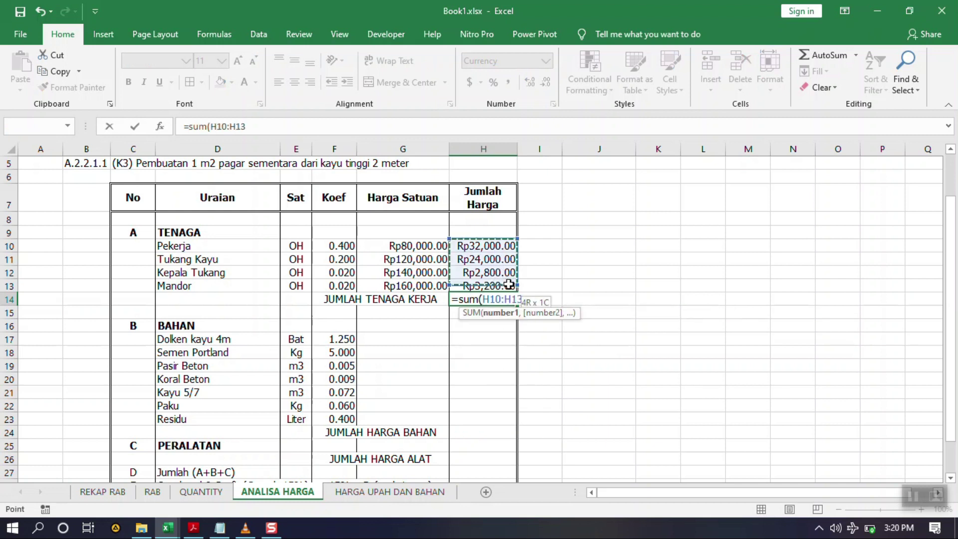
key("Return")
key("Down")
Bold the JUMLAH TENAGA KERJA label and its total, and autofit column H to its contents.
left_click_drag(390, 301, 482, 299)
left_click(128, 81)
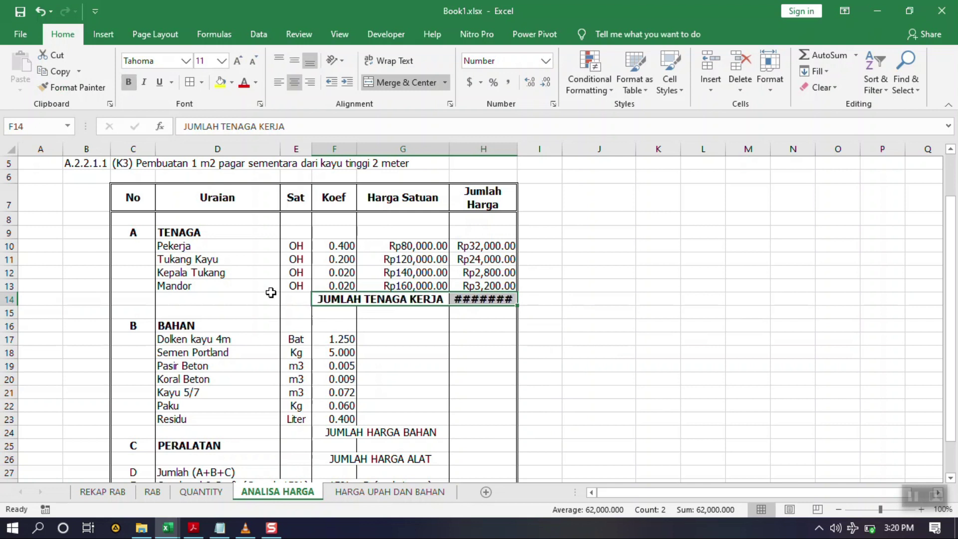
left_click(288, 315)
double_click(517, 149)
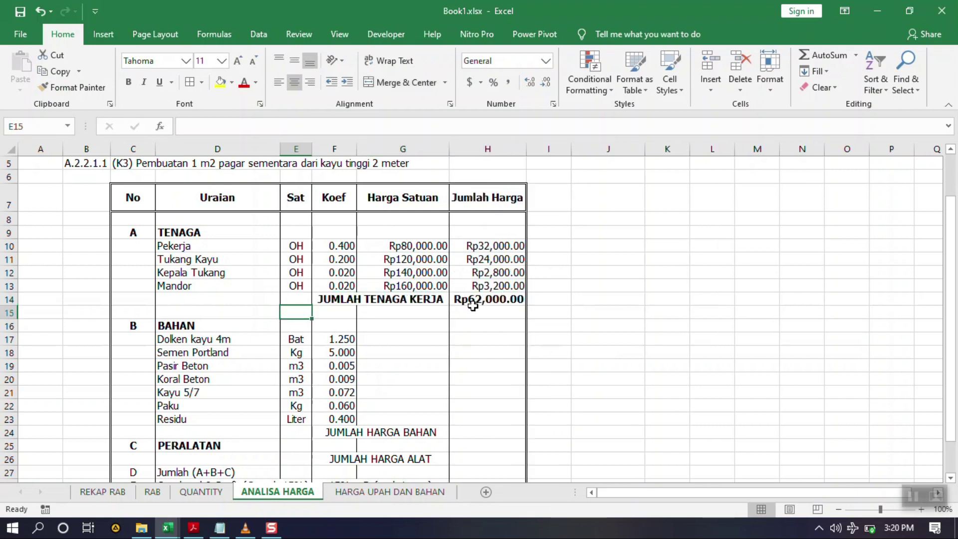
Bold the JUMLAH HARGA BAHAN row and the JUMLAH HARGA ALAT row from column F through H.
scroll(469, 350, "down", 3)
left_click(344, 310)
left_click_drag(464, 311, 467, 311)
left_click(128, 81)
left_click(392, 273)
left_click_drag(331, 336, 474, 342)
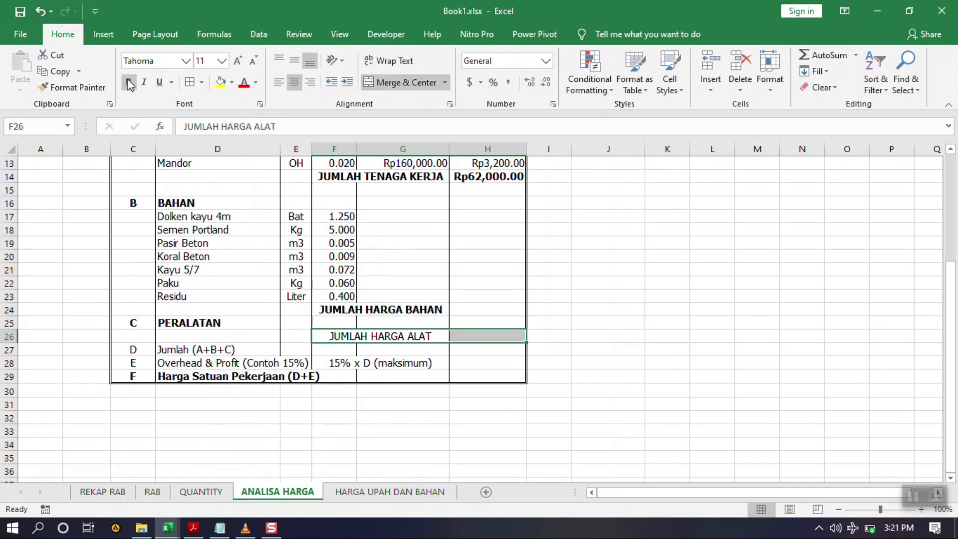
left_click(446, 243)
Enter a VLOOKUP in G17 for Dolken kayu 4m, finding D17 in HARGA UPAH DAN BAHAN range C17:E23, column index 3.
scroll(449, 241, "up", 3)
left_click(406, 338)
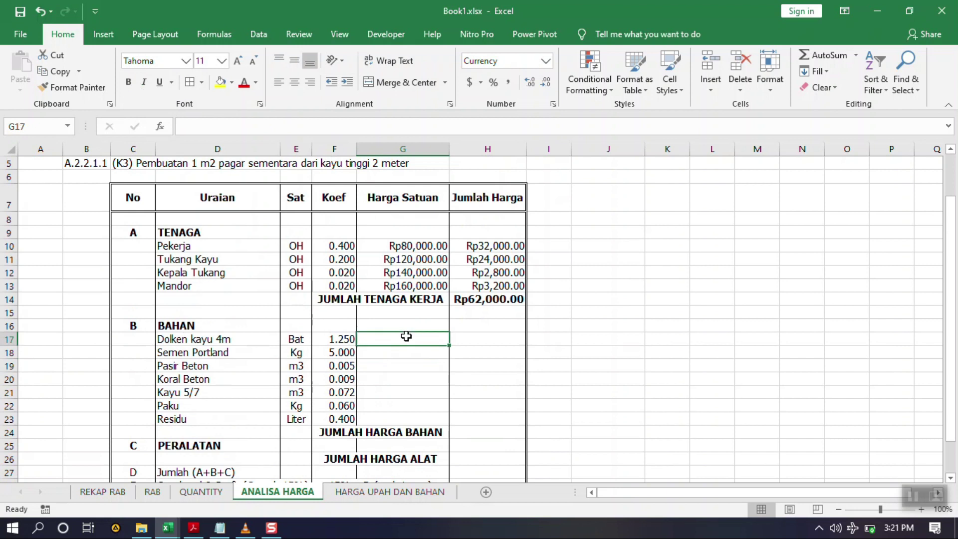
left_click(421, 247)
left_click(409, 339)
type("=")
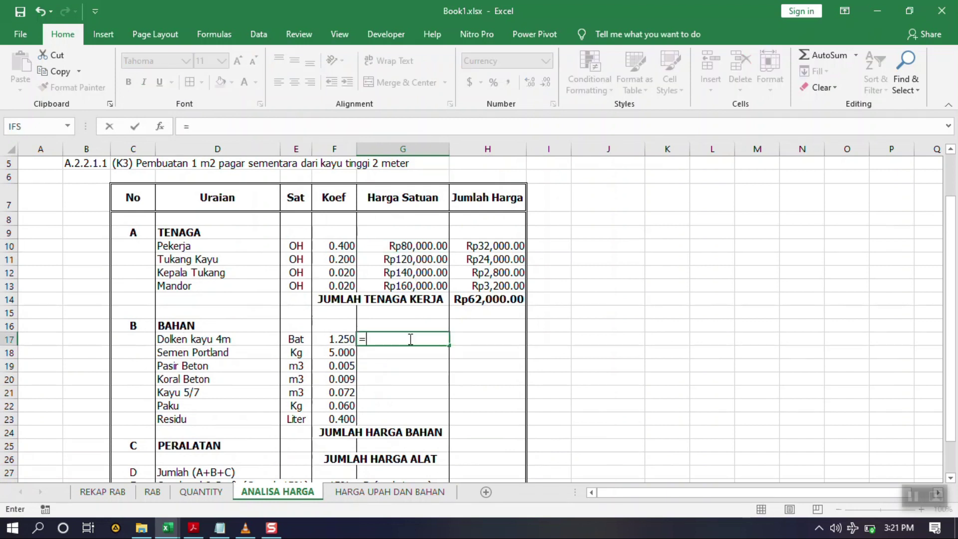
type("vlookup(")
left_click(205, 340)
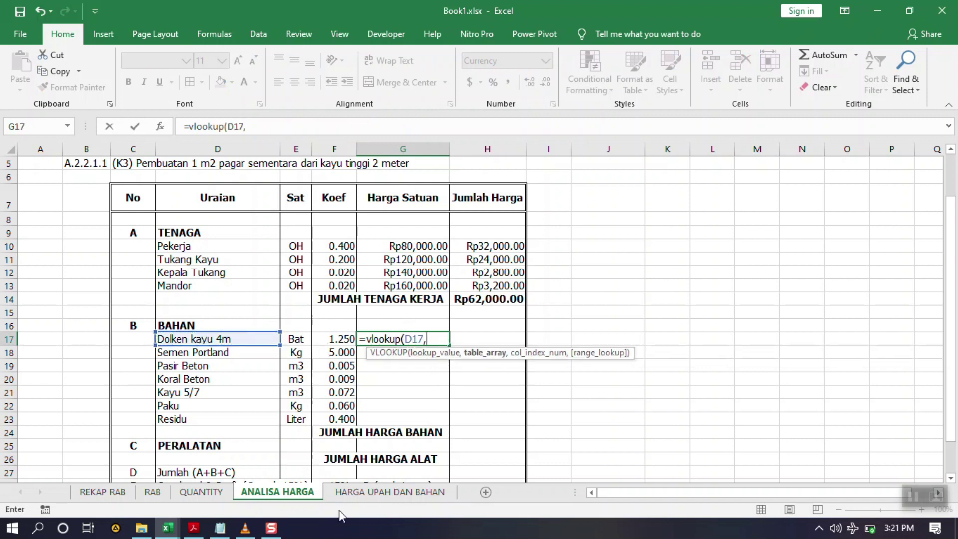
type(",")
left_click(385, 492)
left_click_drag(128, 372, 313, 449)
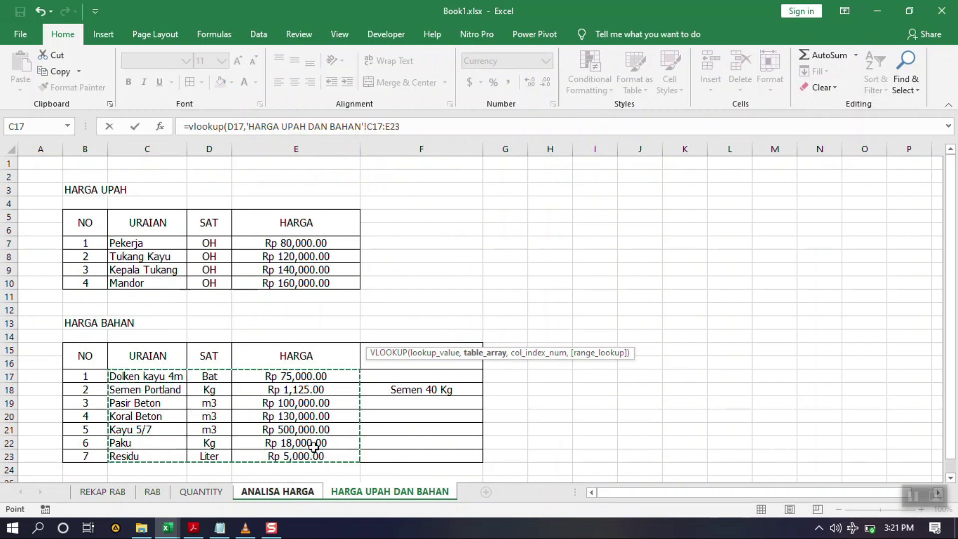
type(",3")
key("Return")
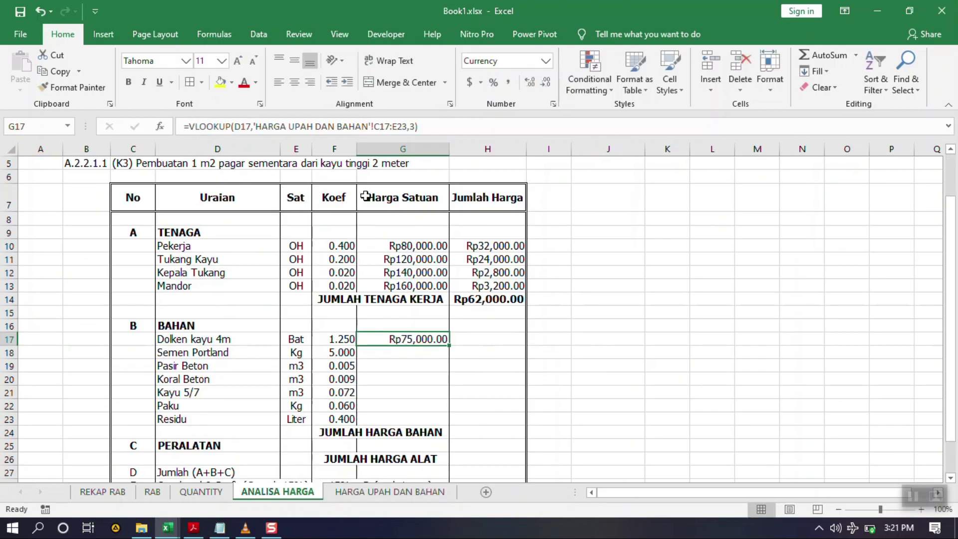
Make G17's lookup range absolute as $C$17:$E$23 and fill the formula down through Residu's cell G23.
left_click(381, 127)
left_click(382, 130)
key("F4")
left_click(407, 128)
key("F4")
key("Return")
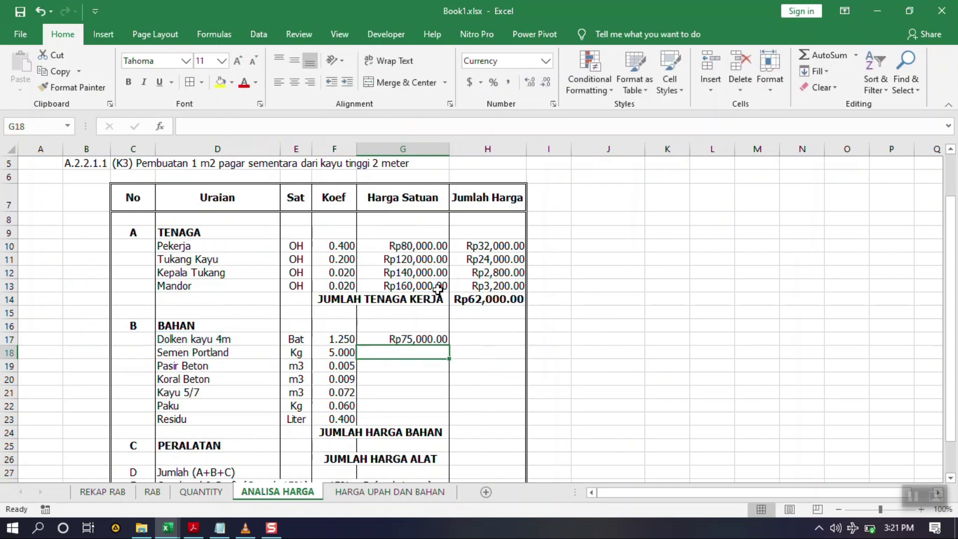
left_click(431, 339)
left_click_drag(449, 346, 441, 420)
Copy Pekerja's Jumlah Harga formula from H10 into Dolken kayu 4m's cell H17.
left_click(491, 245)
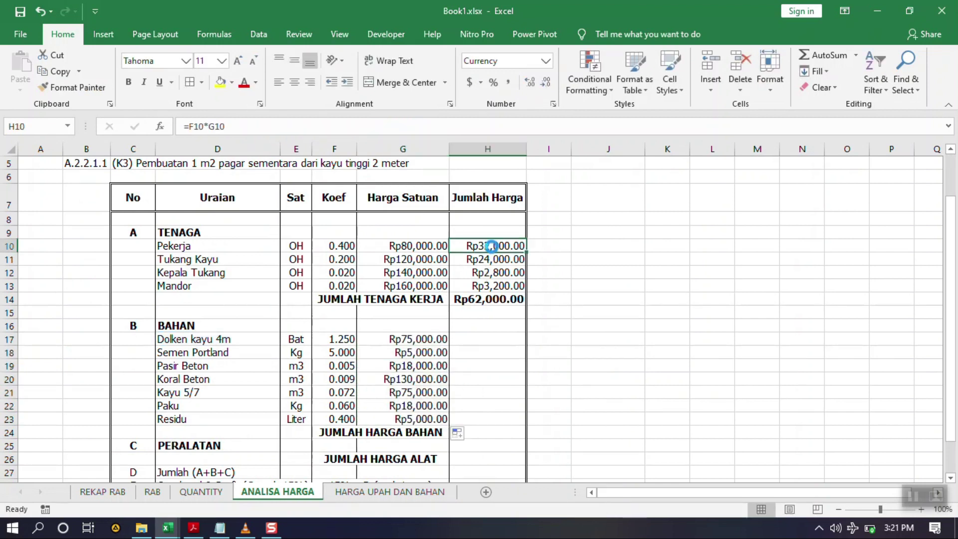
key("ctrl+c")
left_click(501, 338)
key("ctrl+v")
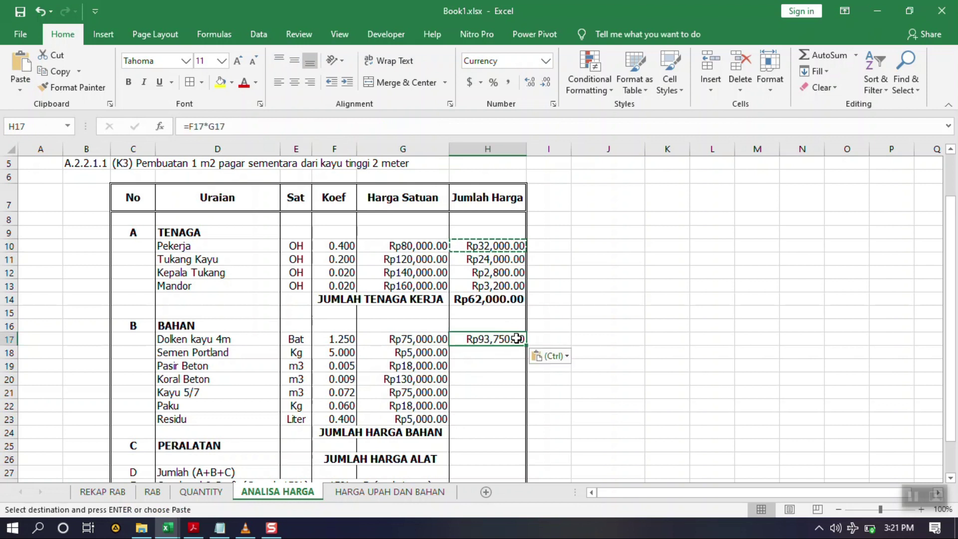
Copy H13:H14 into H23:H24 for Residu and the material total, and fill H23's formula up to Semen Portland's H18.
left_click_drag(501, 287, 506, 295)
key("ctrl+c")
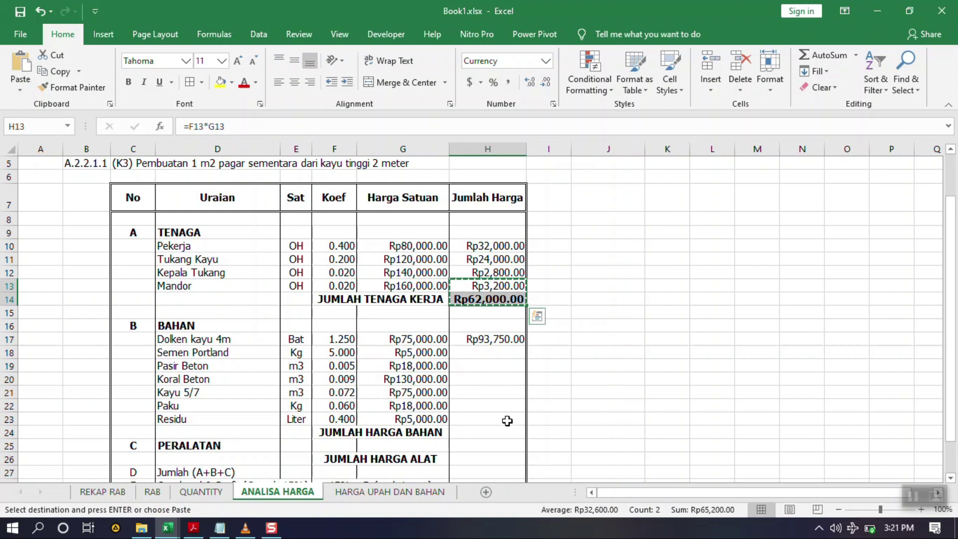
left_click(507, 421)
key("ctrl+v")
left_click(514, 394)
left_click(521, 421)
left_click_drag(525, 422, 552, 350)
left_click(564, 343)
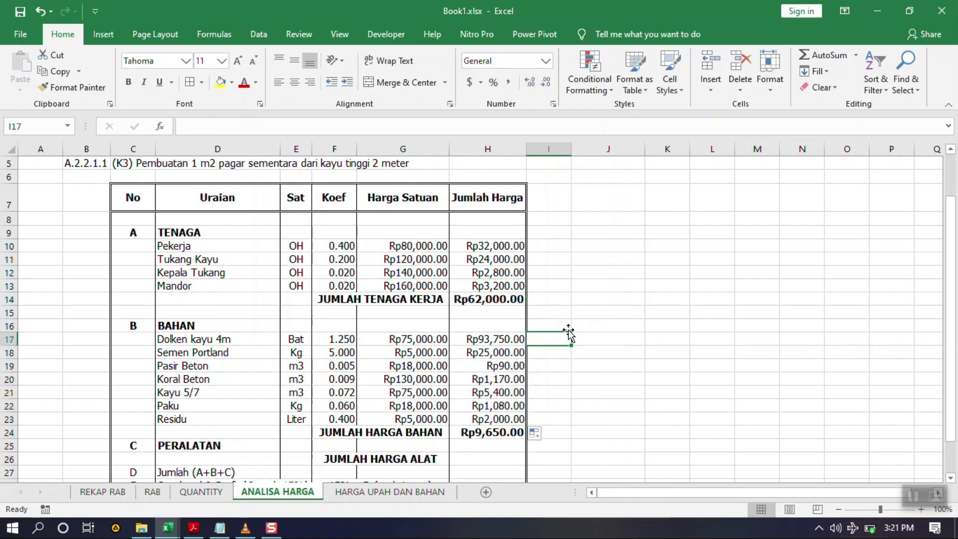
Extend the JUMLAH HARGA BAHAN sum in H24 to cover H17:H23 and autofit column H.
scroll(550, 350, "down", 1)
left_click(477, 364)
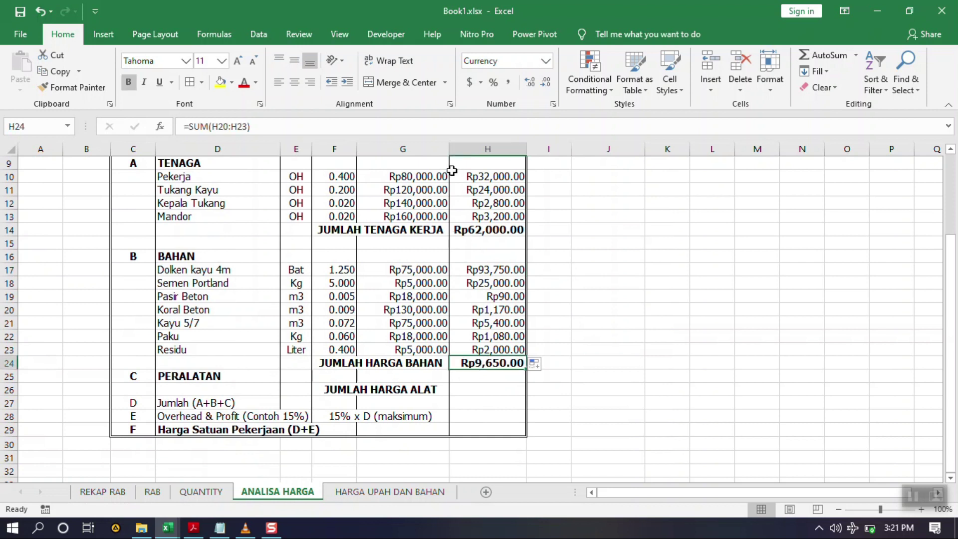
left_click(470, 131)
left_click_drag(522, 298, 523, 264)
left_click(667, 256)
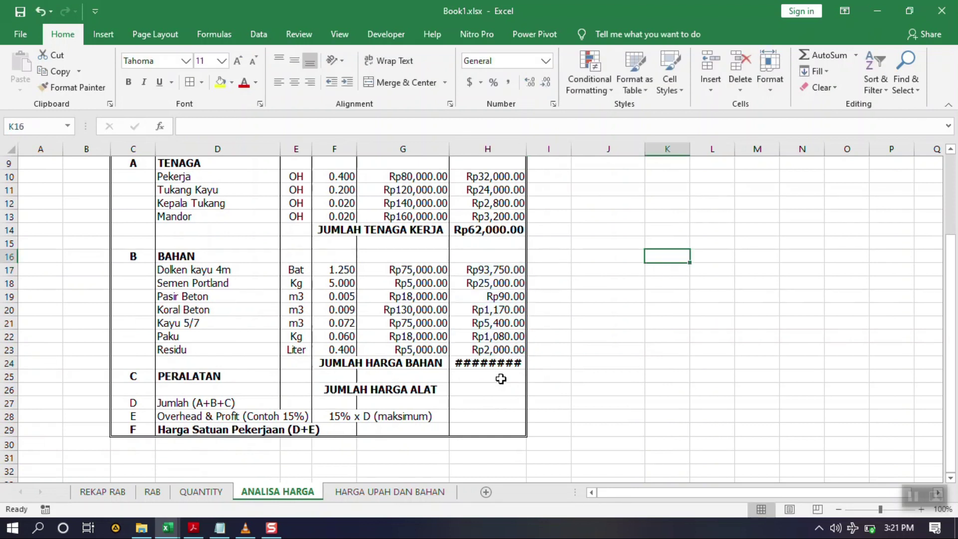
double_click(527, 149)
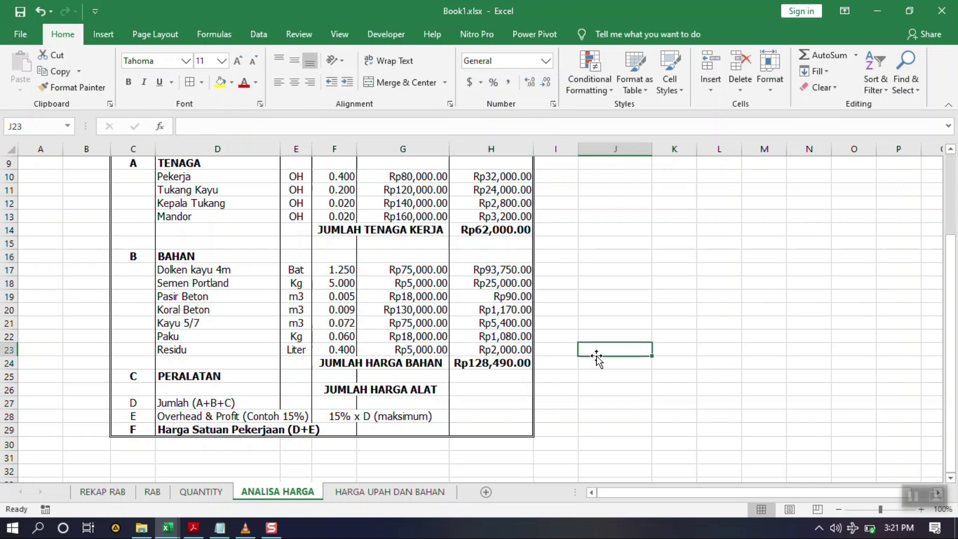
Calculate Jumlah (A+B+C) in H27 as the labor, material and equipment totals, =H14+H24+H26.
left_click(498, 418)
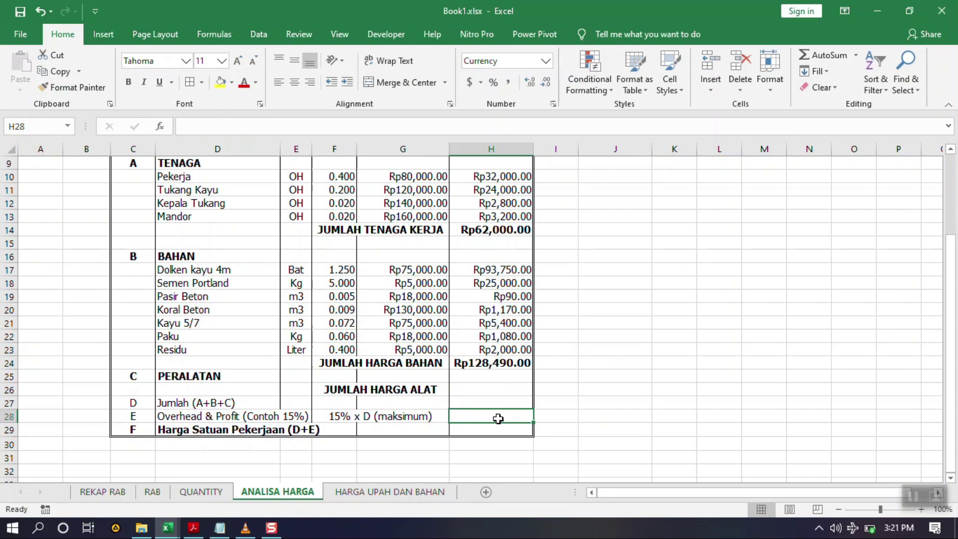
left_click(487, 400)
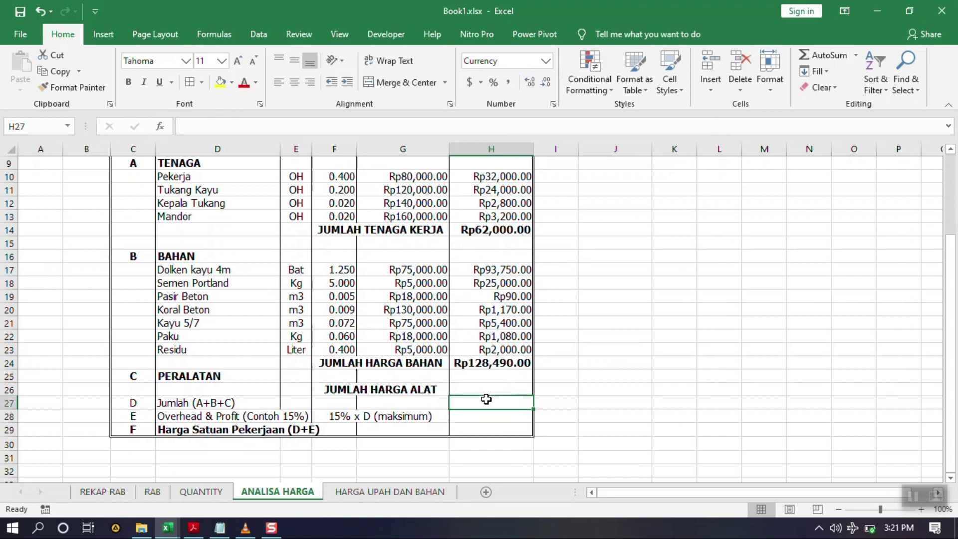
type("=")
left_click(497, 231)
type("+")
left_click(514, 363)
type("+")
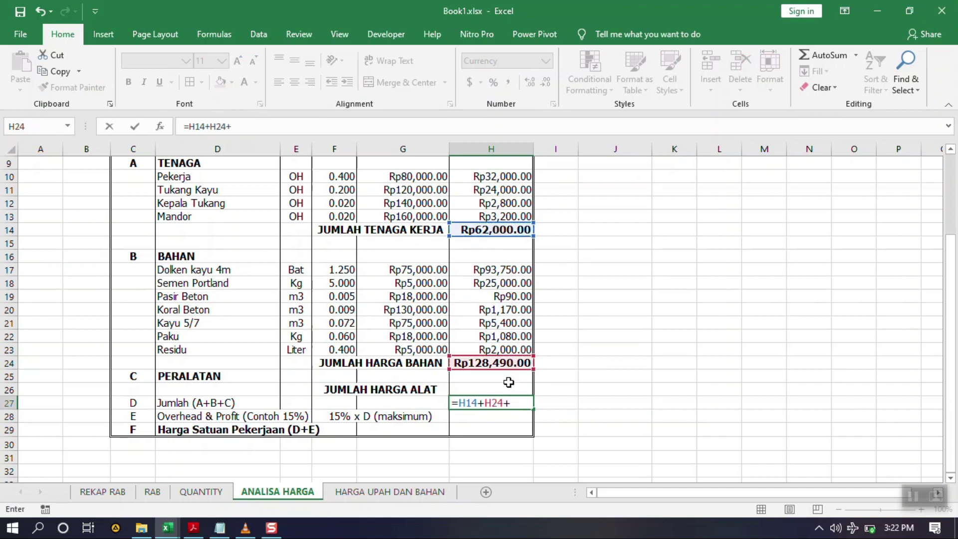
left_click(510, 387)
key("Return")
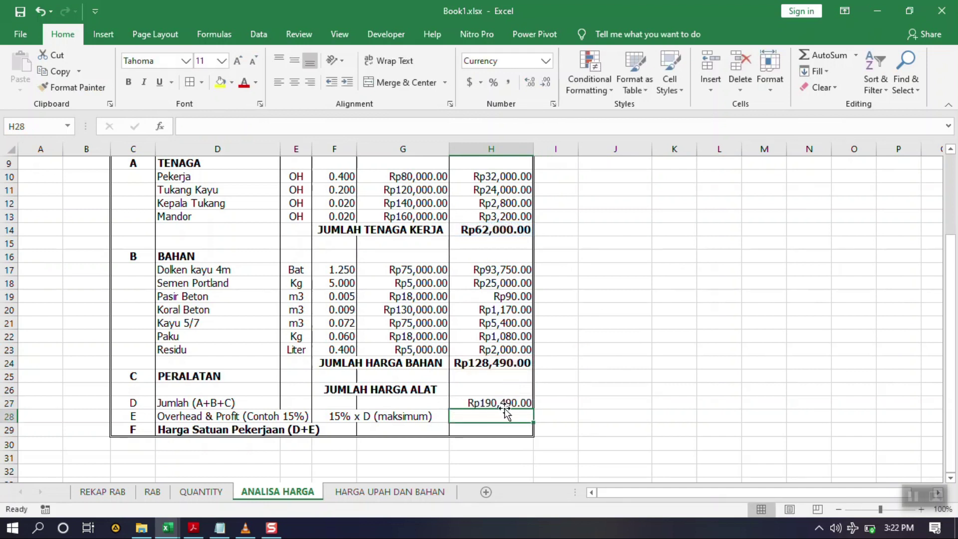
Calculate Overhead & Profit in H28 as =H27*15%.
type("=")
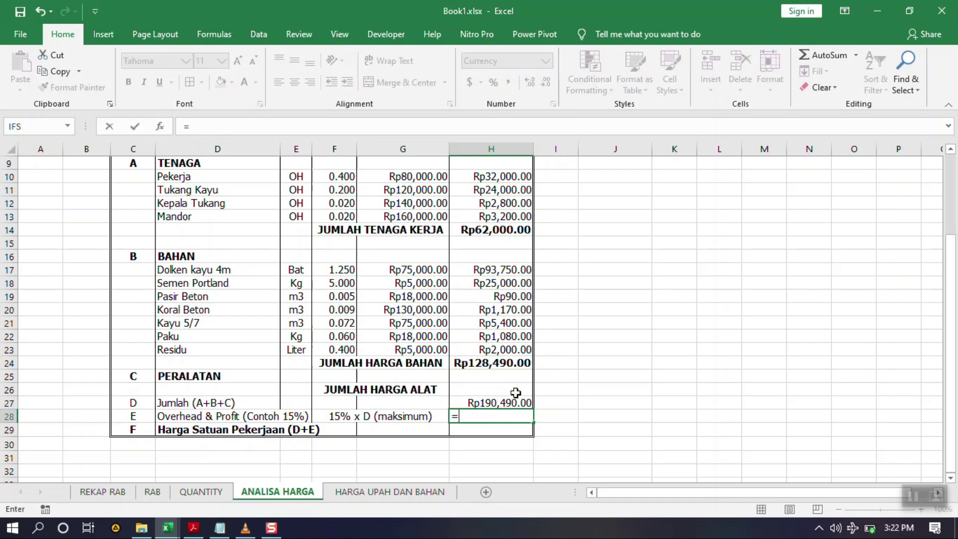
left_click(516, 399)
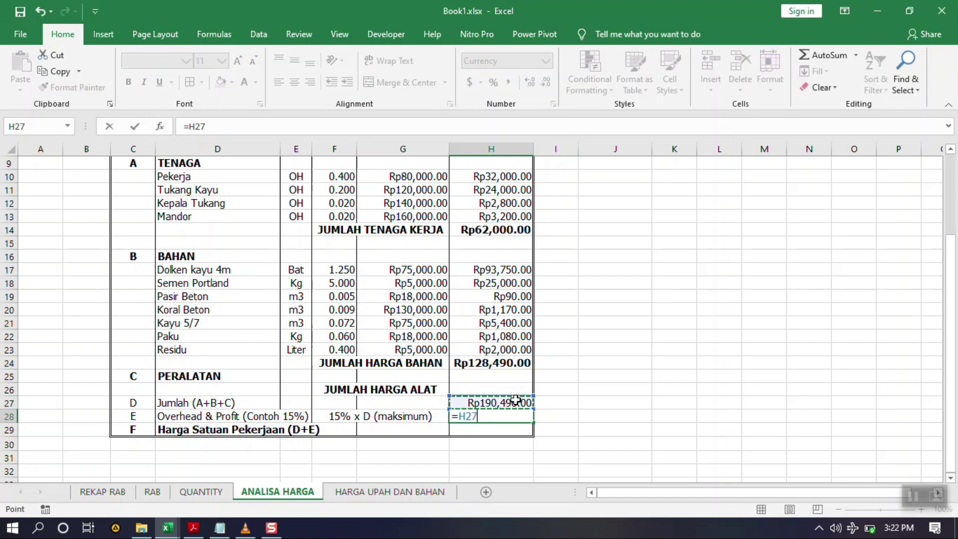
type("*15%")
key("Return")
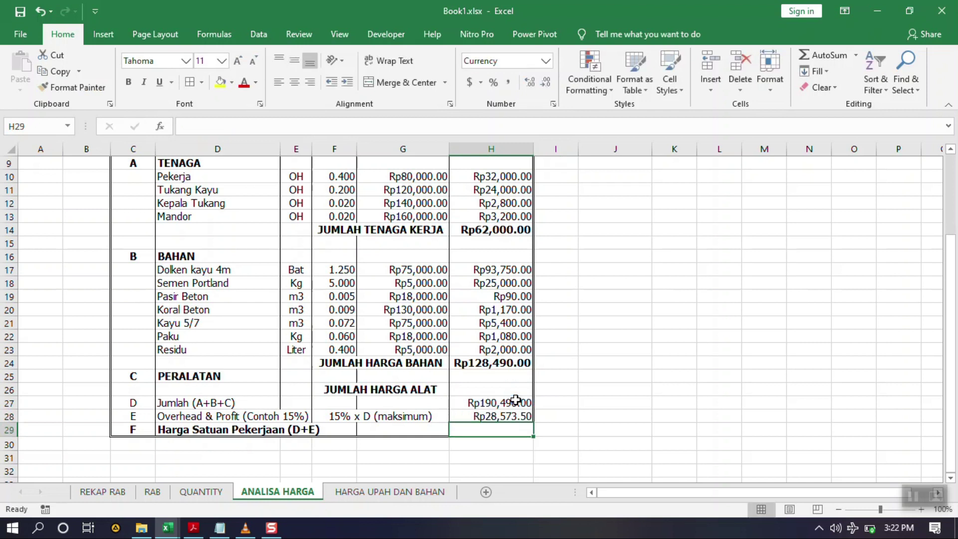
Calculate Harga Satuan Pekerjaan (D+E) in H29 as =H27+H28.
type("=")
left_click(513, 404)
type("+")
left_click(525, 418)
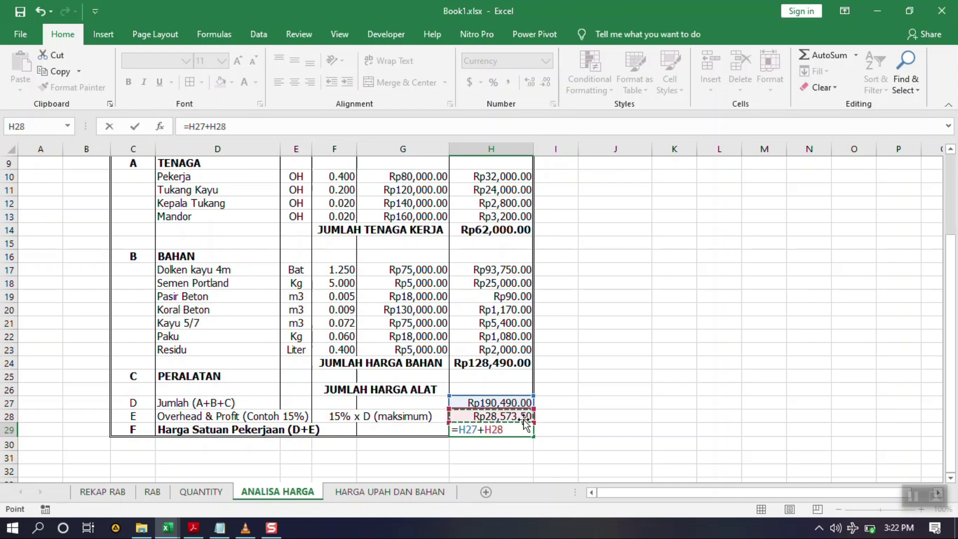
key("Return")
left_click(521, 431)
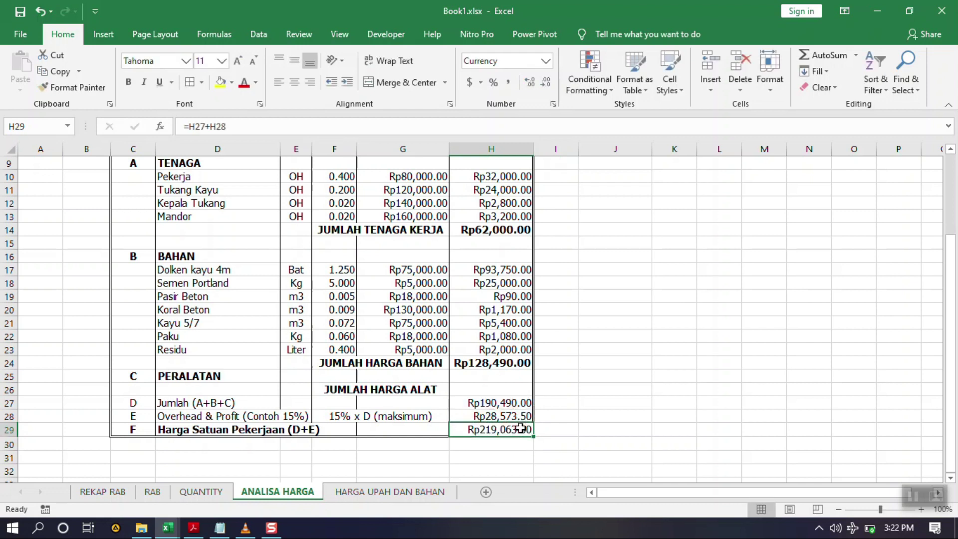
Review the whole temporary wooden fence unit price analysis, from the title down to Harga Satuan Pekerjaan.
left_click(576, 390)
scroll(580, 386, "up", 3)
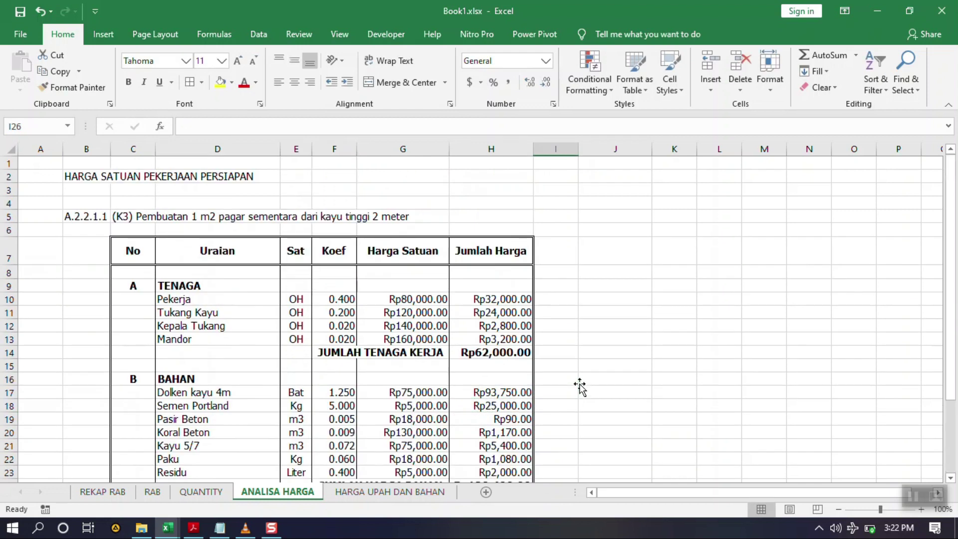
scroll(332, 299, "down", 5)
scroll(332, 299, "up", 5)
scroll(343, 296, "down", 5)
scroll(342, 296, "up", 5)
scroll(261, 308, "down", 2)
scroll(261, 309, "up", 1)
scroll(261, 310, "up", 2)
scroll(103, 242, "down", 5)
scroll(214, 417, "up", 5)
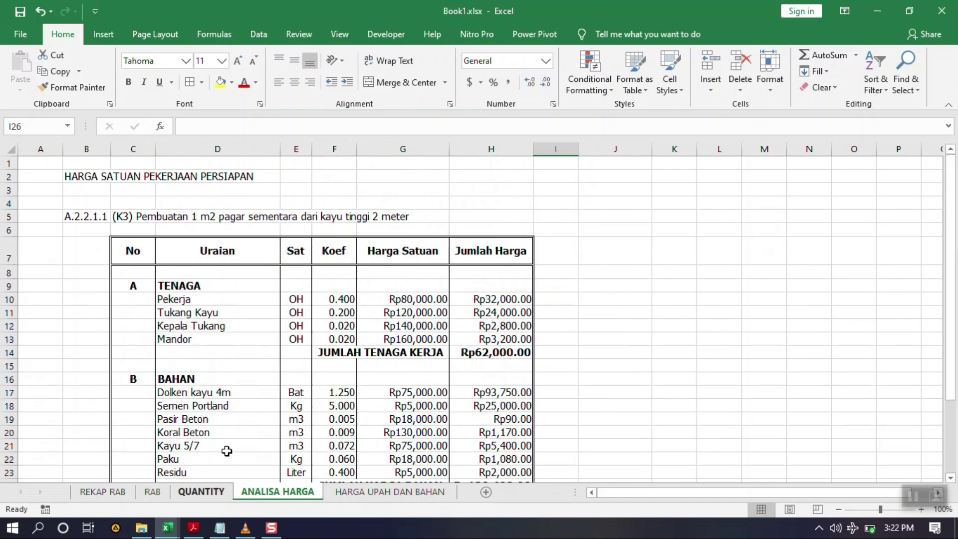